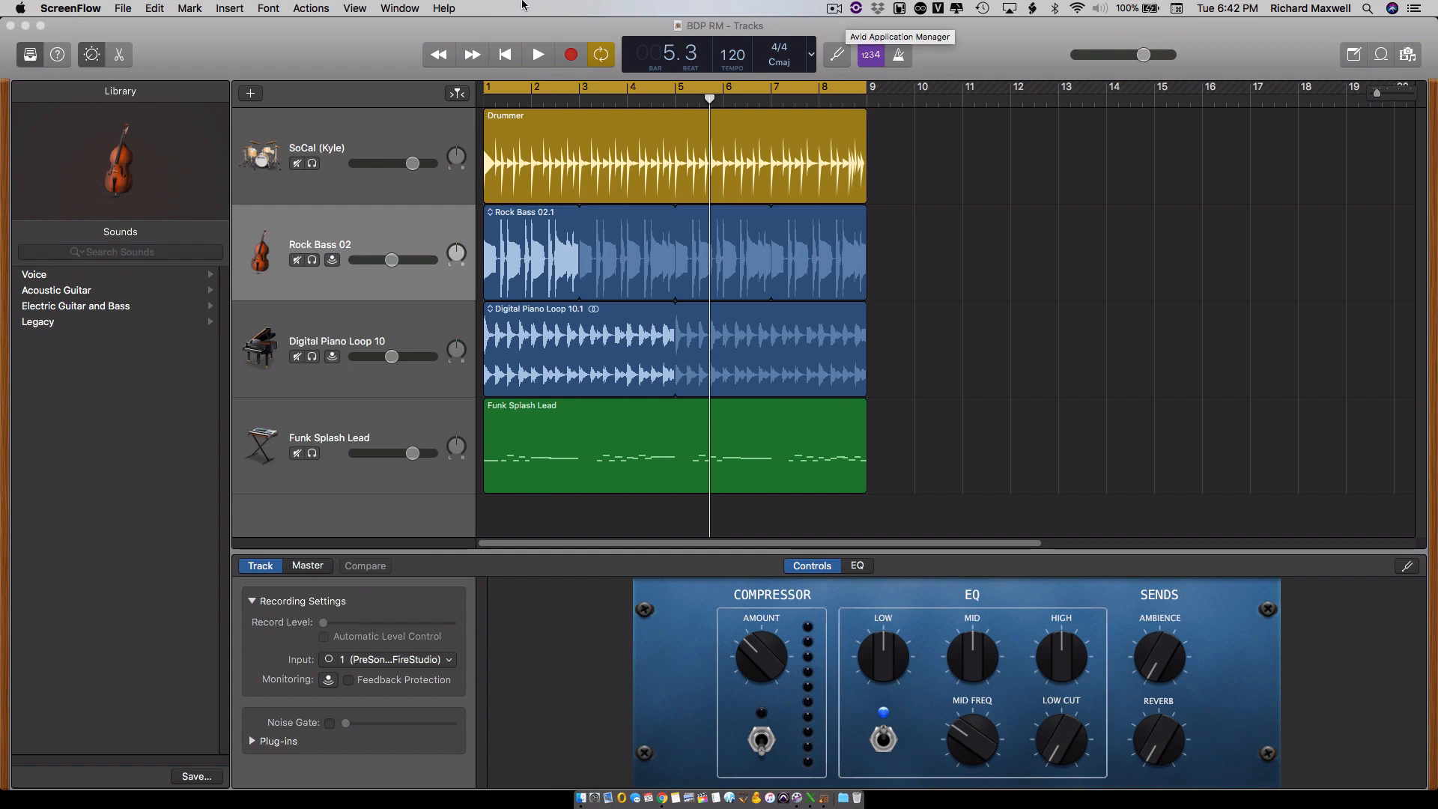
- Show Musical Typing, play a few test notes on the Funk Splash Lead track, and close the keyboard
left_click(395, 45)
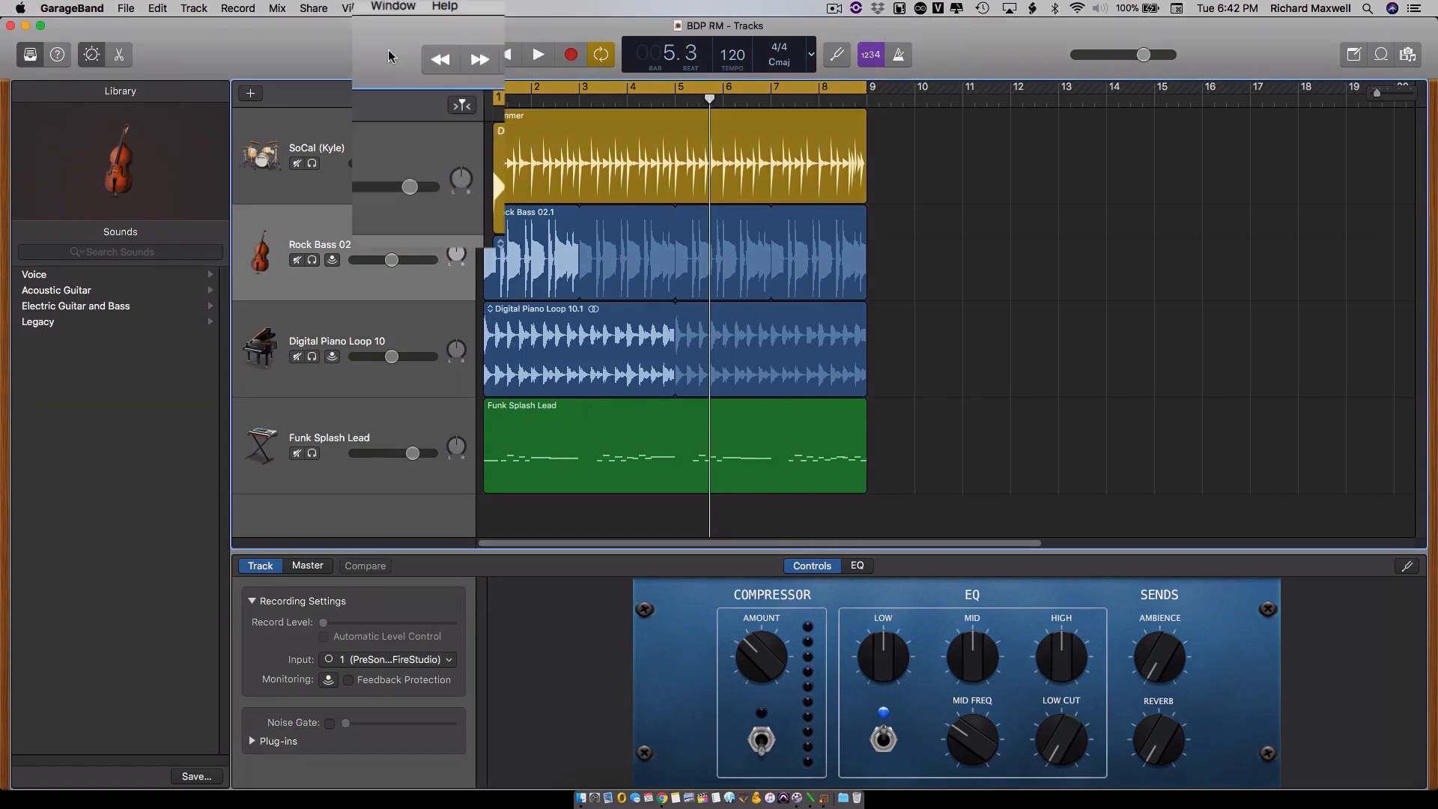
left_click(391, 8)
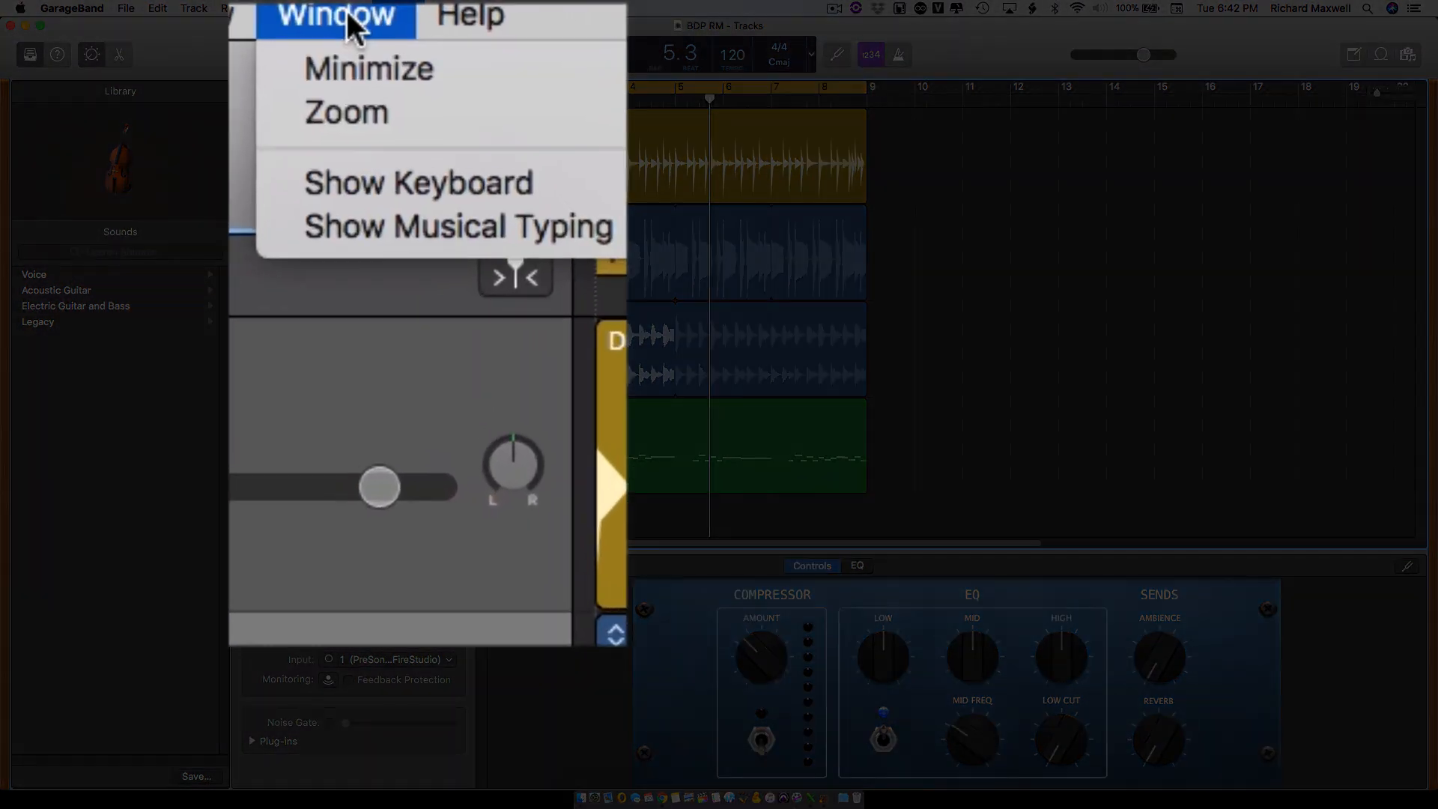
left_click(388, 228)
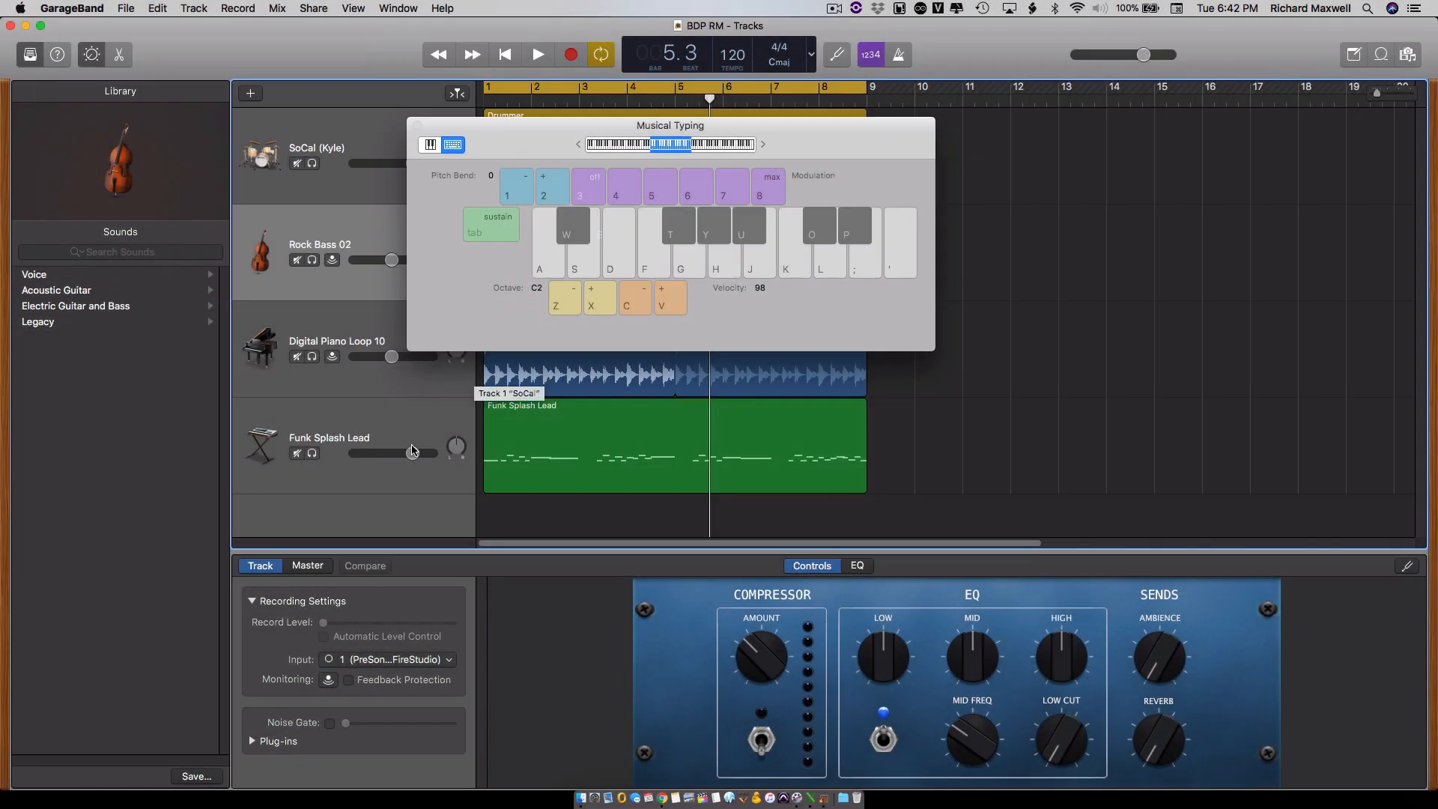
left_click(367, 423)
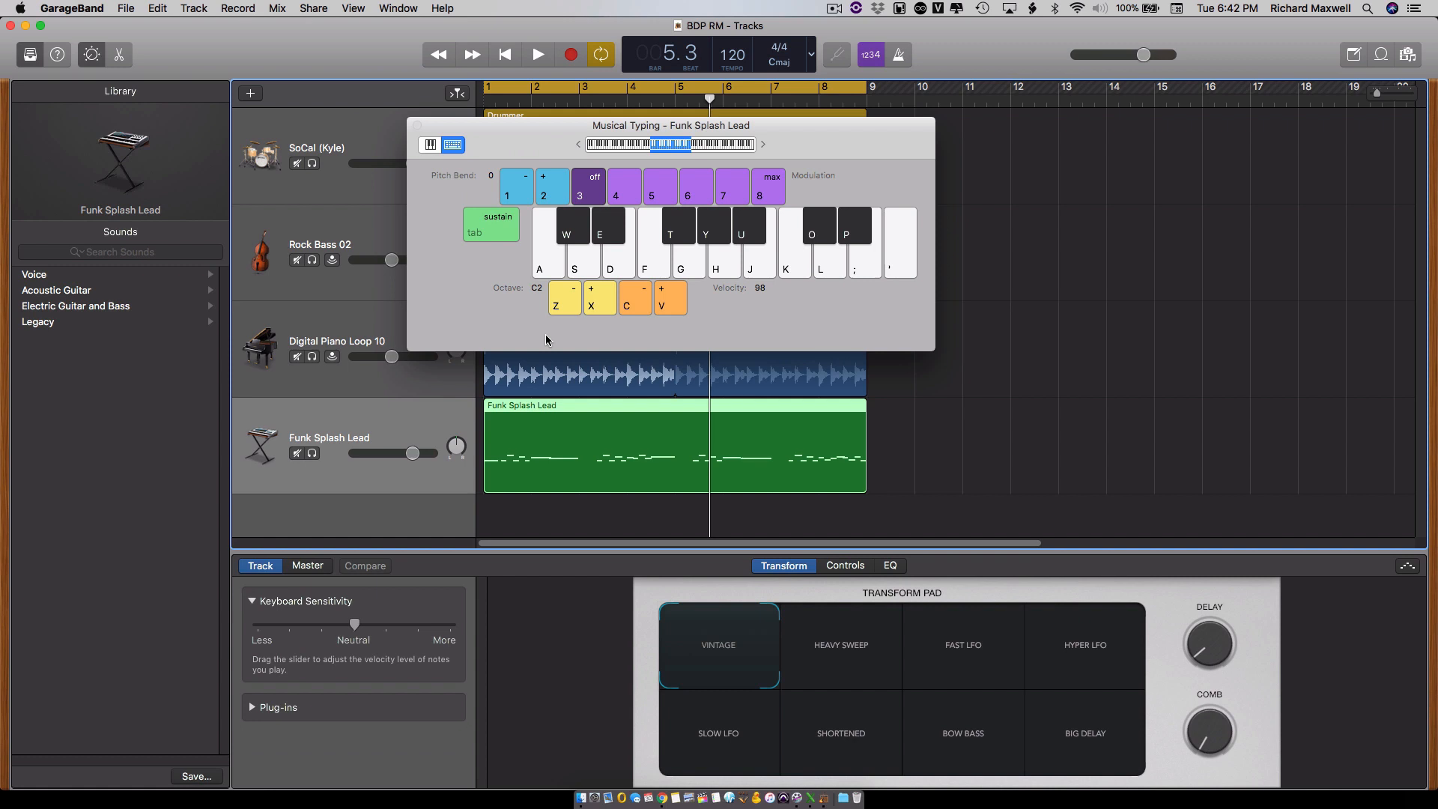
key("d")
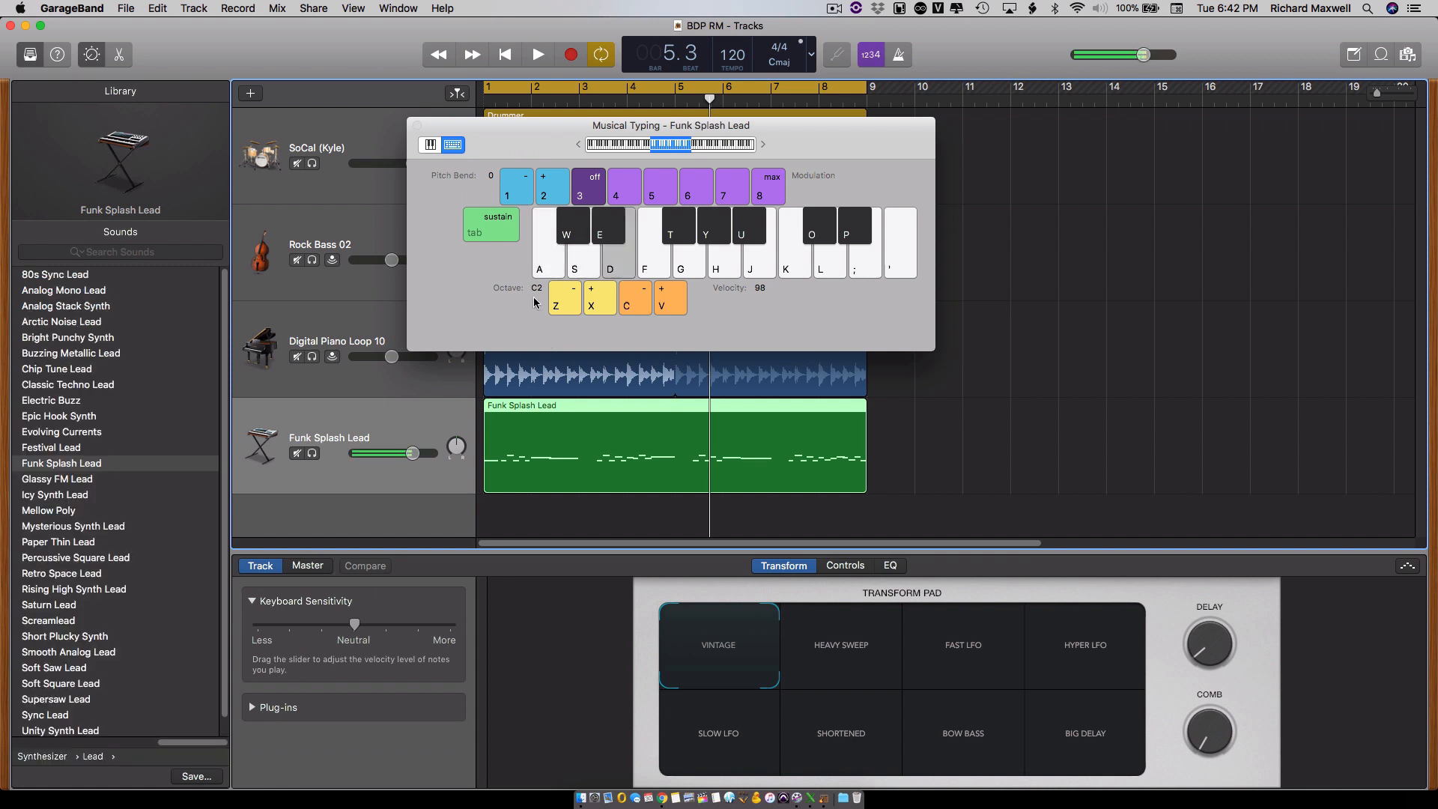
key("d")
key("g")
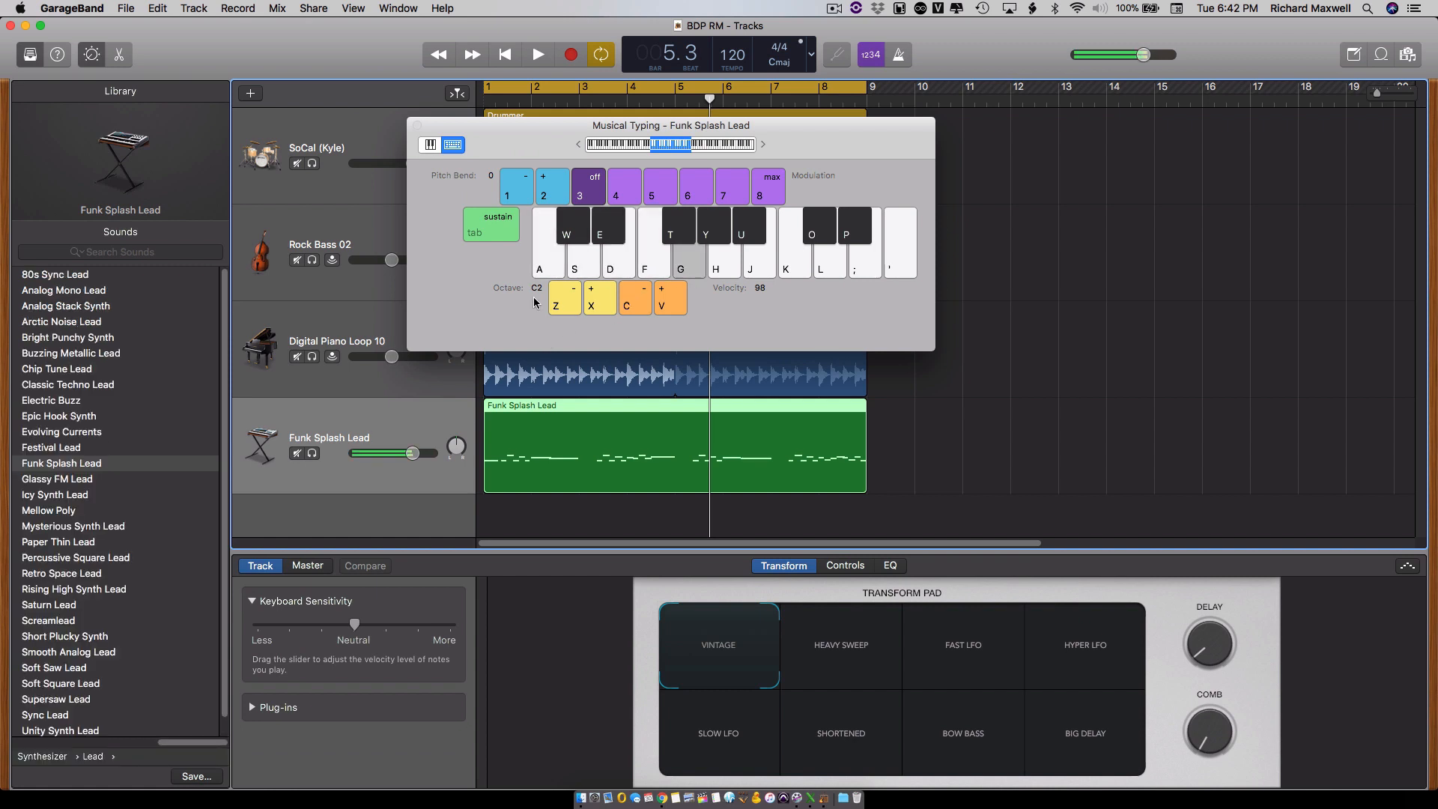
left_click(418, 125)
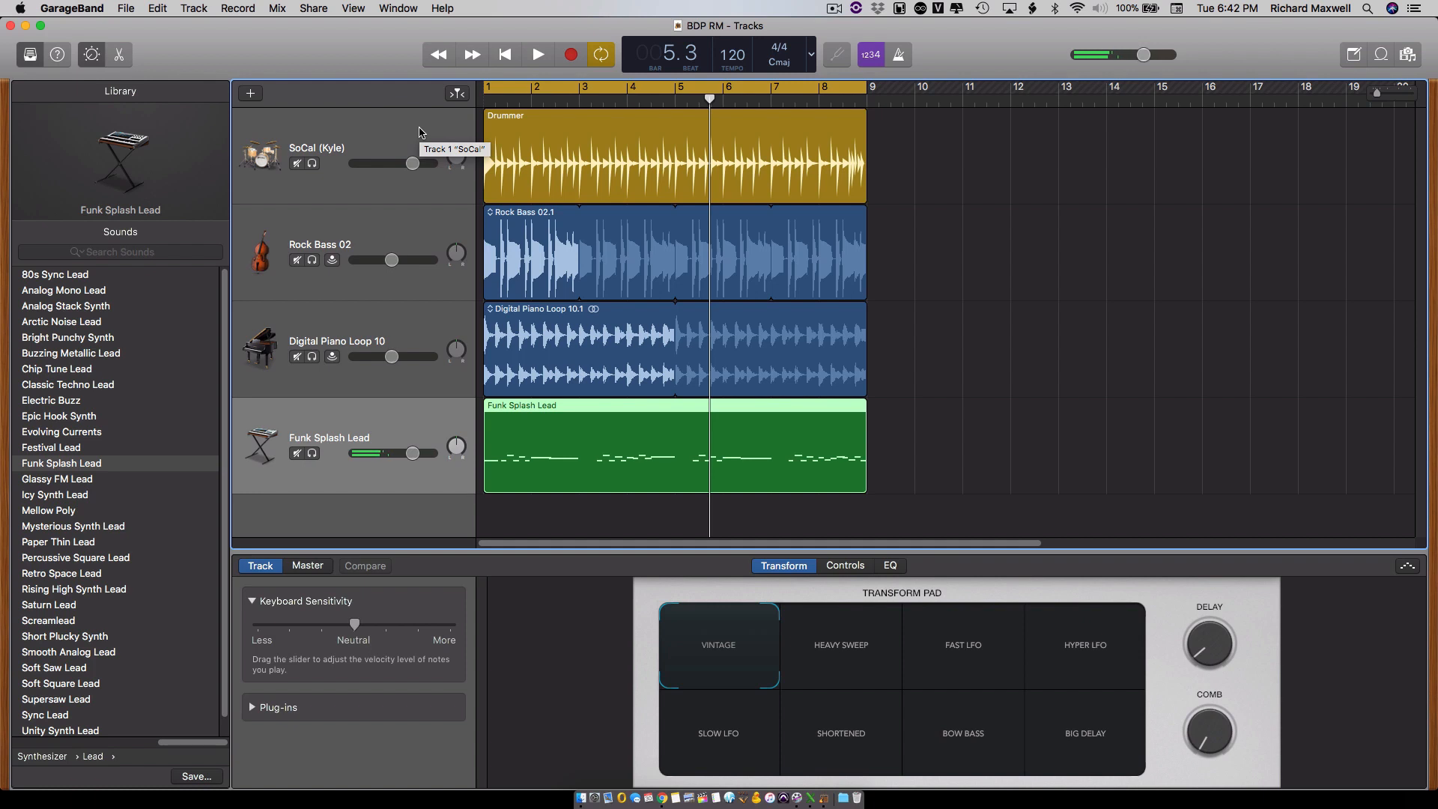
- Play the full arrangement from the beginning through bar 8 and stop playback
left_click(505, 54)
left_click(536, 55)
left_click(537, 56)
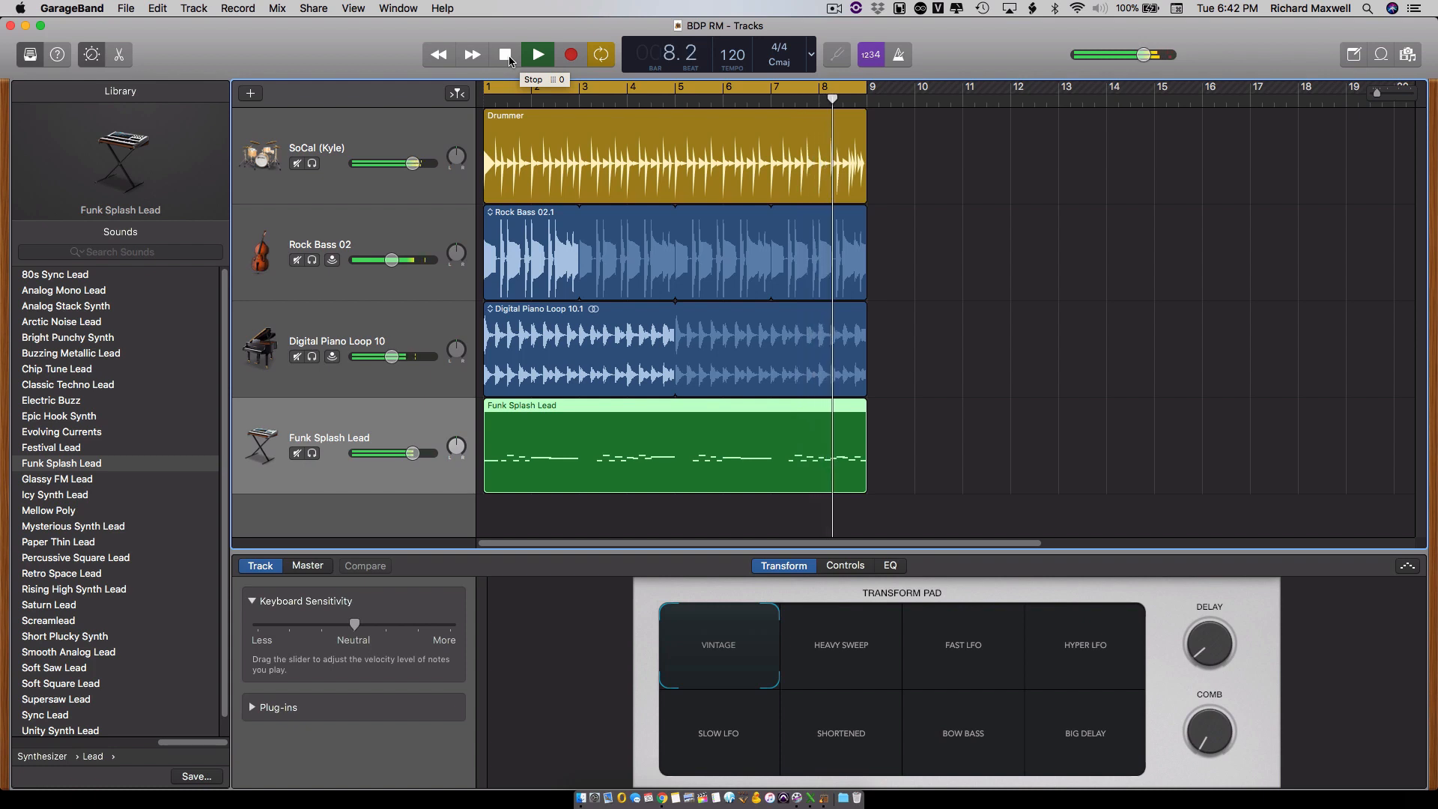
left_click(505, 56)
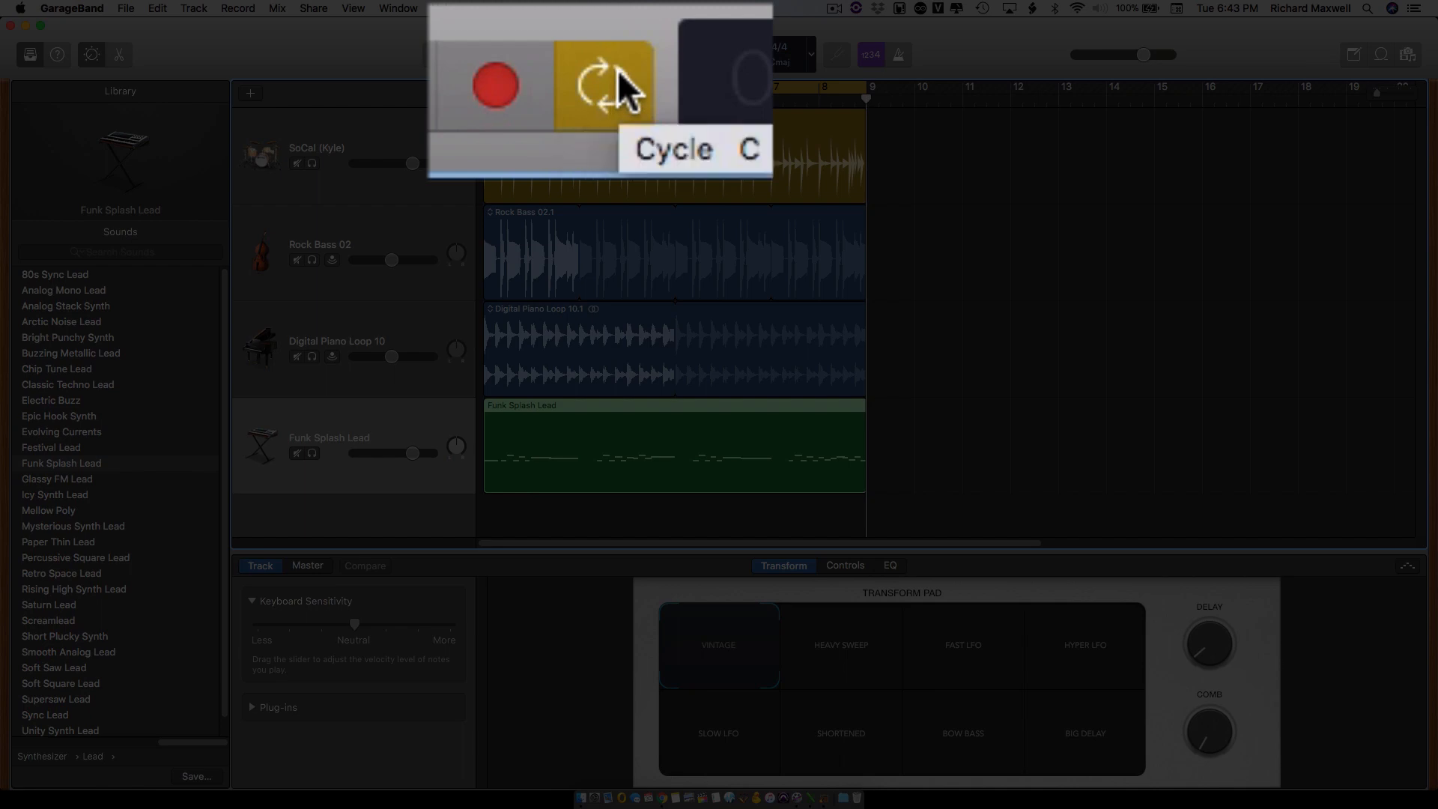
left_click(610, 54)
left_click(602, 54)
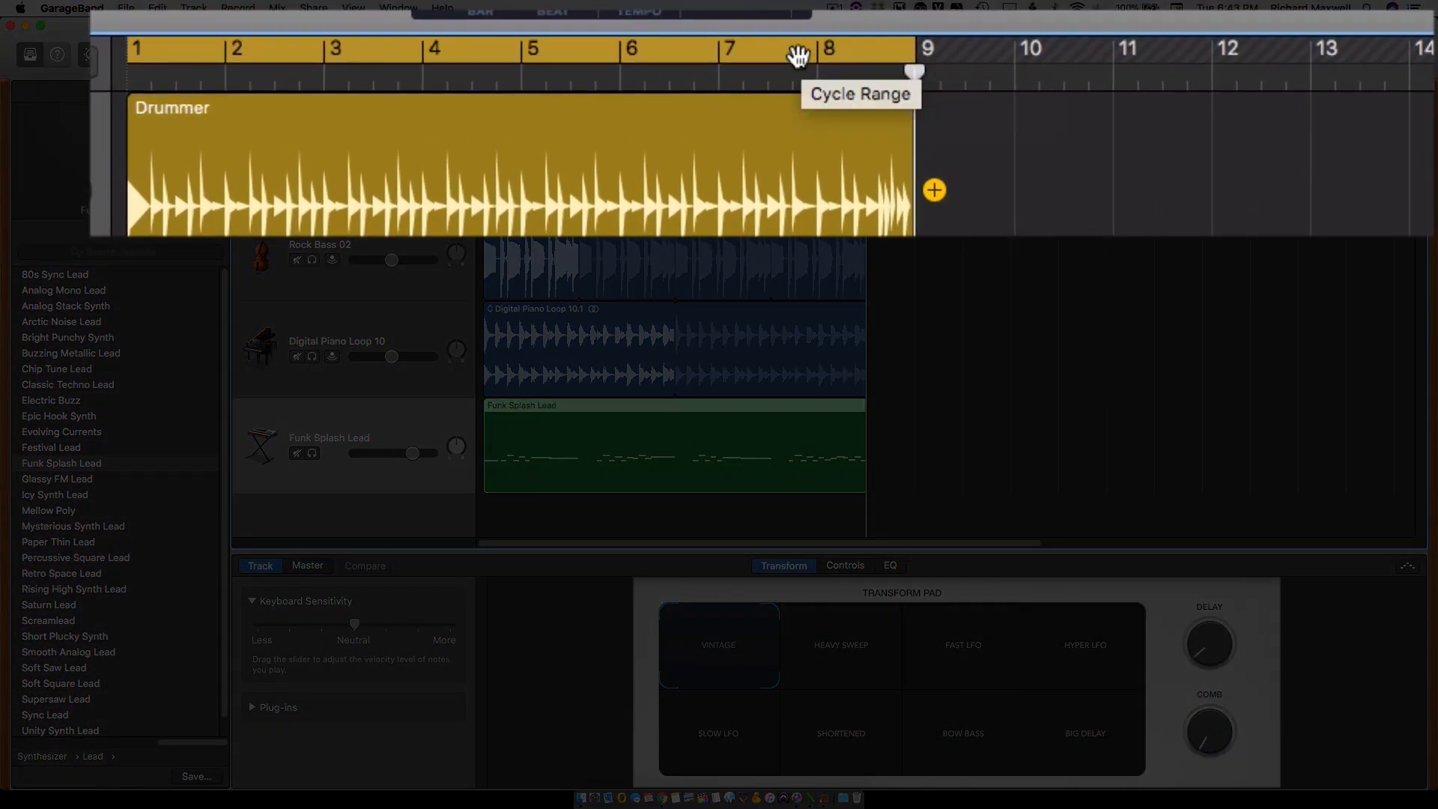
left_click_drag(797, 52, 929, 96)
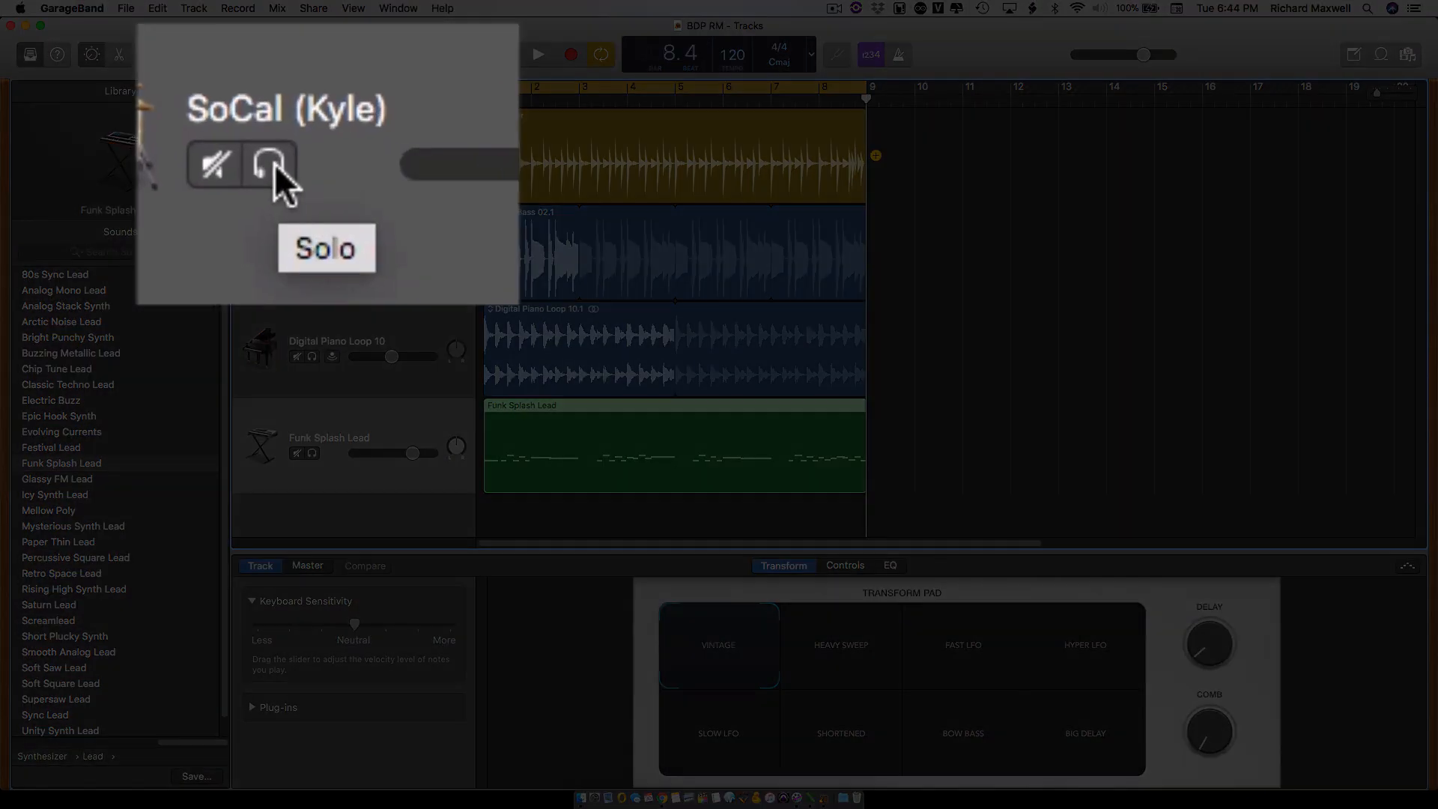
- Solo the SoCal drummer track and play it briefly to check that only the drums sound
left_click(312, 164)
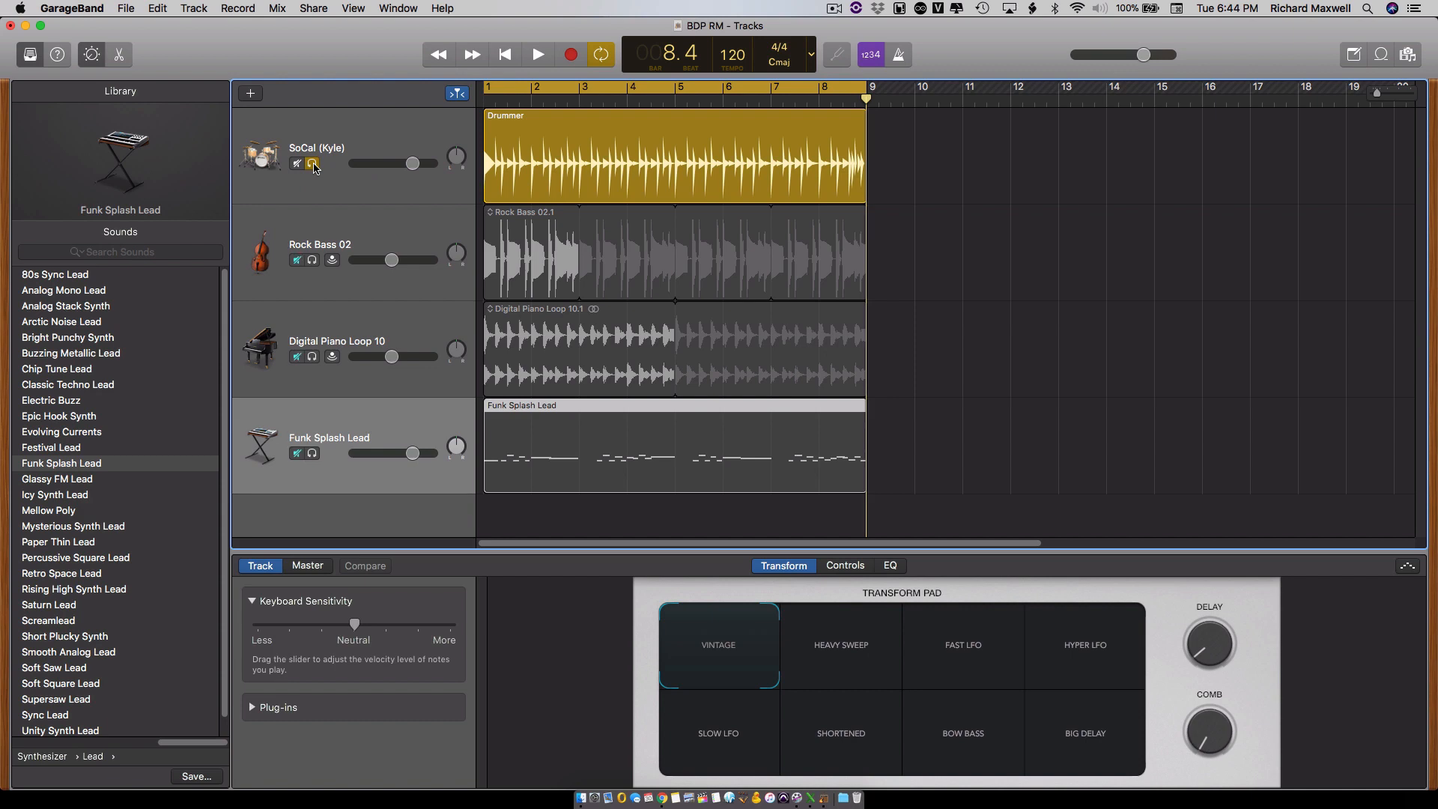
left_click(539, 56)
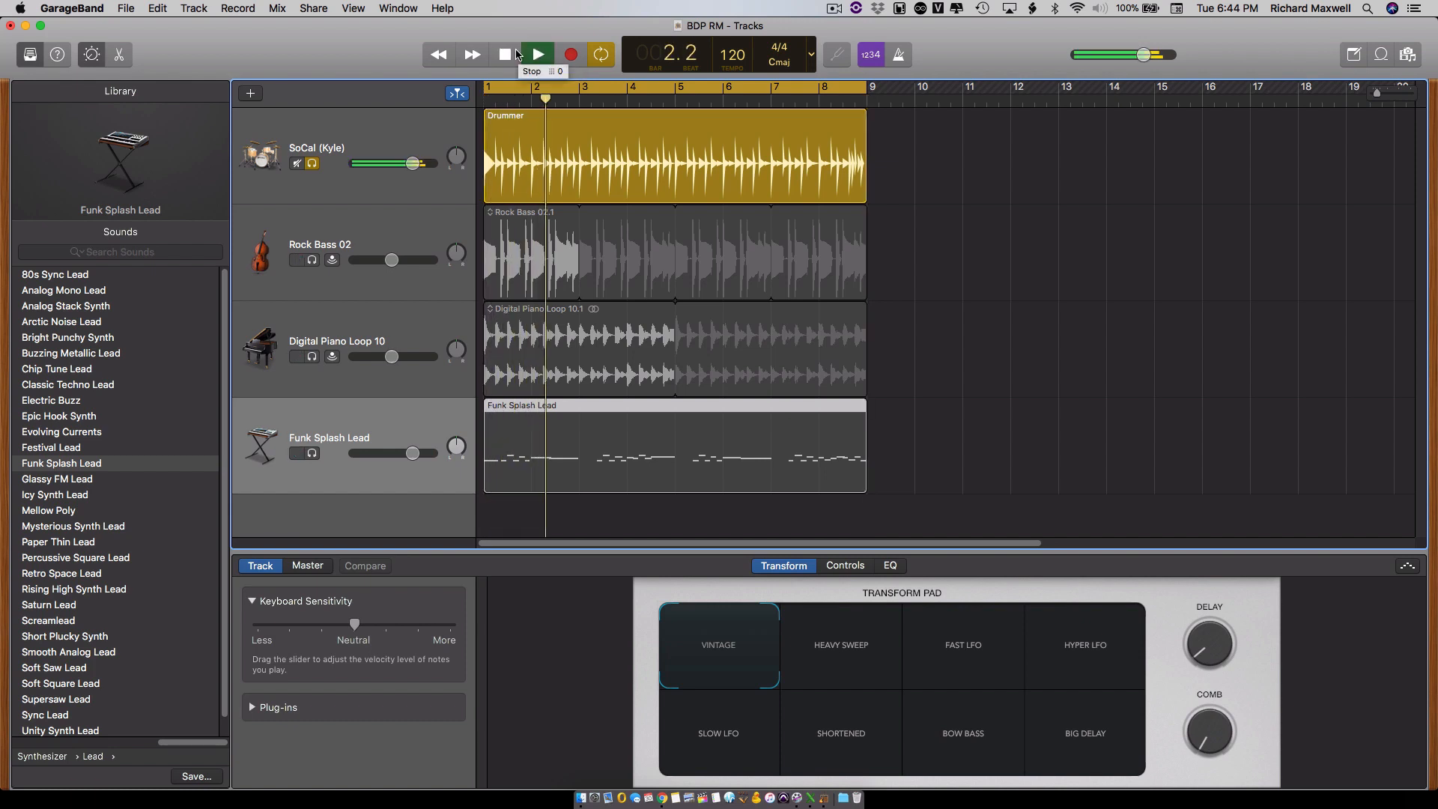
left_click(539, 54)
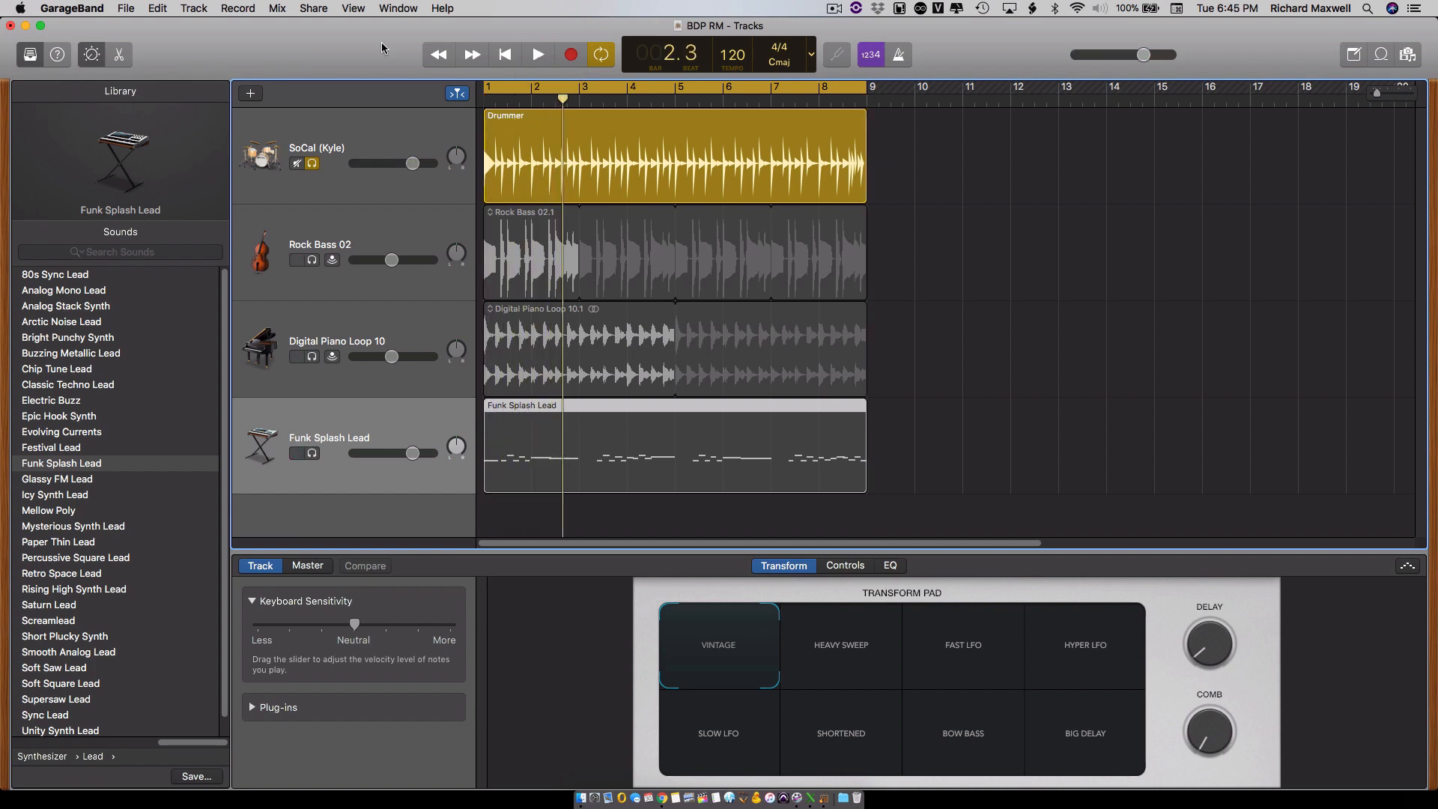
- Start exporting the song to disk and choose the Bridging DAWs RM folder on the CMAS Data drive as the destination
left_click(313, 8)
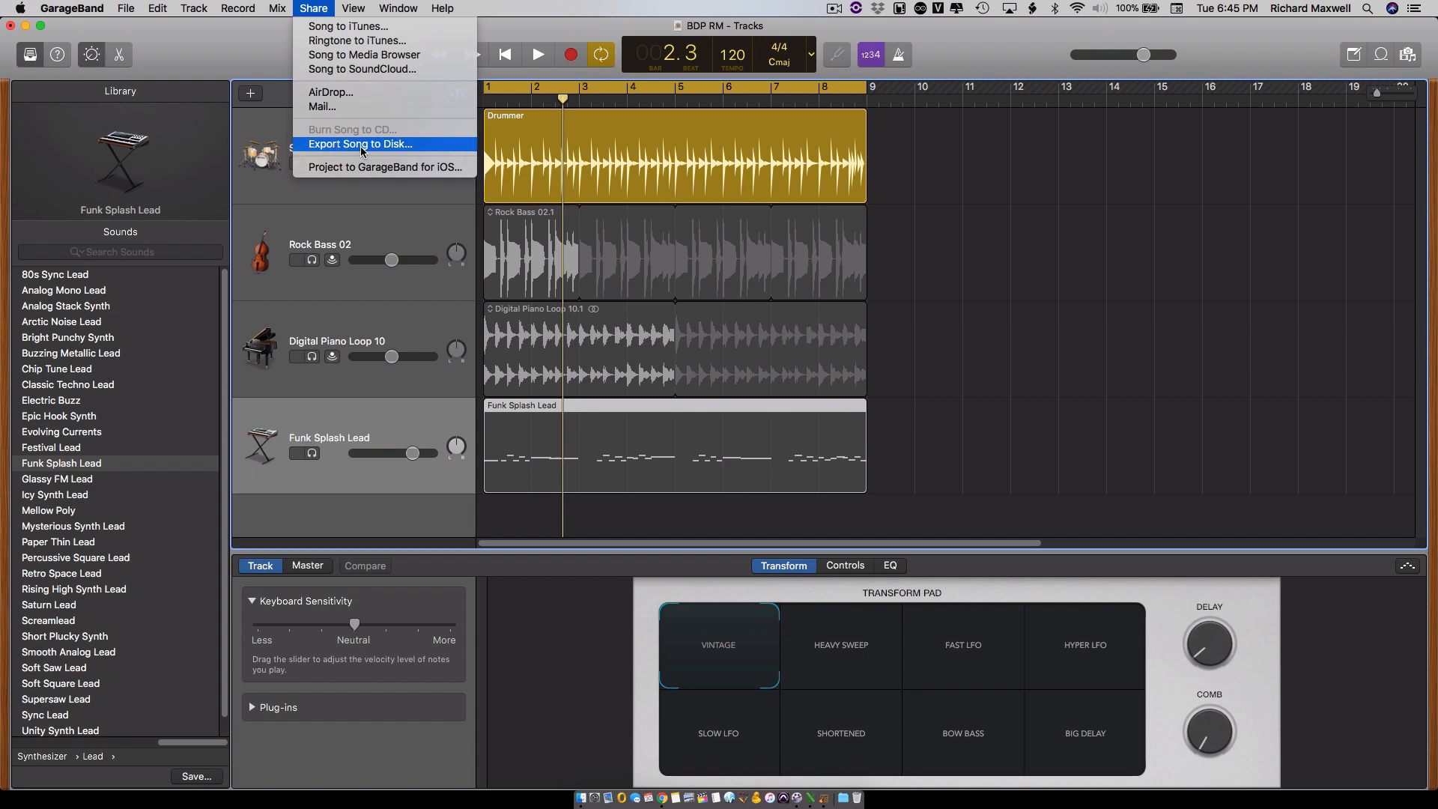
left_click(360, 150)
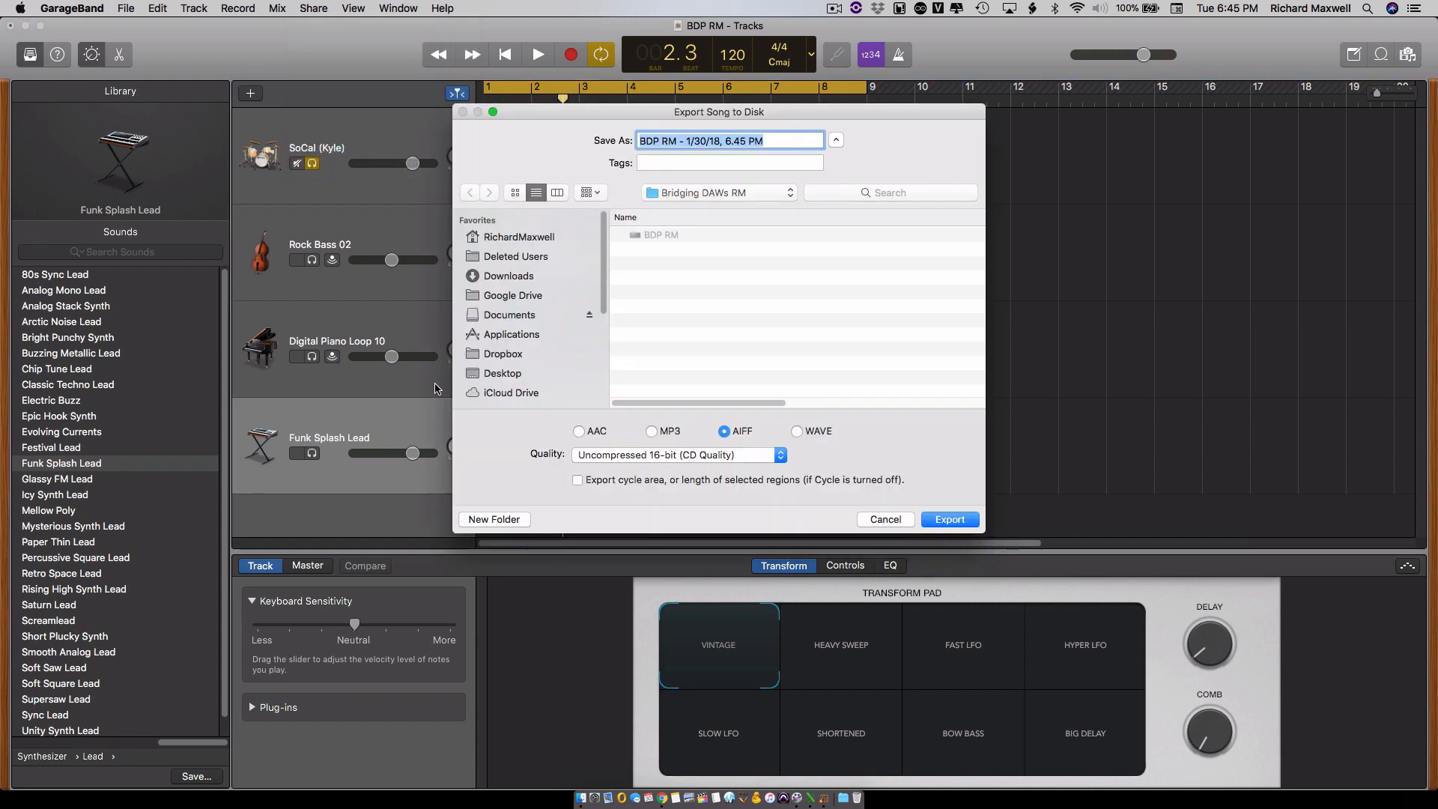
scroll(568, 343, "down", 4)
left_click(511, 377)
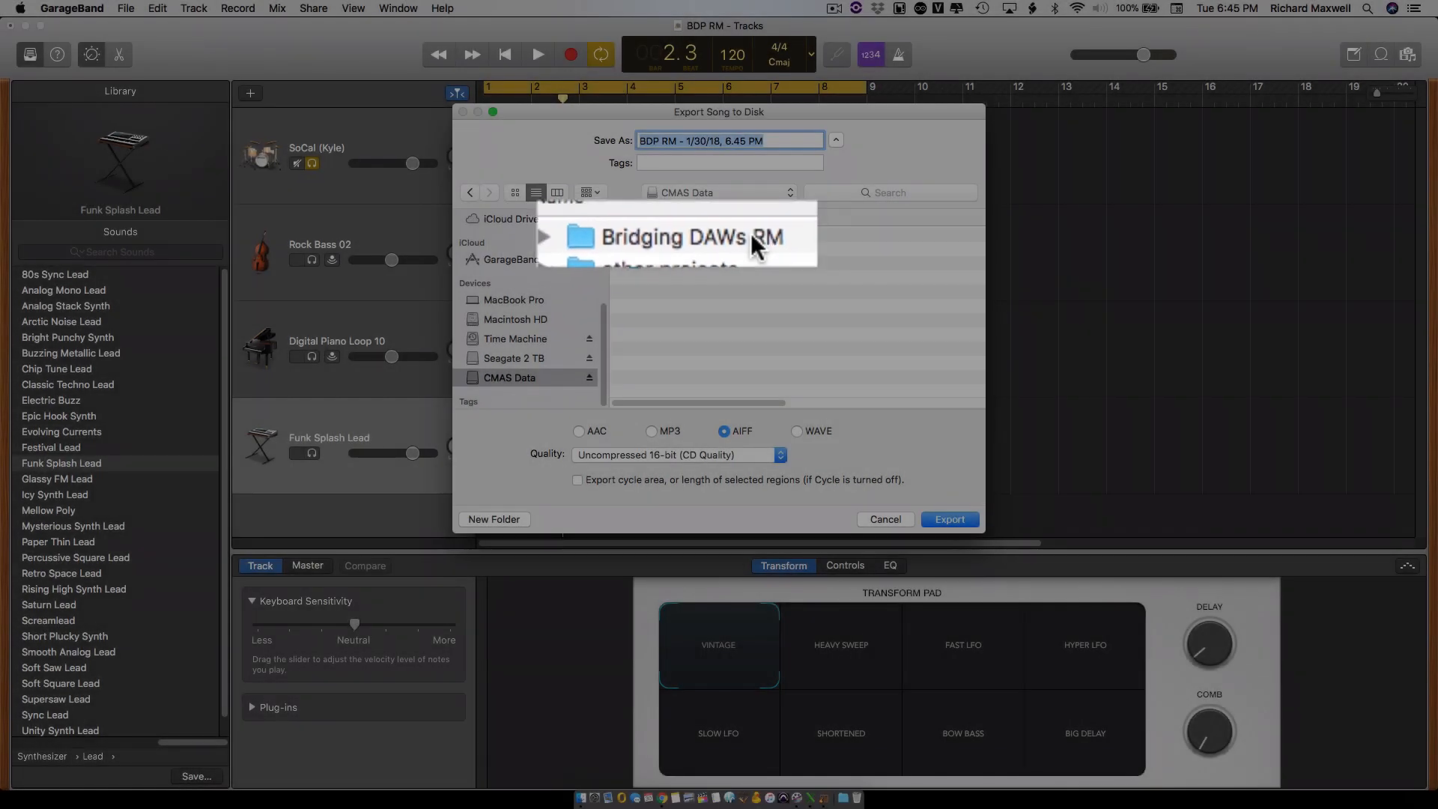
double_click(709, 237)
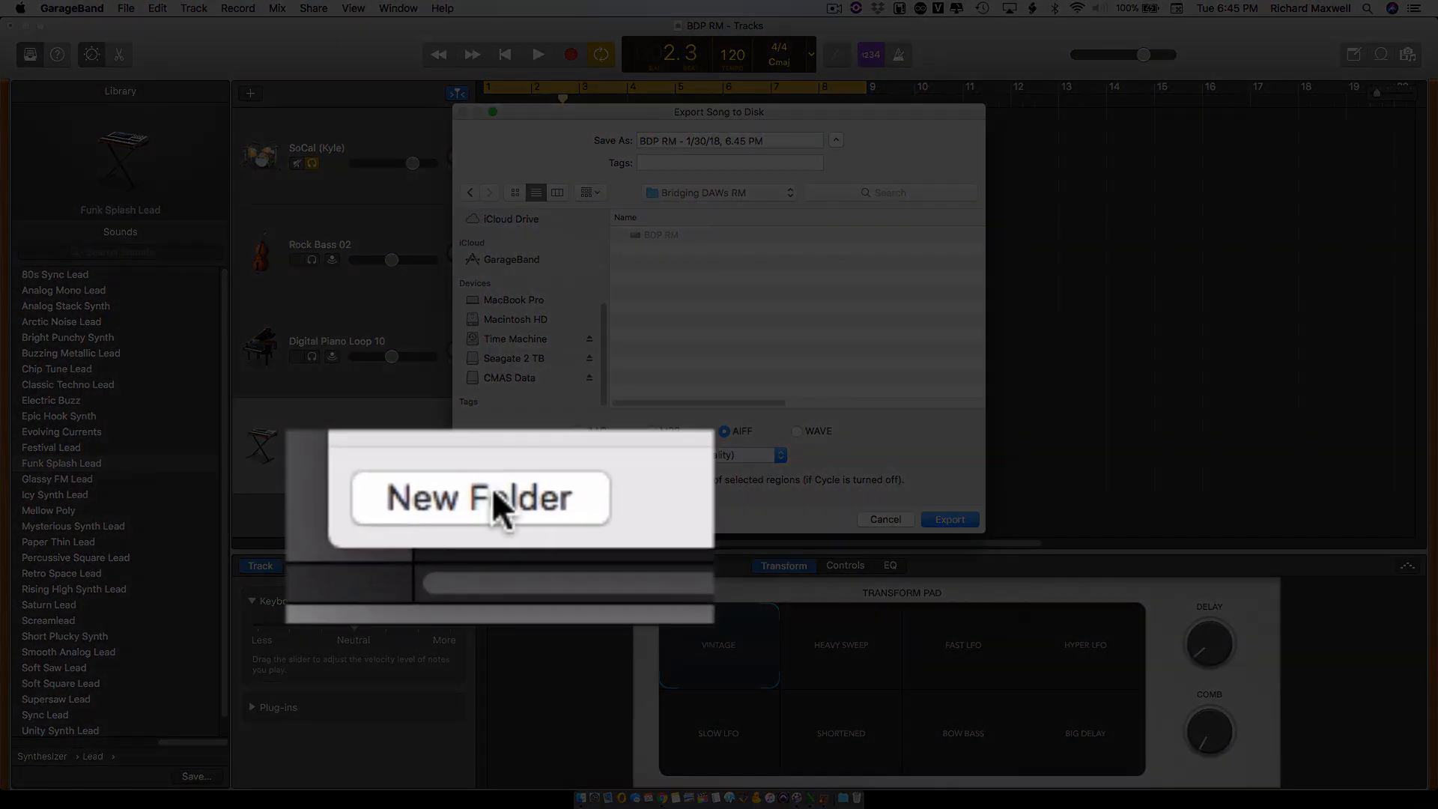
- Create a folder named GB stems inside the Bridging DAWs RM folder for the export
left_click(495, 520)
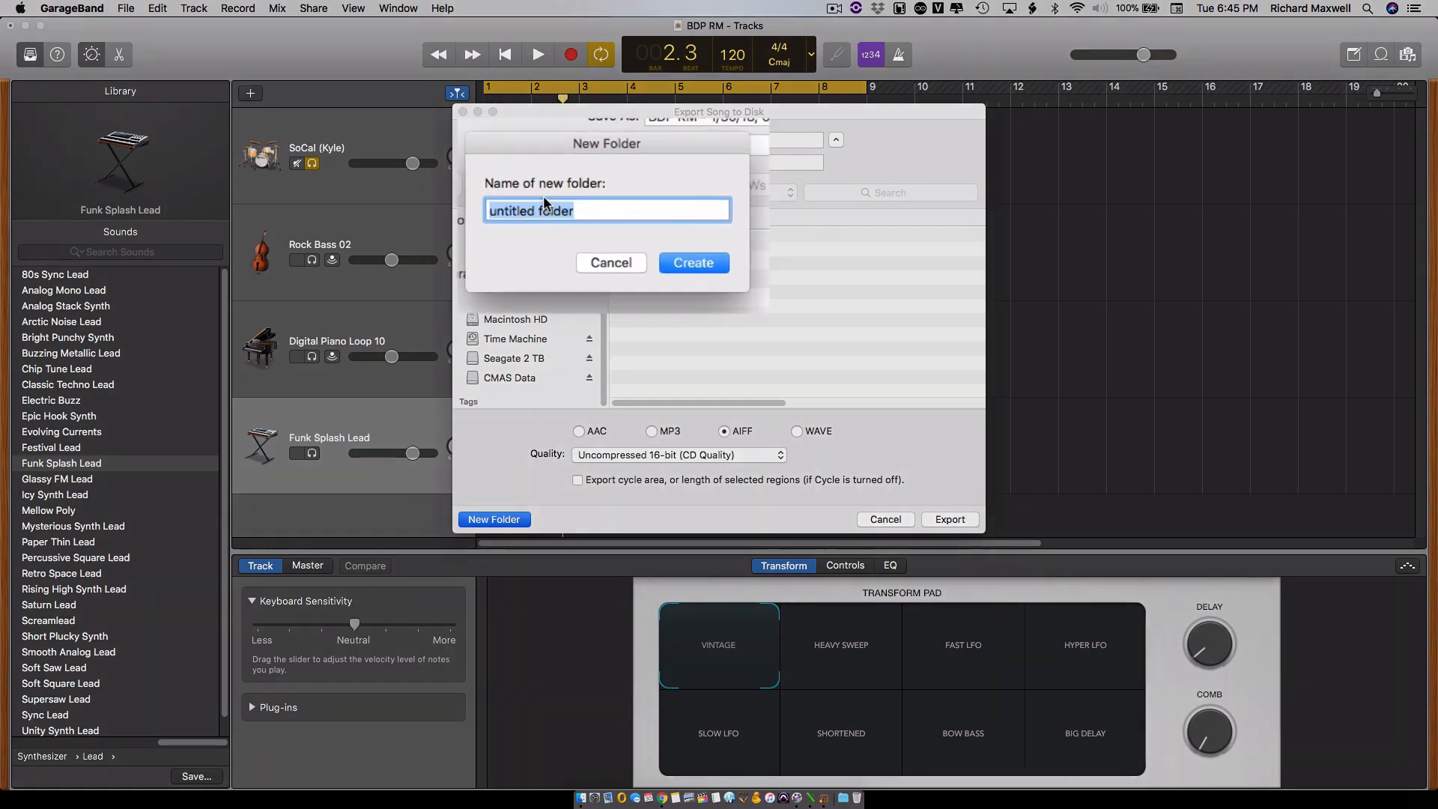
type("GB ")
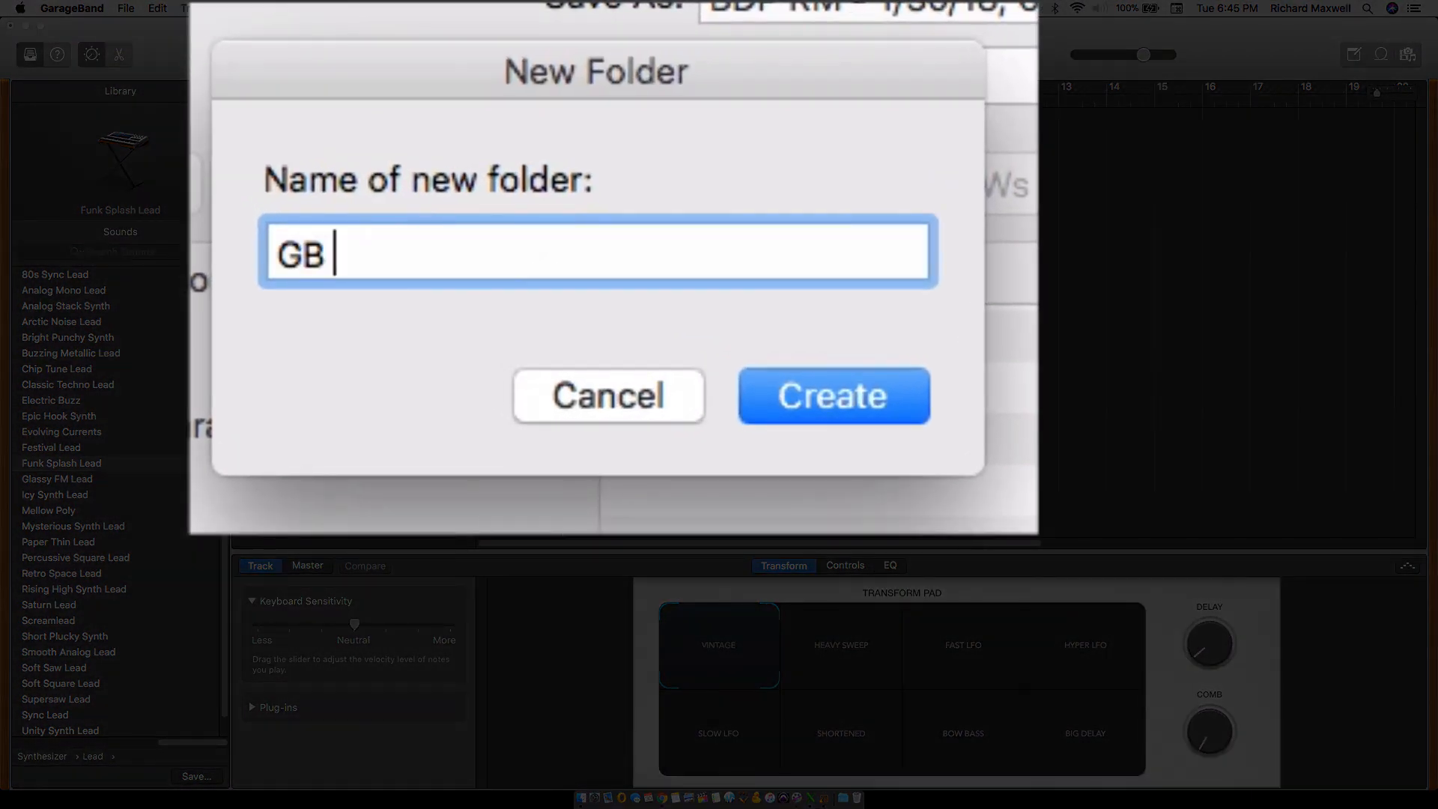
type("ste")
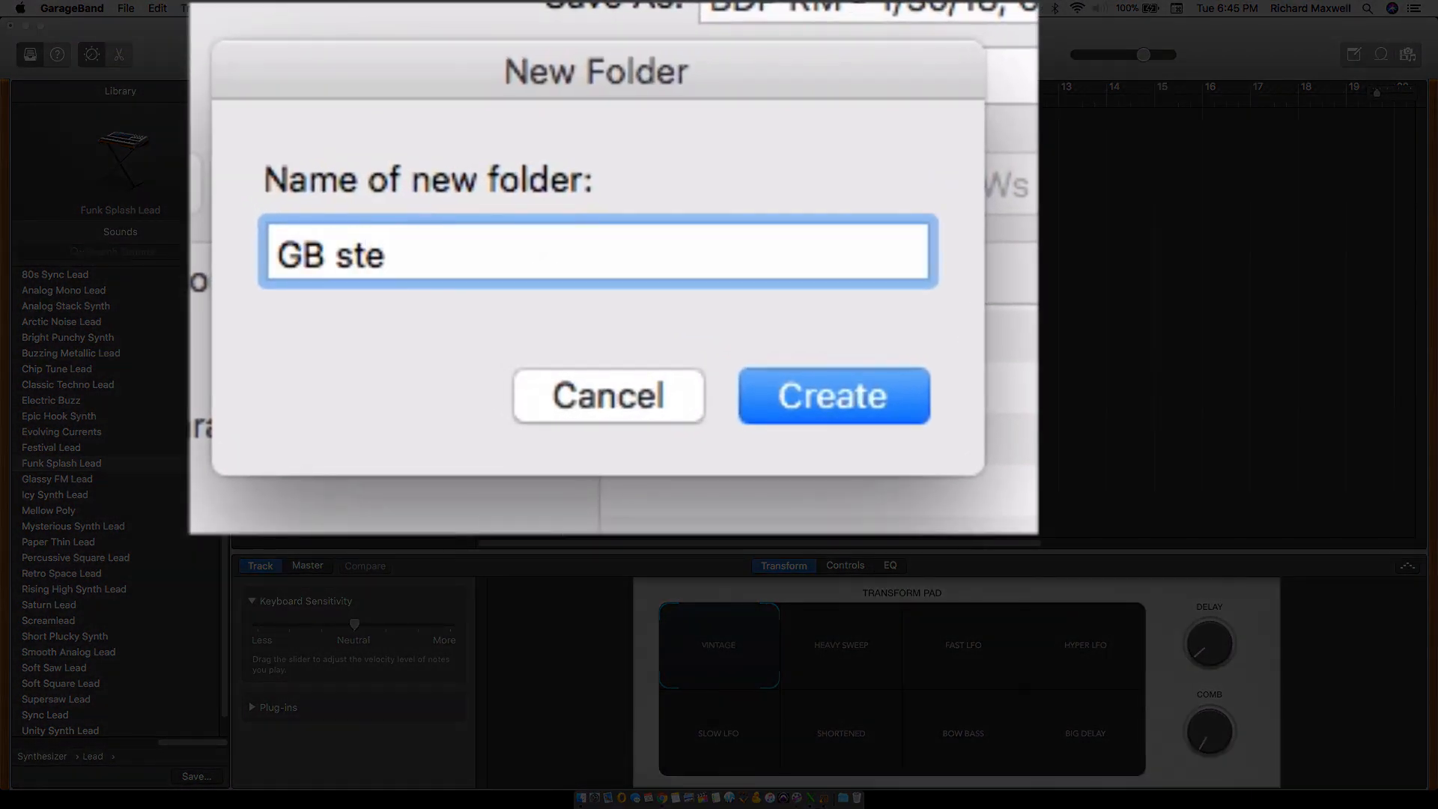
type("ms")
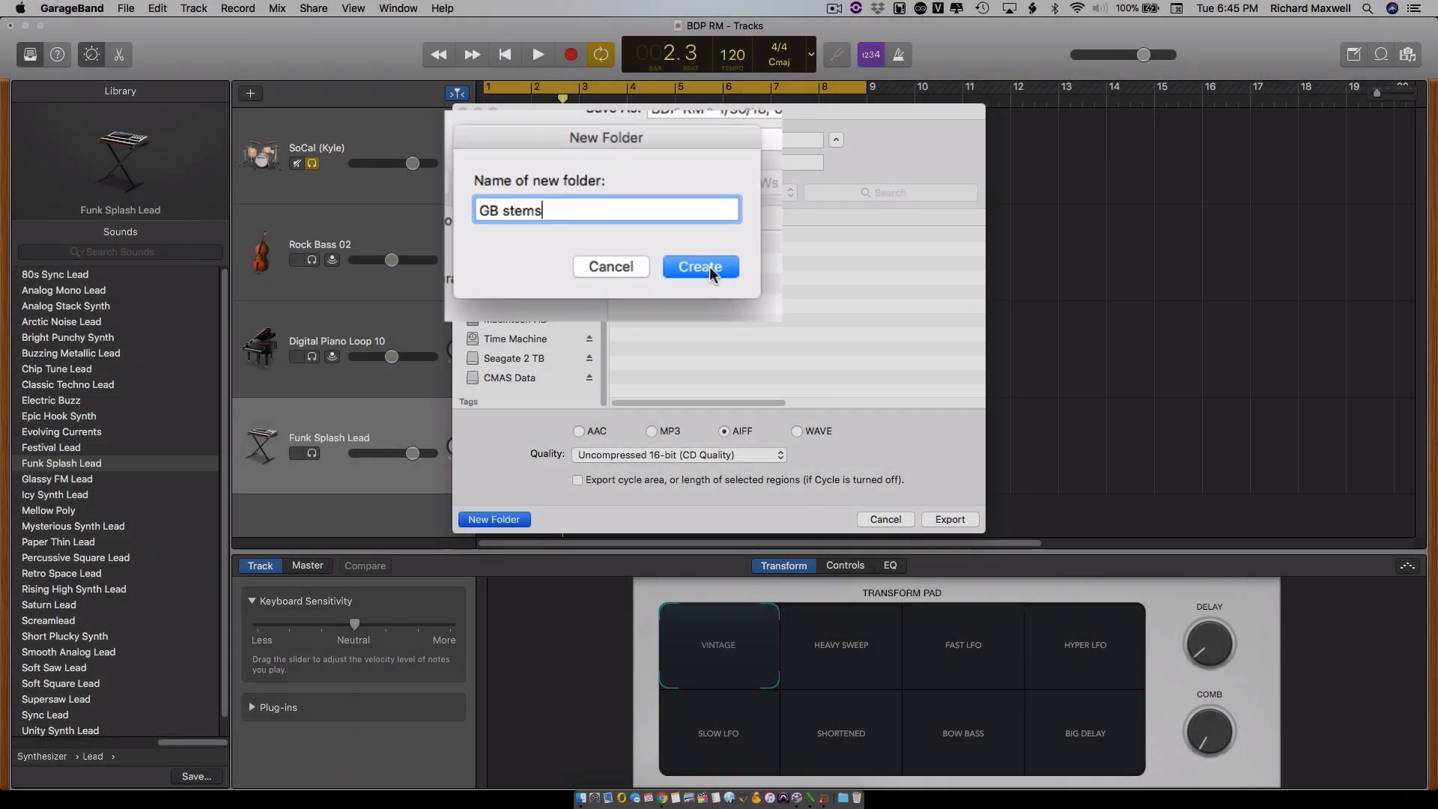
left_click(700, 266)
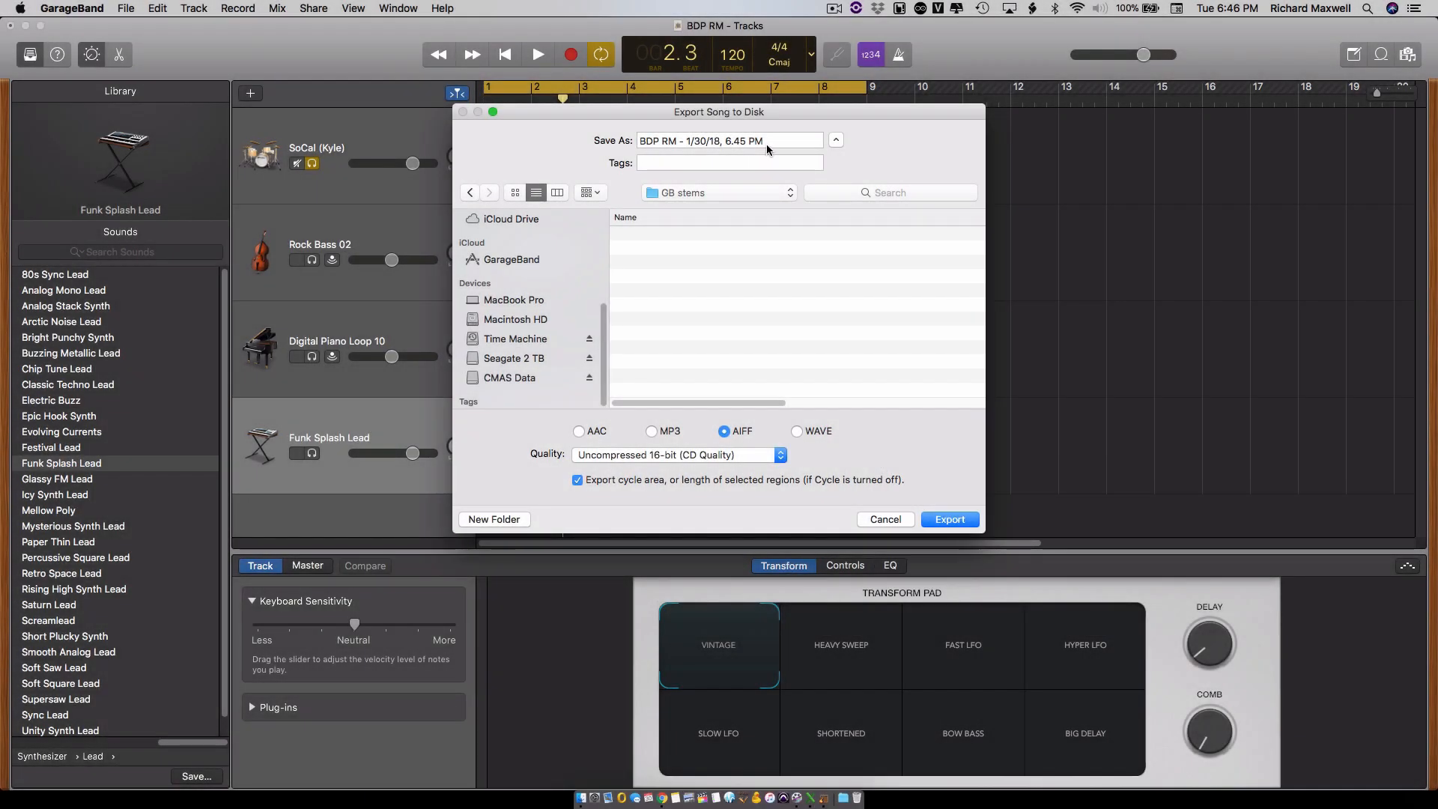
- Export the soloed drums as an AIFF file named Drums, with the cycle area export option enabled
double_click(750, 140)
key("super+a")
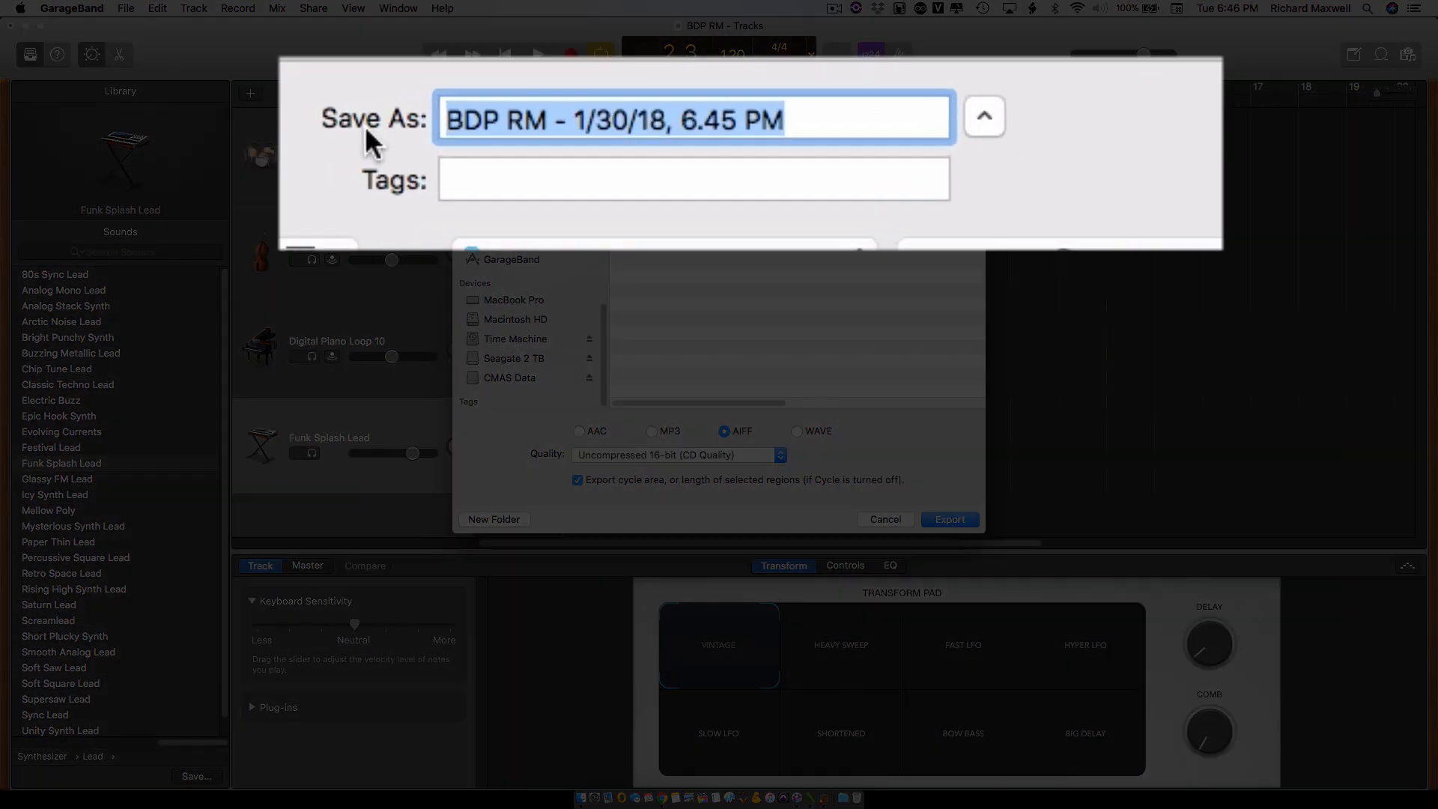
type("Drums")
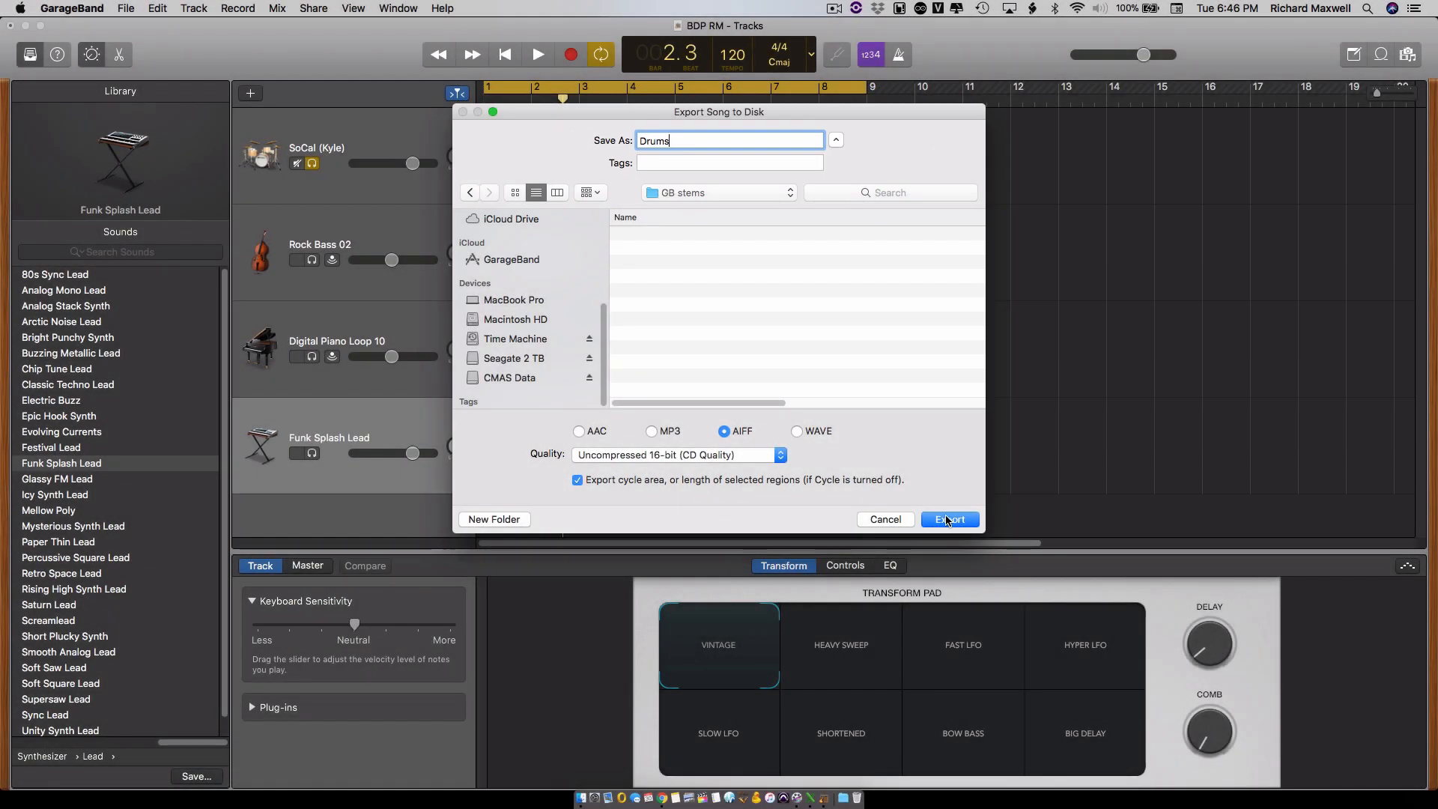
left_click(949, 520)
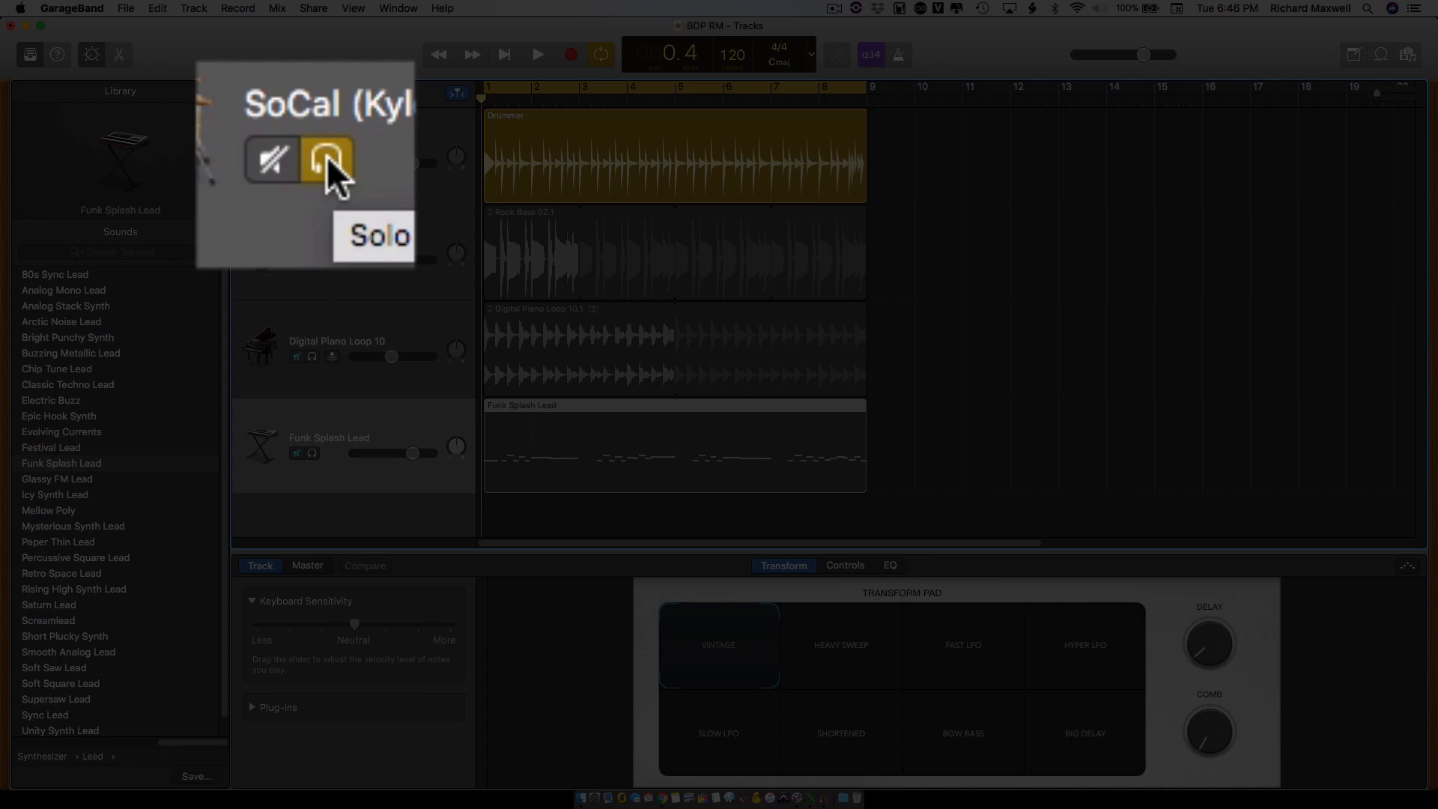
- Unsolo the SoCal drummer track, solo Rock Bass 02 instead, and play the bass briefly
left_click(311, 163)
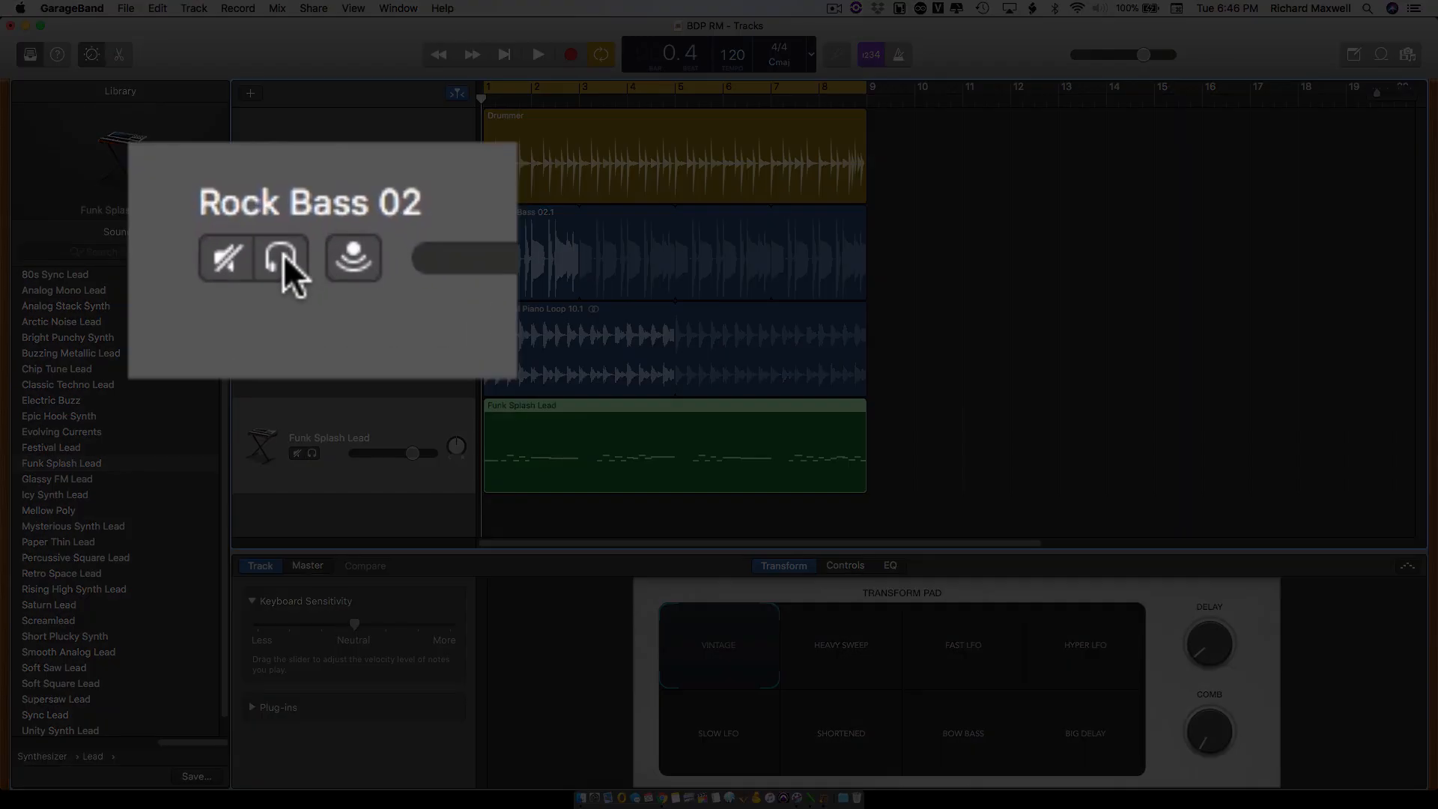
left_click(311, 260)
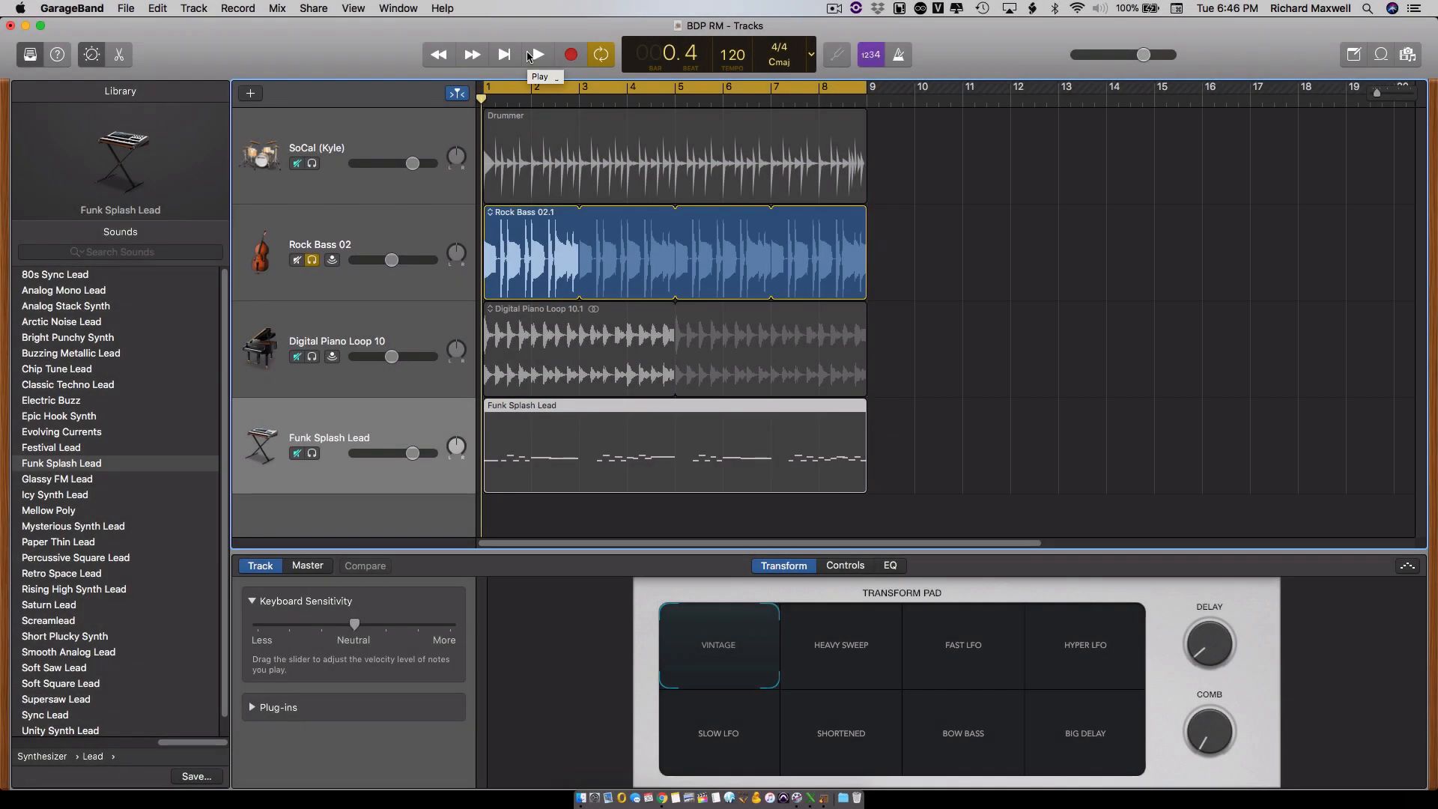
left_click(530, 56)
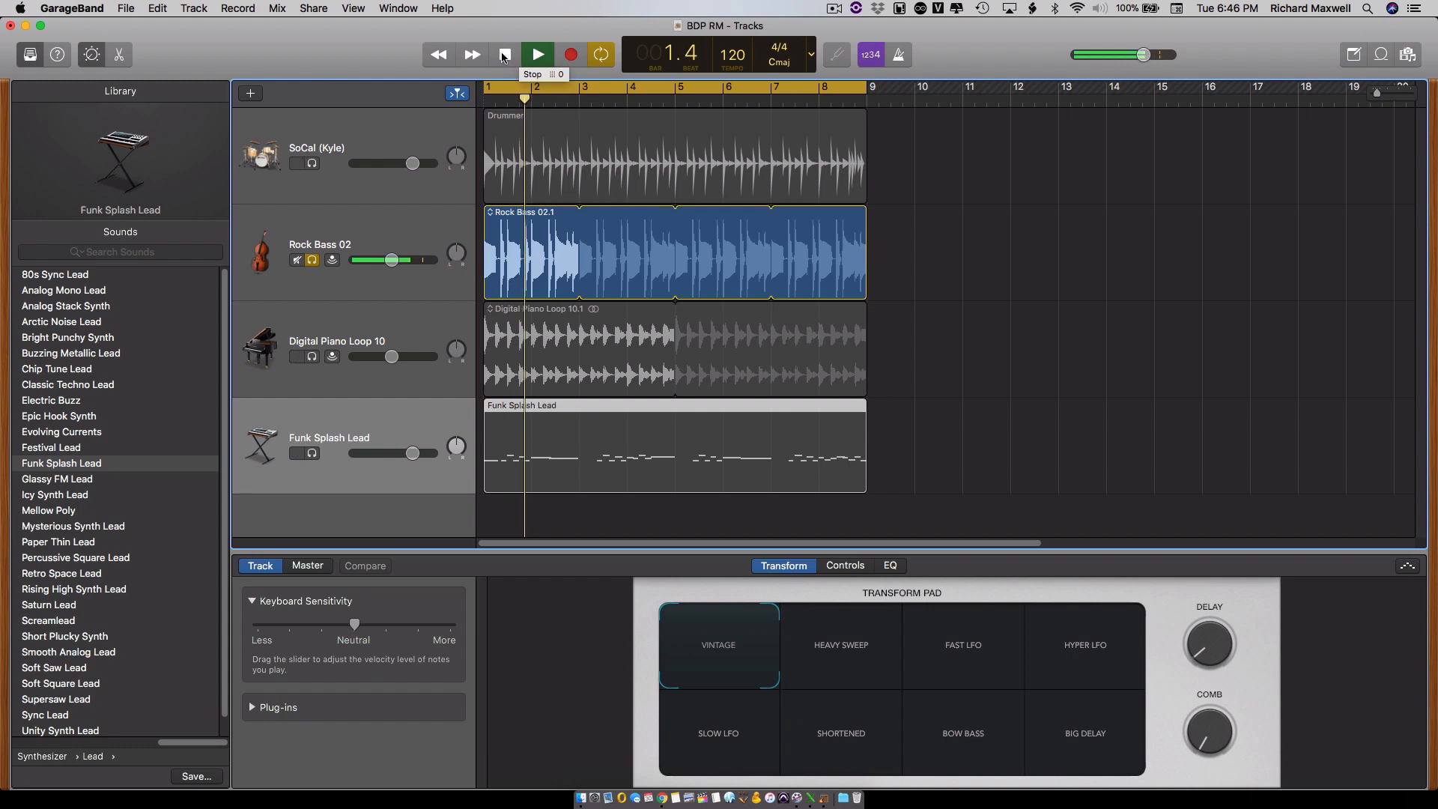
left_click(533, 55)
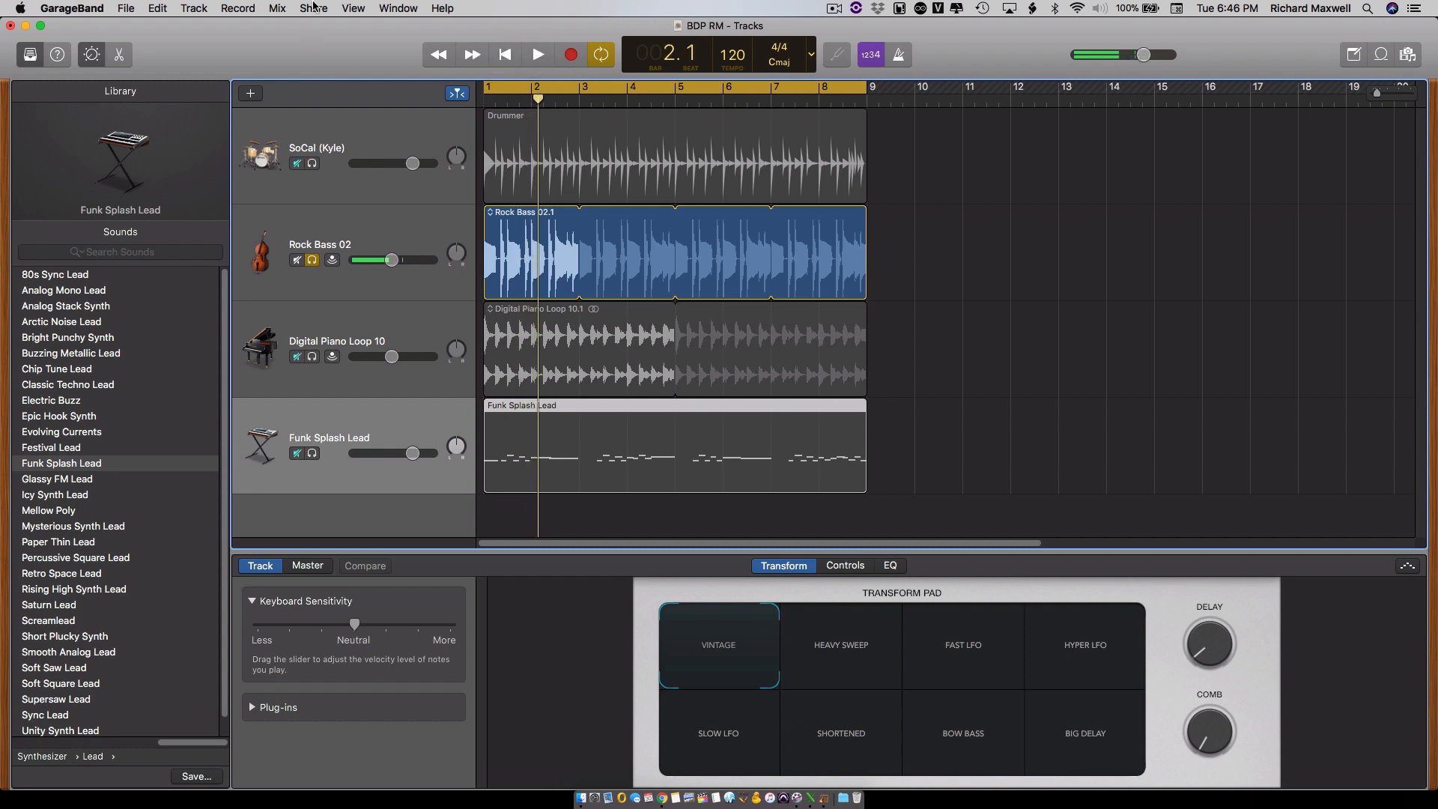
- Export the soloed bass to disk as an AIFF file named Bass in the GB stems folder
left_click(313, 9)
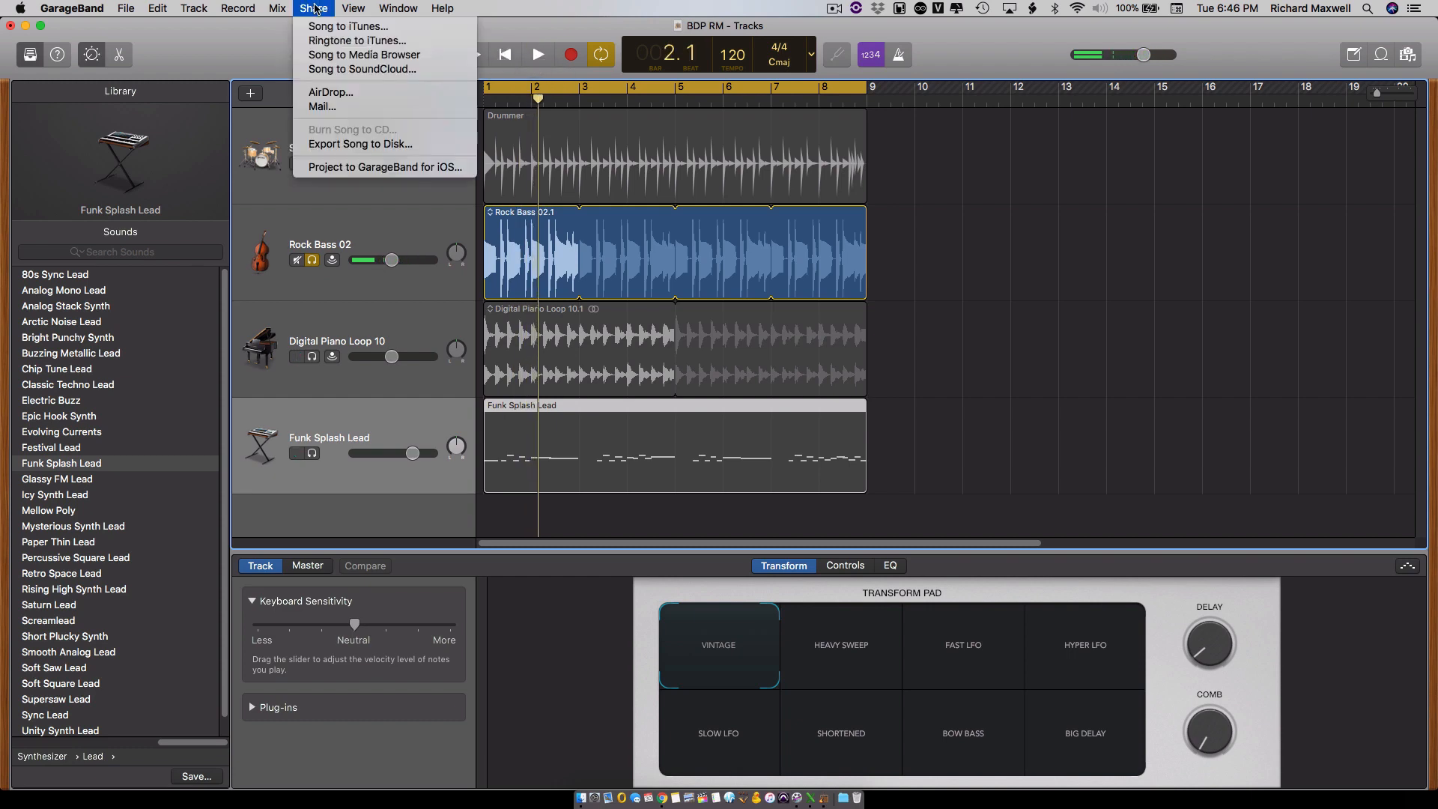
left_click(340, 146)
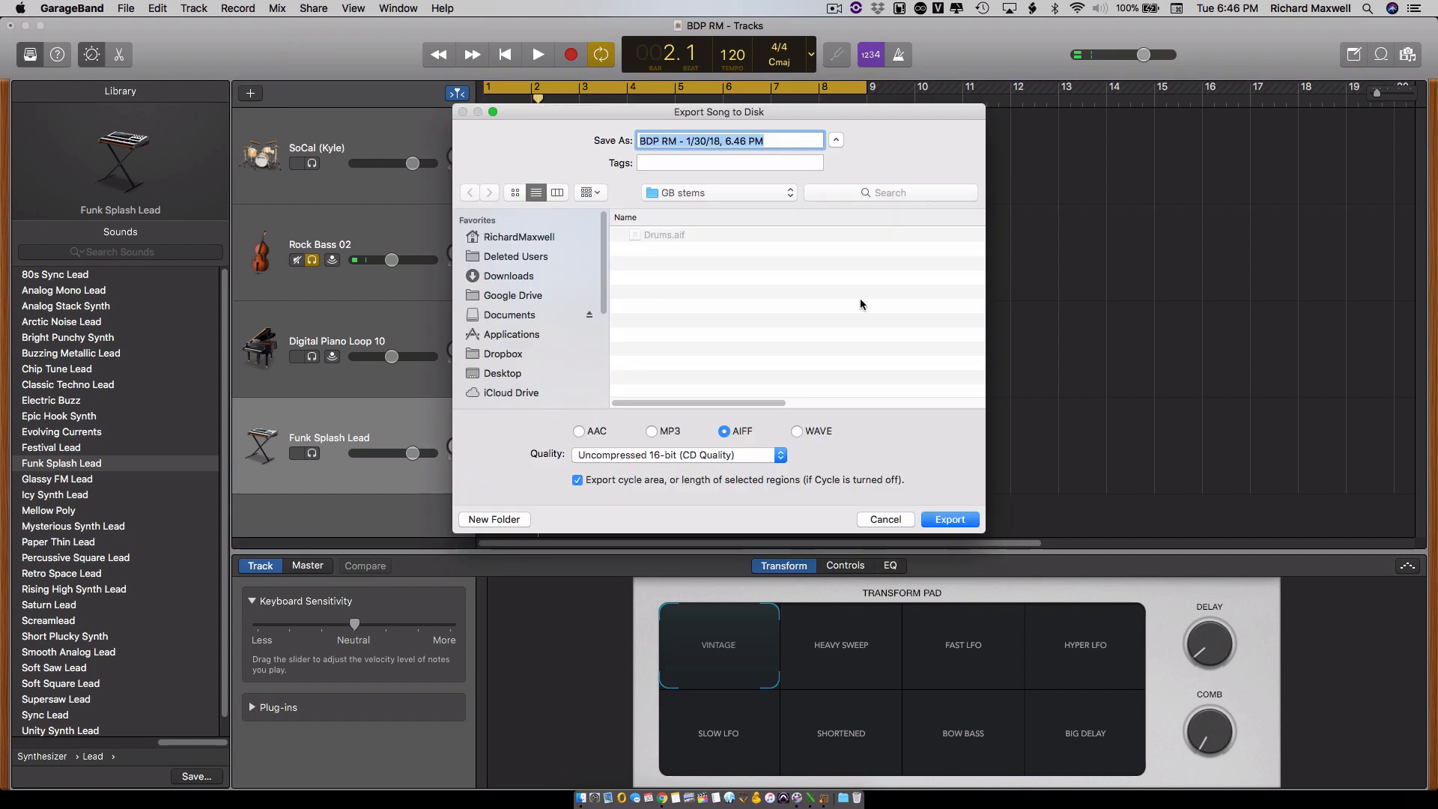
left_click(738, 196)
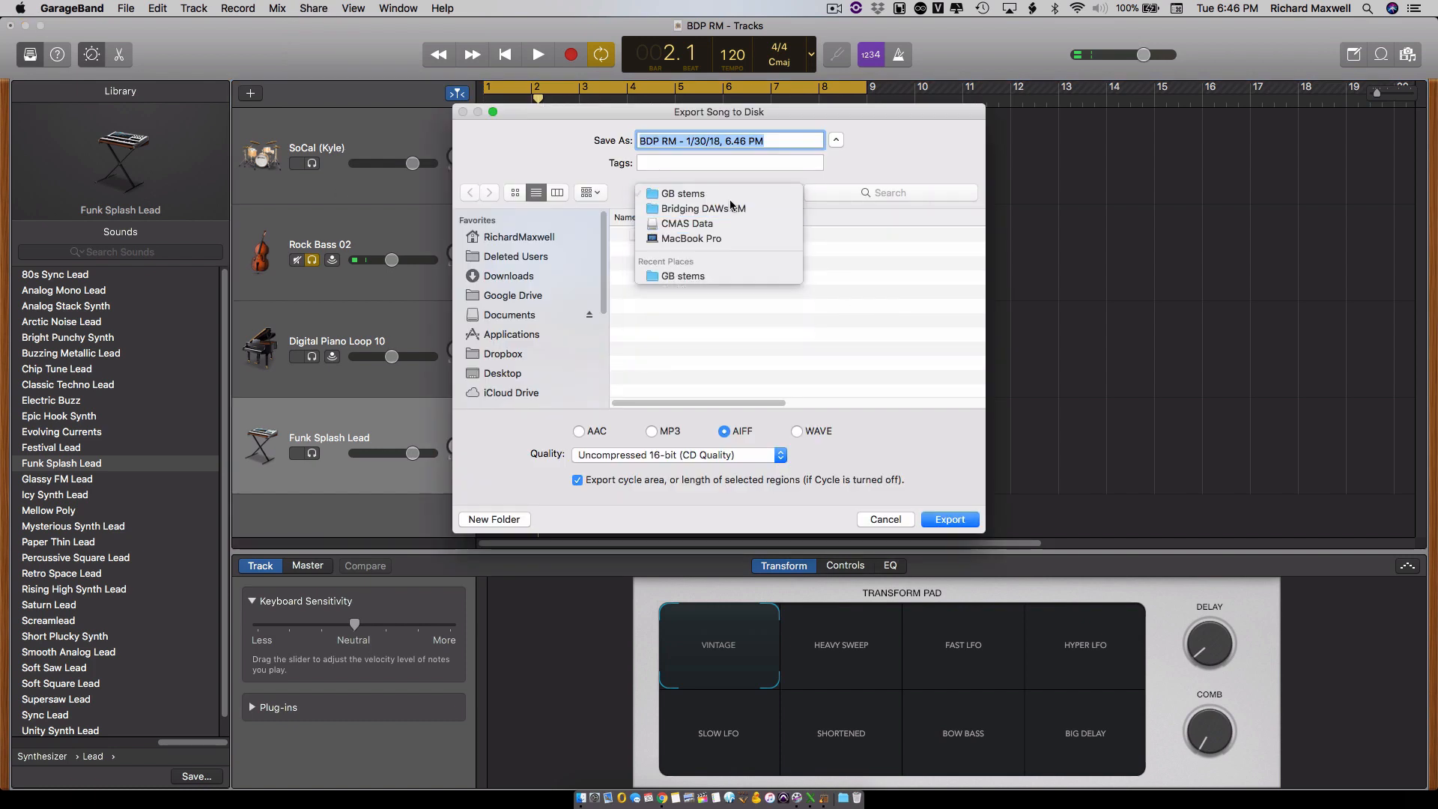
left_click(731, 198)
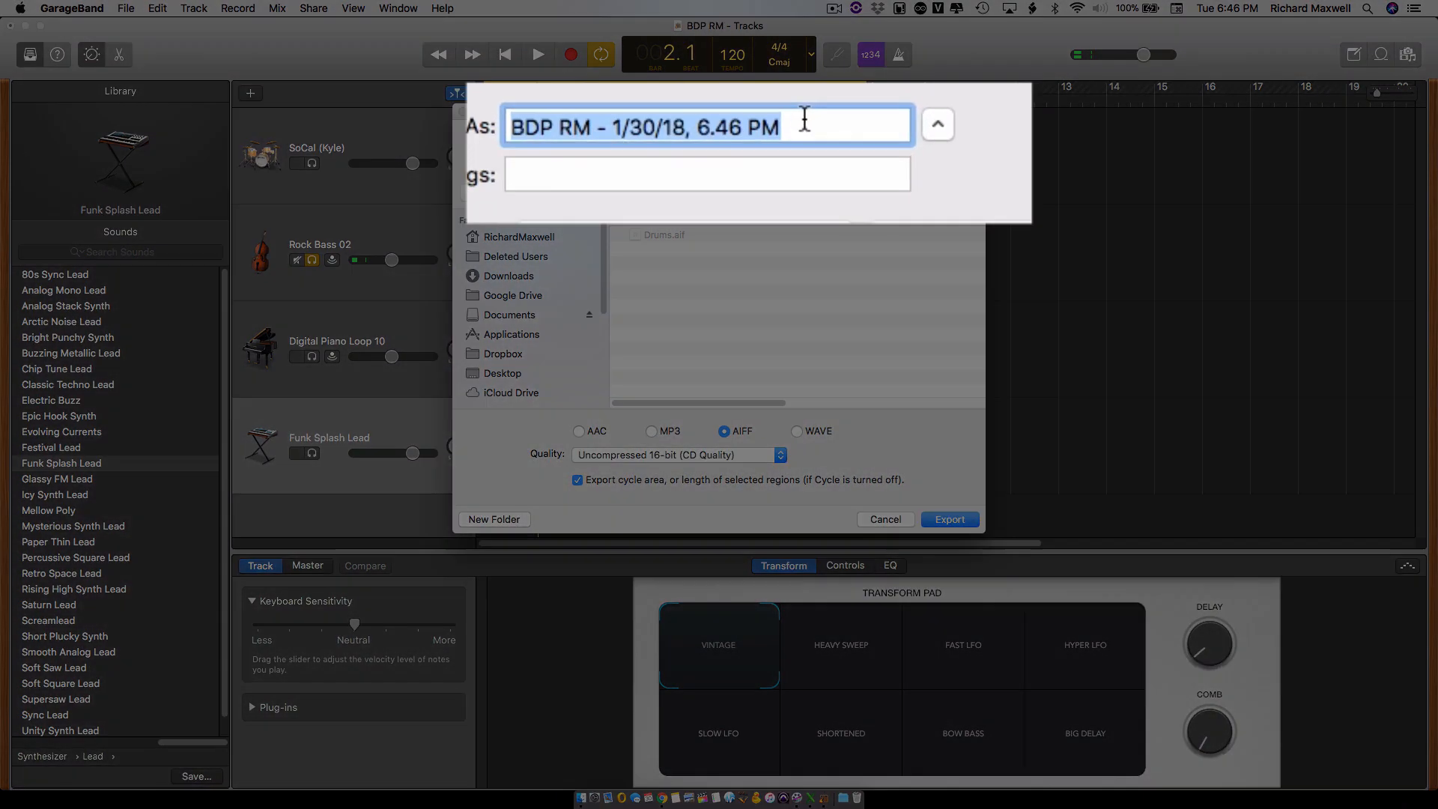
type("Bass")
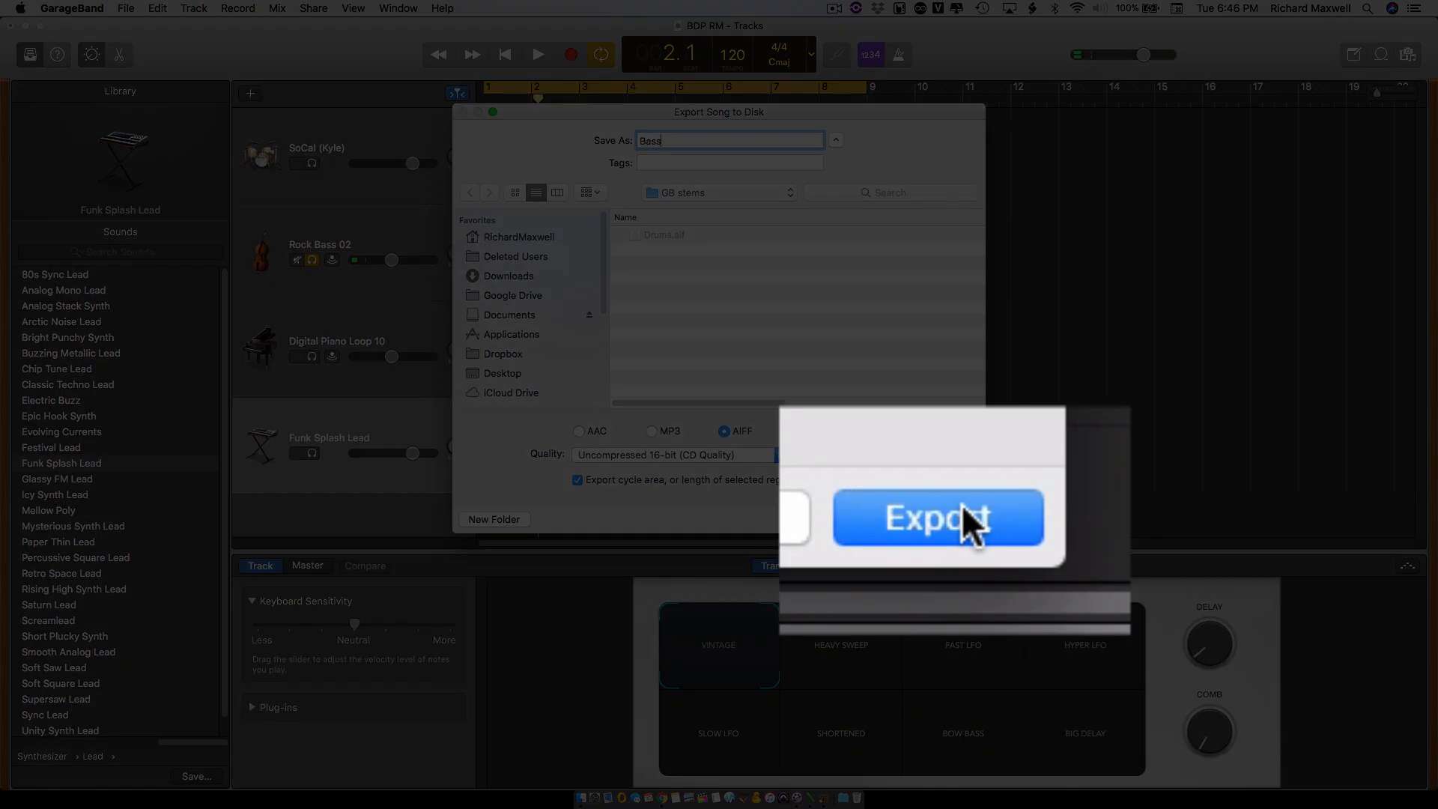
left_click(950, 519)
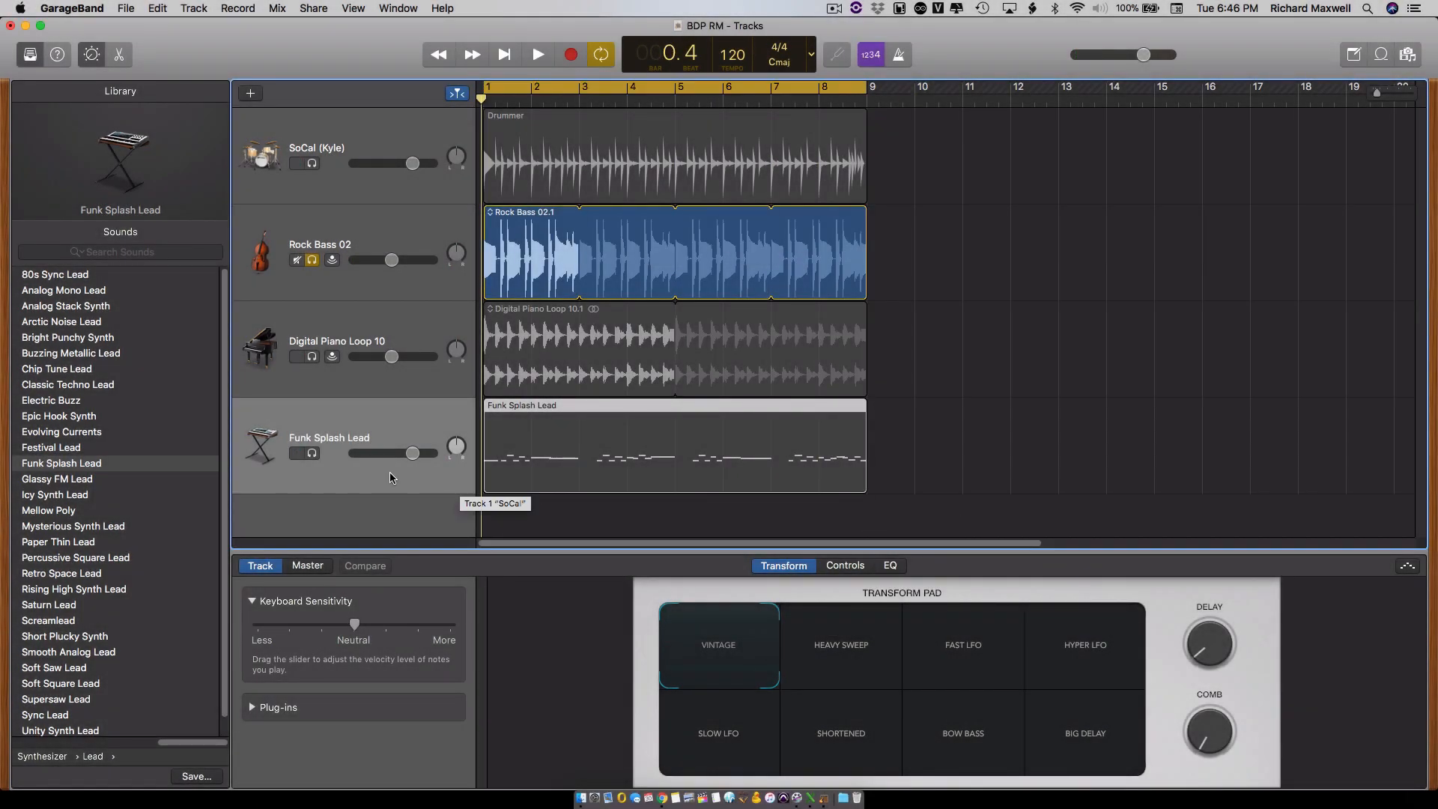
- Unsolo the Rock Bass 02 track and solo Digital Piano Loop 10 instead
left_click(316, 267)
left_click(316, 266)
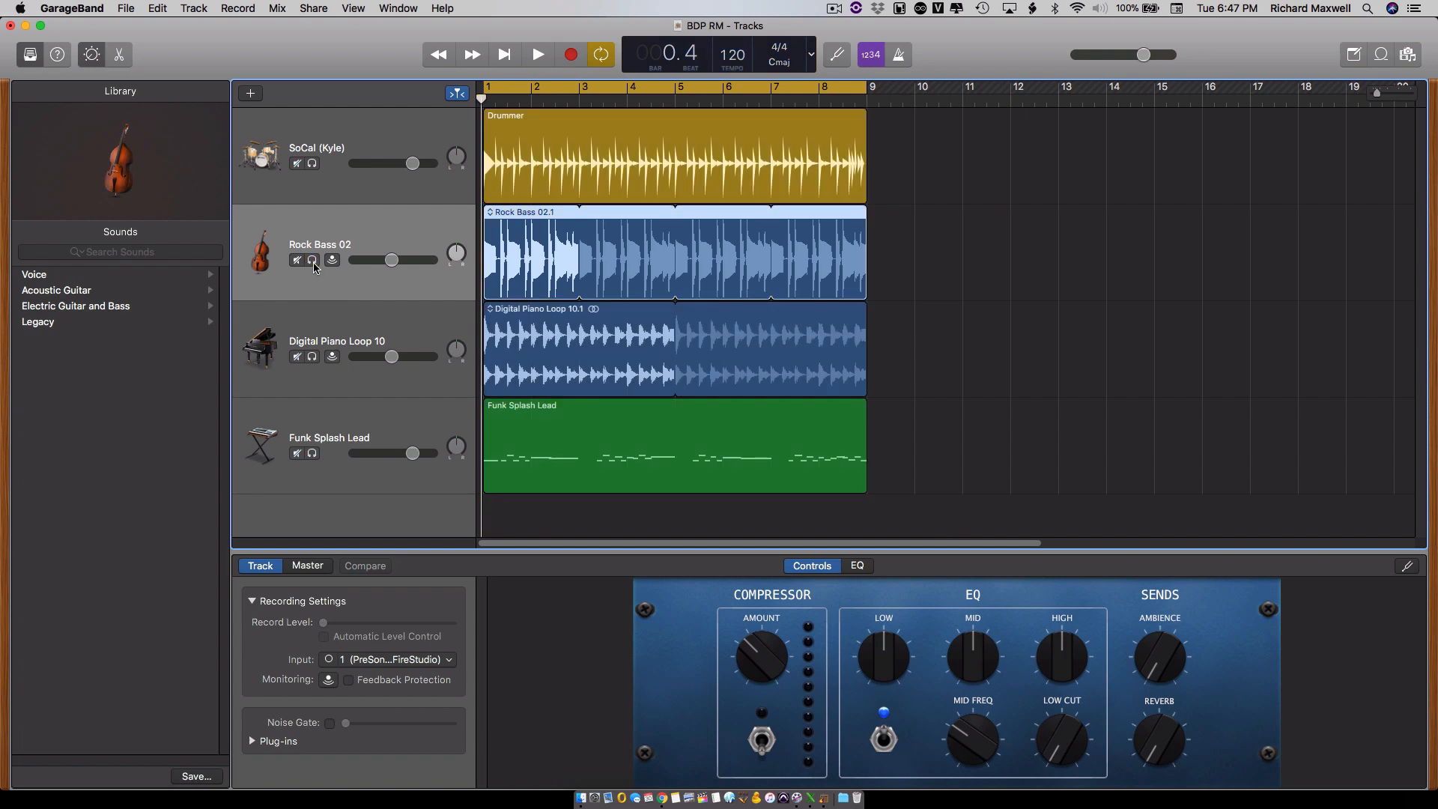
left_click(312, 357)
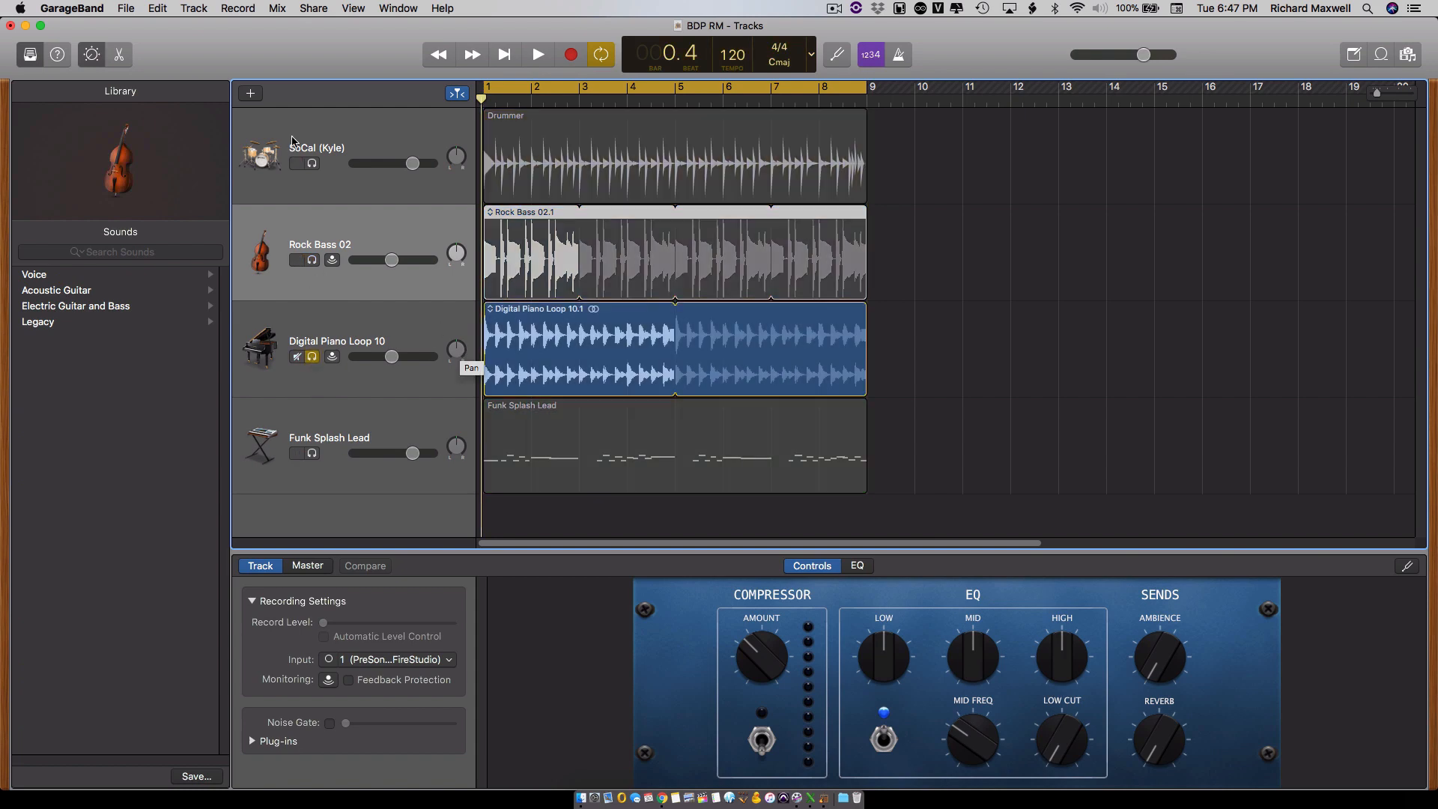
- Export the soloed piano loop to disk as an AIFF file named Piano in the GB stems folder
left_click(310, 9)
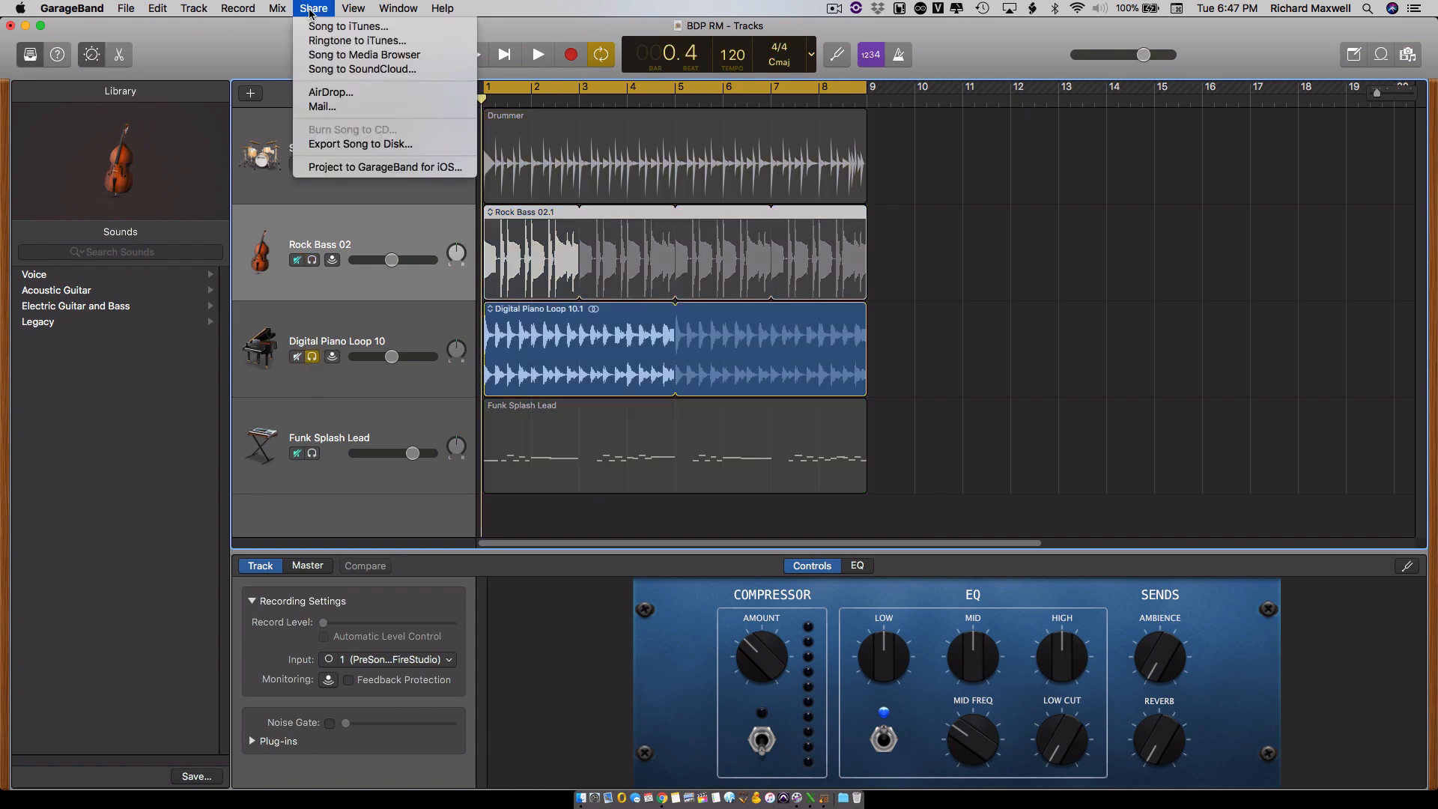
left_click(330, 146)
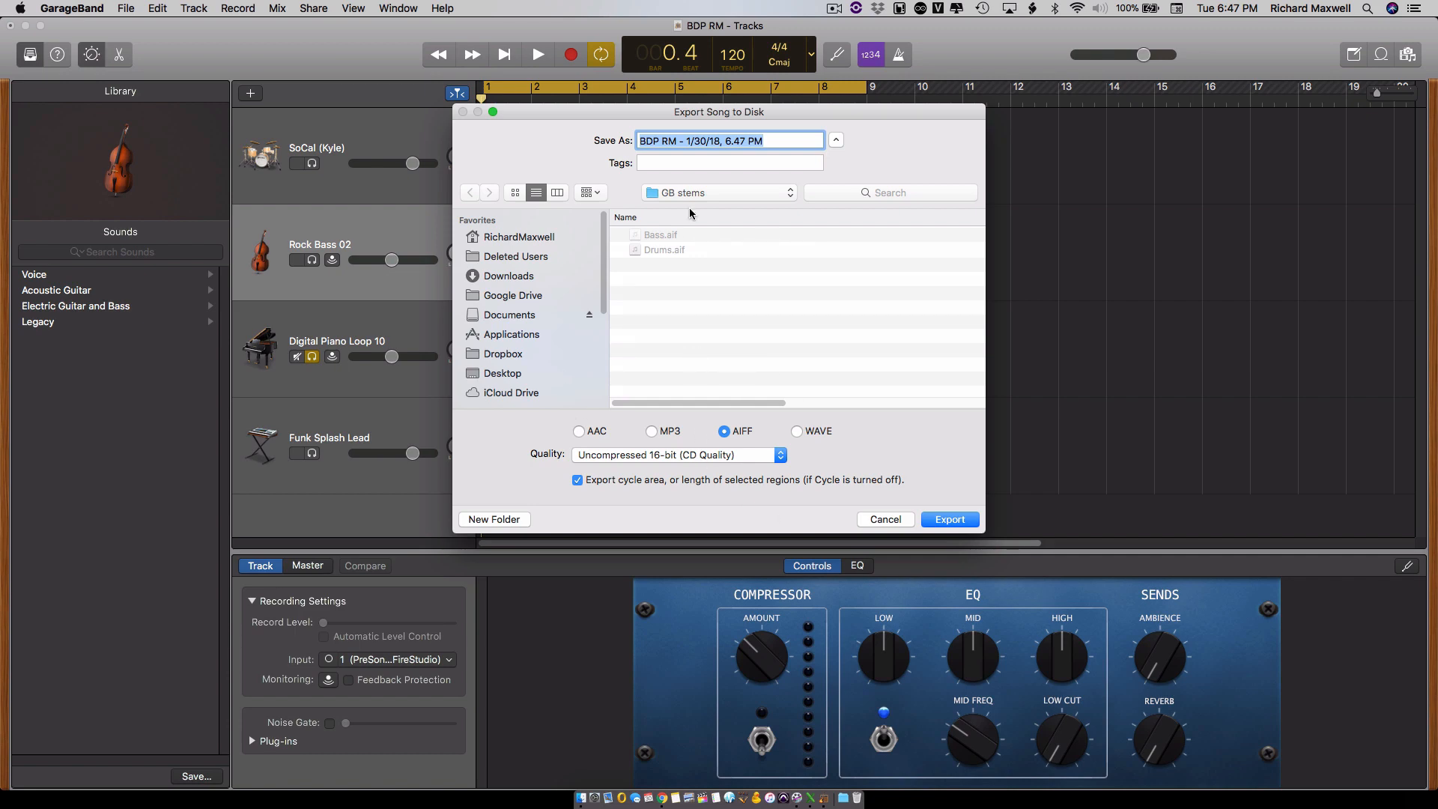
type("Paino")
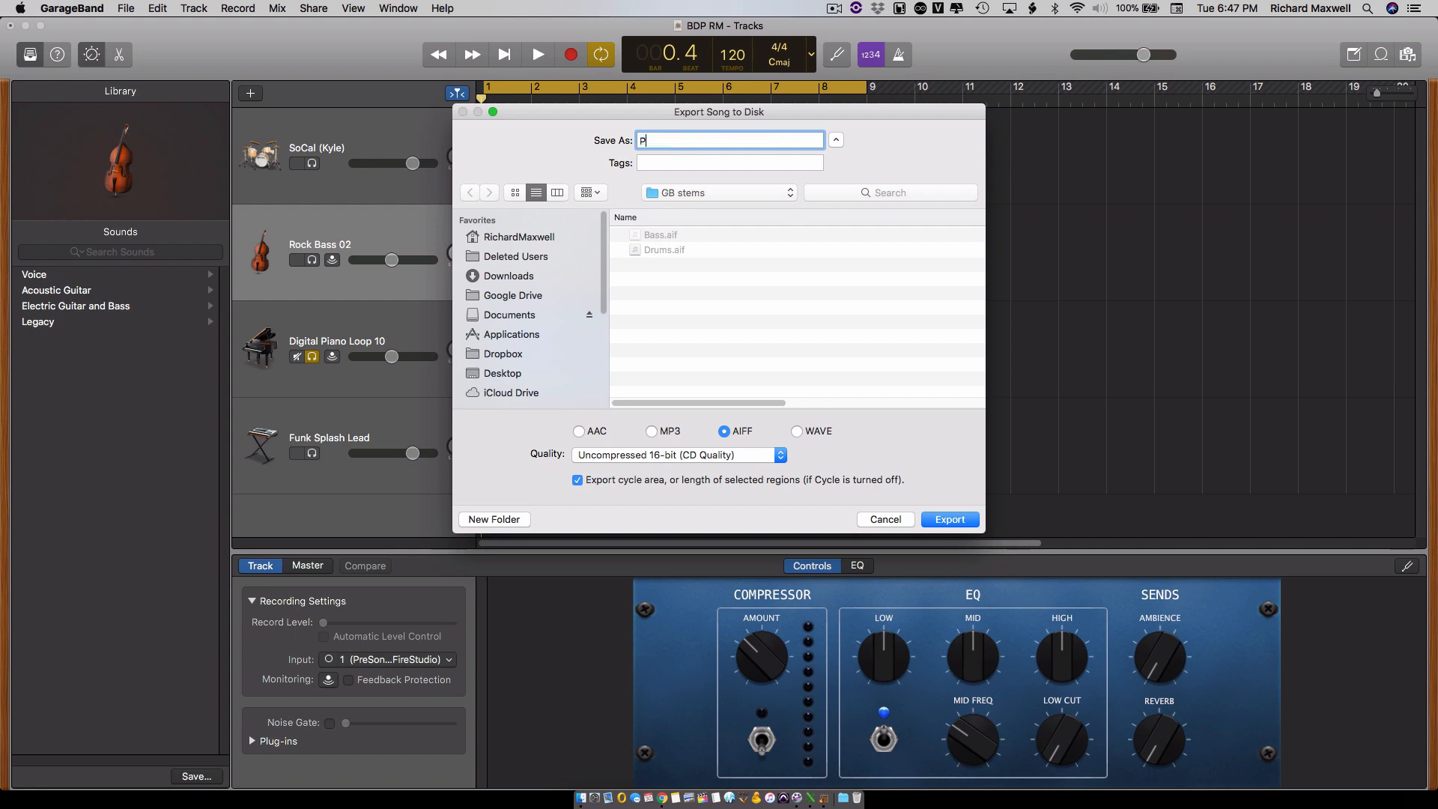
key("BackSpace")
key("BackSpace")
key("BackSpace")
type("iano")
left_click(948, 520)
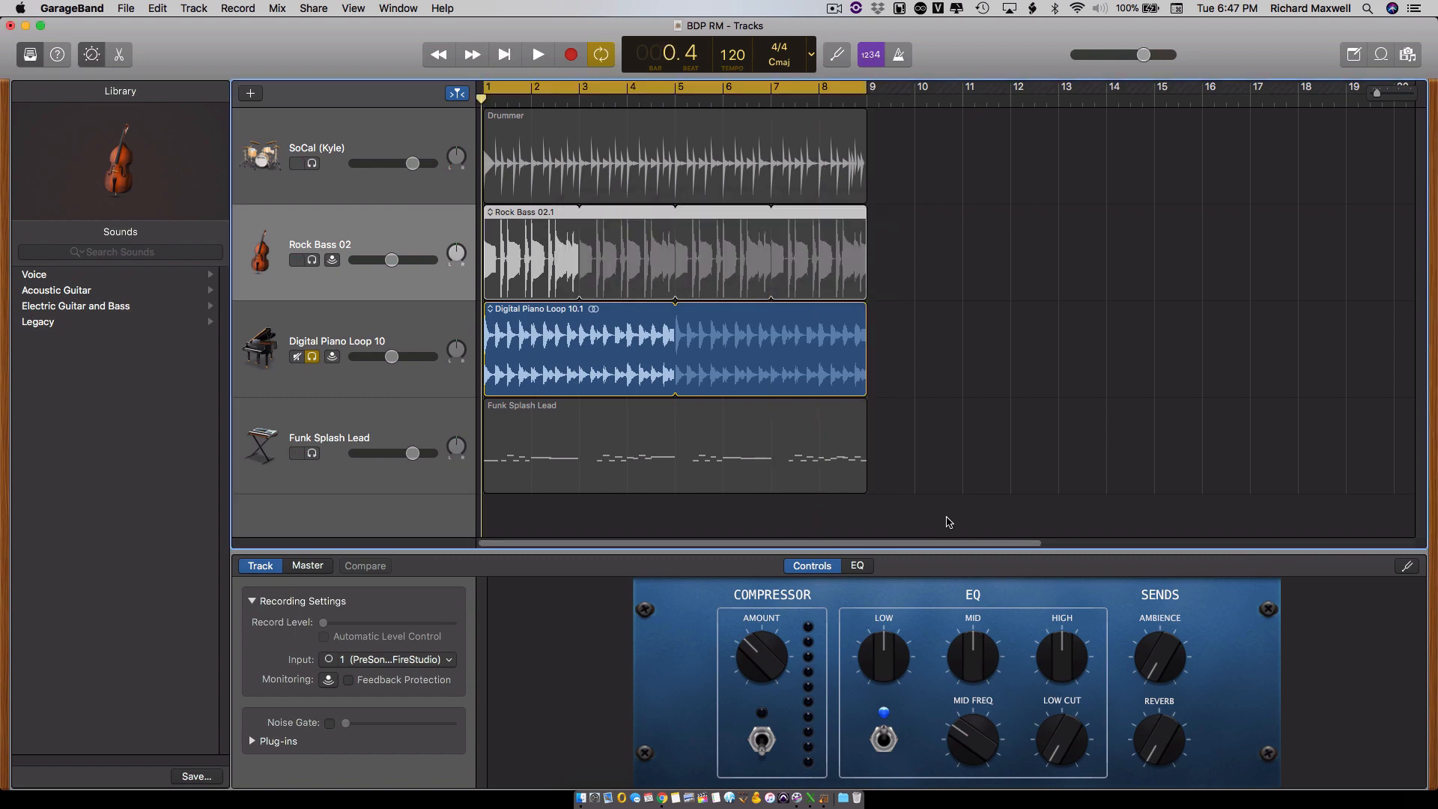
- Solo Funk Splash Lead instead of Digital Piano Loop 10 and export it as an AIFF file named Focus in the GB stems folder
left_click(312, 357)
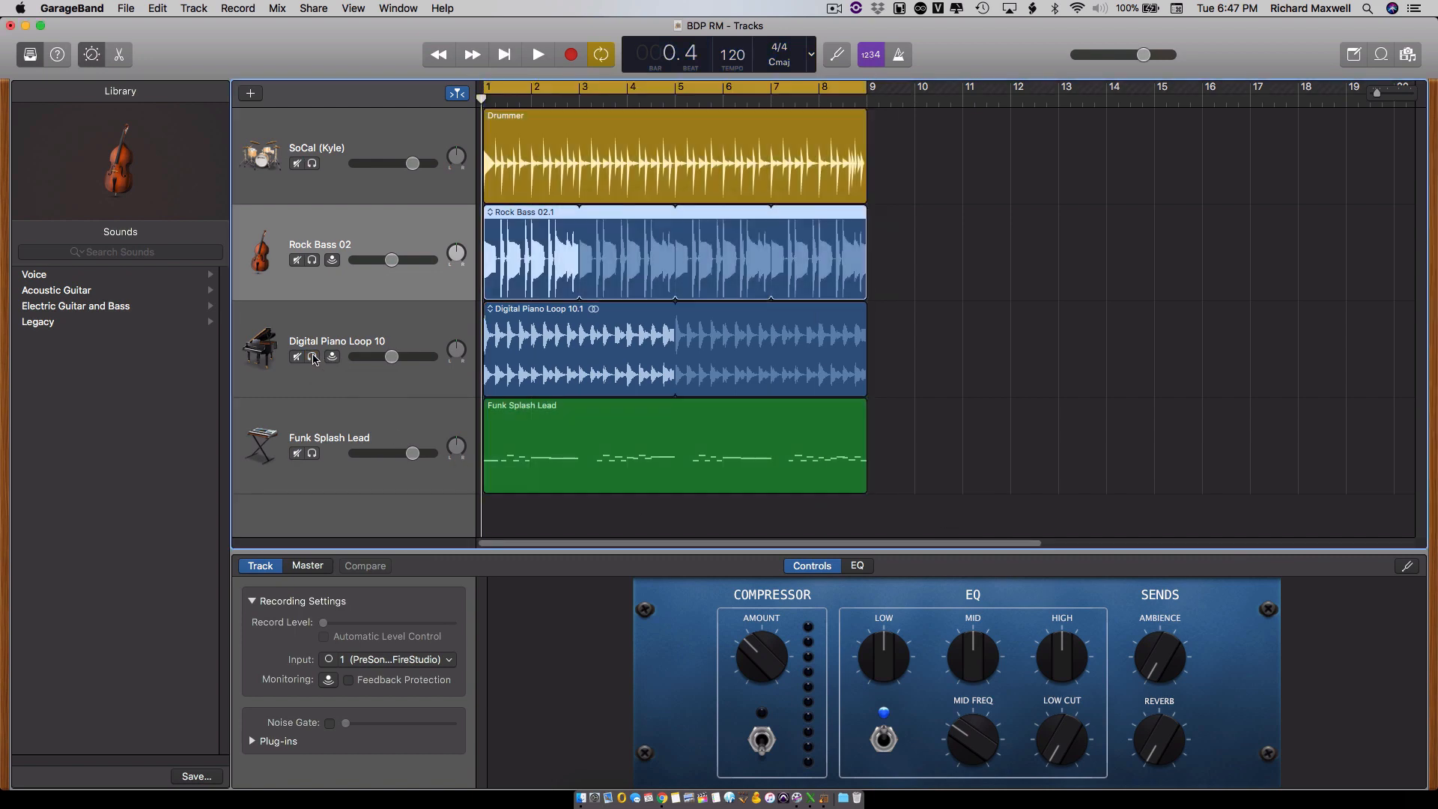
left_click(313, 454)
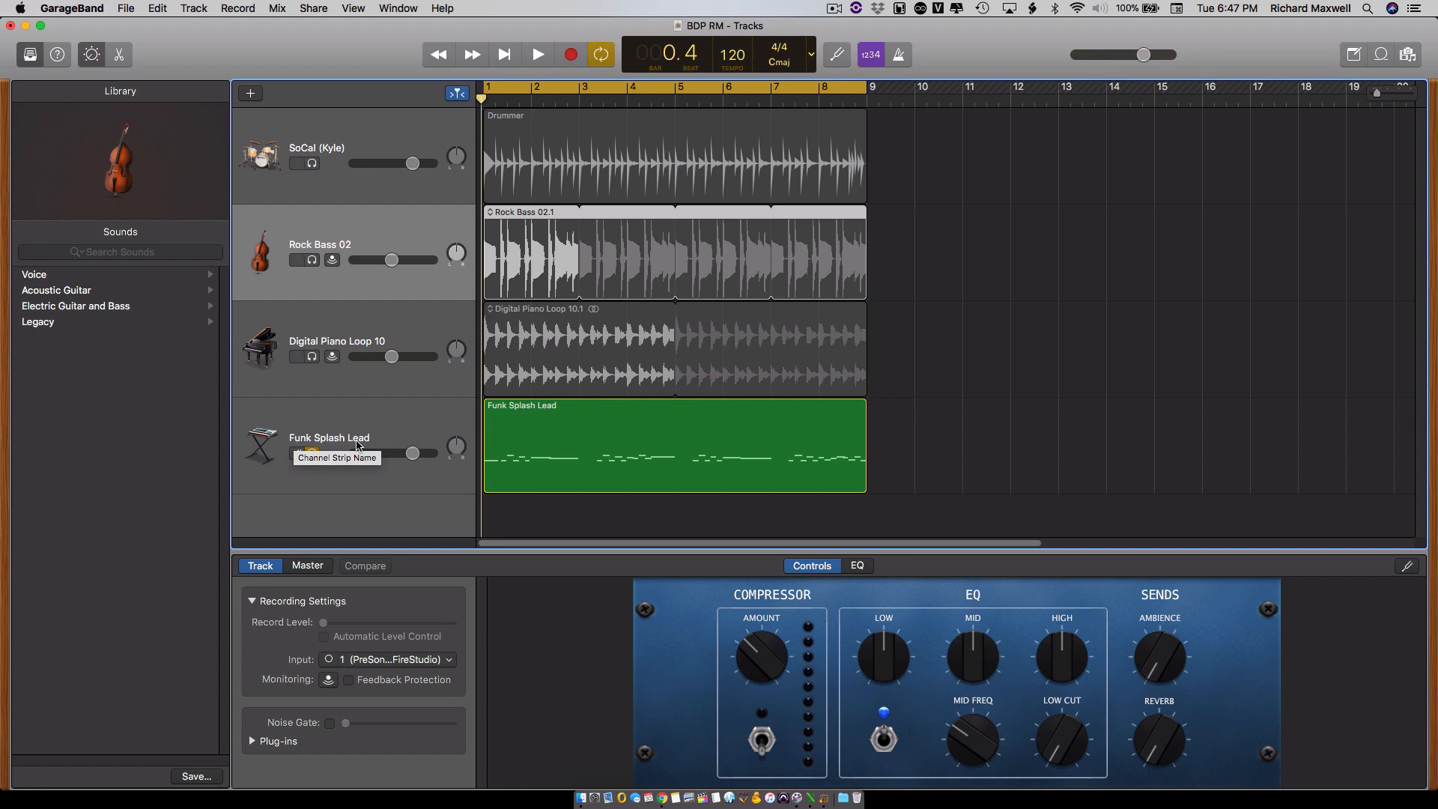
left_click(313, 8)
left_click(374, 145)
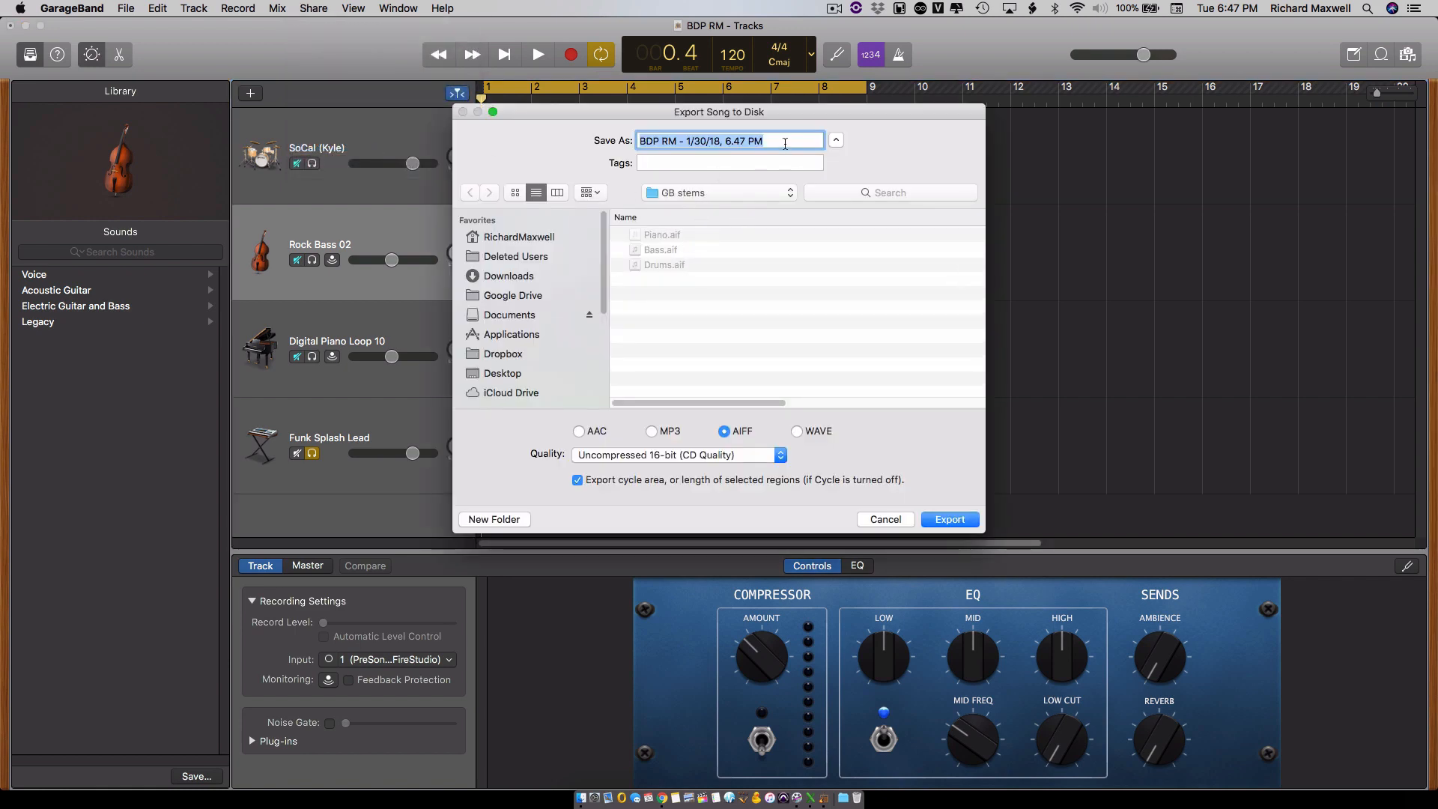
type("Focus")
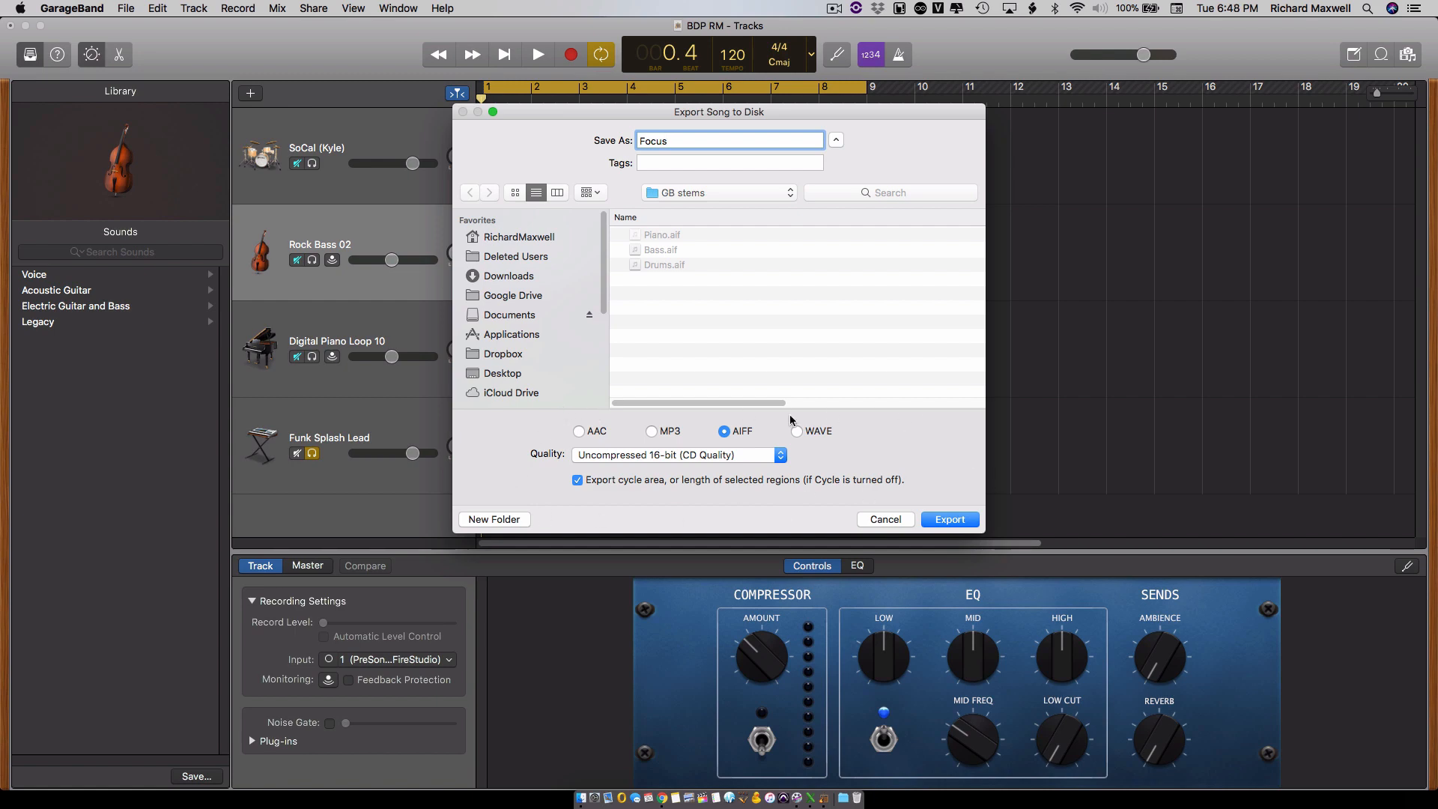
left_click(949, 520)
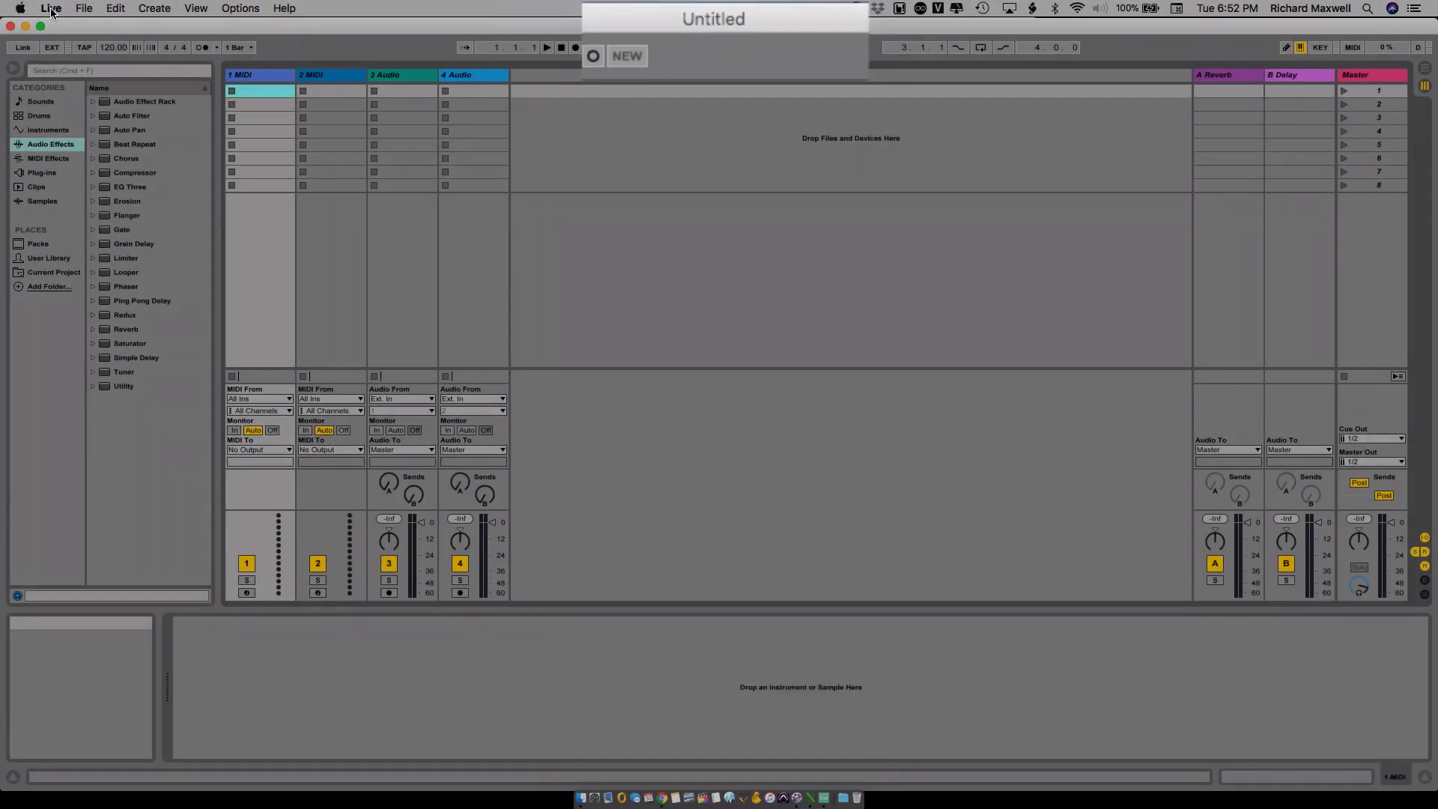
- In Ableton Live, start saving the untitled set under a new name and choose the Bridging DAWs RM folder on CMAS Data
left_click(83, 8)
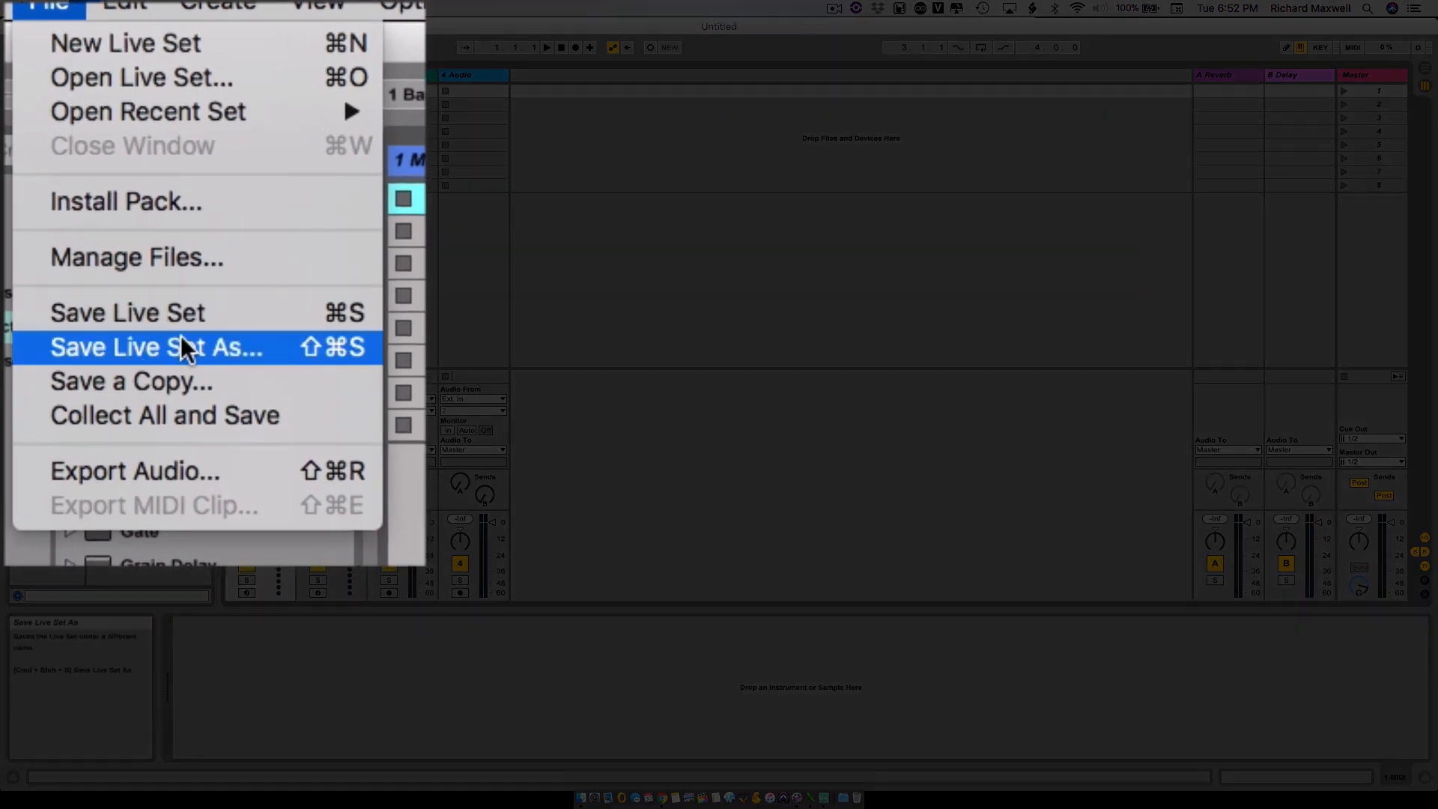
left_click(154, 169)
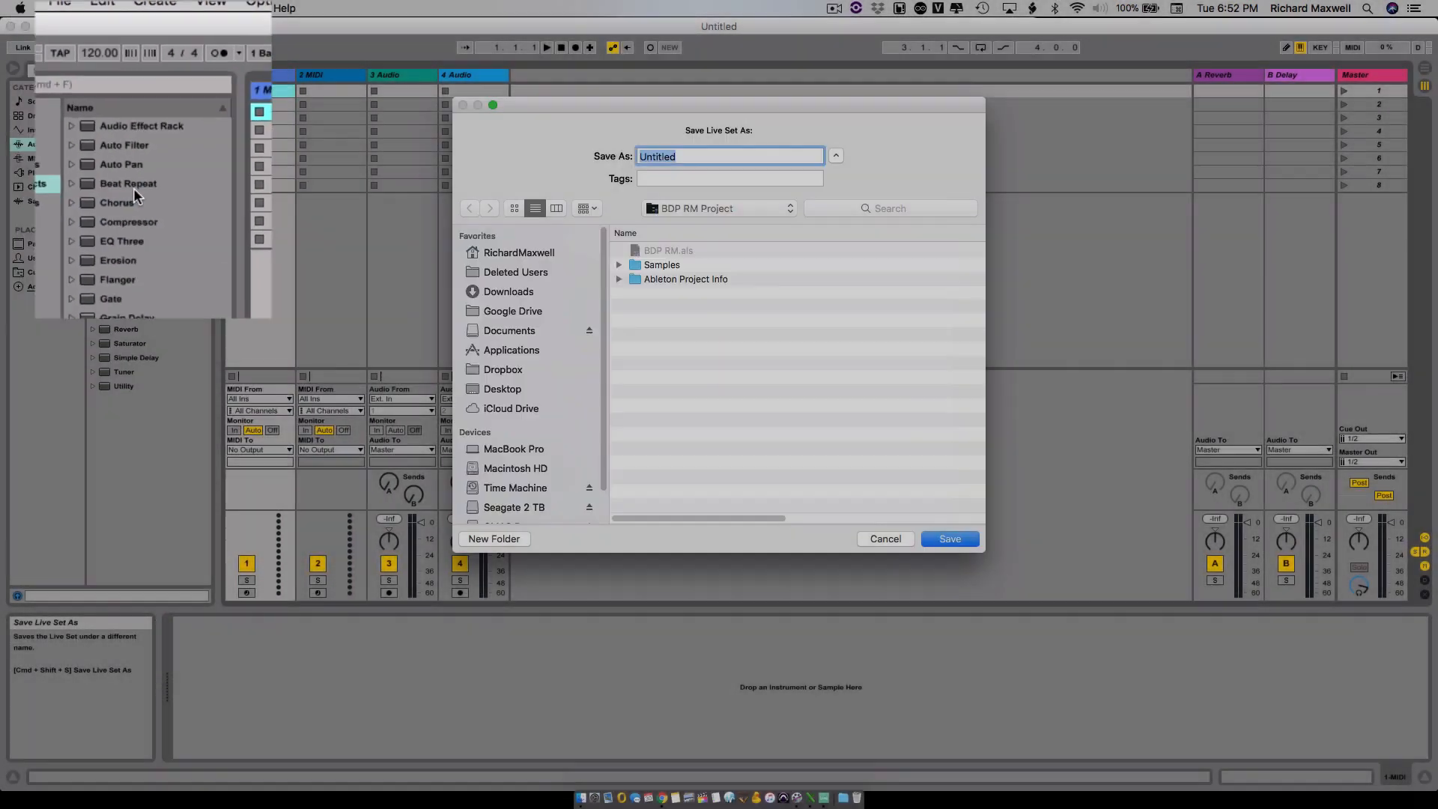
scroll(509, 446, "down", 2)
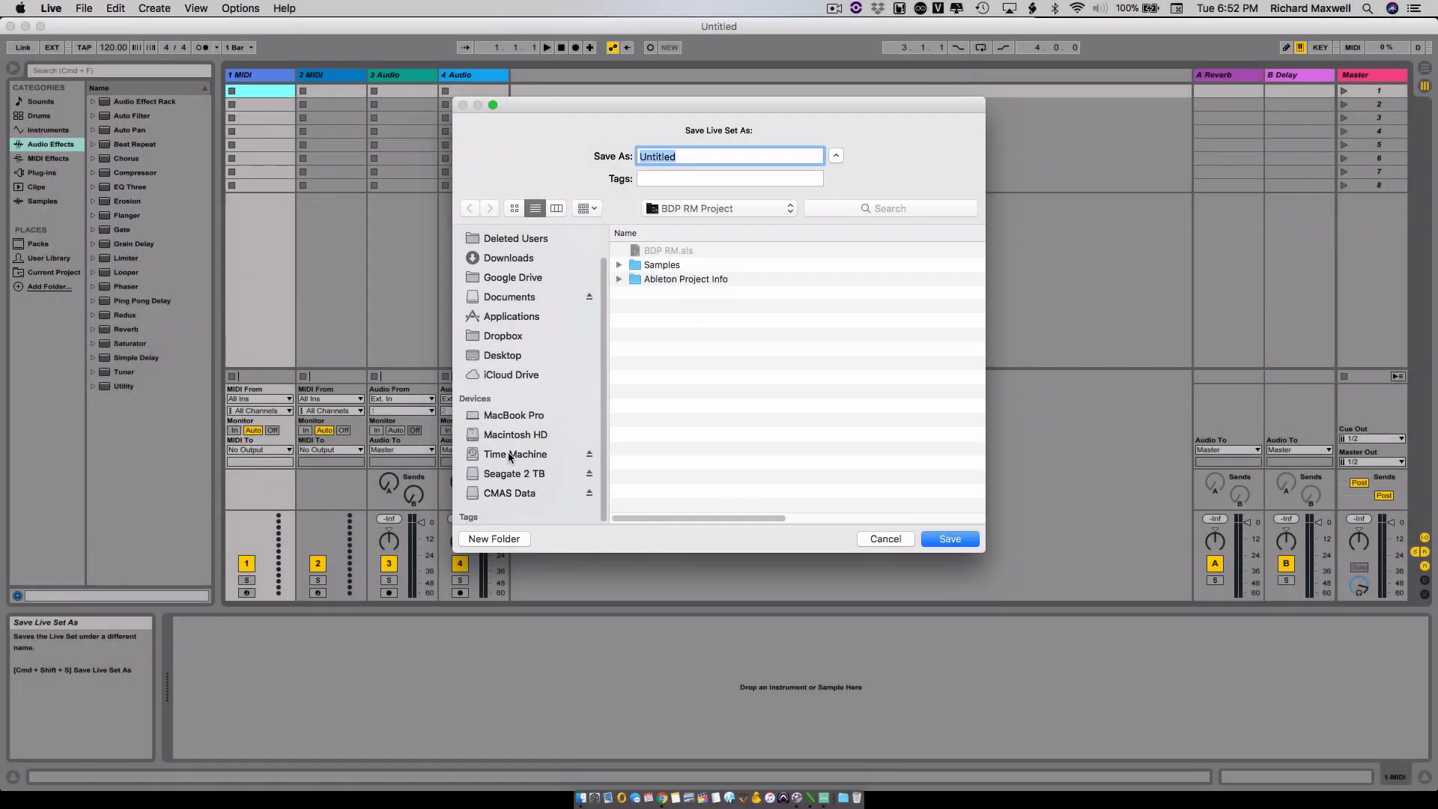
left_click(519, 495)
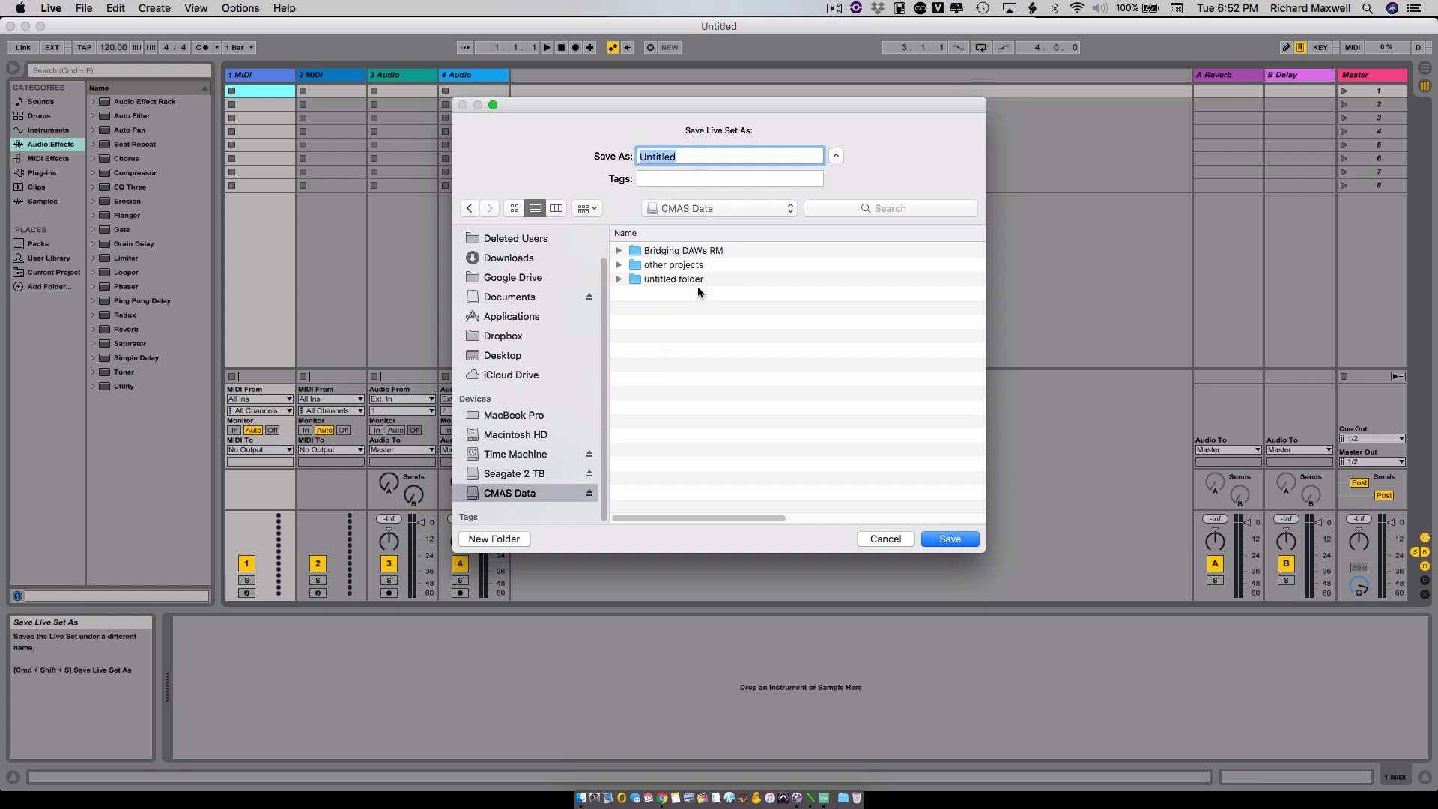
left_click(693, 254)
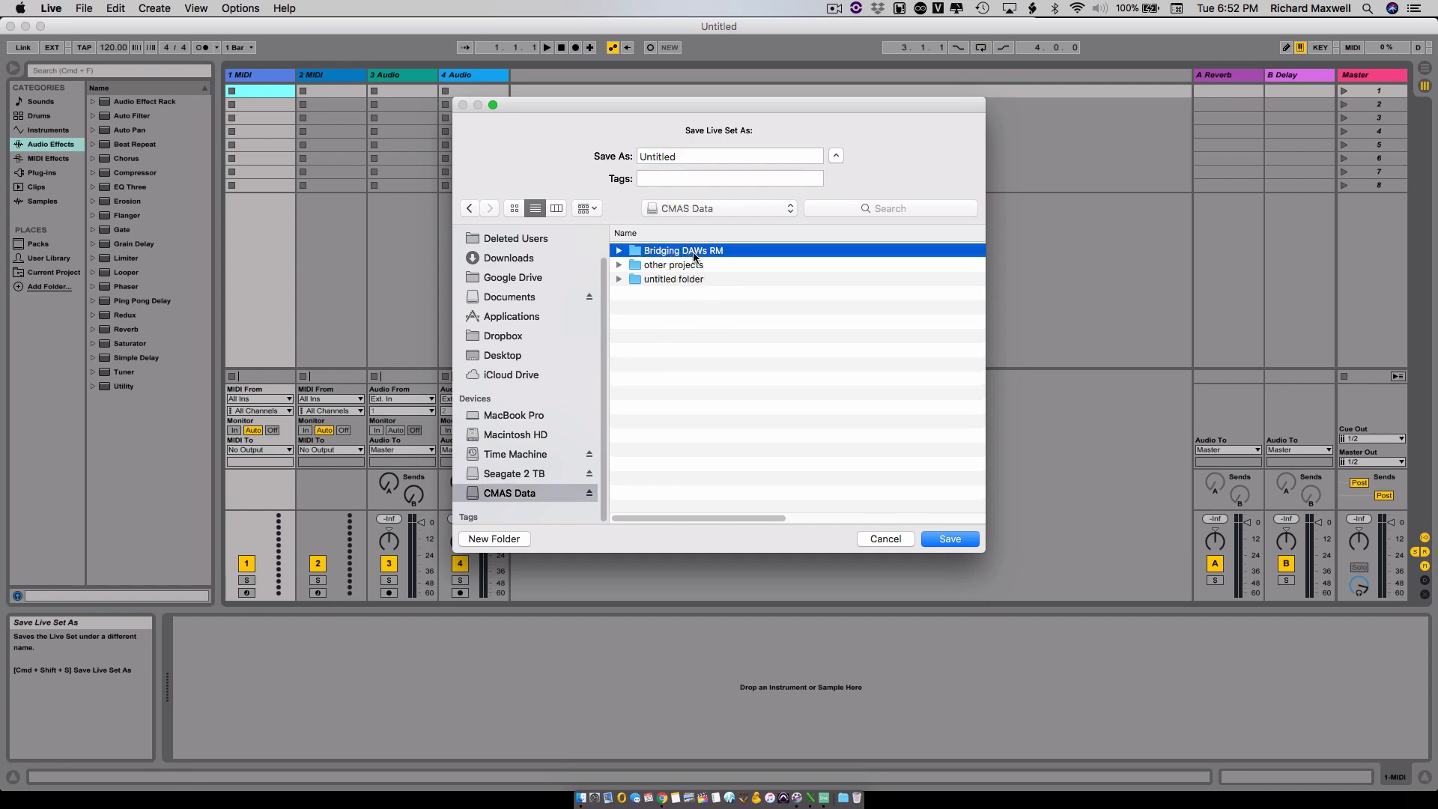
double_click(693, 255)
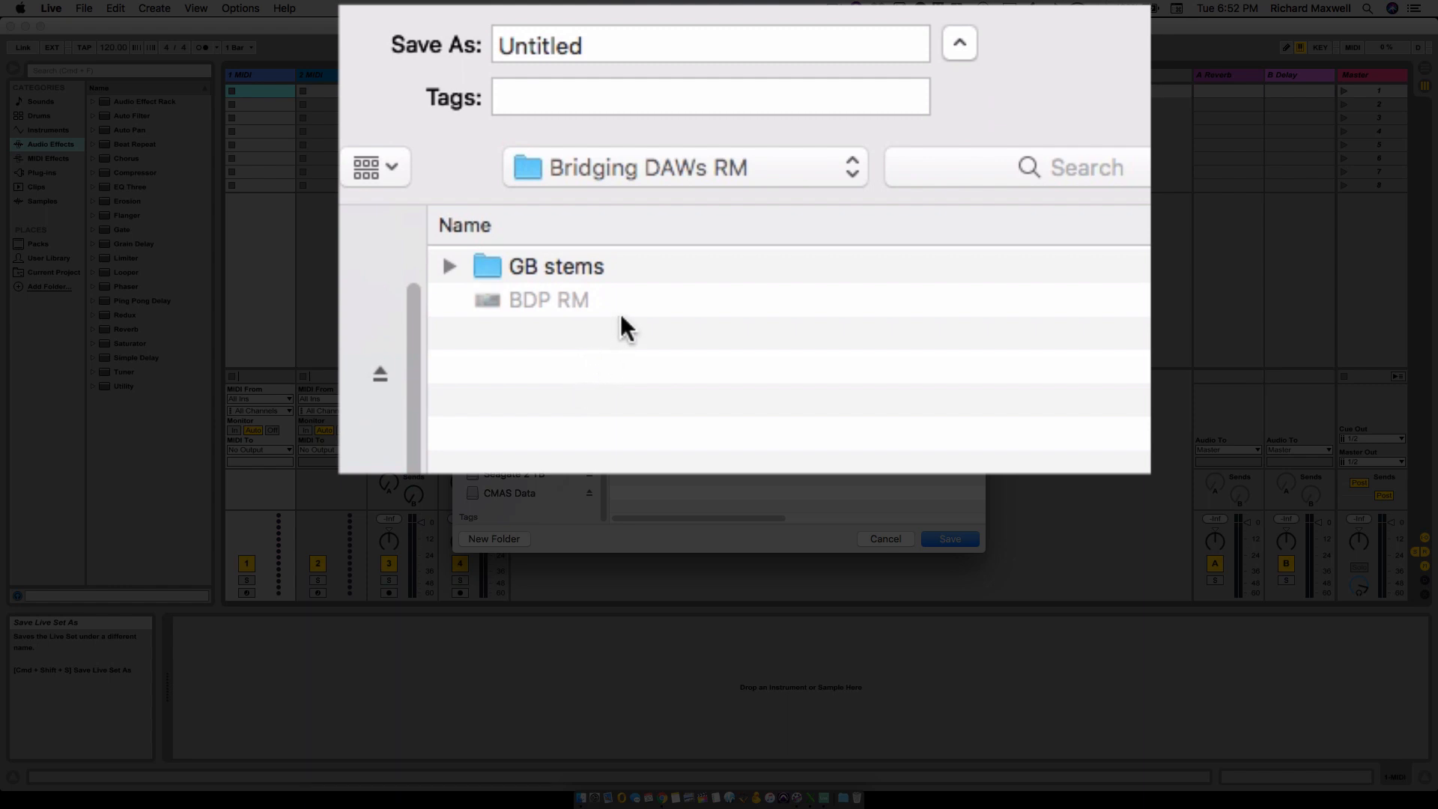
- Look at the exported files inside the GB stems folder, then return to the Bridging DAWs RM folder
double_click(493, 263)
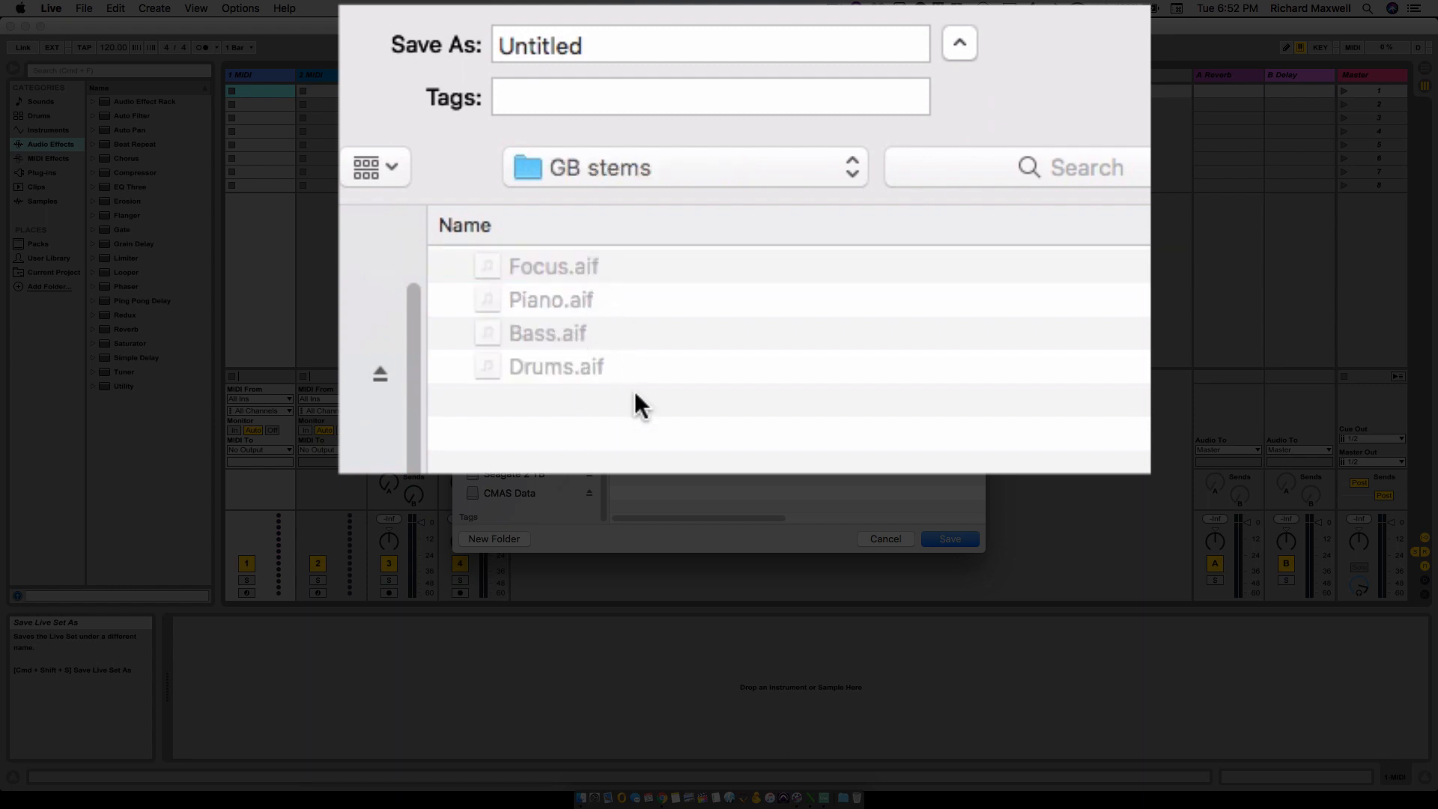
left_click(658, 168)
left_click(679, 202)
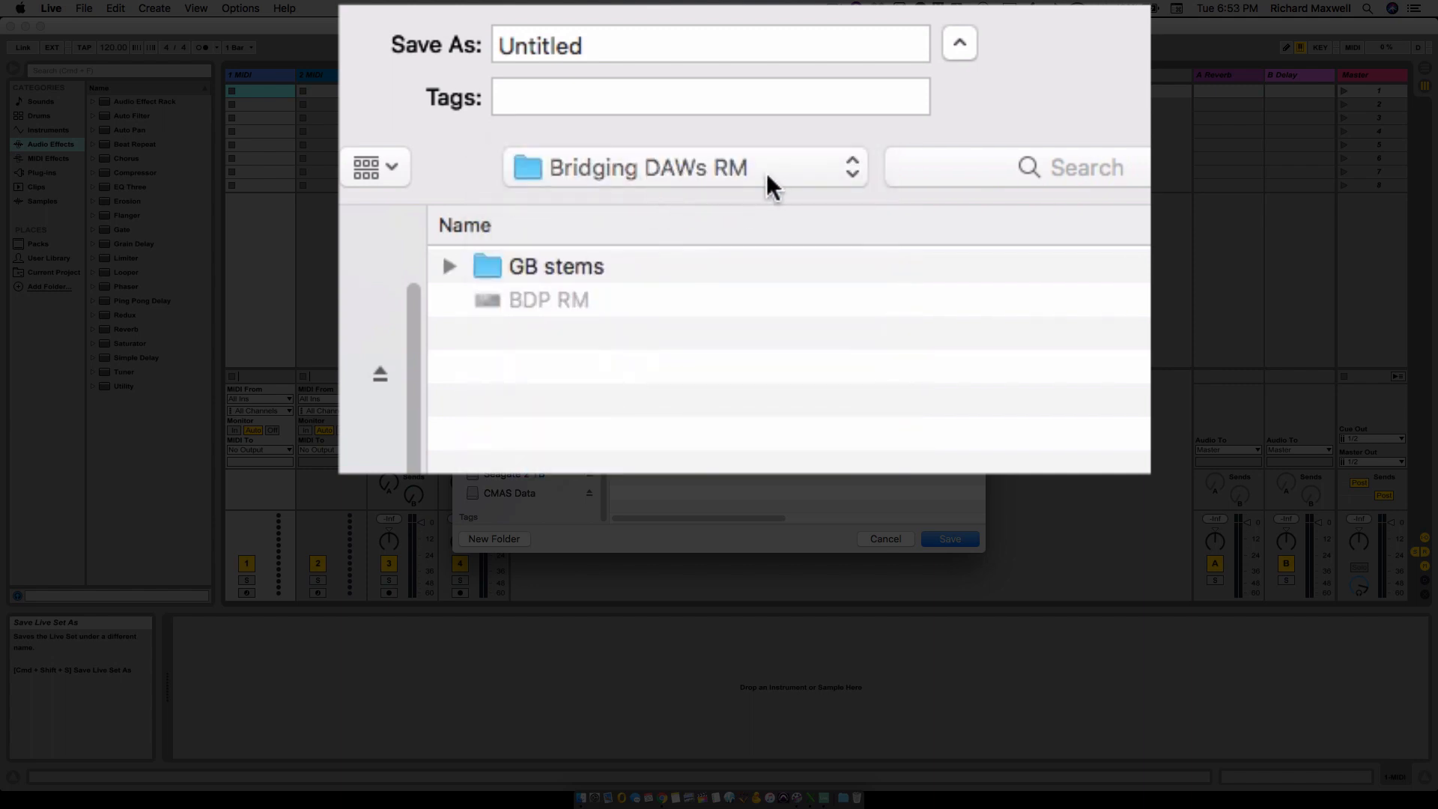
- Name the Live set BDP RM and save it in the Bridging DAWs RM folder
double_click(634, 48)
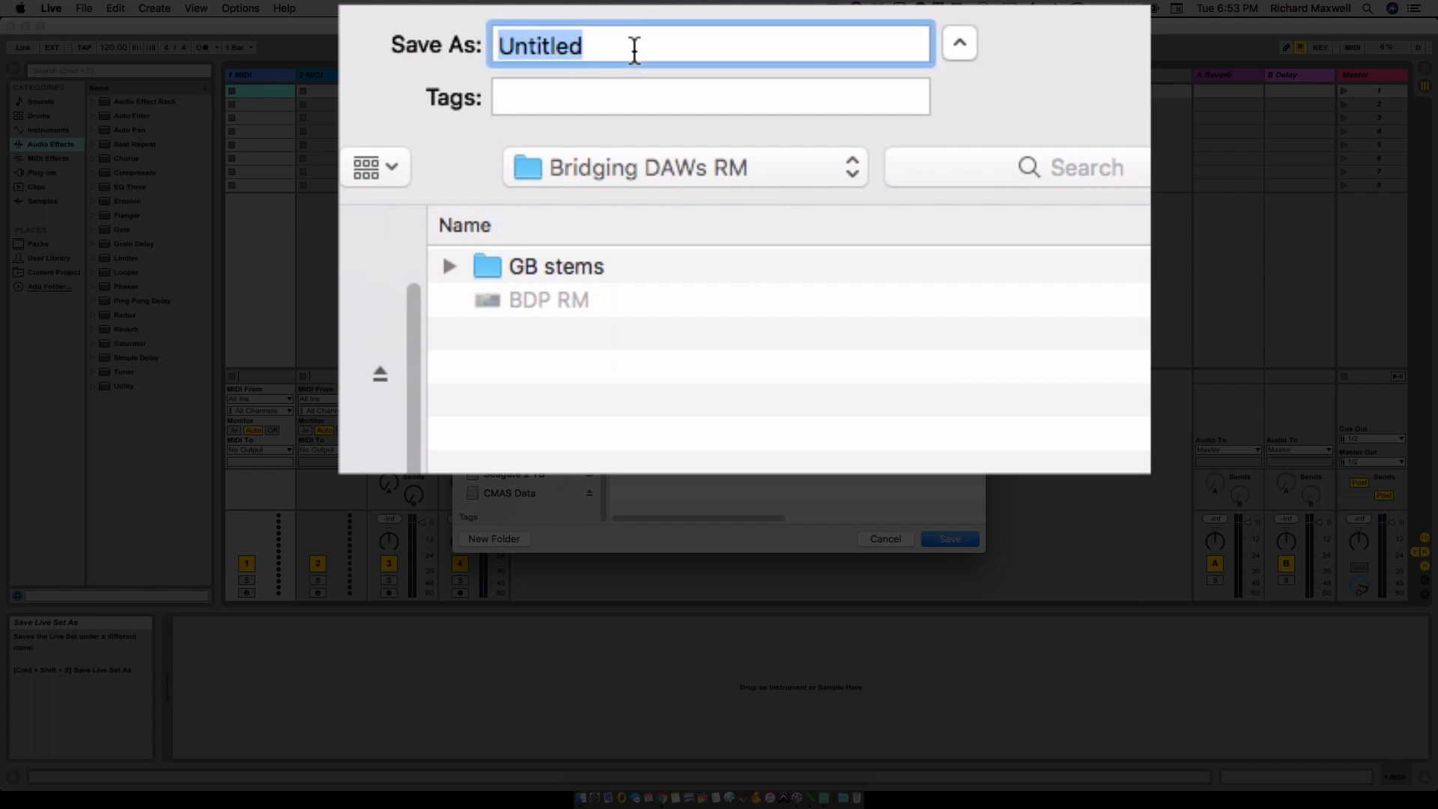
left_click(552, 299)
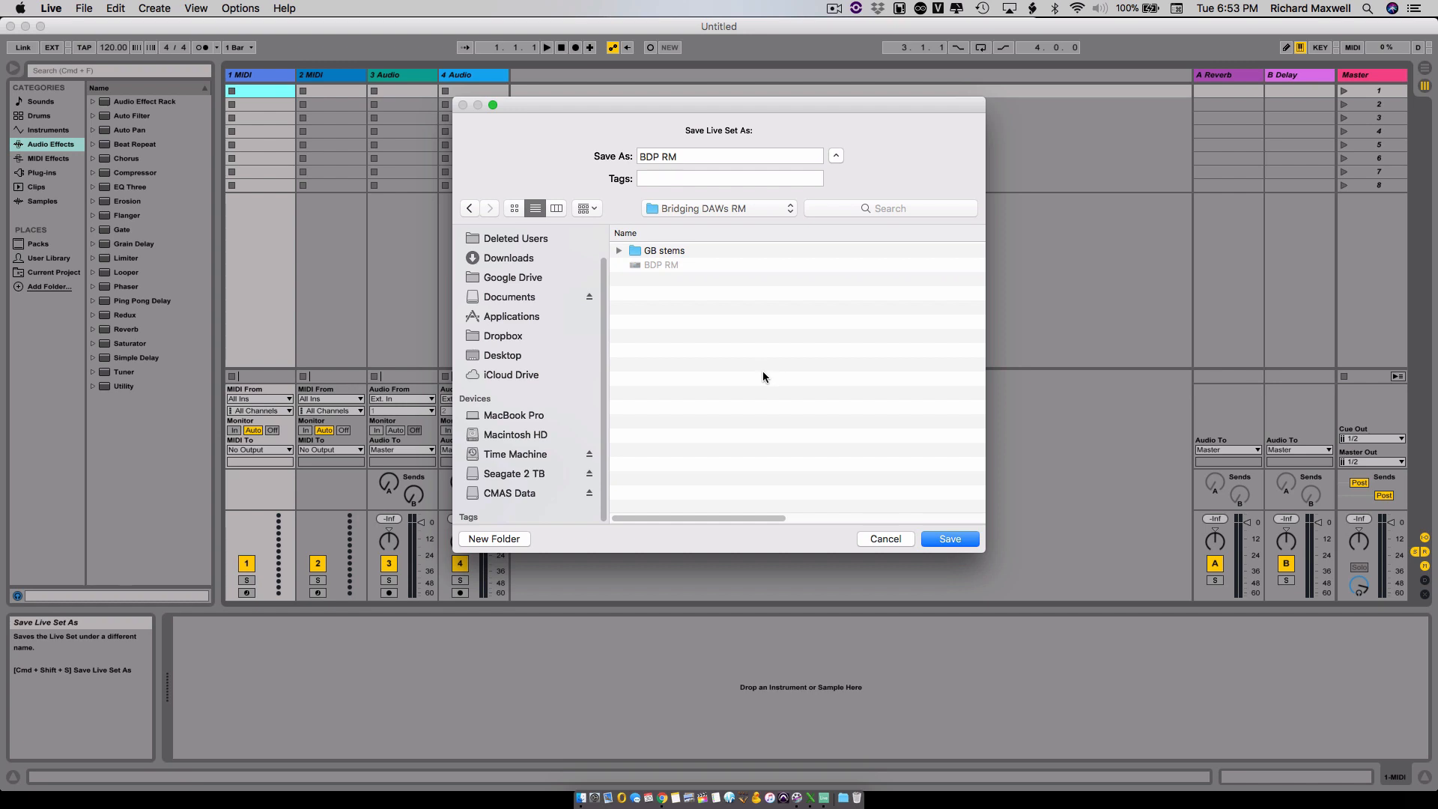
left_click(953, 544)
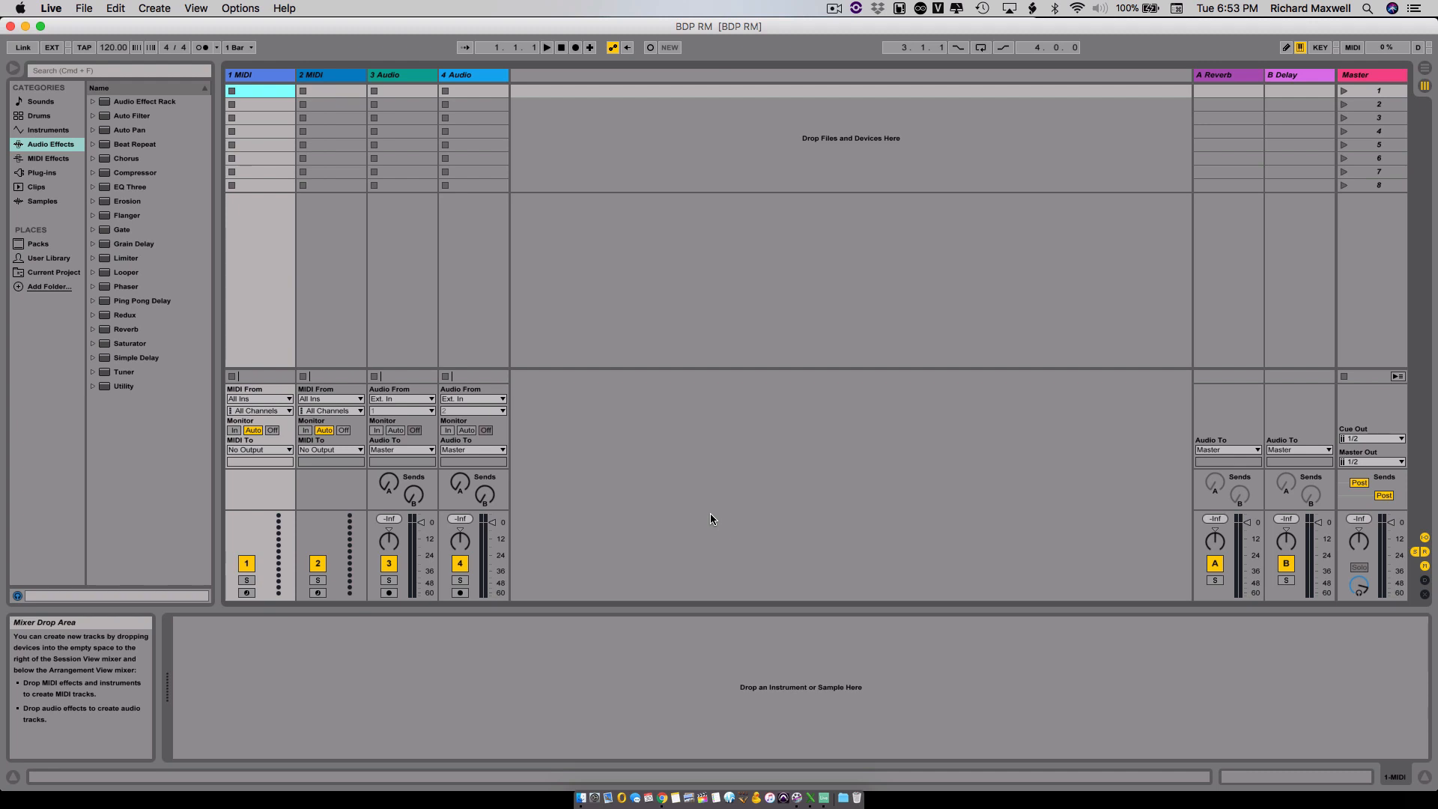
- Switch to Finder and open the GB stems folder inside Bridging DAWs RM on the CMAS Data drive in a new window
key("super+Tab")
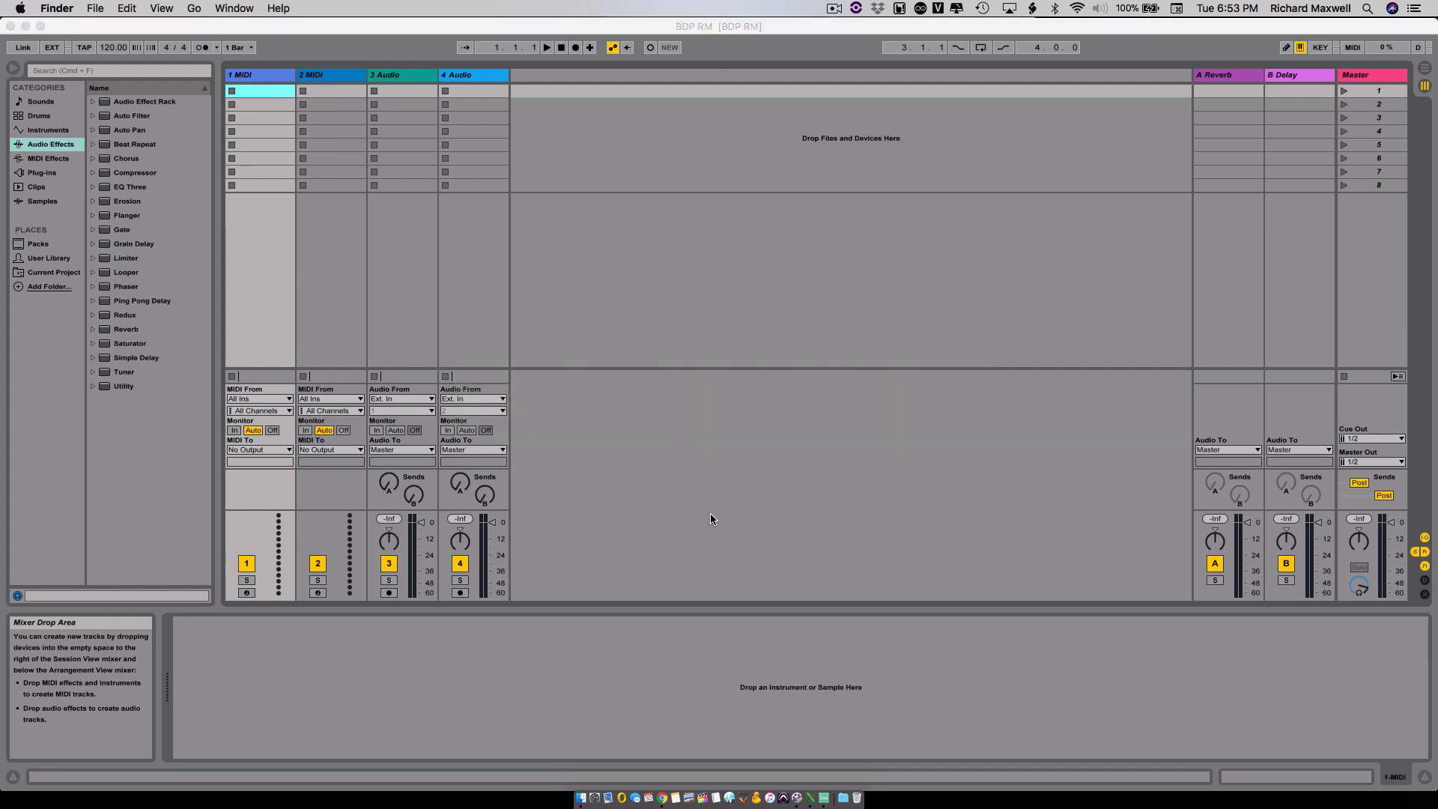
key("super+n")
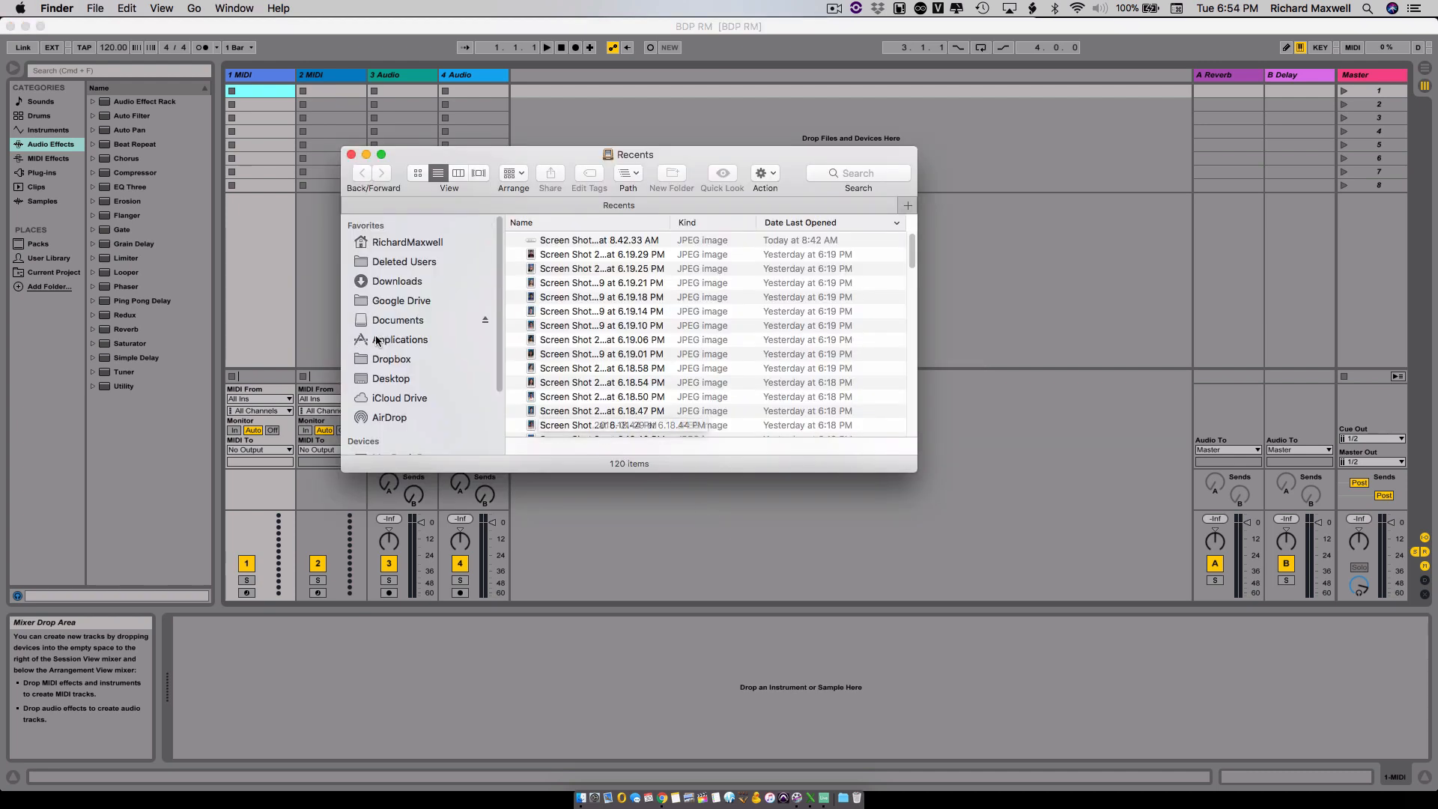
left_click(411, 342)
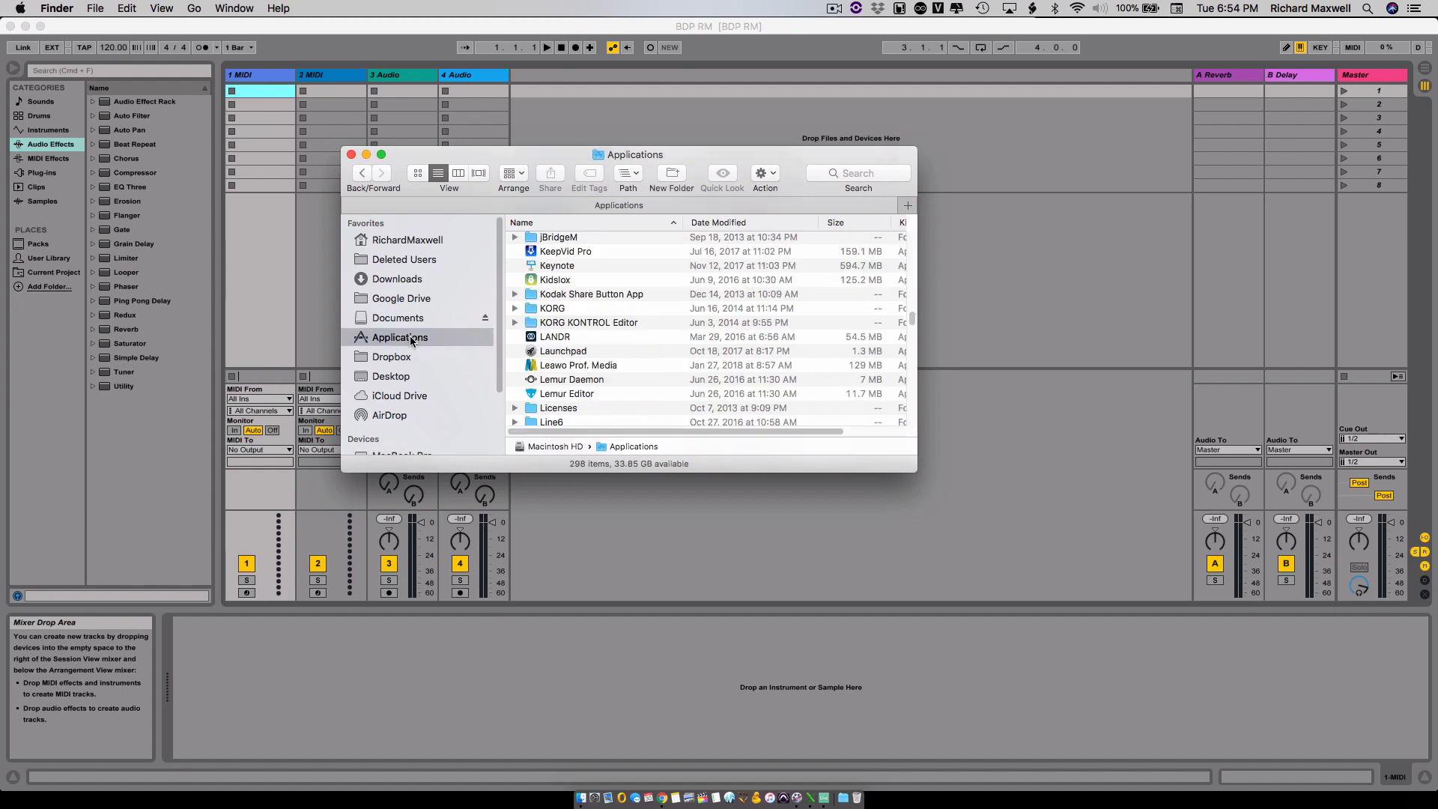
scroll(411, 390, "down", 3)
left_click(414, 426)
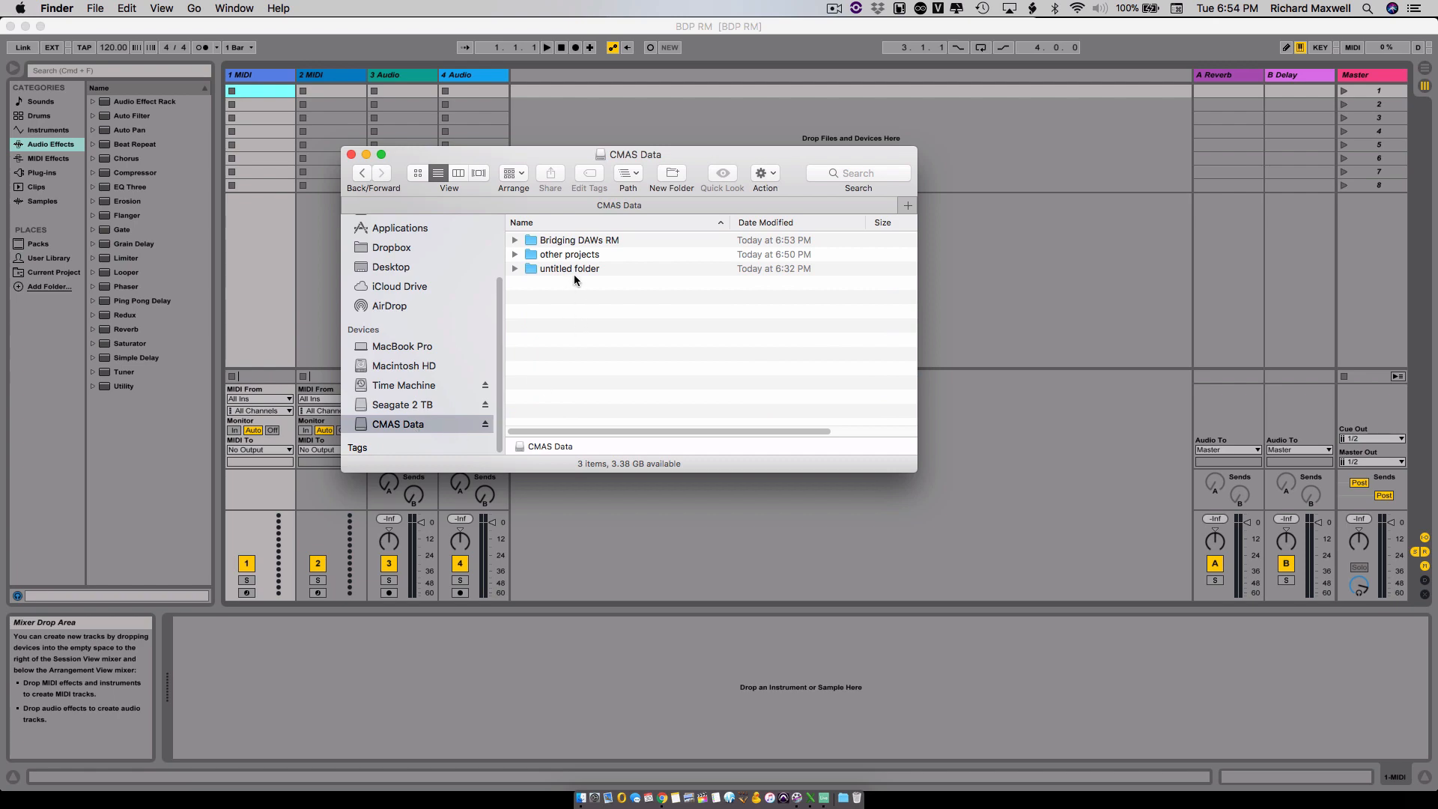
double_click(575, 241)
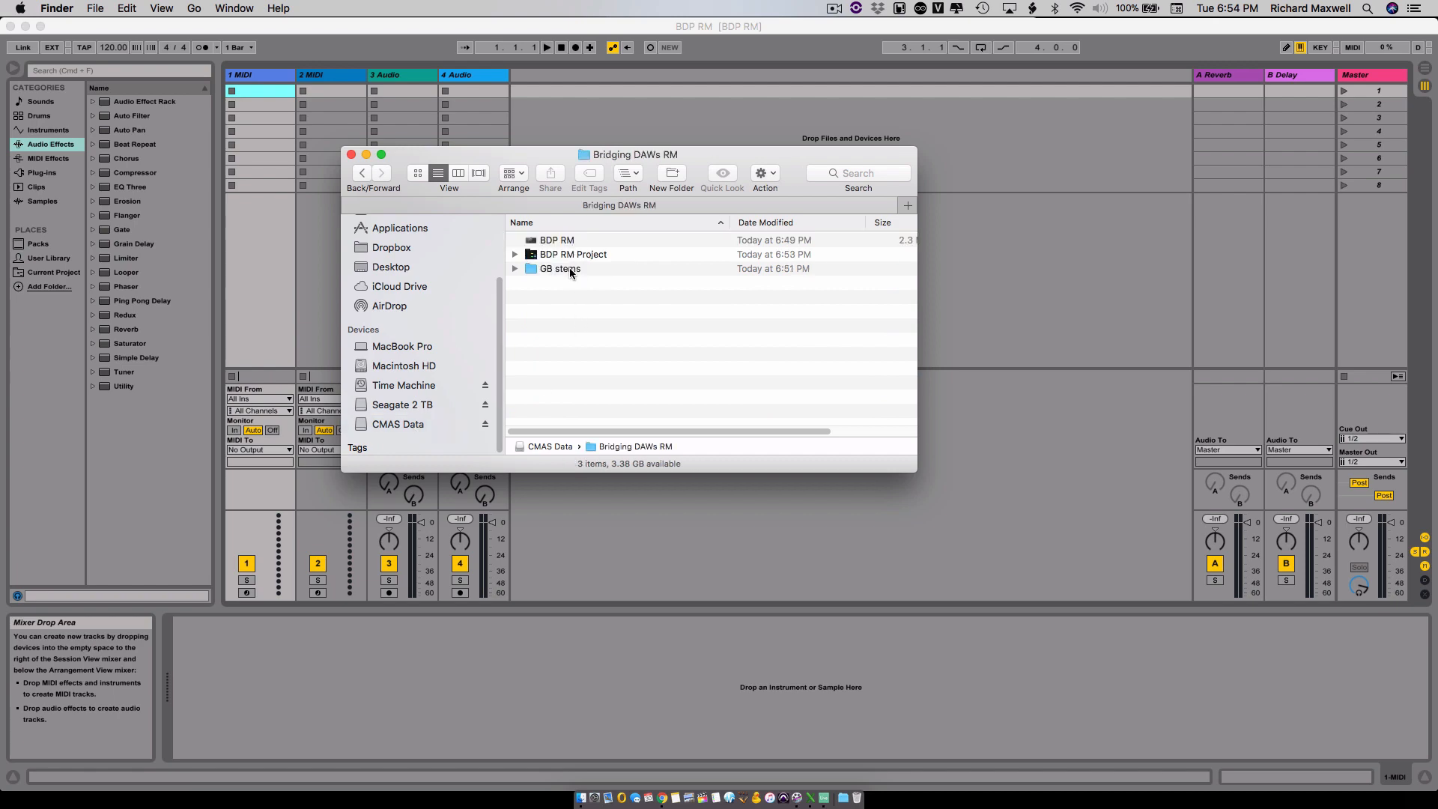
double_click(569, 267)
- Try importing all four GB stems files at once into the Live set's empty drop area, and undo the import
left_click_drag(546, 156, 813, 423)
key("super+a")
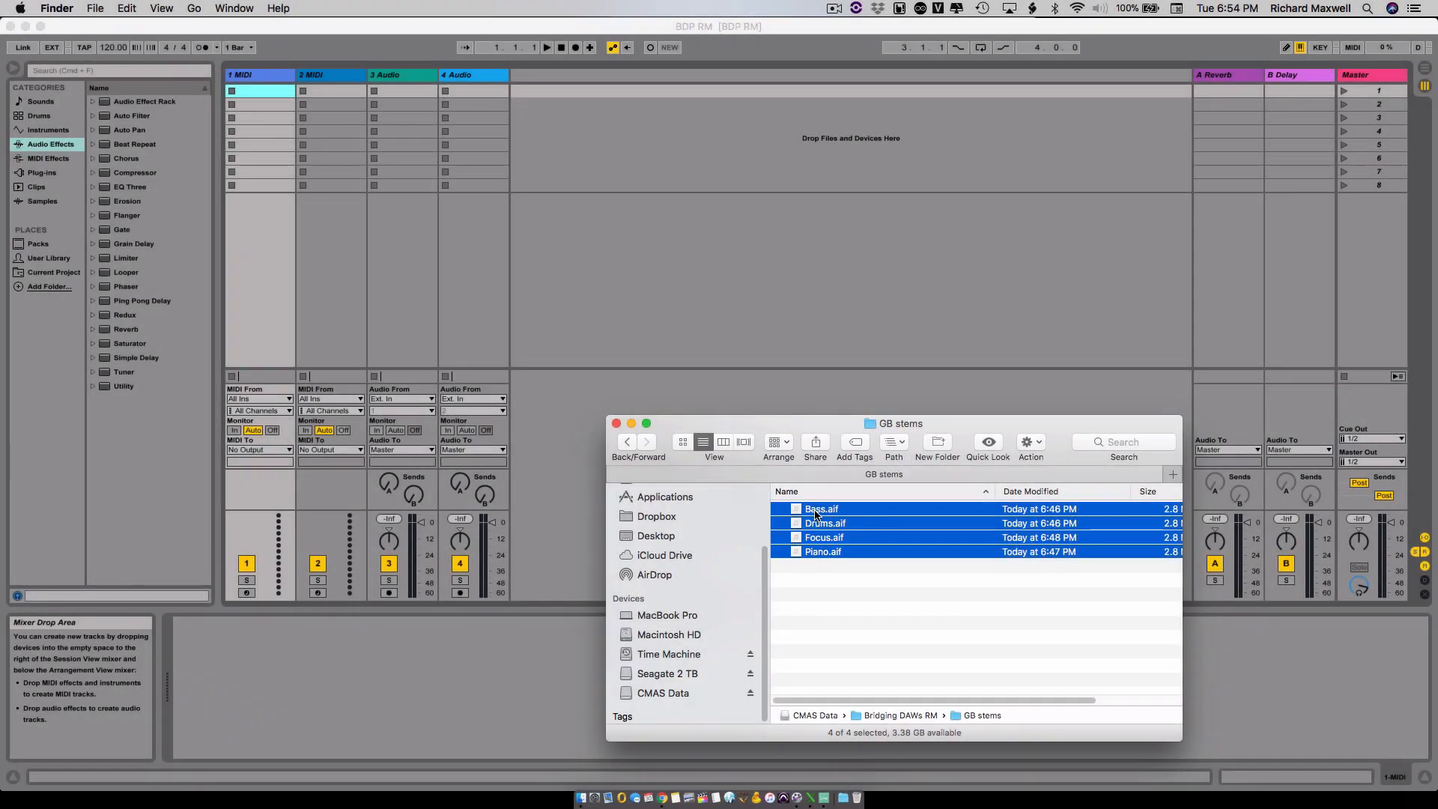
left_click_drag(806, 509, 579, 176)
mouse_move(570, 126)
left_mouse_down()
mouse_move(652, 134)
mouse_move(637, 258)
mouse_move(598, 133)
left_mouse_up()
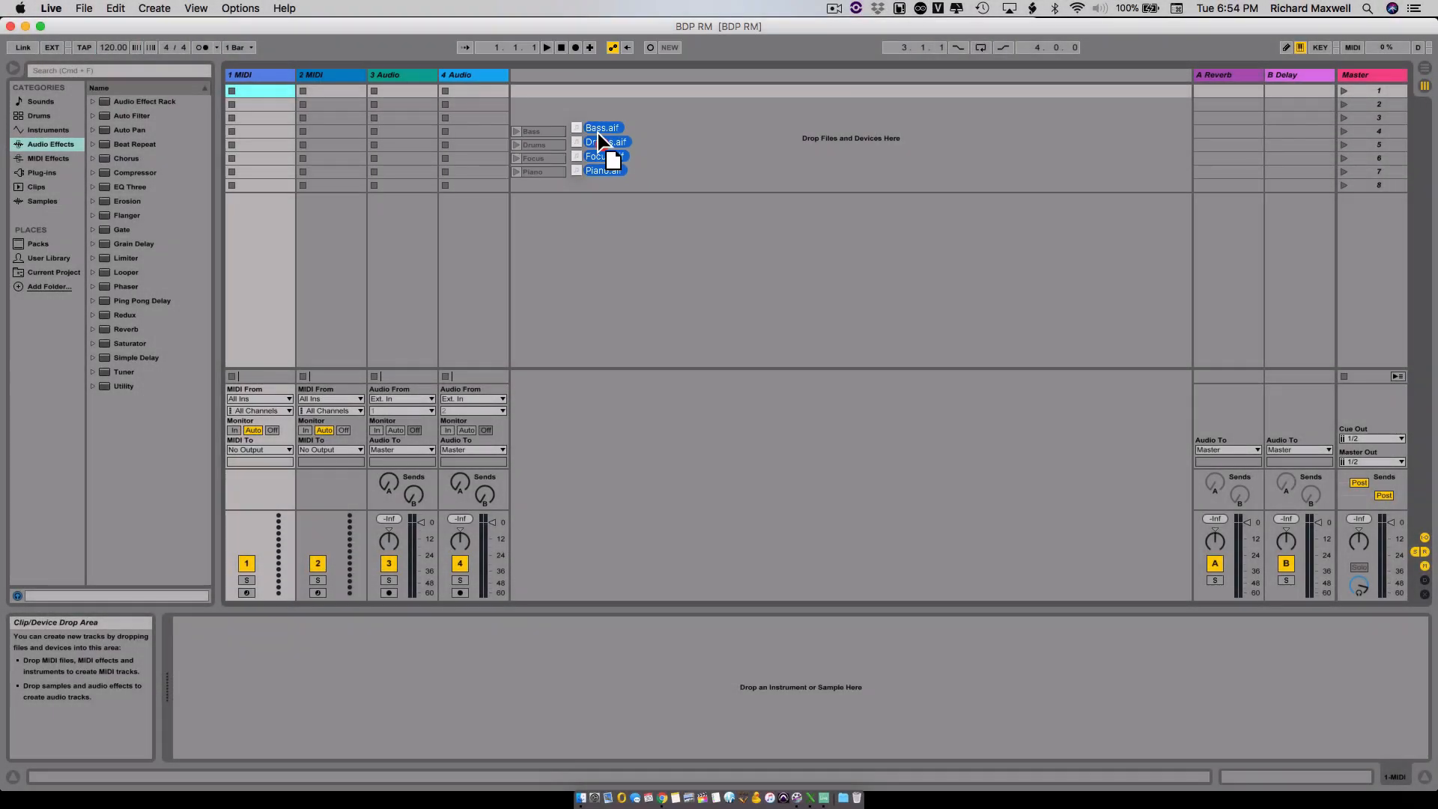
left_click_drag(597, 133, 595, 88)
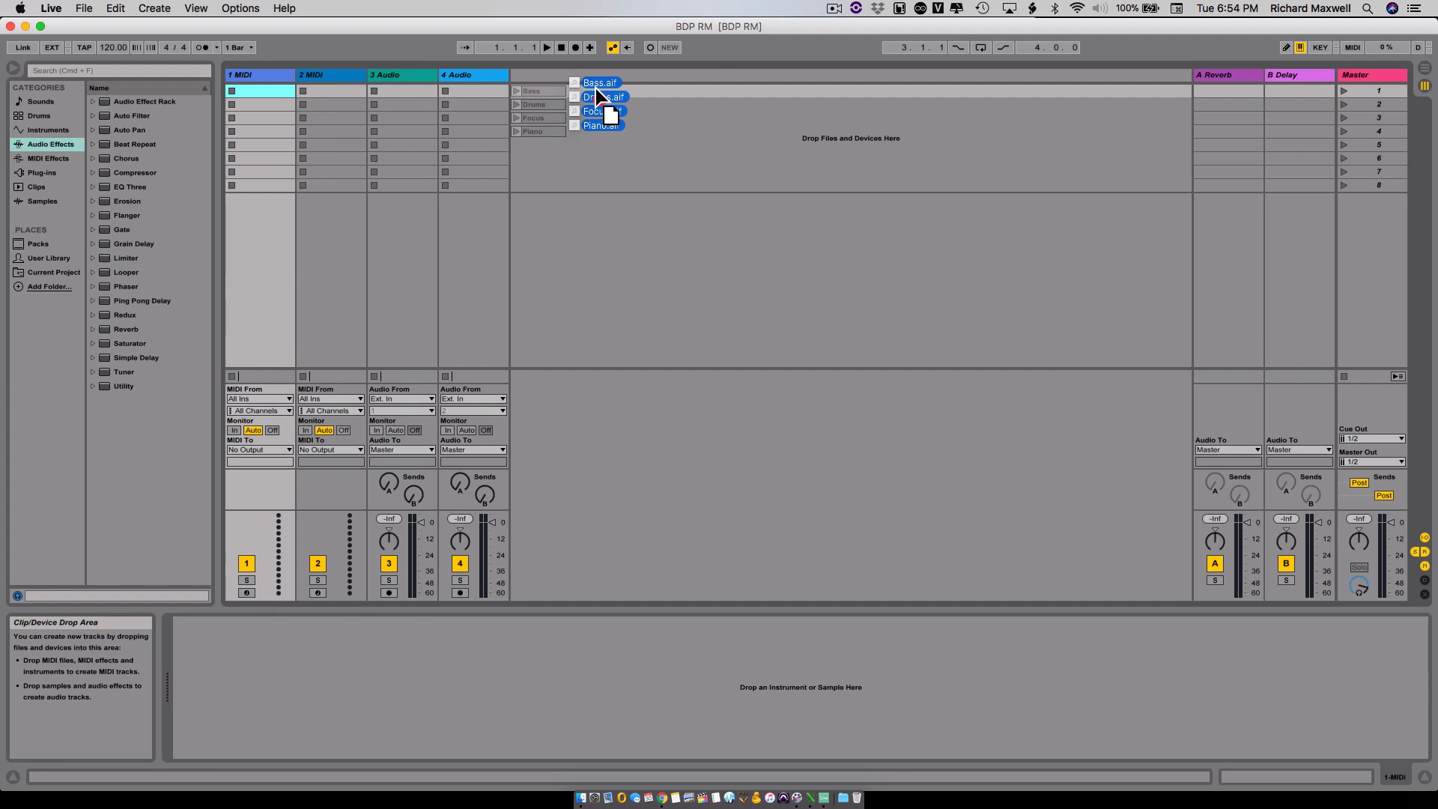
left_click_drag(596, 88, 618, 133)
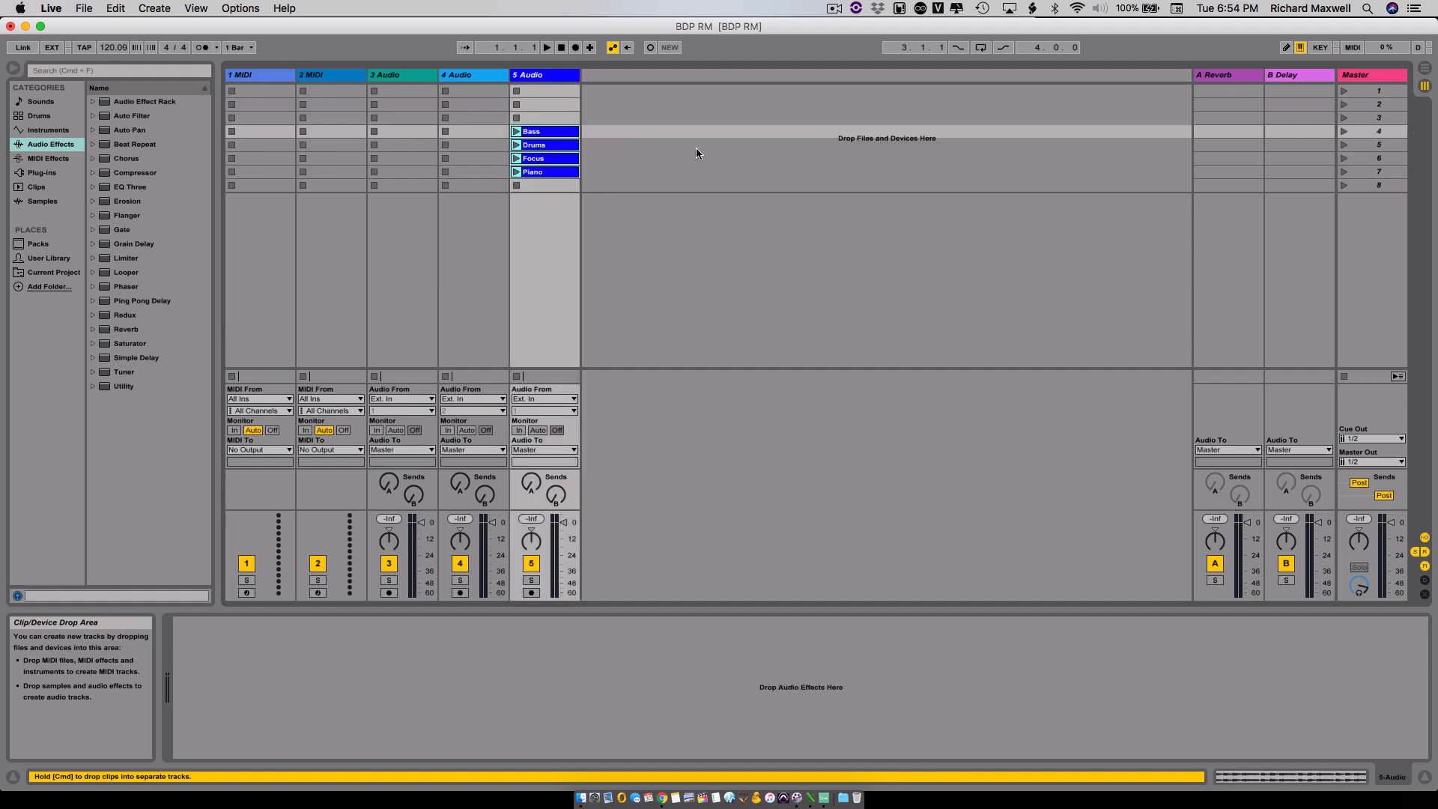
key("super+z")
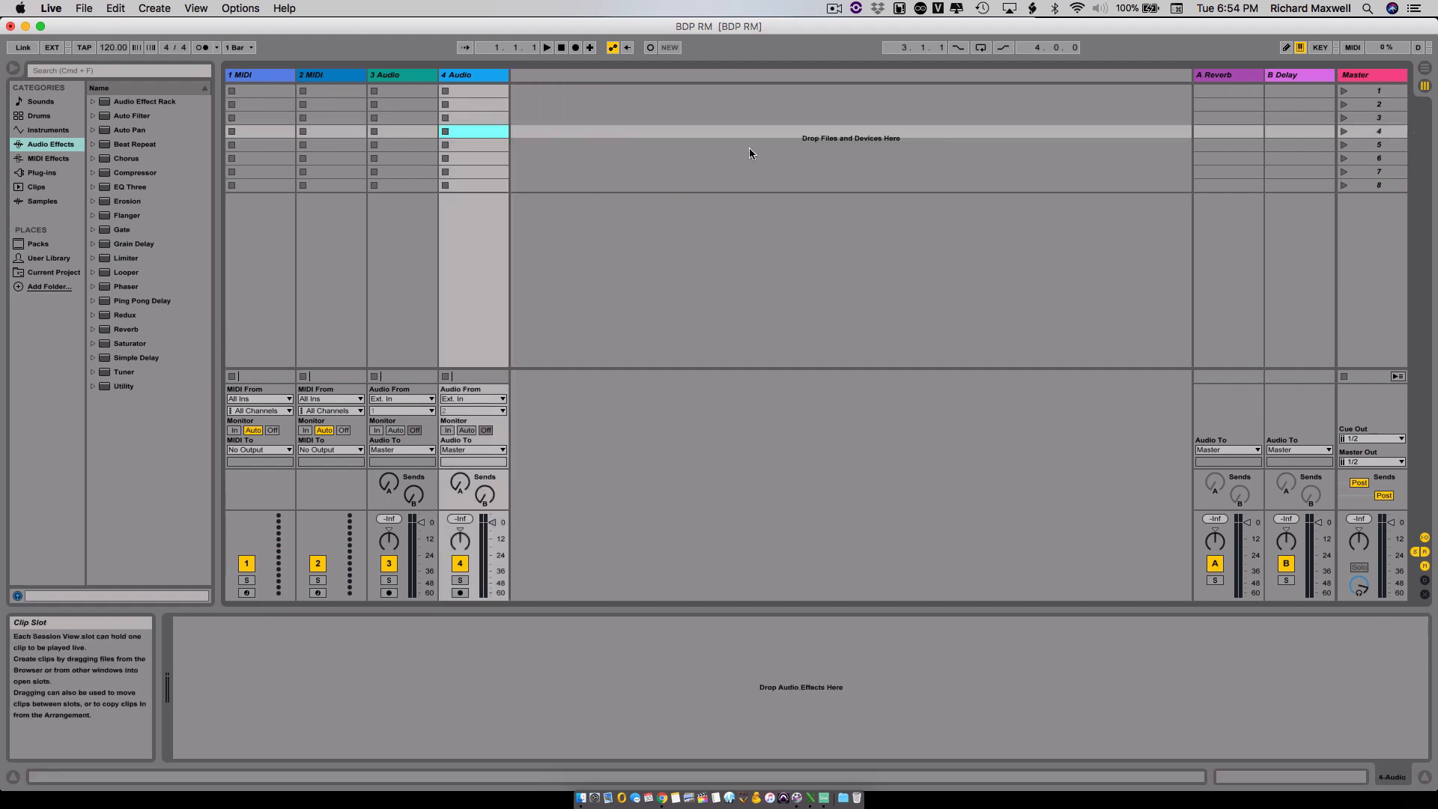
- Import Bass.aif, Drums.aif, Focus.aif and Piano.aif from the Finder GB stems folder one by one, each onto its own new audio track in scene 1
key("super+Tab")
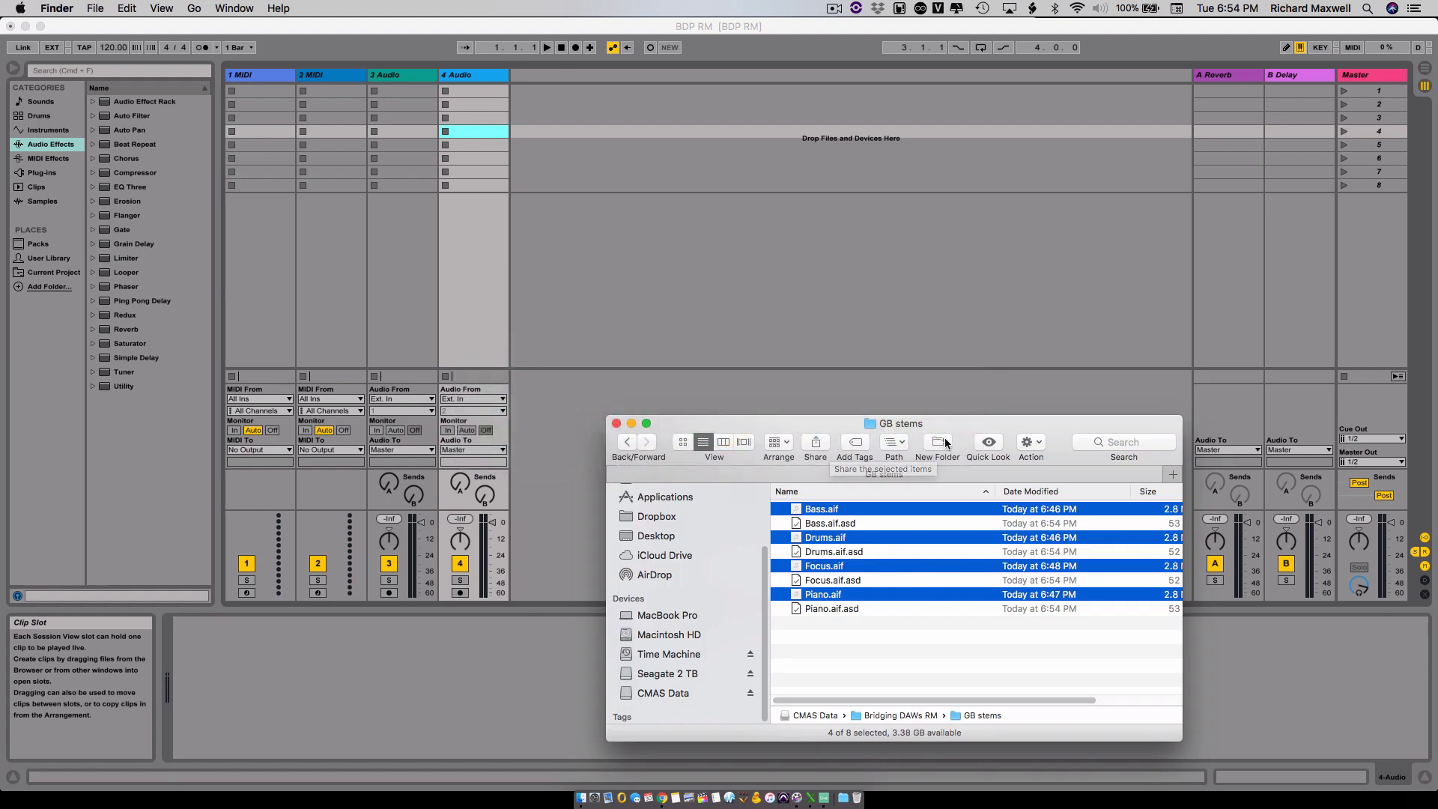
left_click_drag(959, 424, 956, 274)
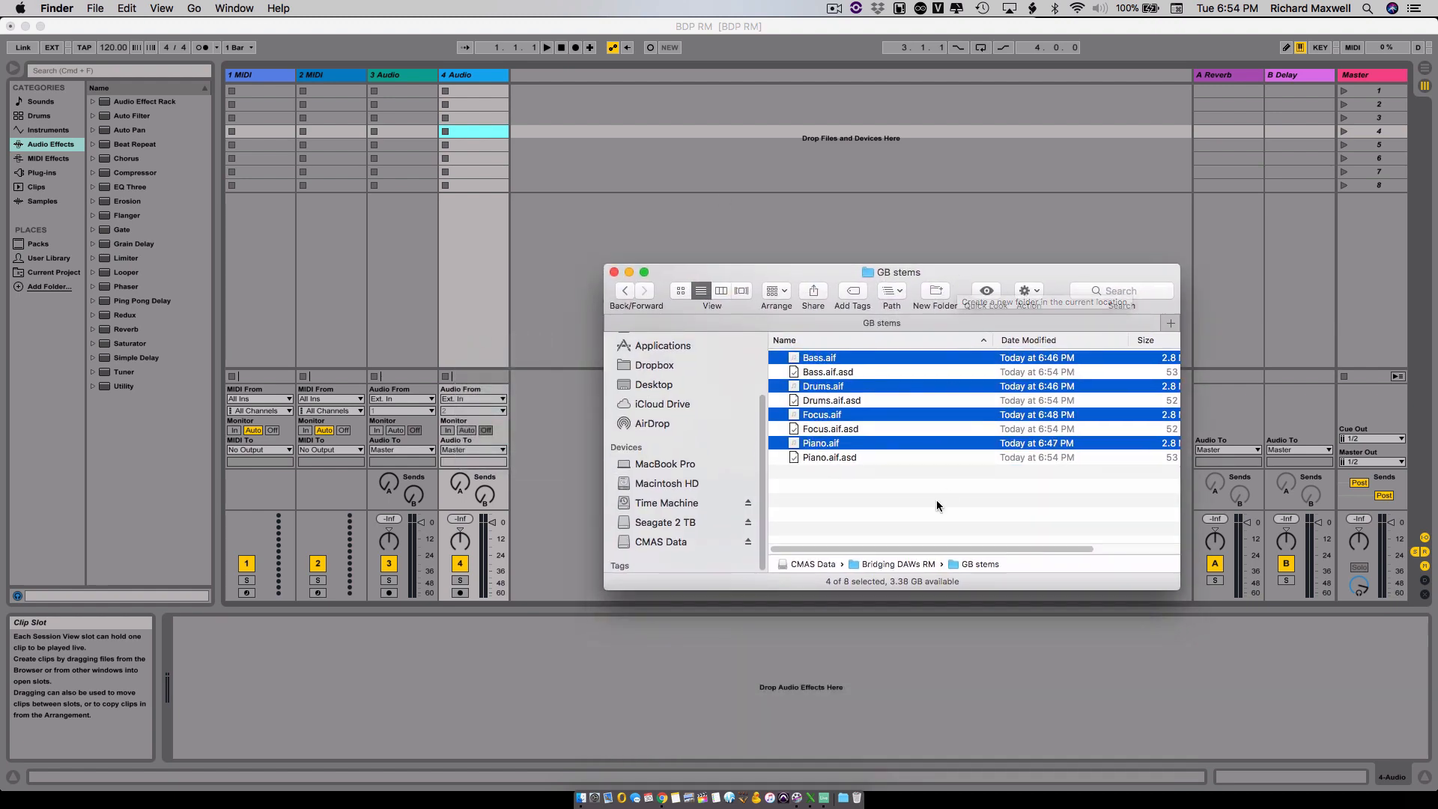
left_click(876, 474)
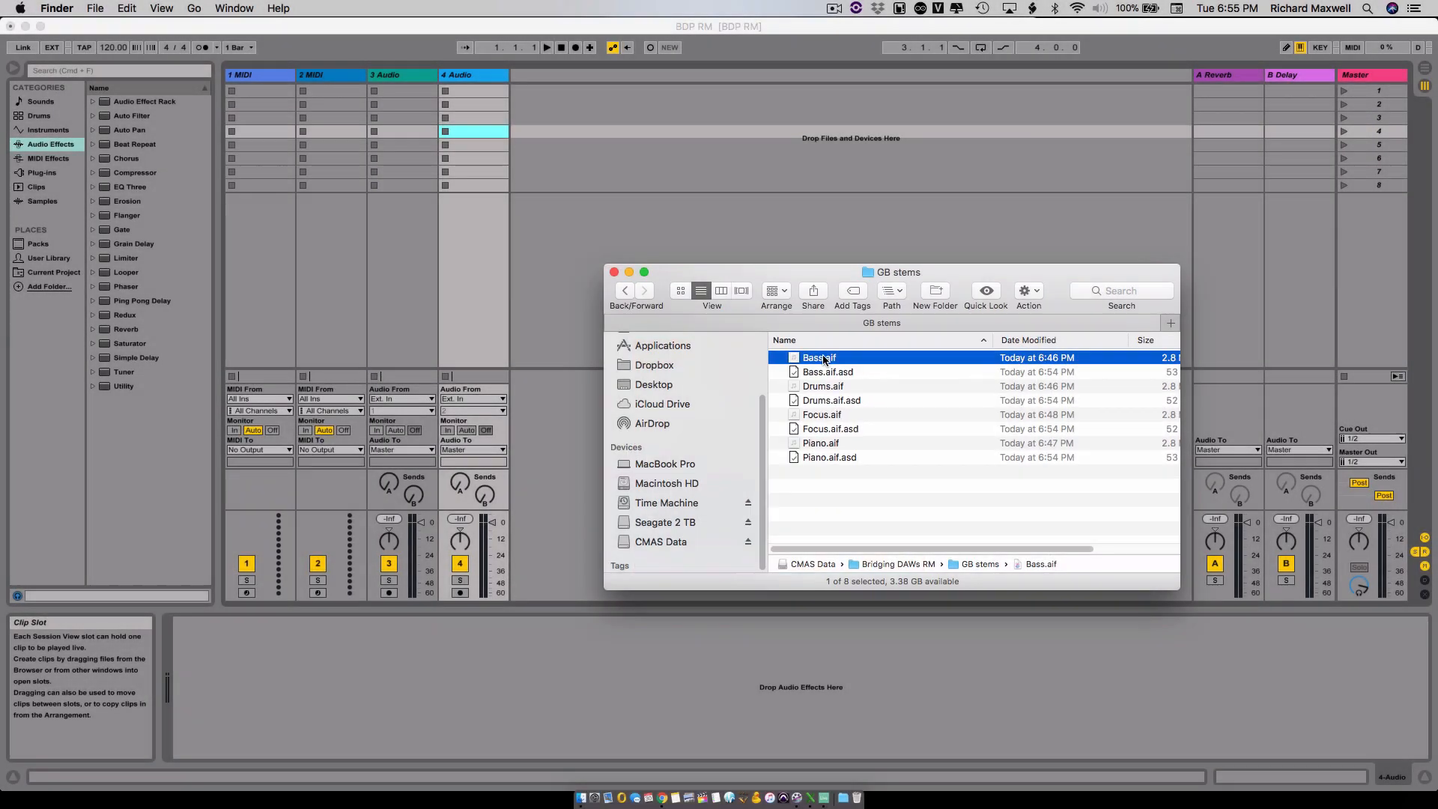
left_click_drag(818, 357, 481, 98)
left_click_drag(365, 150, 365, 148)
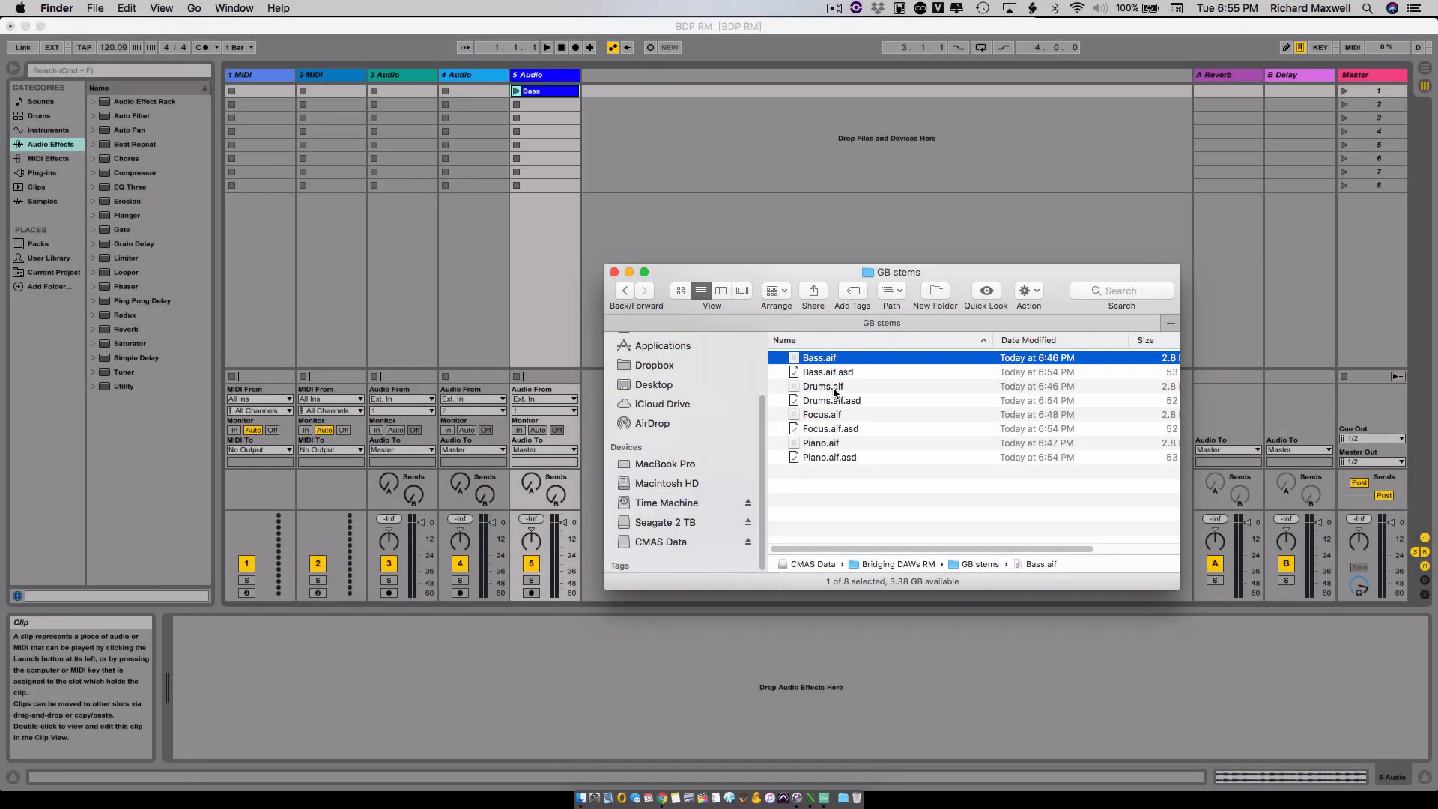
left_click_drag(836, 388, 666, 93)
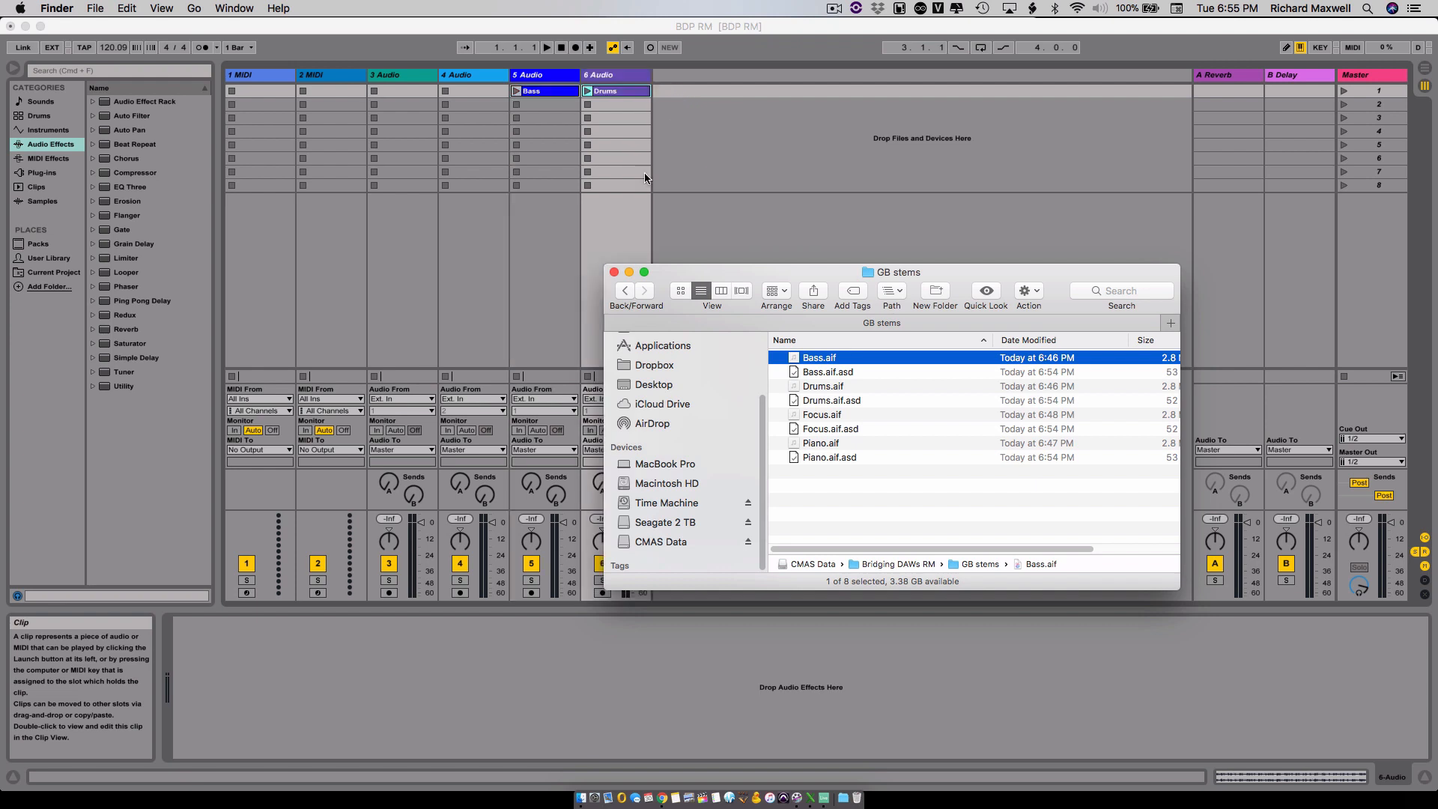
left_click_drag(789, 318, 717, 92)
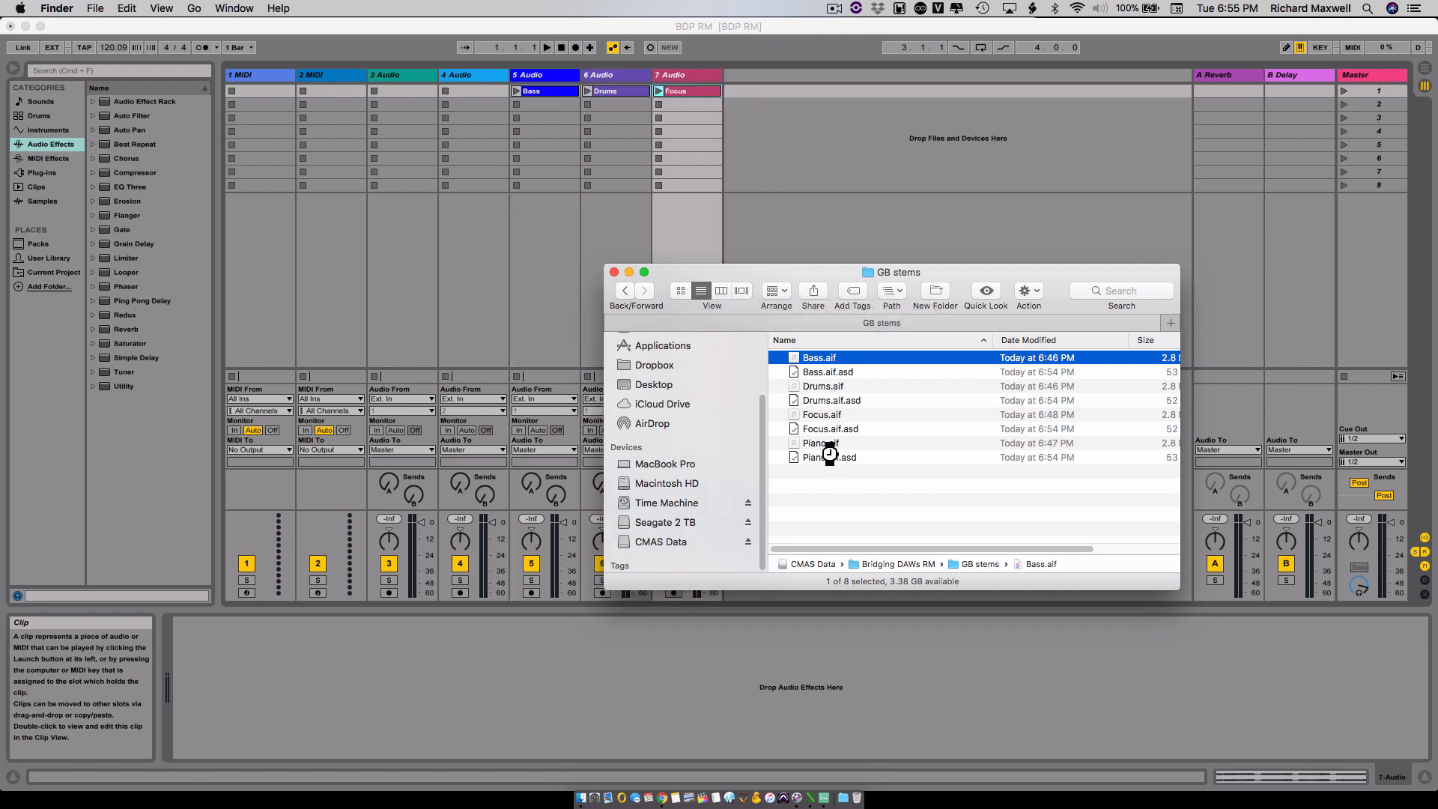
left_click_drag(862, 450, 797, 90)
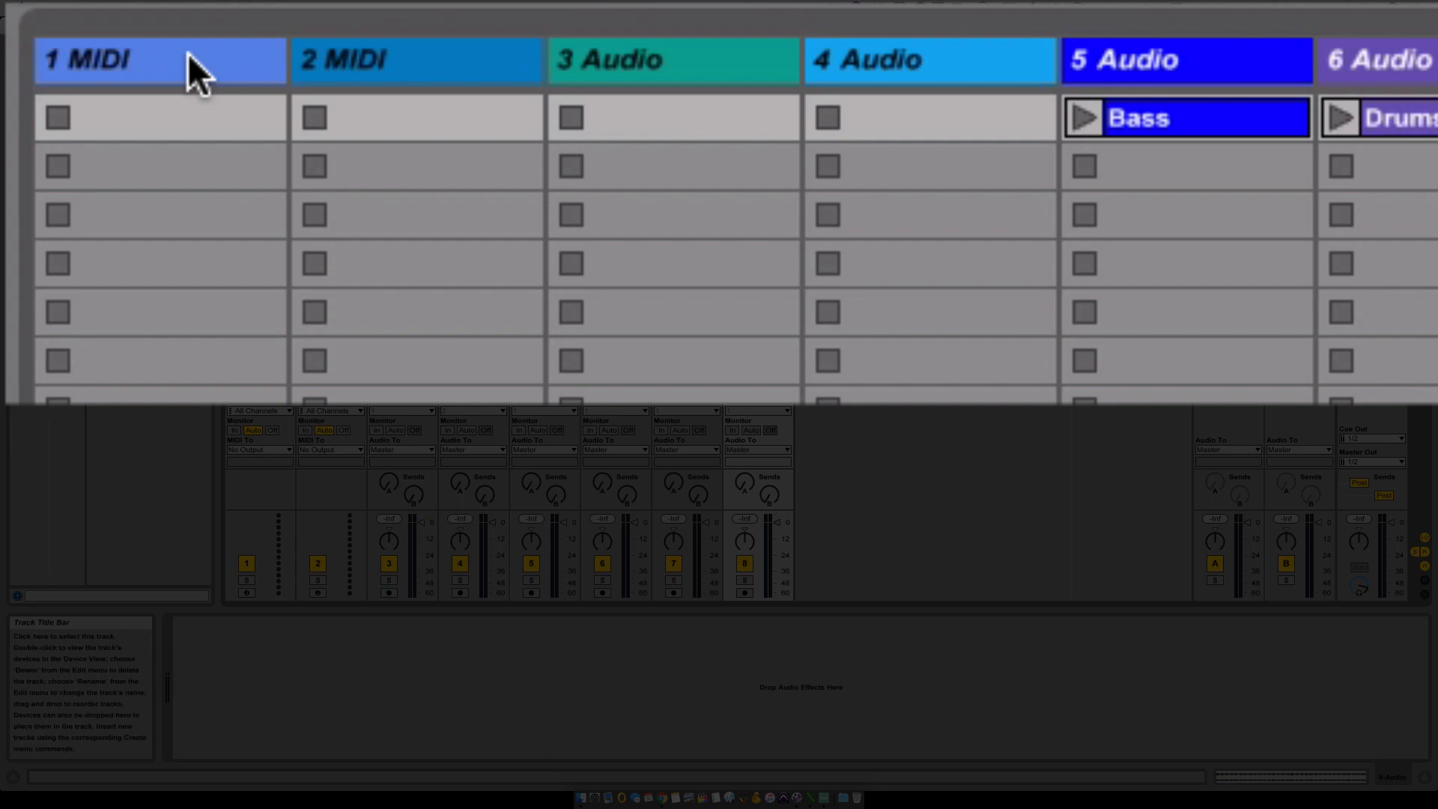
- Delete the four empty default tracks, 1 MIDI, 2 MIDI, 3 Audio and 4 Audio
left_click(267, 74)
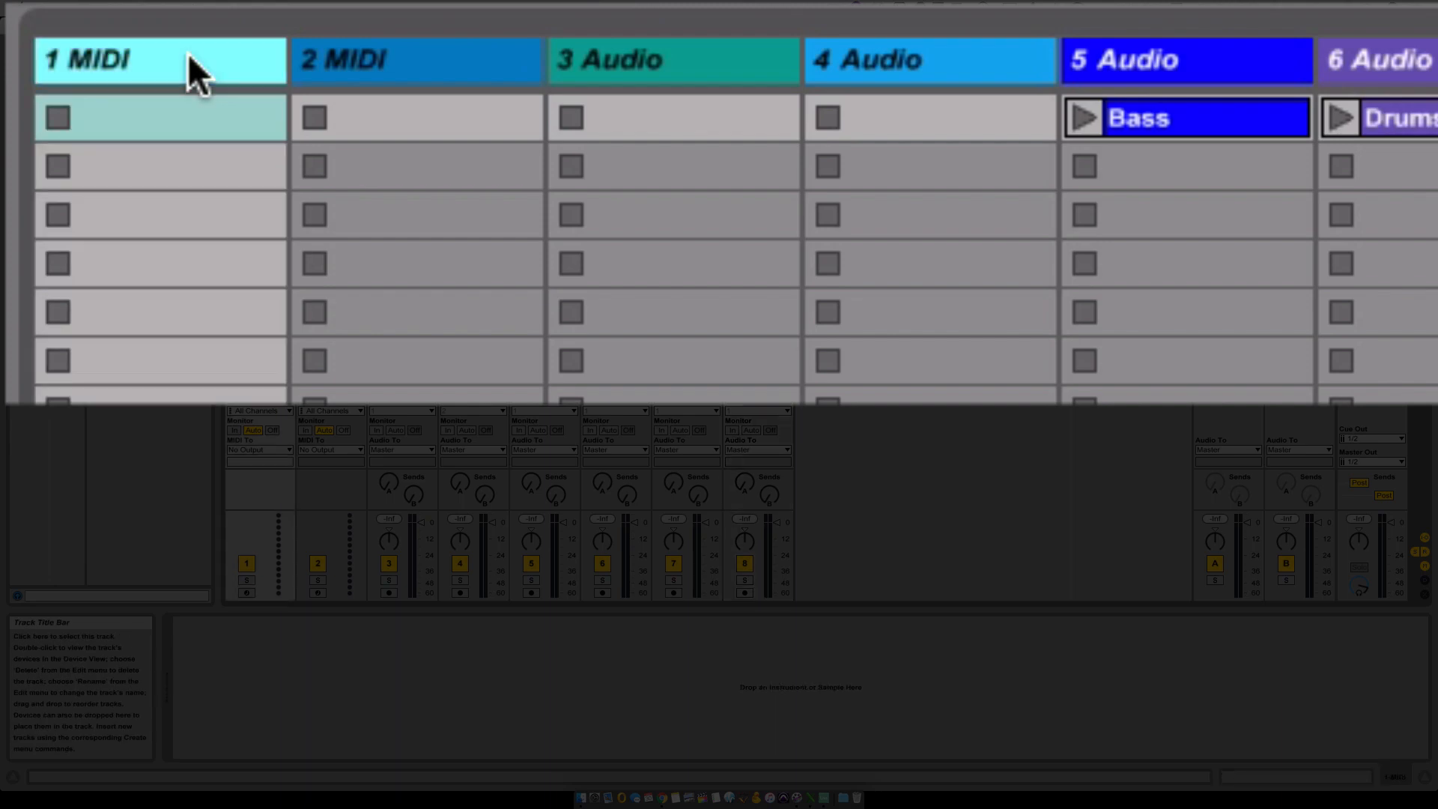
left_click(939, 59, "shift")
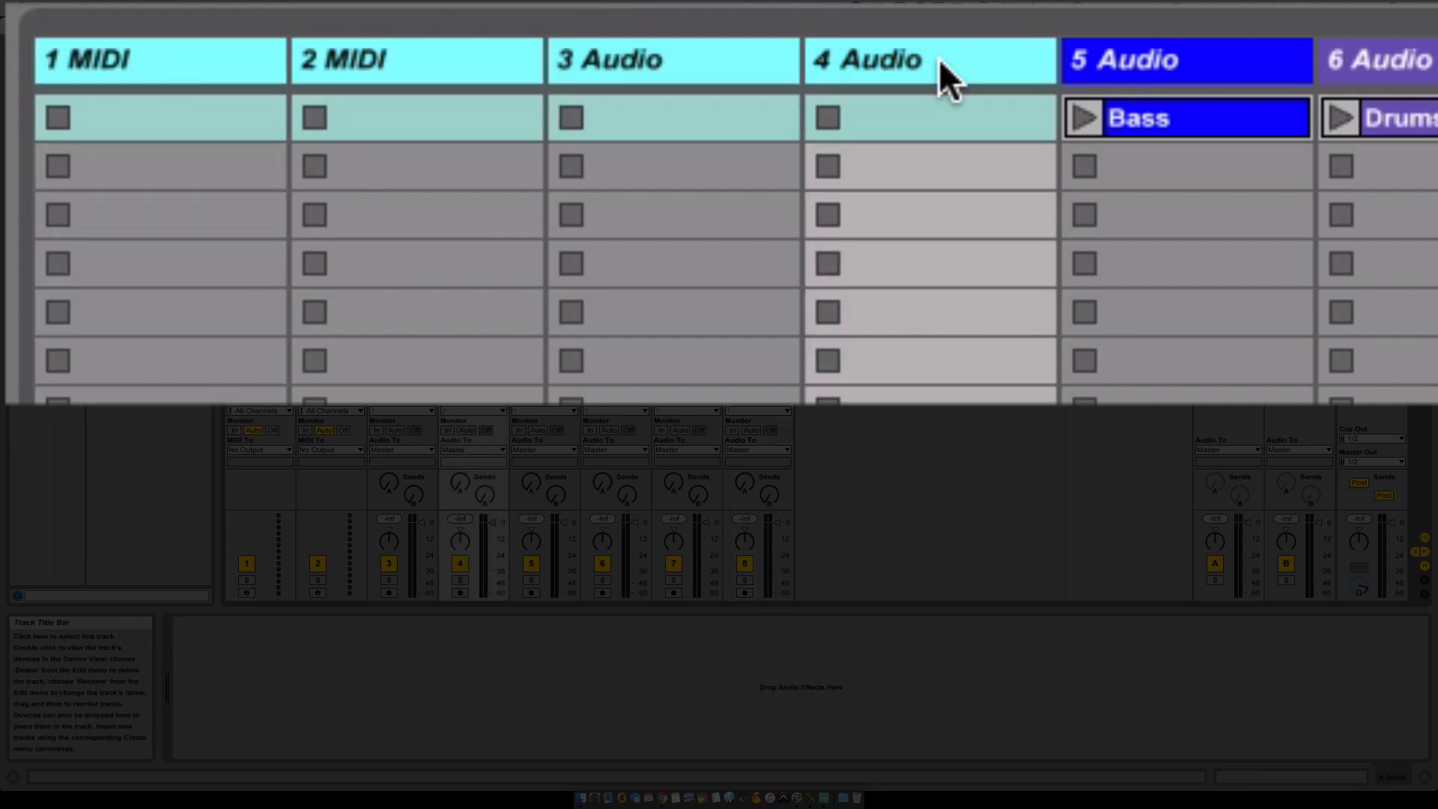
right_click(940, 60)
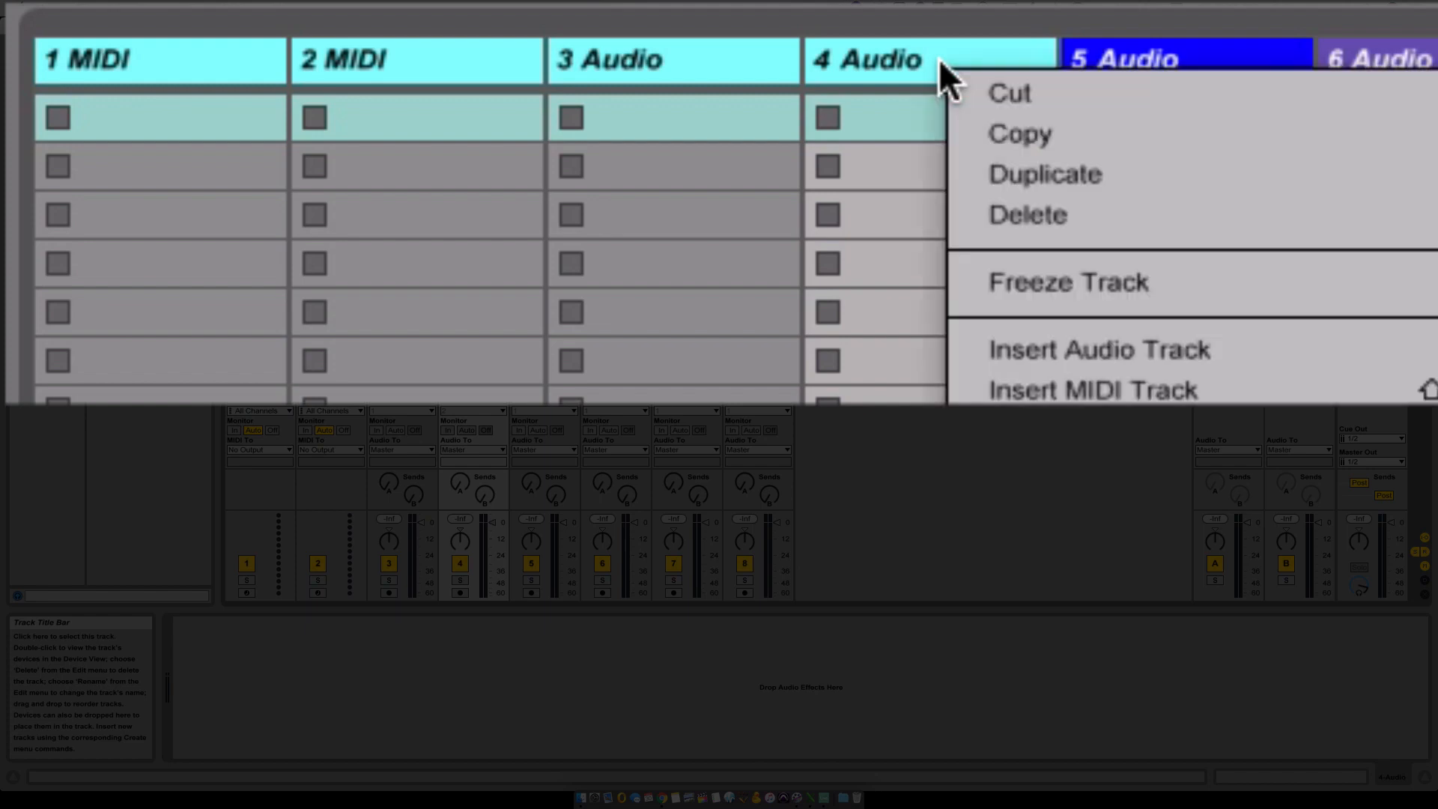
left_click(1065, 212)
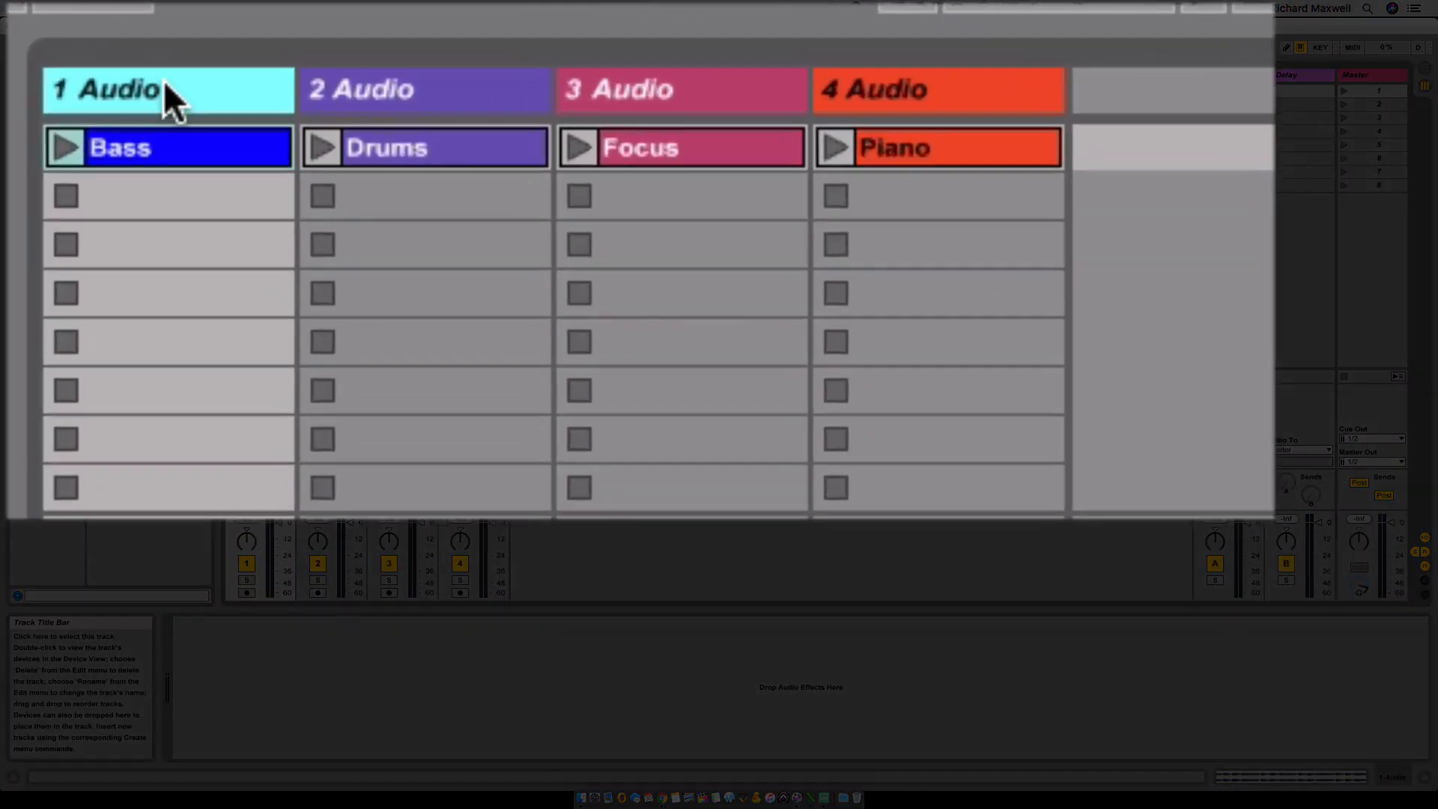
- Rename the four audio tracks Bass, Drums, Focus and Piano to match the clips they hold
right_click(163, 79)
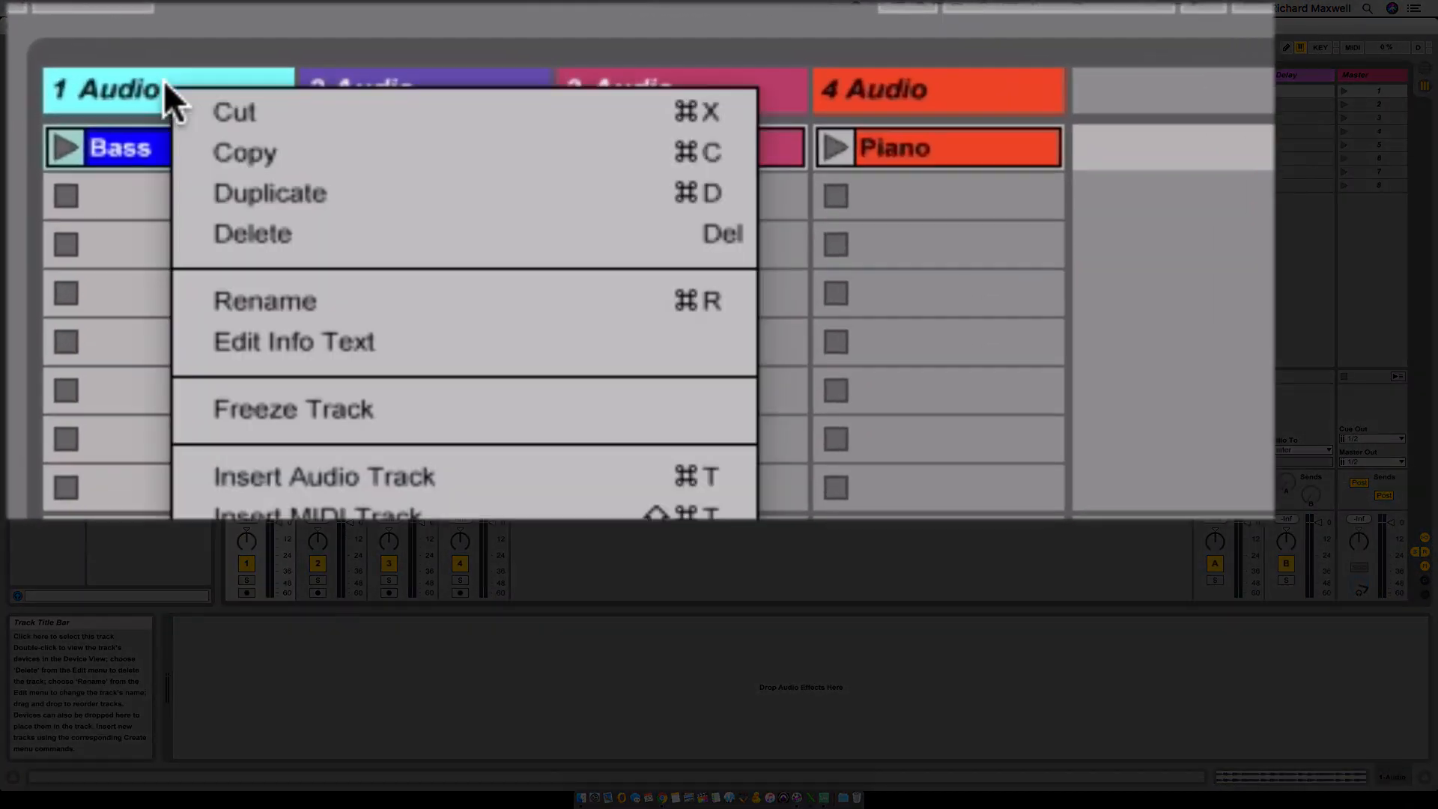
left_click(469, 285)
type("Bass")
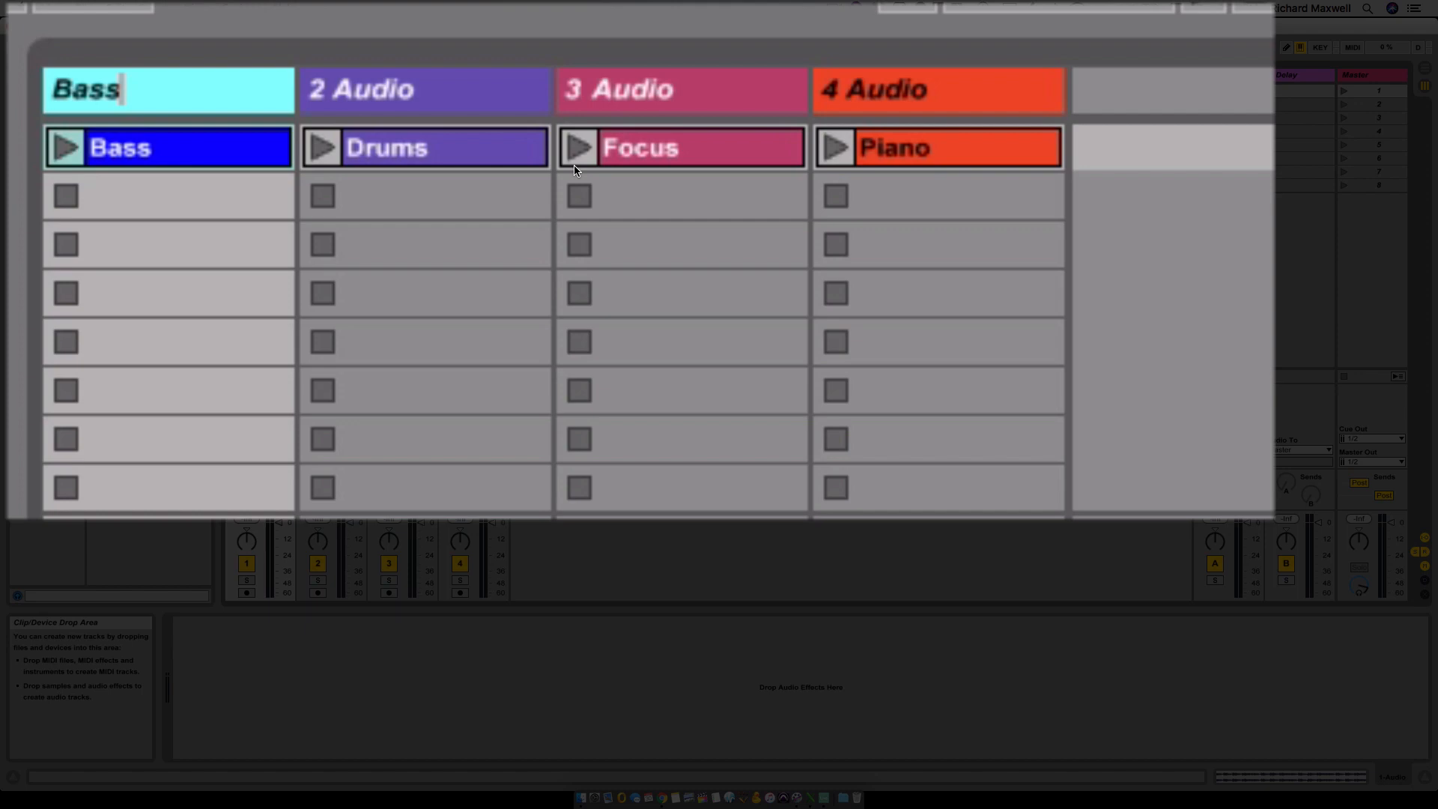
key("Tab")
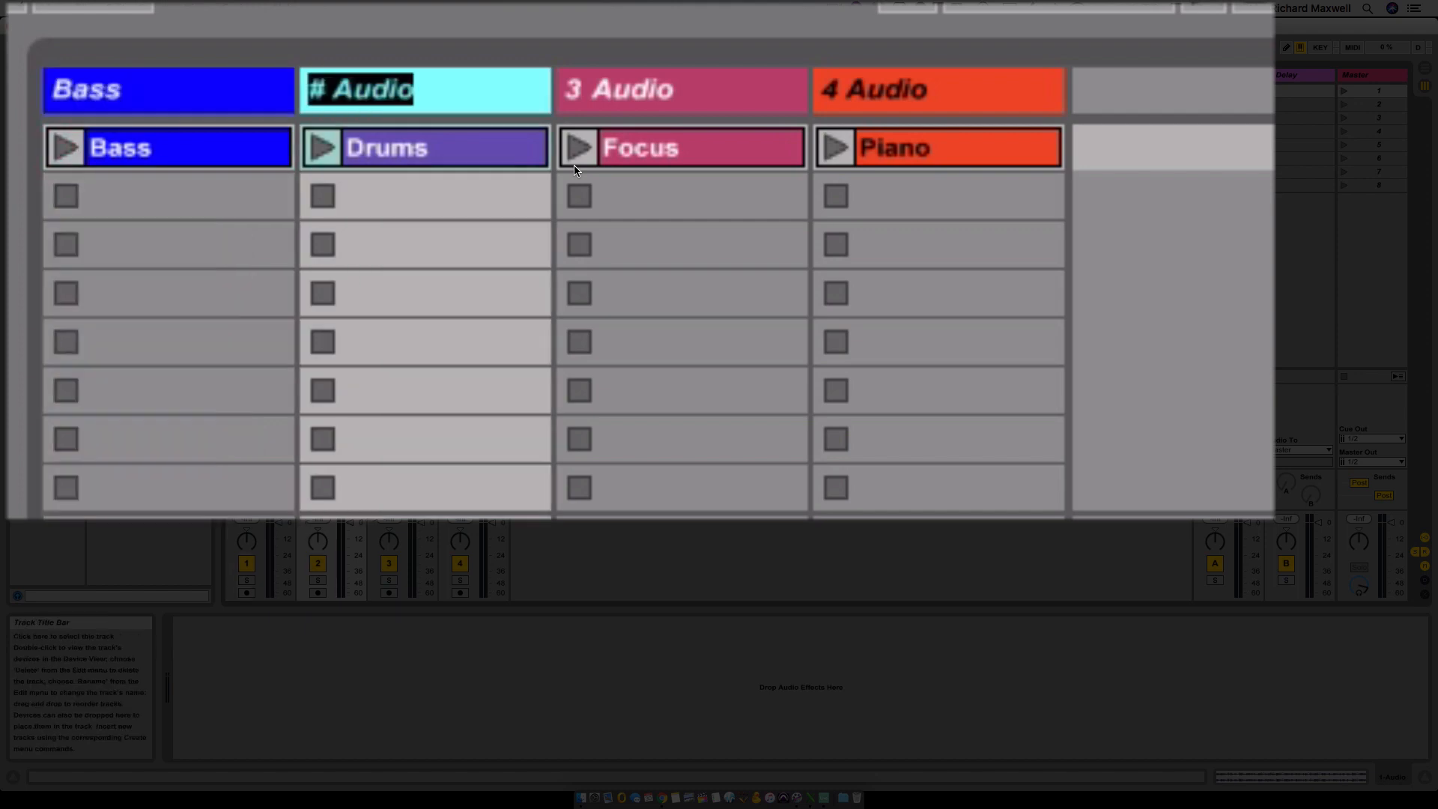
type("Drums")
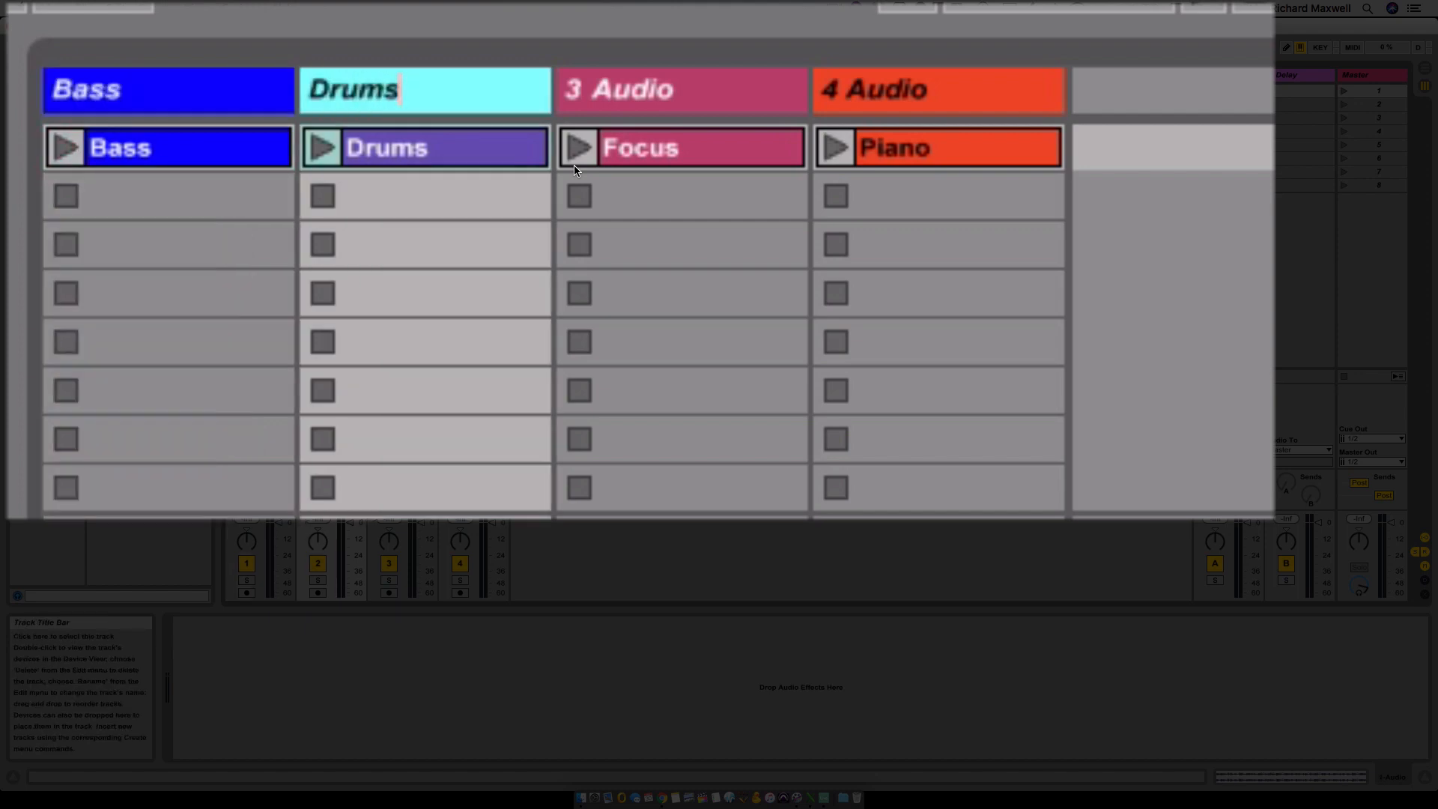
key("Tab")
type("Focus")
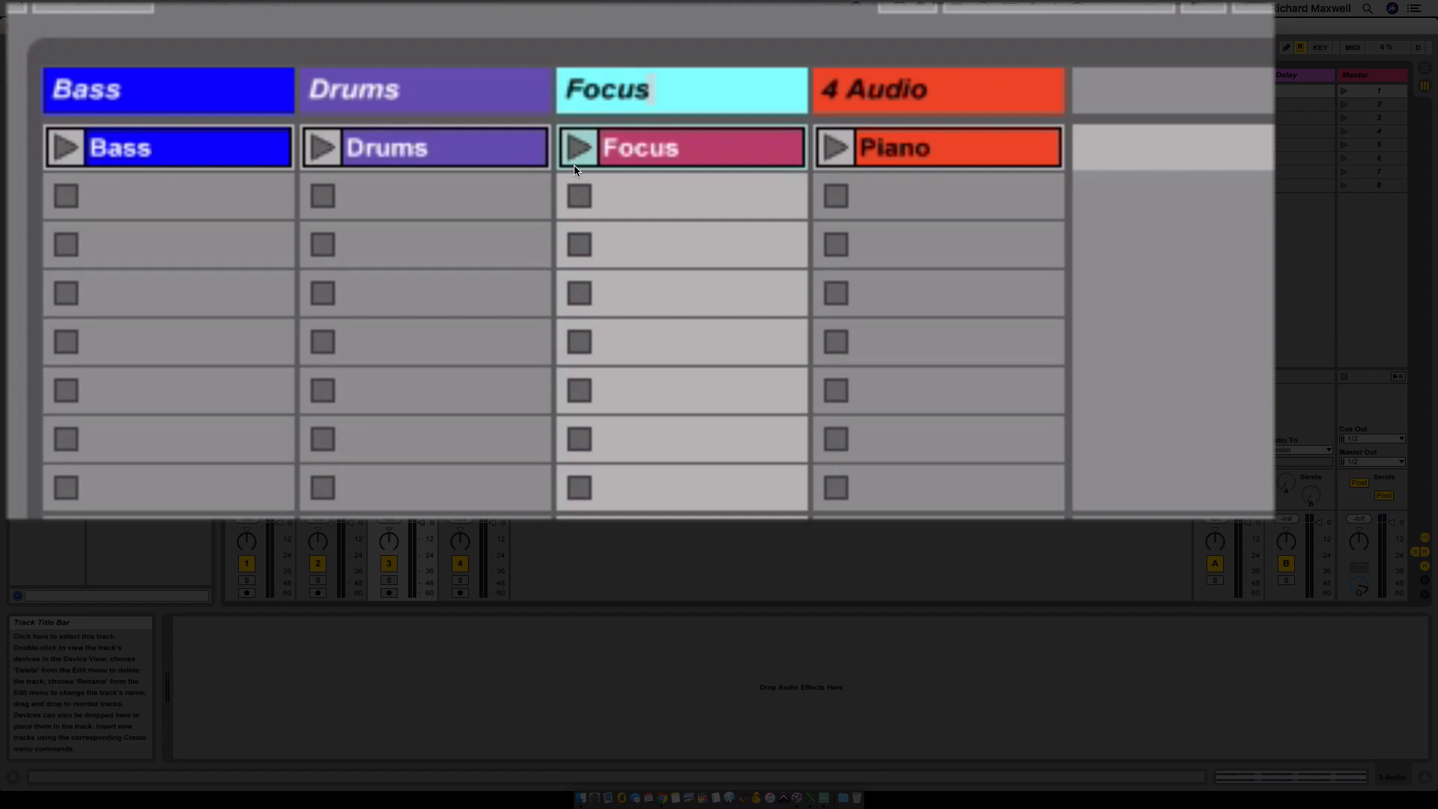
key("Tab")
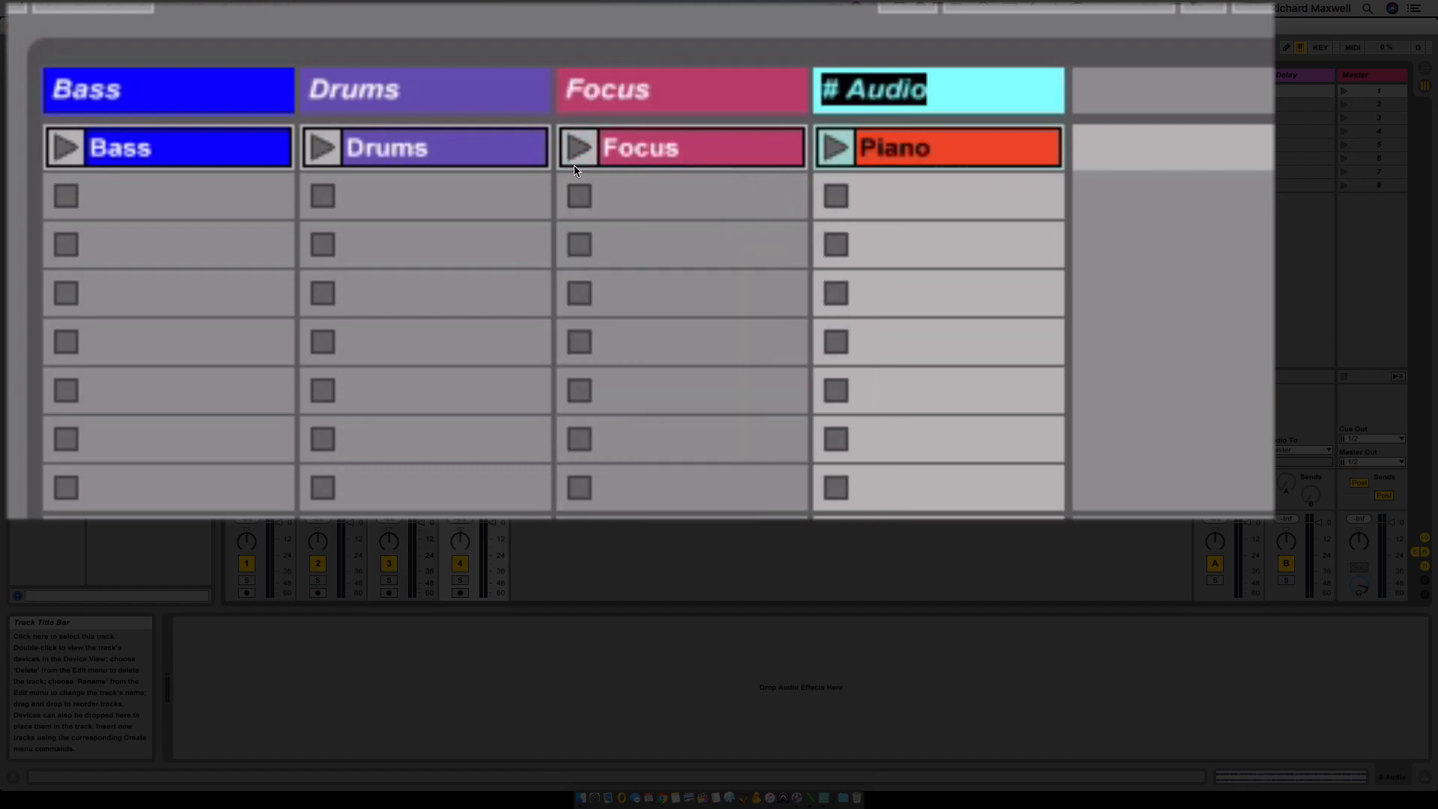
type("Piano")
key("Return")
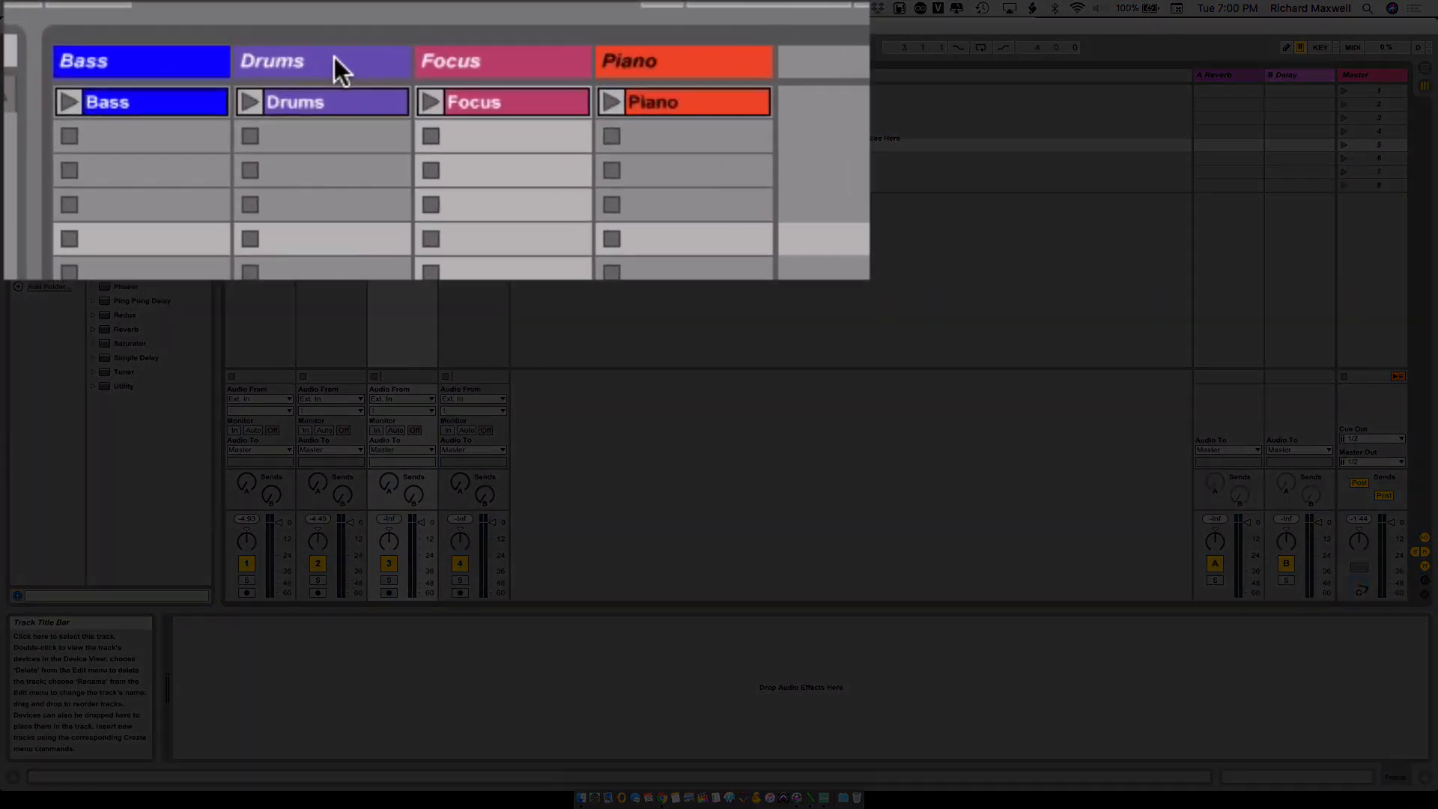
- Reorder the tracks by moving Drums ahead of Bass and Focus after Piano
left_click(336, 74)
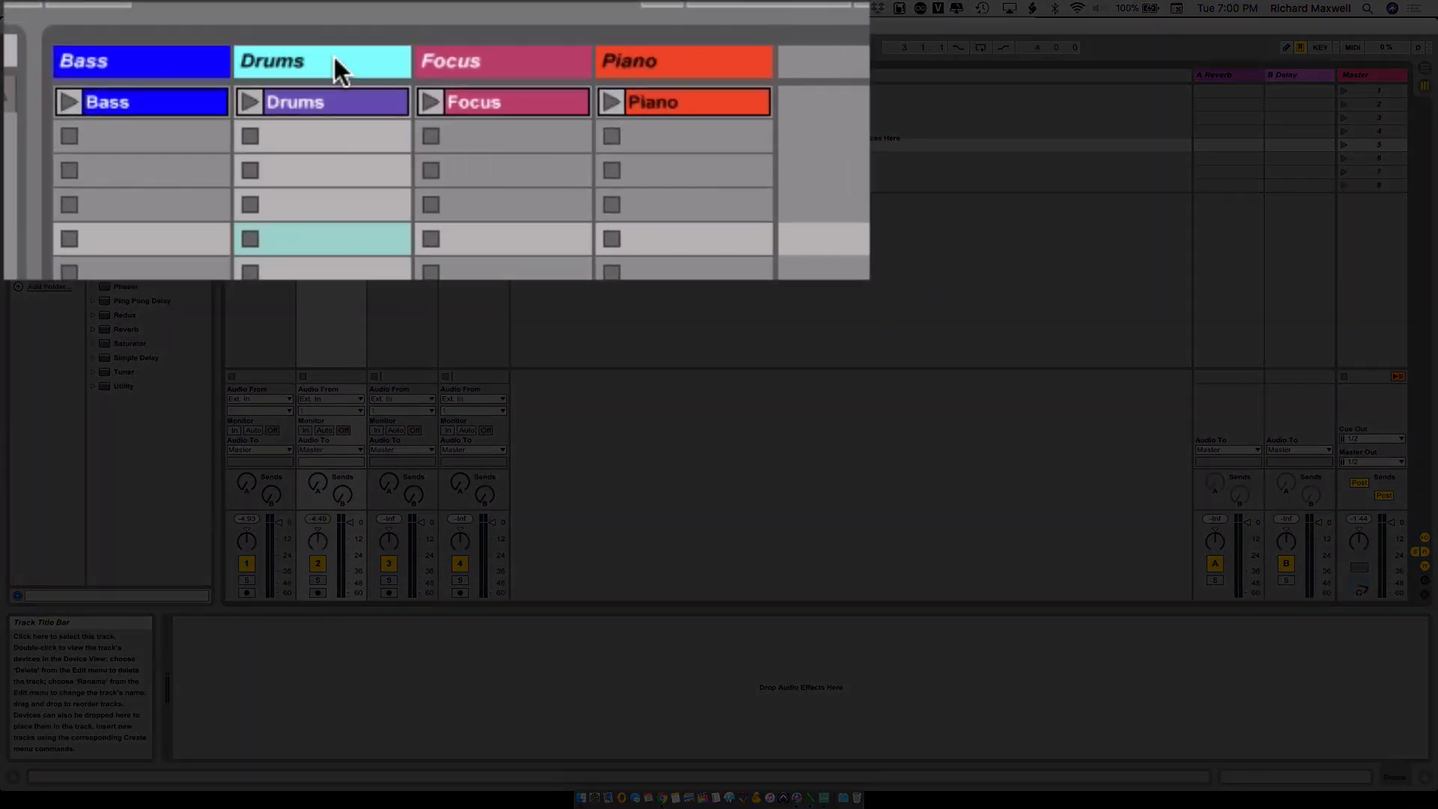
left_click_drag(334, 54, 71, 61)
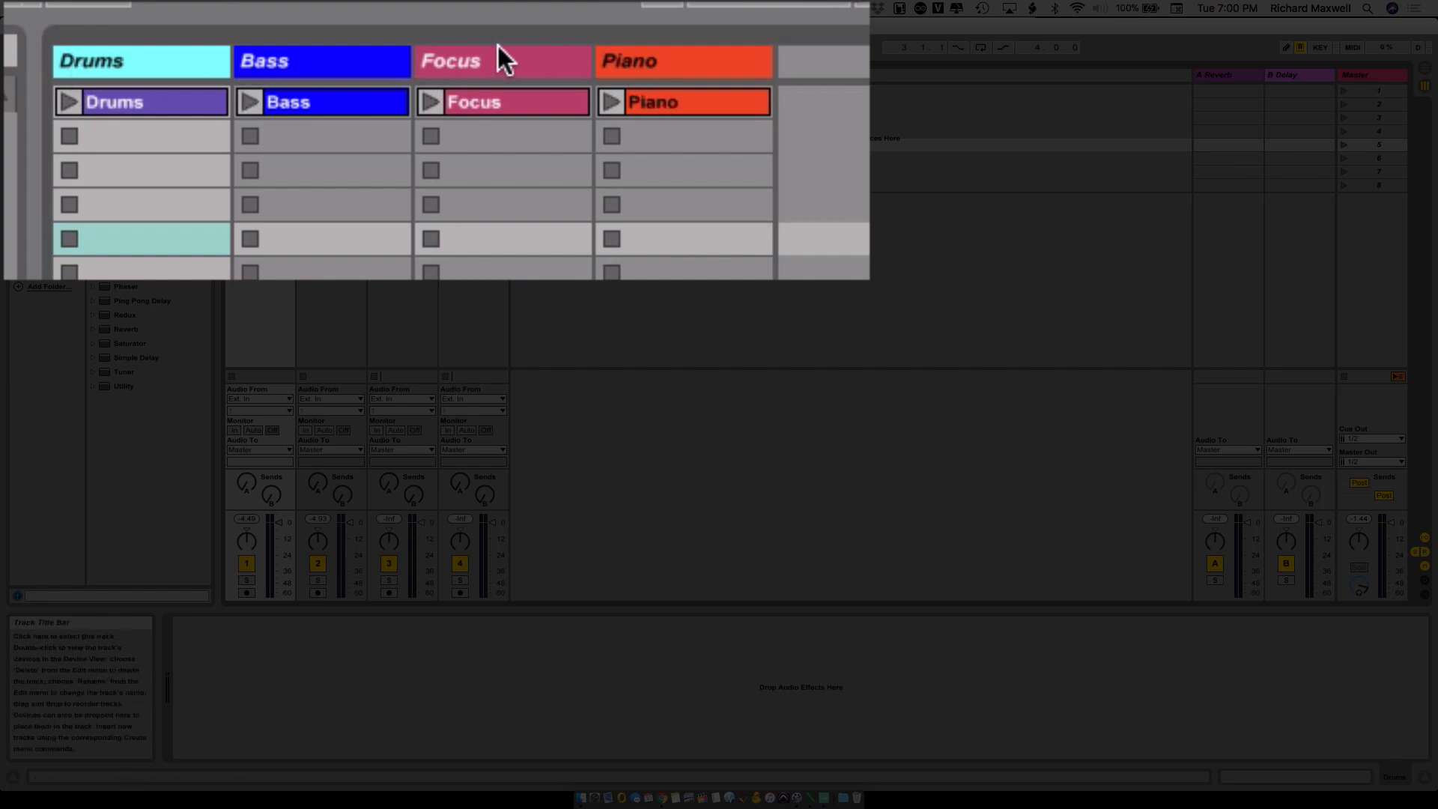
left_click_drag(491, 65, 789, 71)
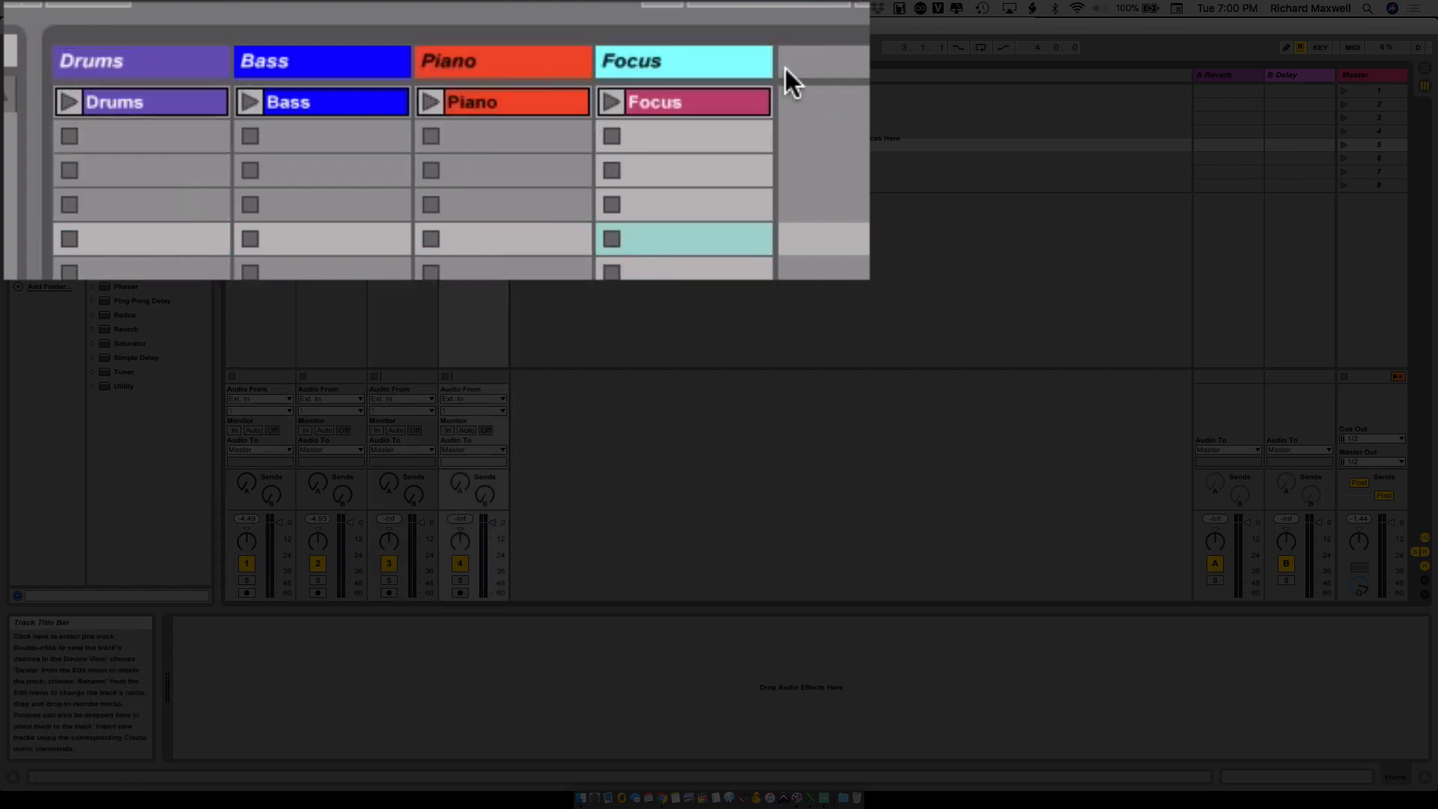
left_click(595, 290)
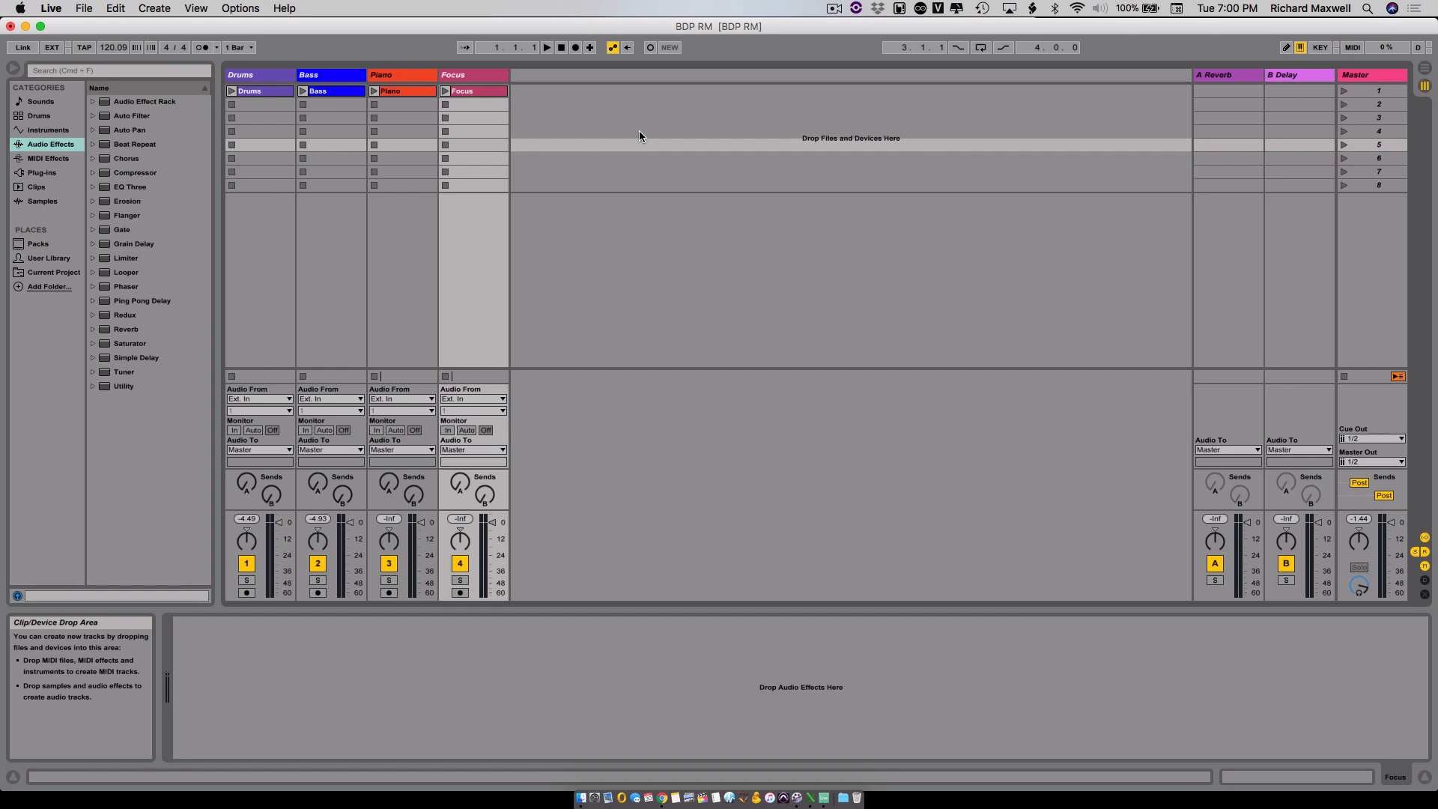
- Launch the Drums, Bass and Piano clips to listen to them together, and stop playback
left_click(232, 91)
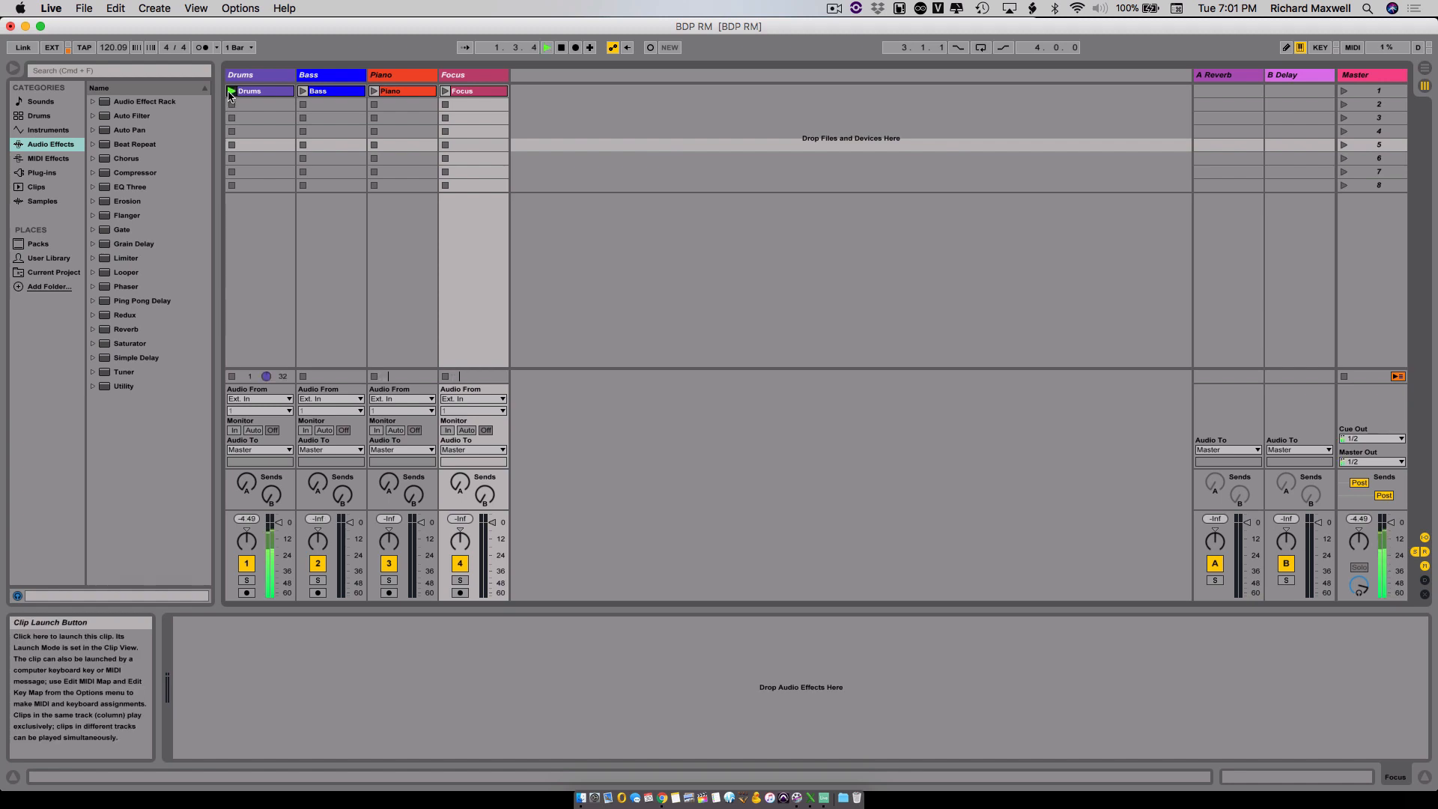
left_click(303, 91)
left_click(374, 91)
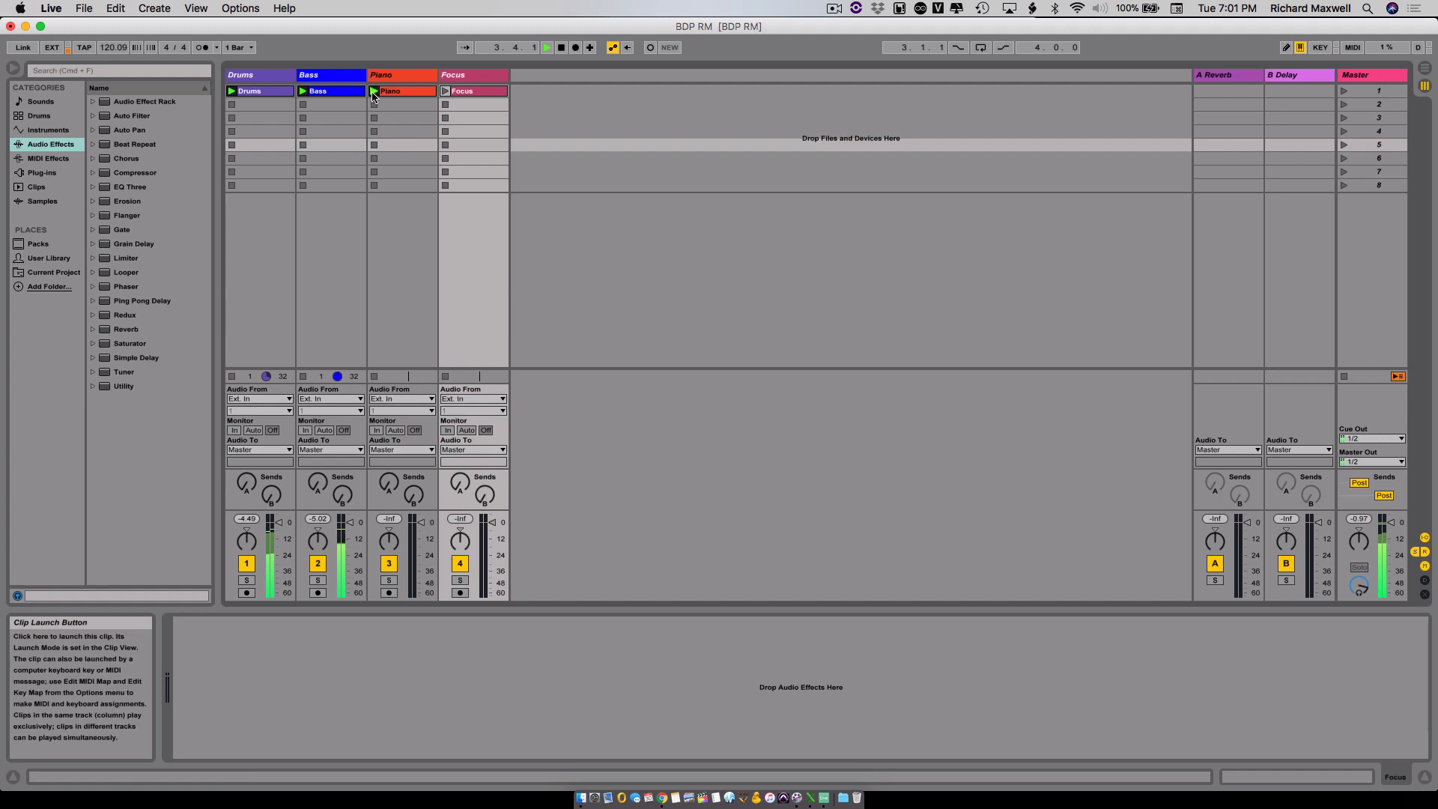
left_click(562, 48)
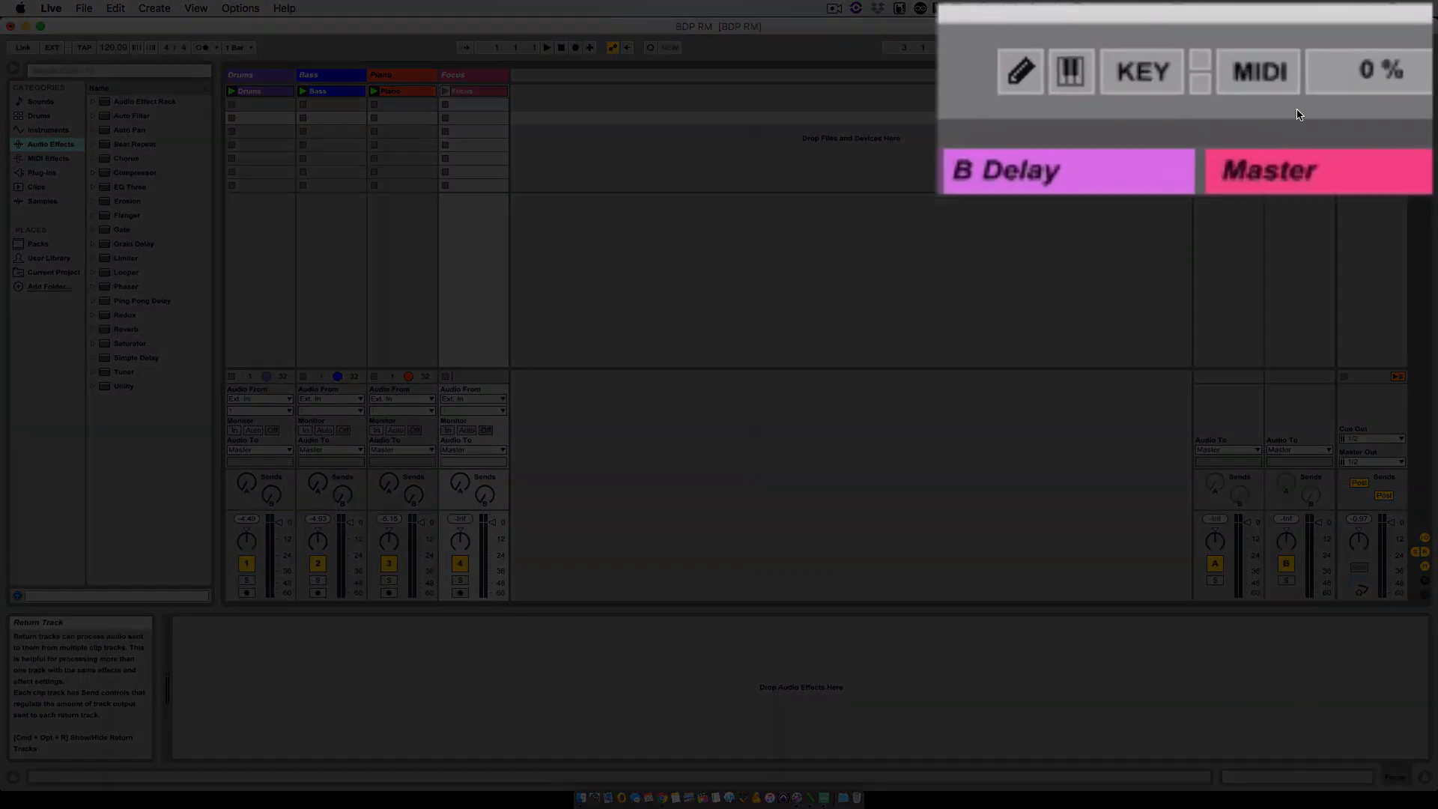
- Turn on key mapping and assign the Drums, Bass, Piano and Focus clips to computer keys 1, 2, 3 and 4
left_click(1318, 48)
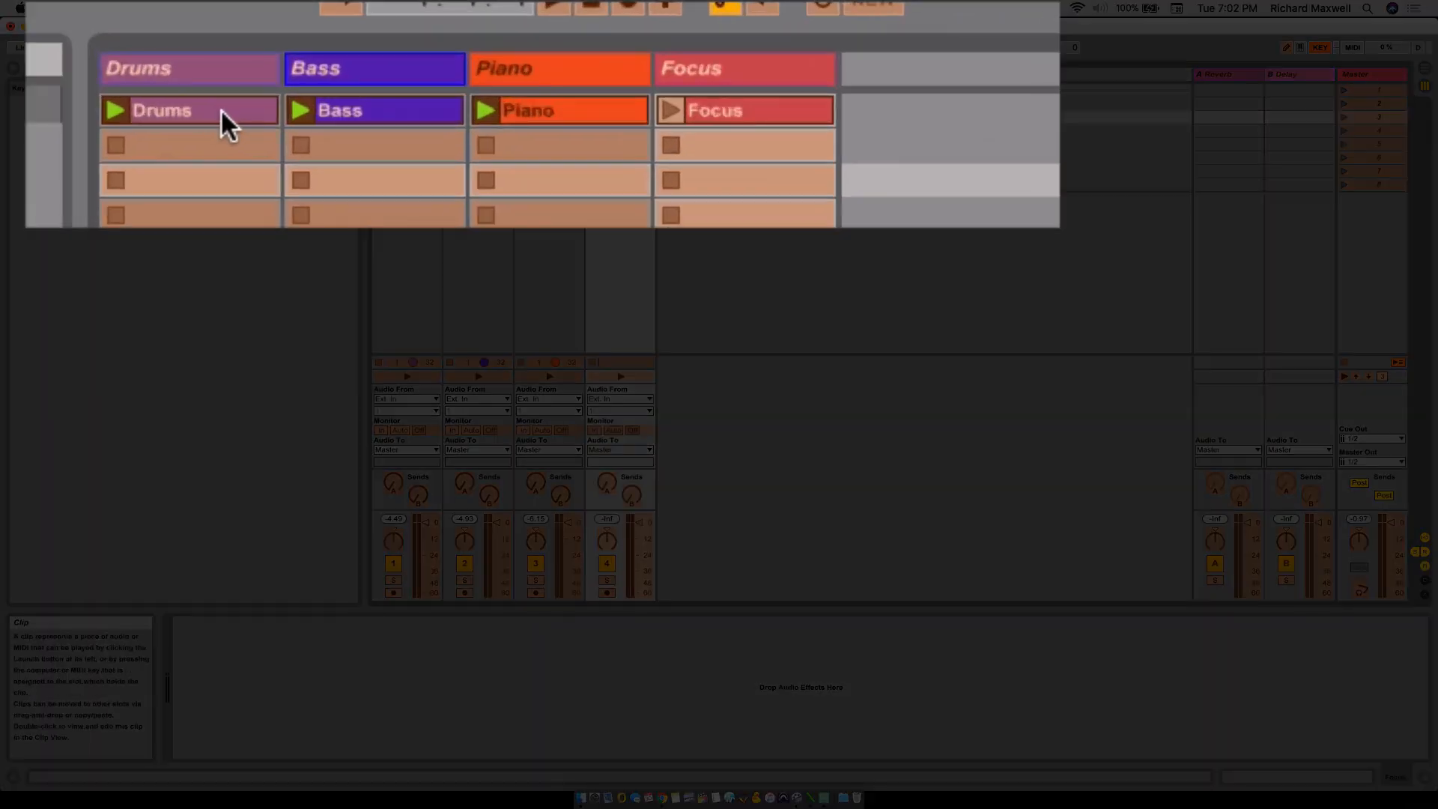
left_click(420, 89)
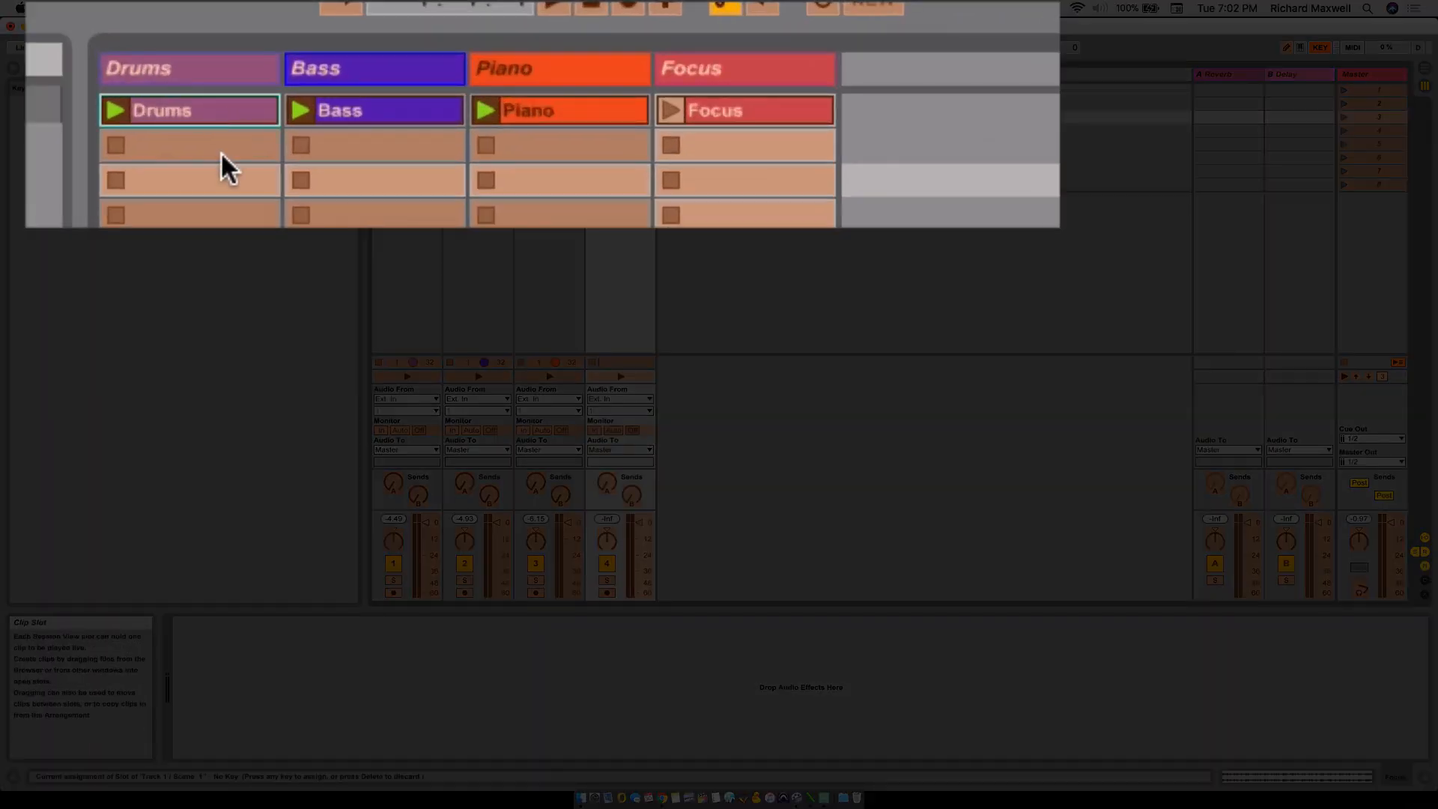
key("1")
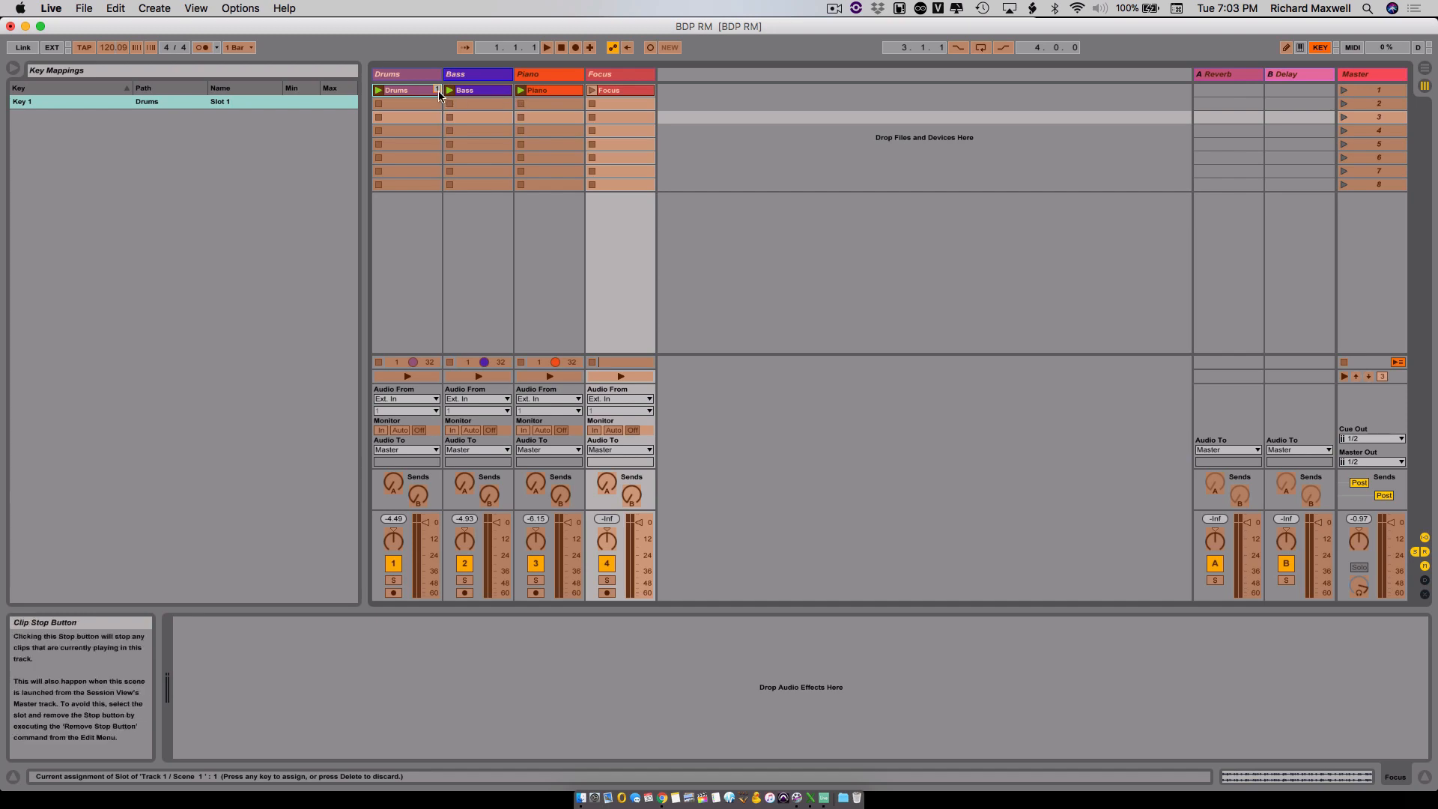
left_click(486, 90)
key("2")
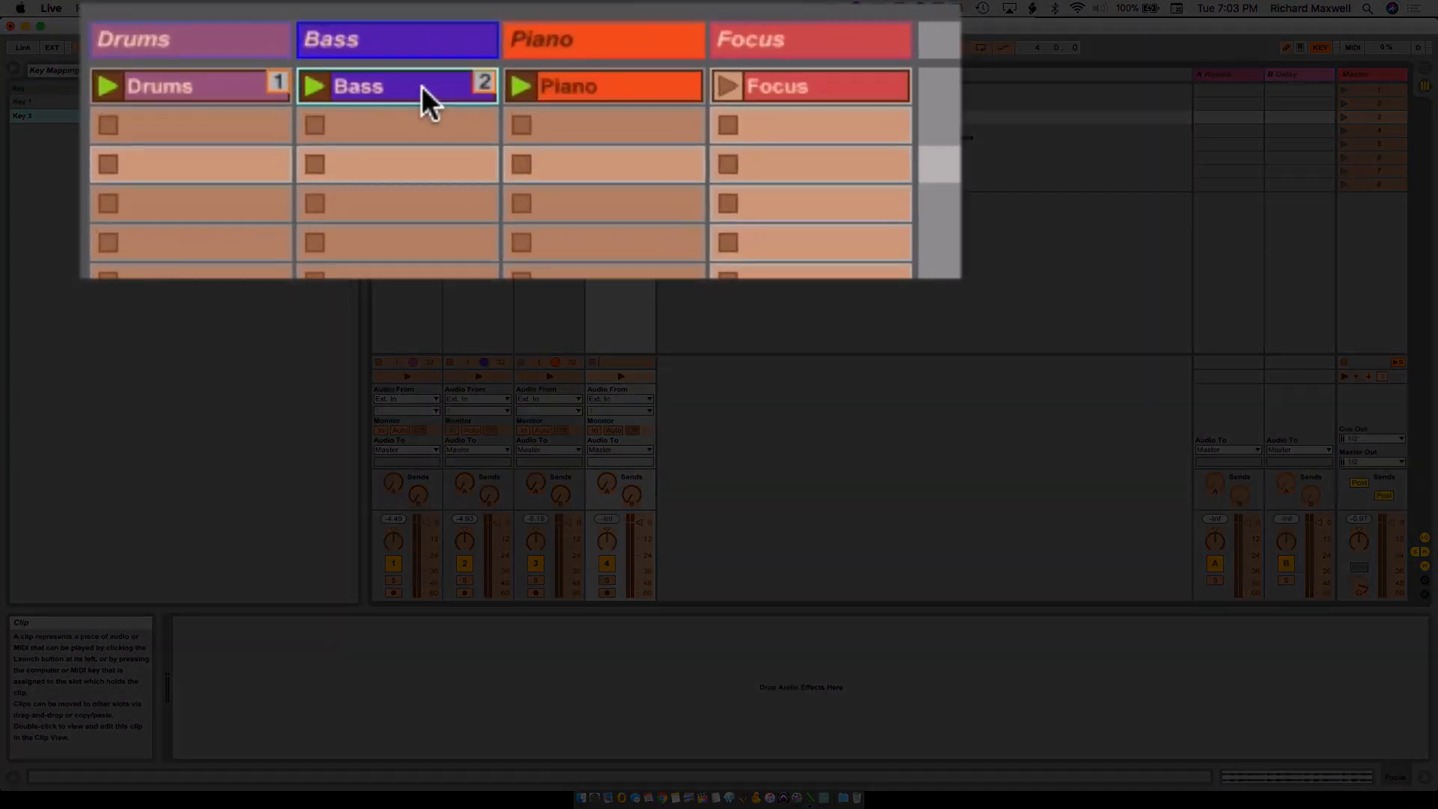
left_click(604, 80)
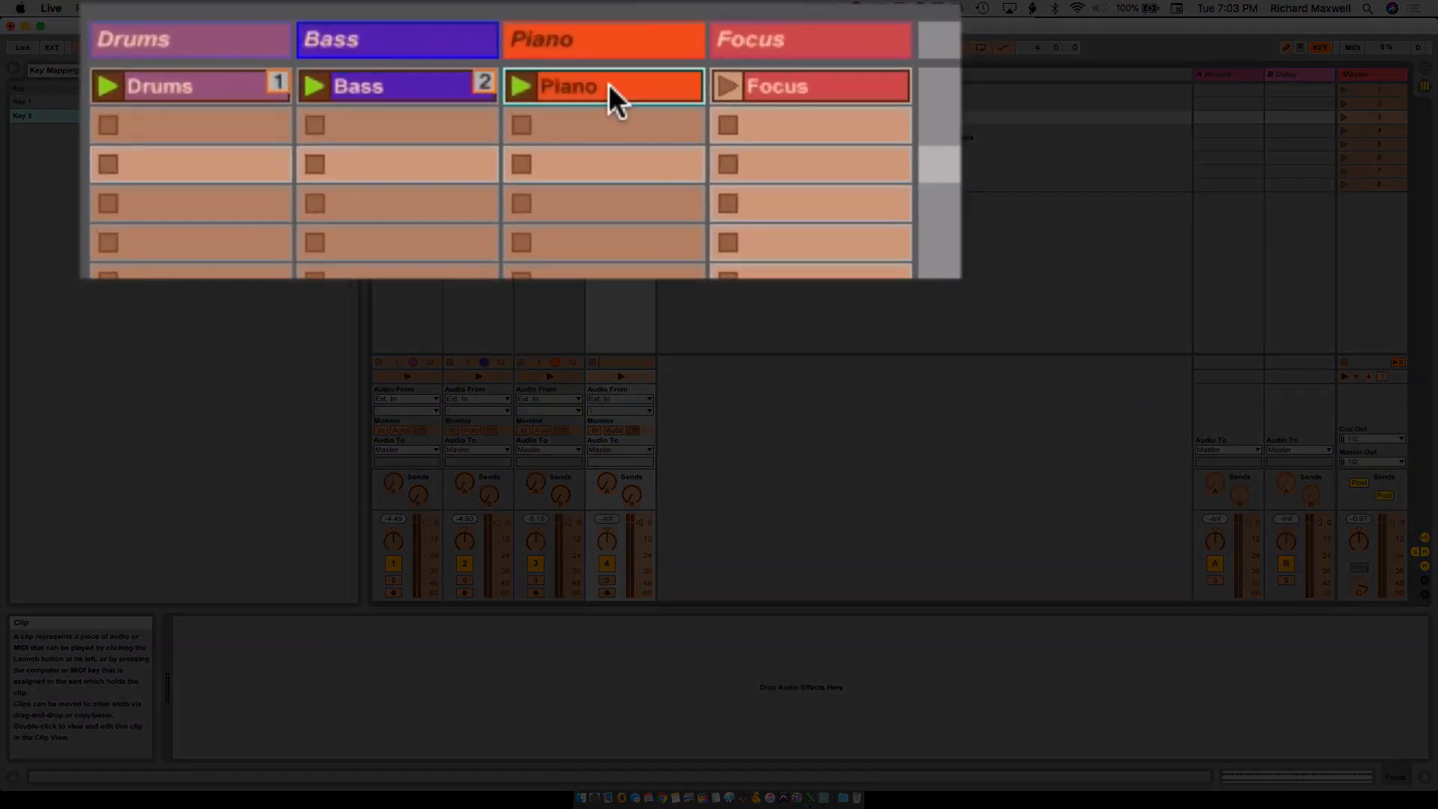
key("3")
left_click(809, 92)
key("4")
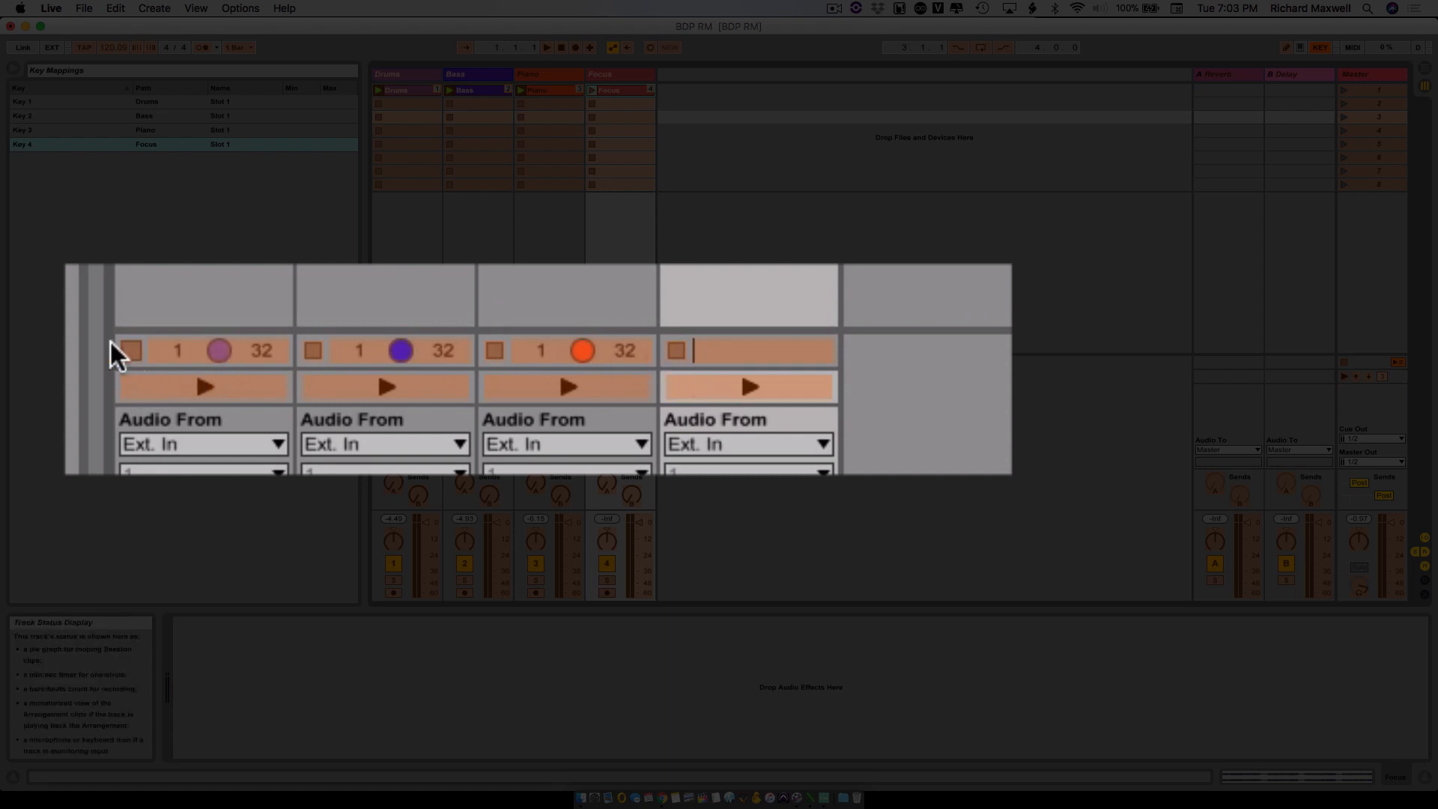
- Map the clip stop controls of the Drums, Bass, Piano and Focus tracks to the q, w, e and r keys
left_click(130, 351)
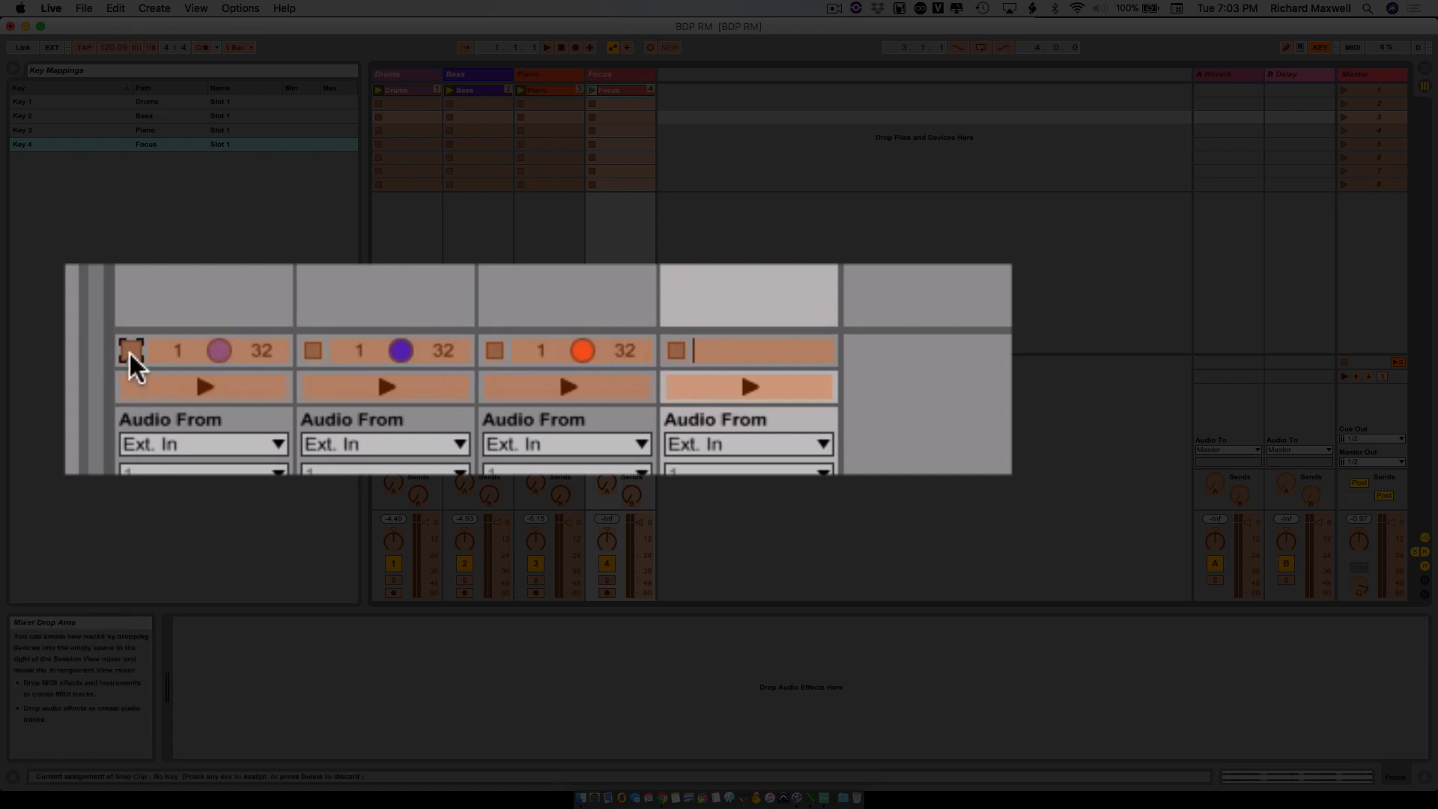
key("5")
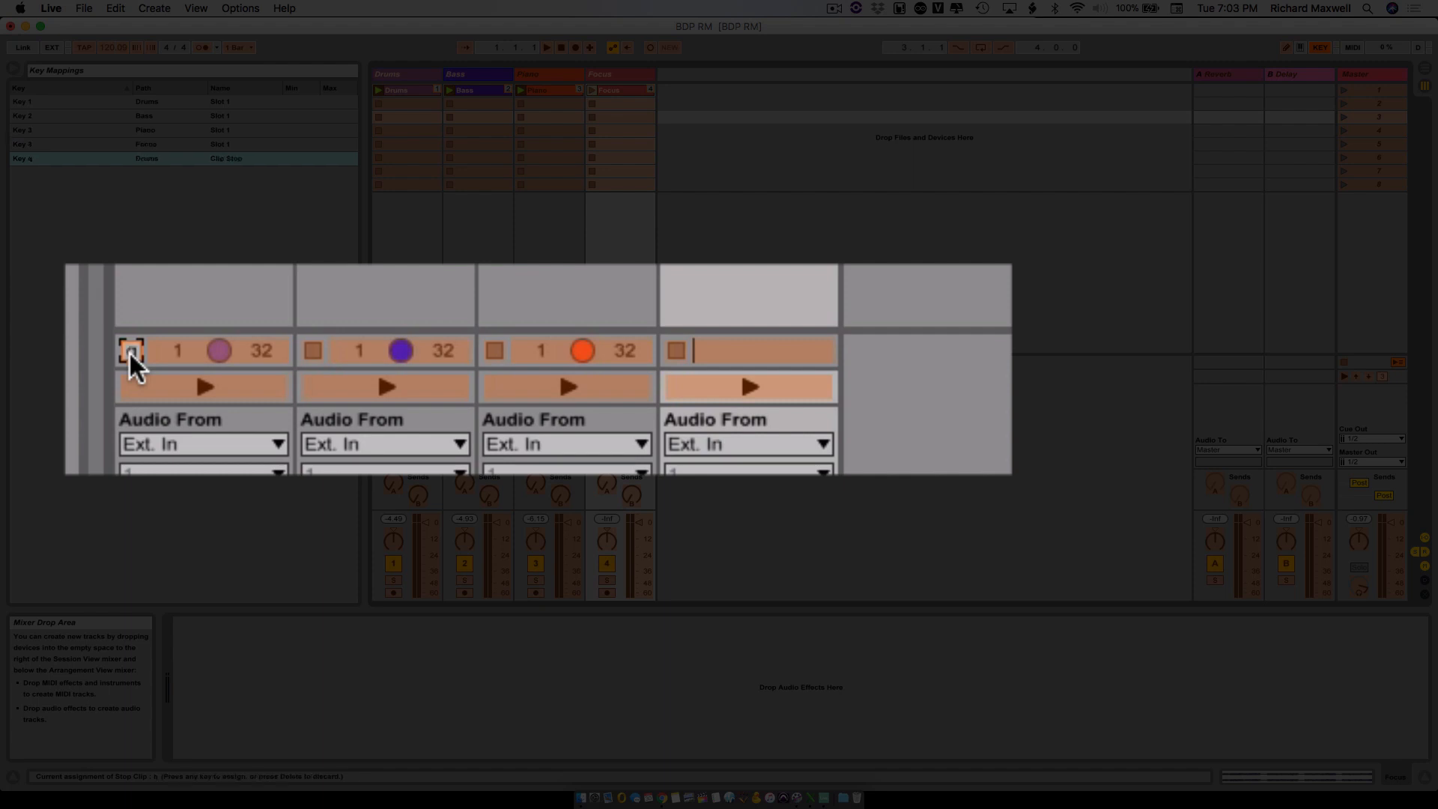
left_click(309, 348)
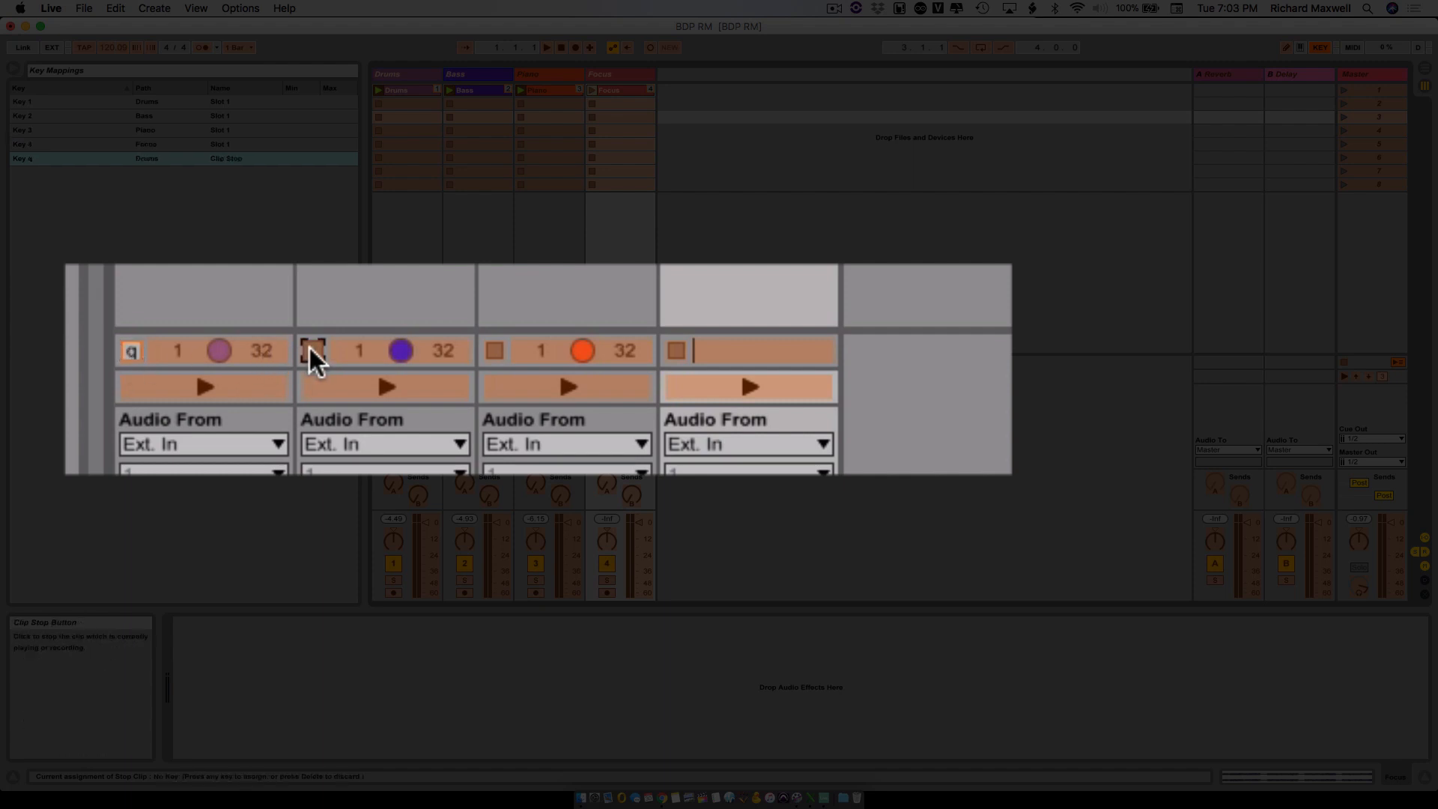
key("w")
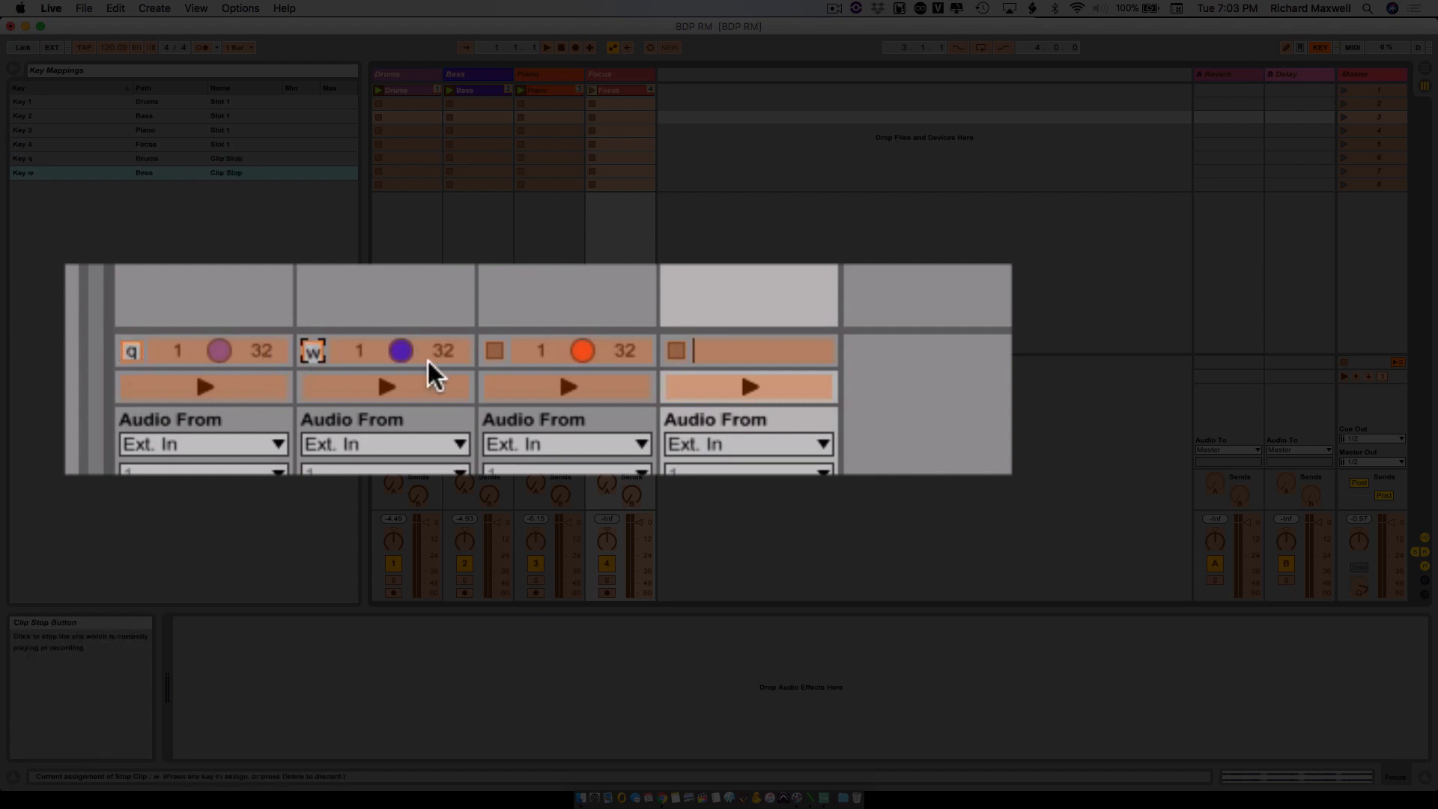
left_click(496, 349)
key("e")
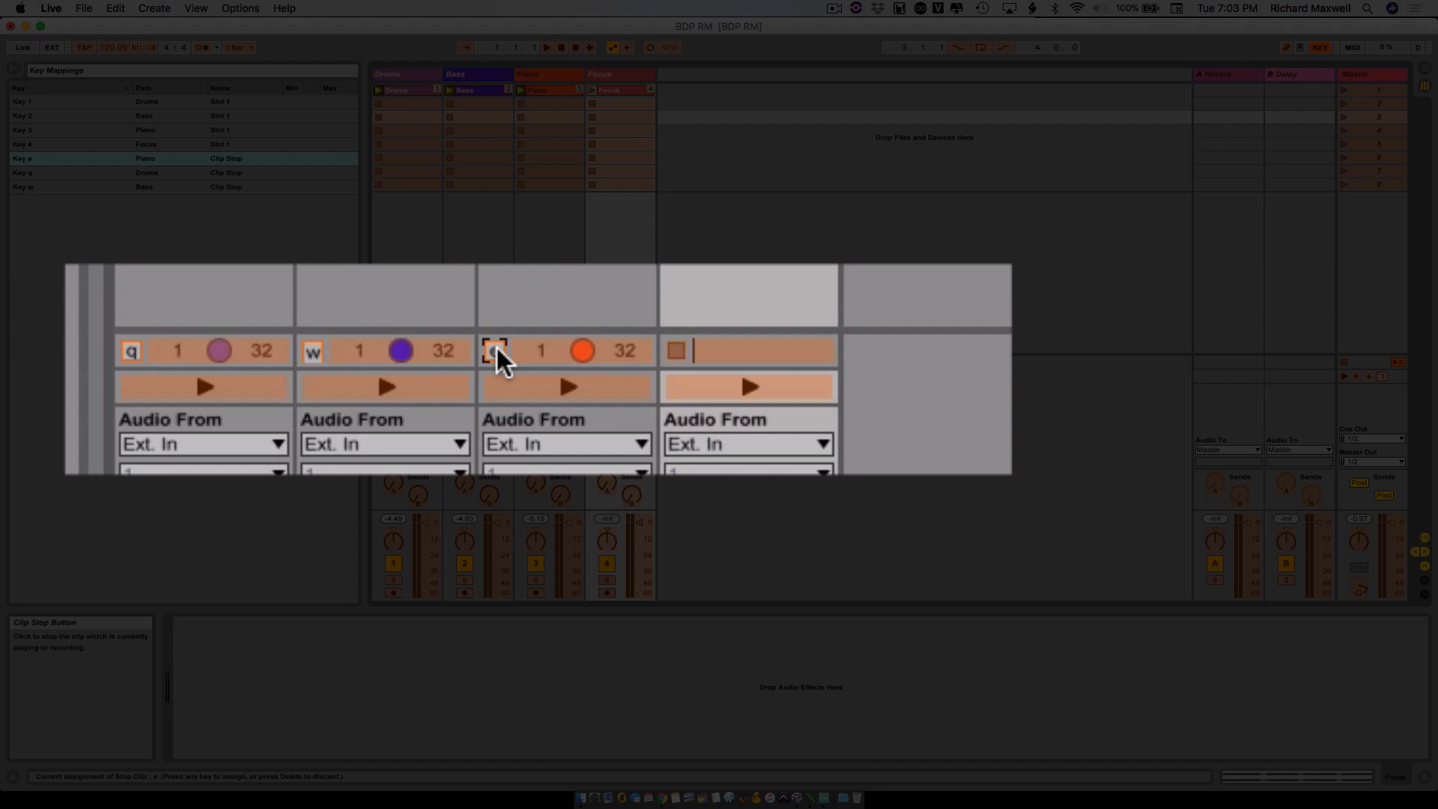
left_click(674, 346)
key("r")
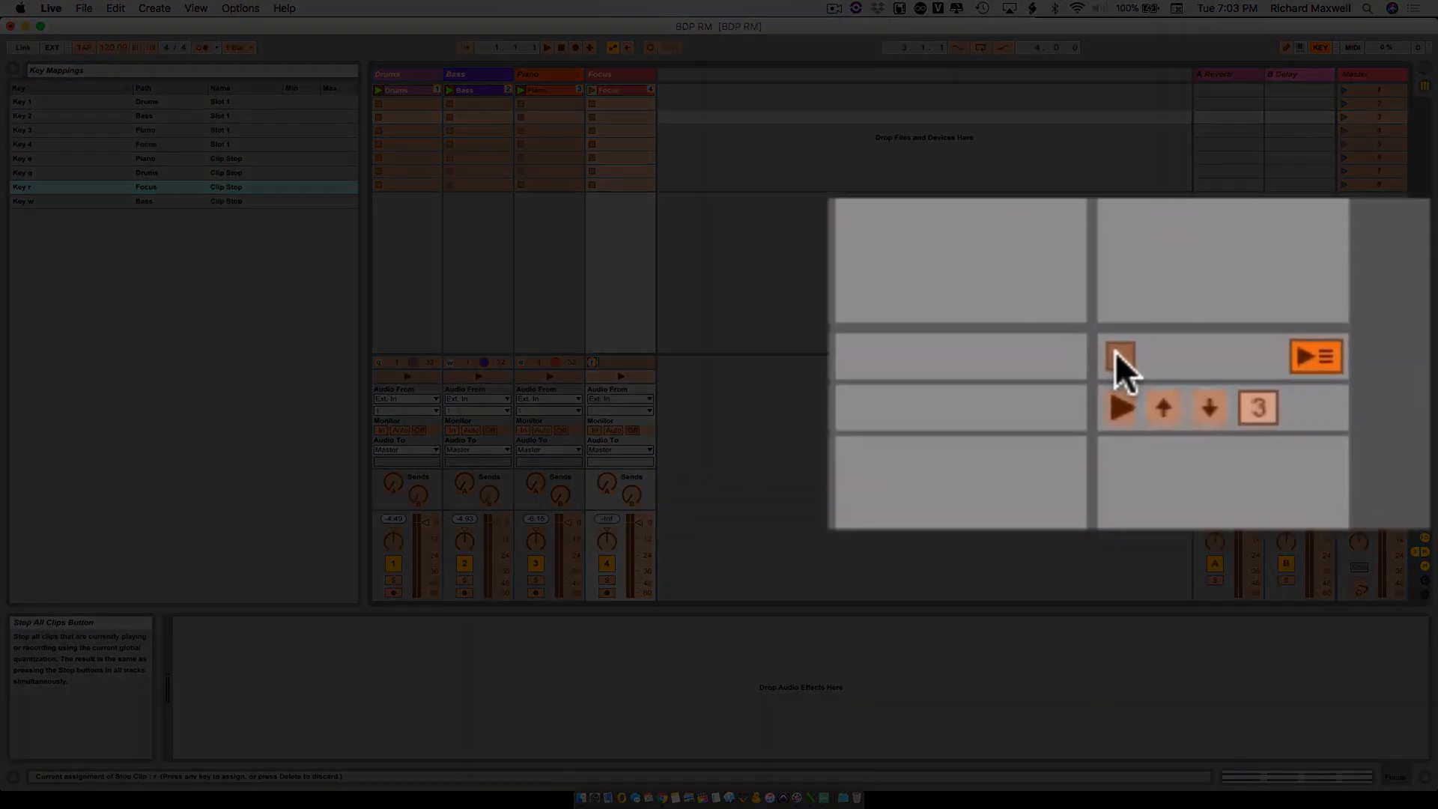
- Map the master Stop All Clips control to the t key and leave key mapping mode
left_click(1117, 352)
key("t")
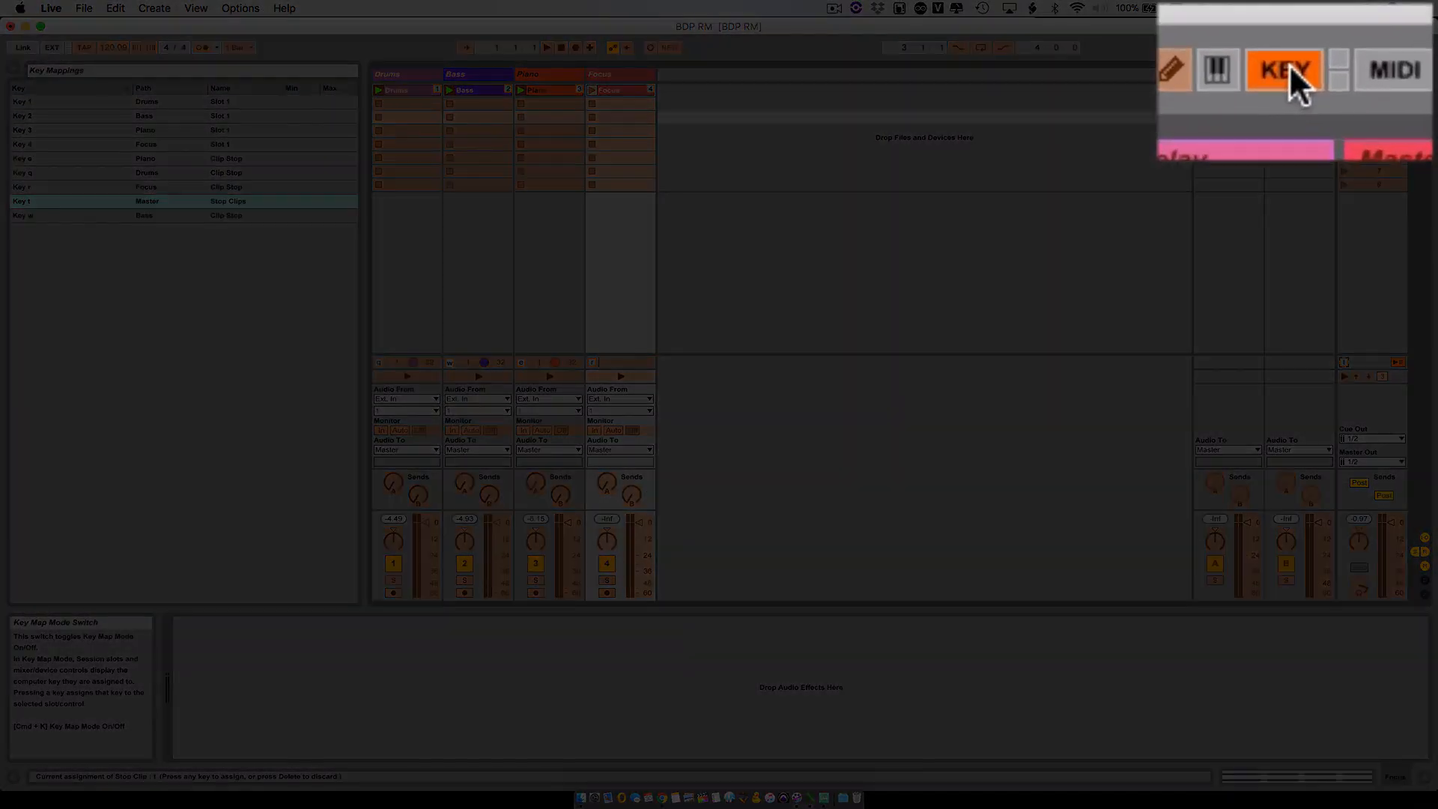
left_click(1289, 65)
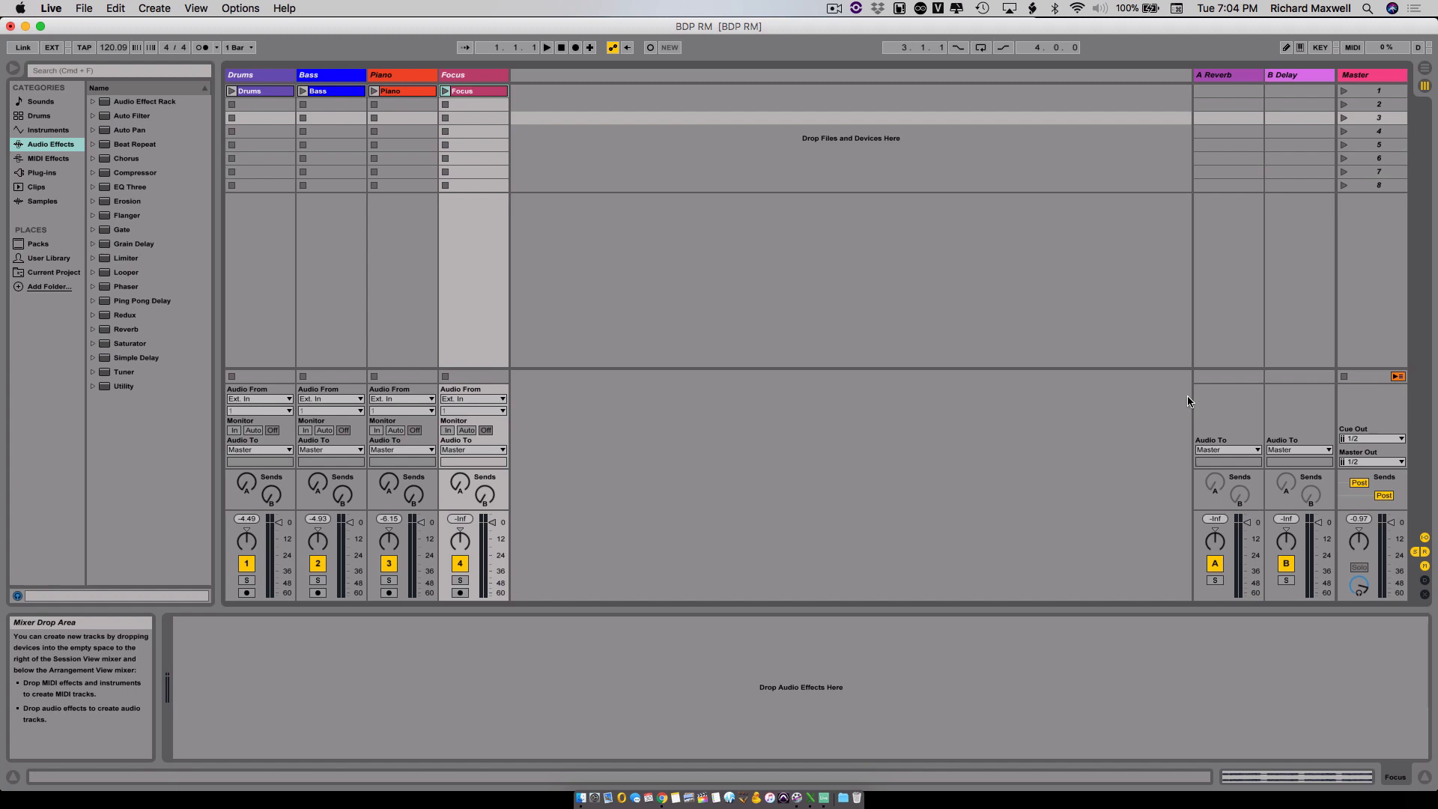
- Trigger the Bass, Drums, Piano and Focus clips with their mapped keys to hear them together, and stop playback
key("space")
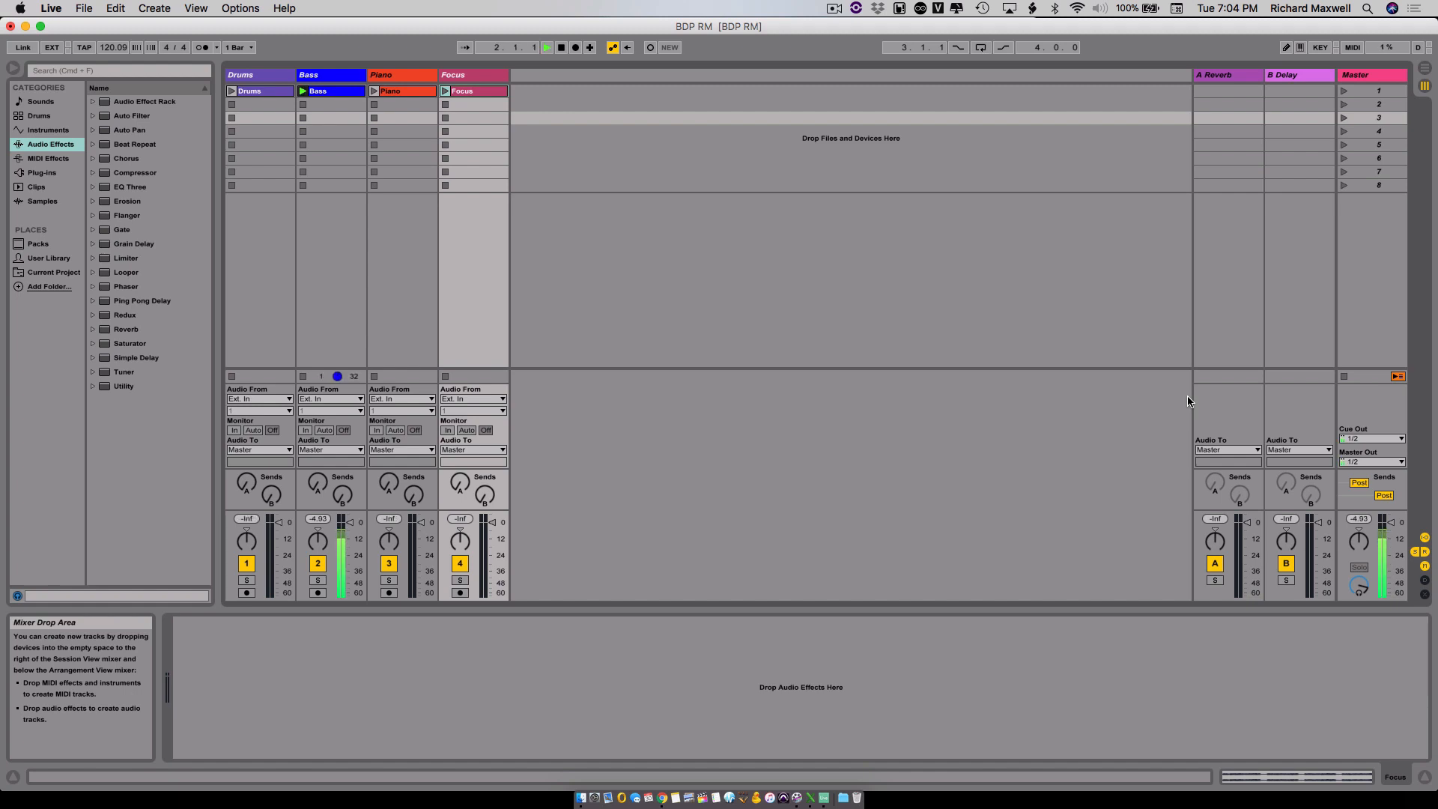
key("1")
key("3")
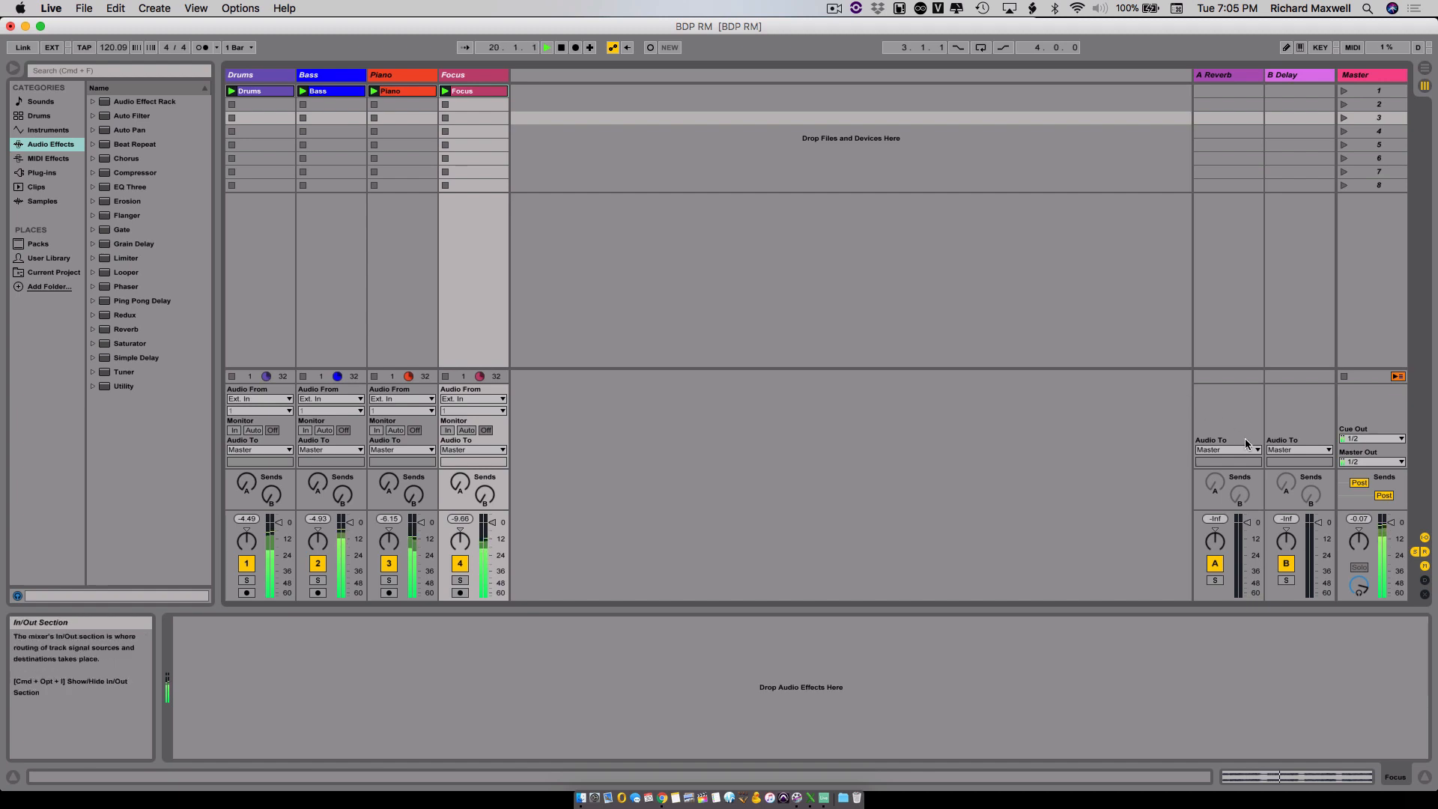
key("space")
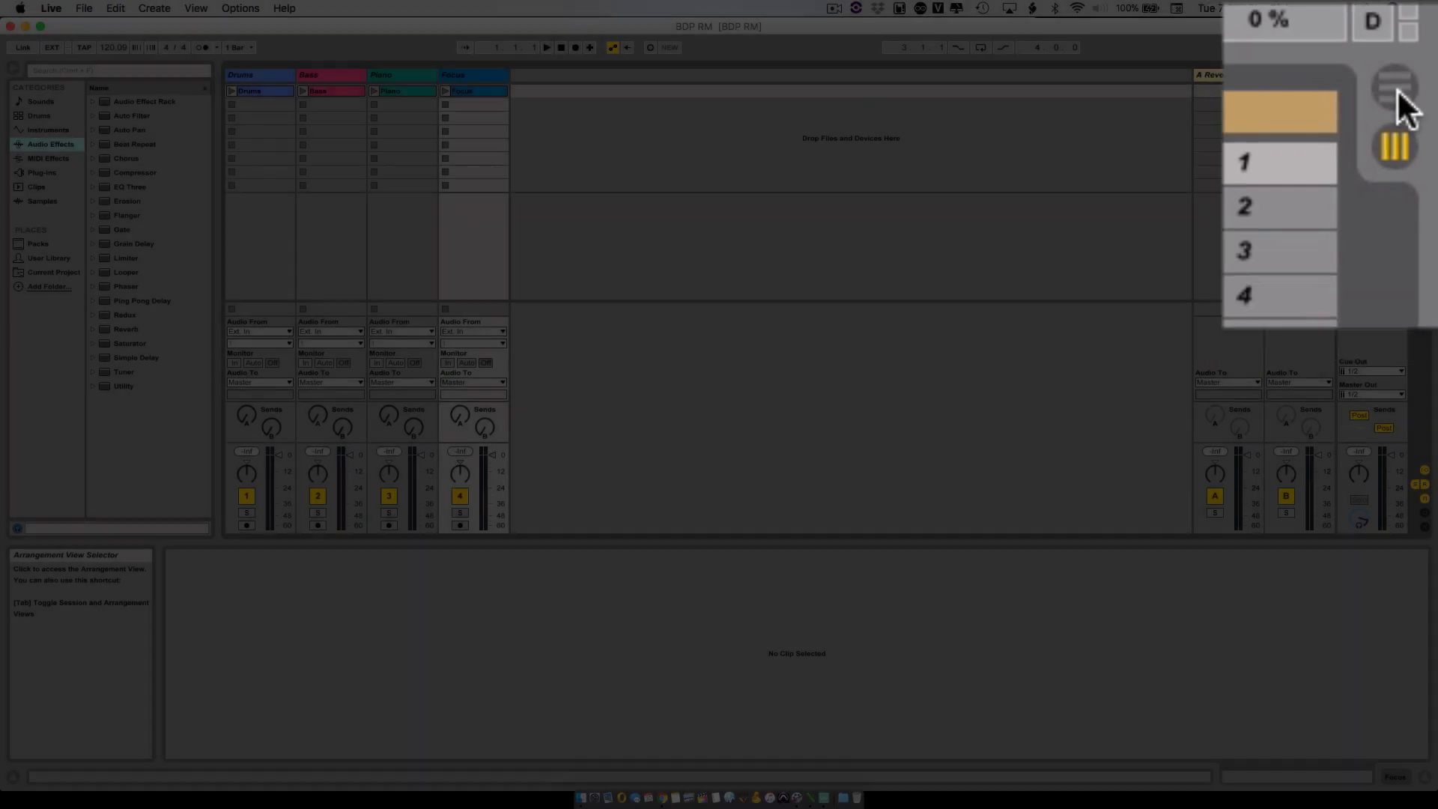
- Switch to the Arrangement View, reactivate the arrangement, and play its opening section before stopping playback
left_click(1426, 71)
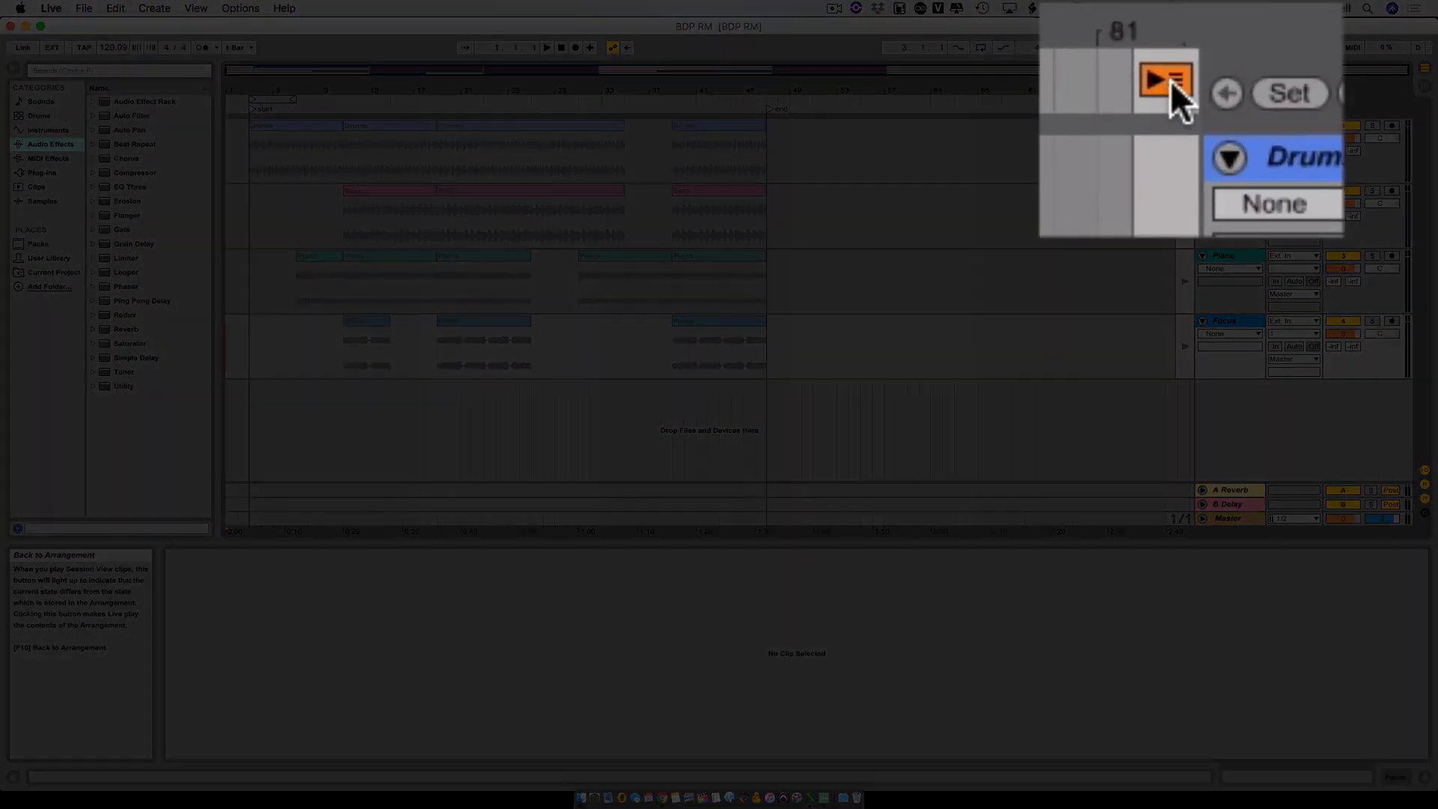
left_click(1187, 108)
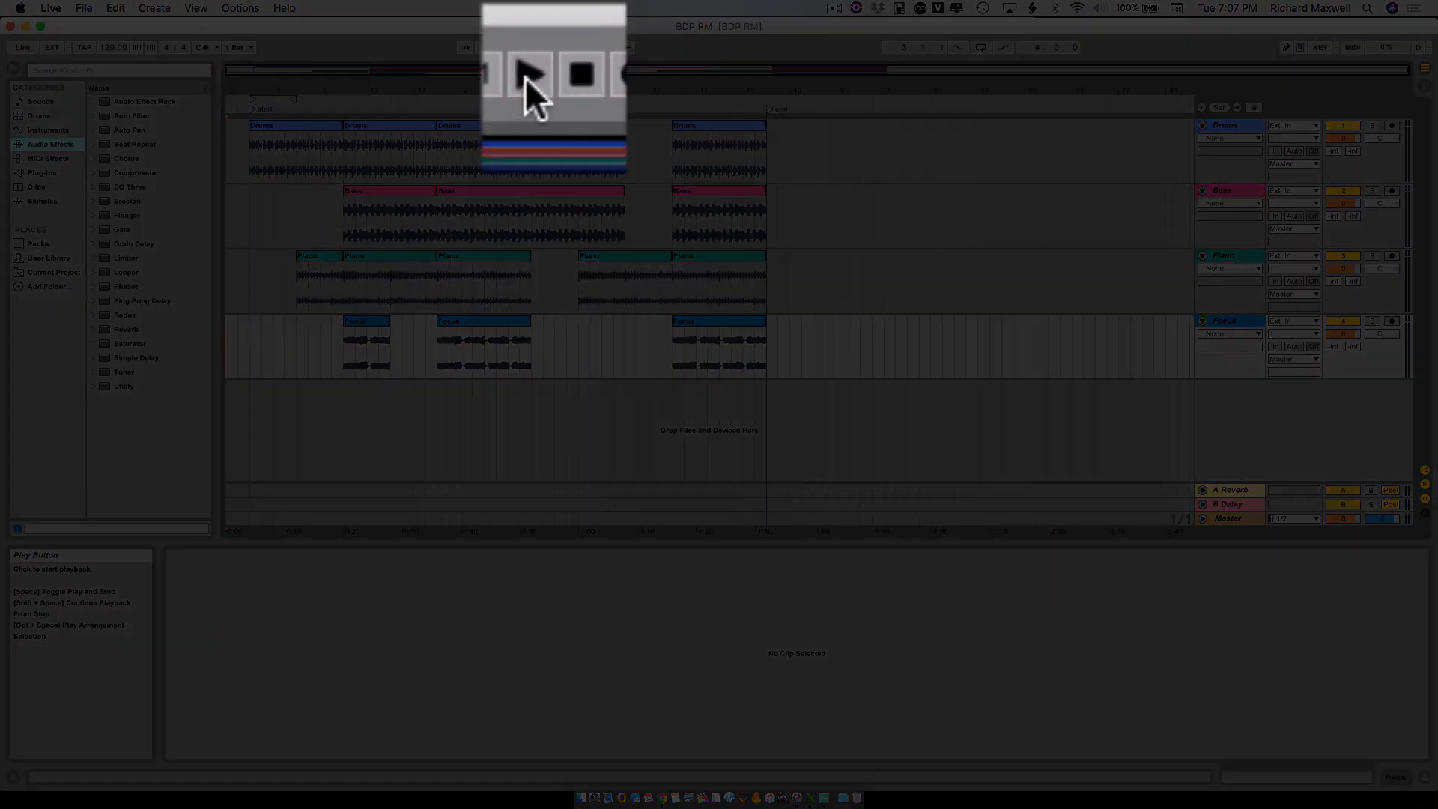
left_click(529, 66)
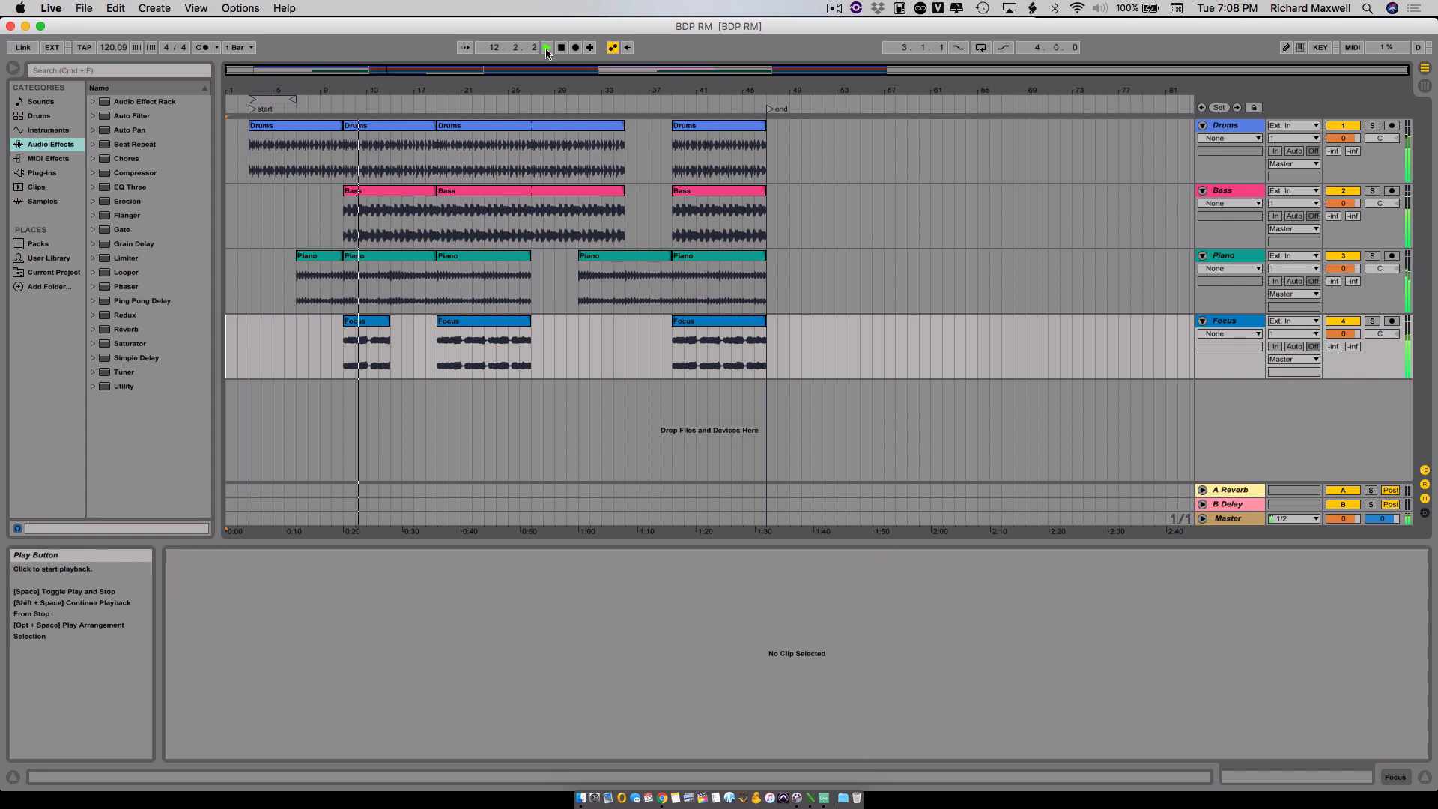
left_click(563, 48)
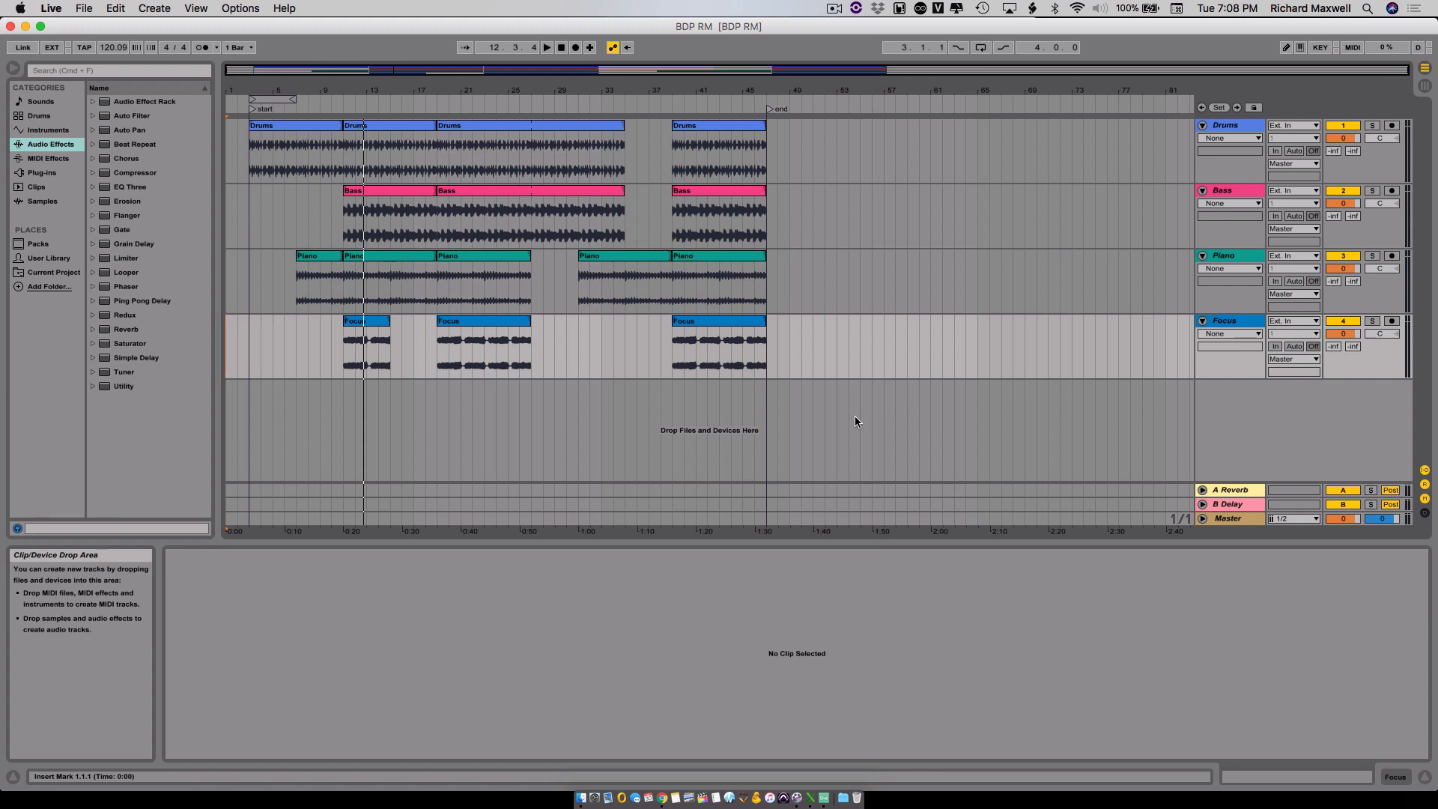
- Try moving the last Drums clip to bar 55, past the end of the song, and undo the change
left_click_drag(765, 140, 905, 141)
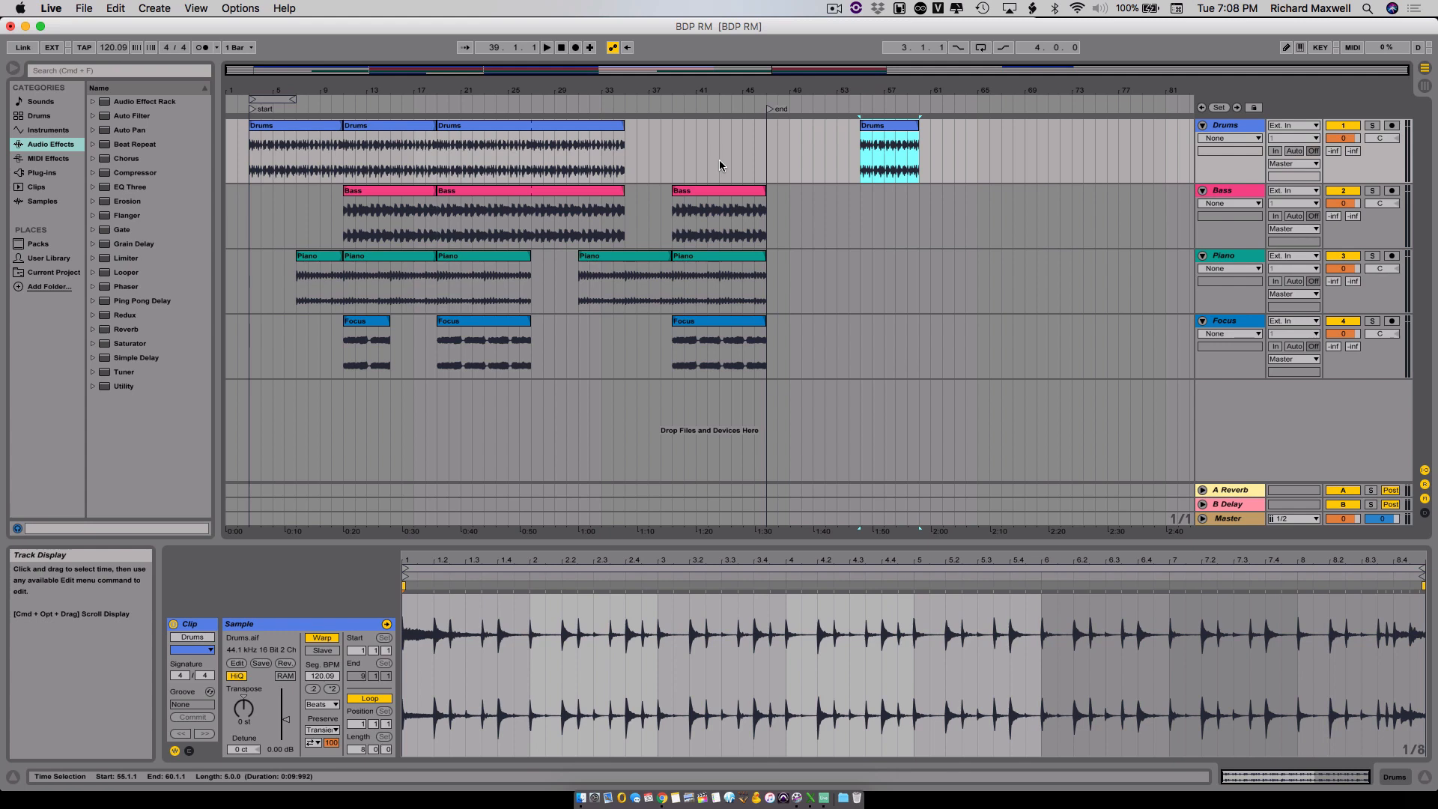
key("super+z")
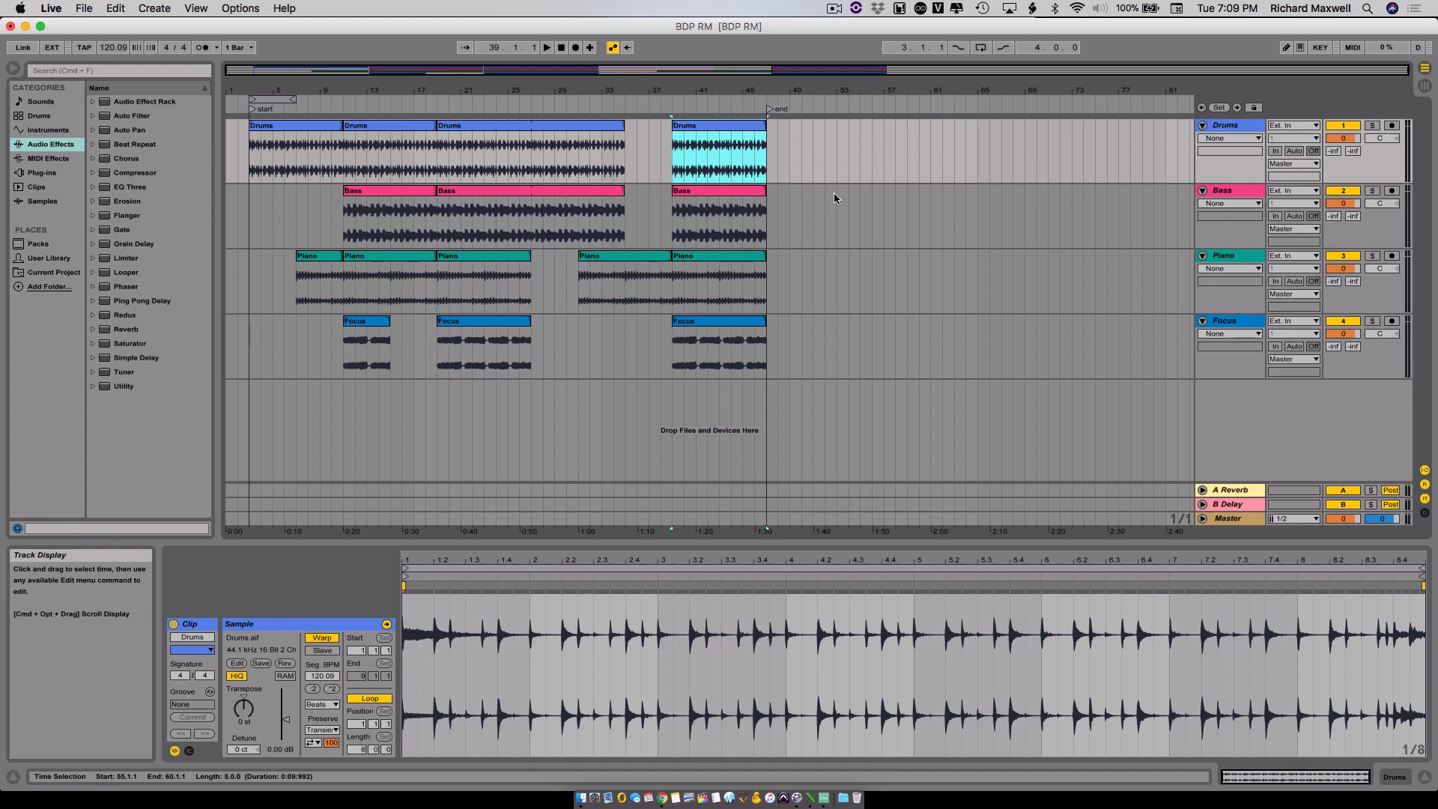
left_click(810, 139)
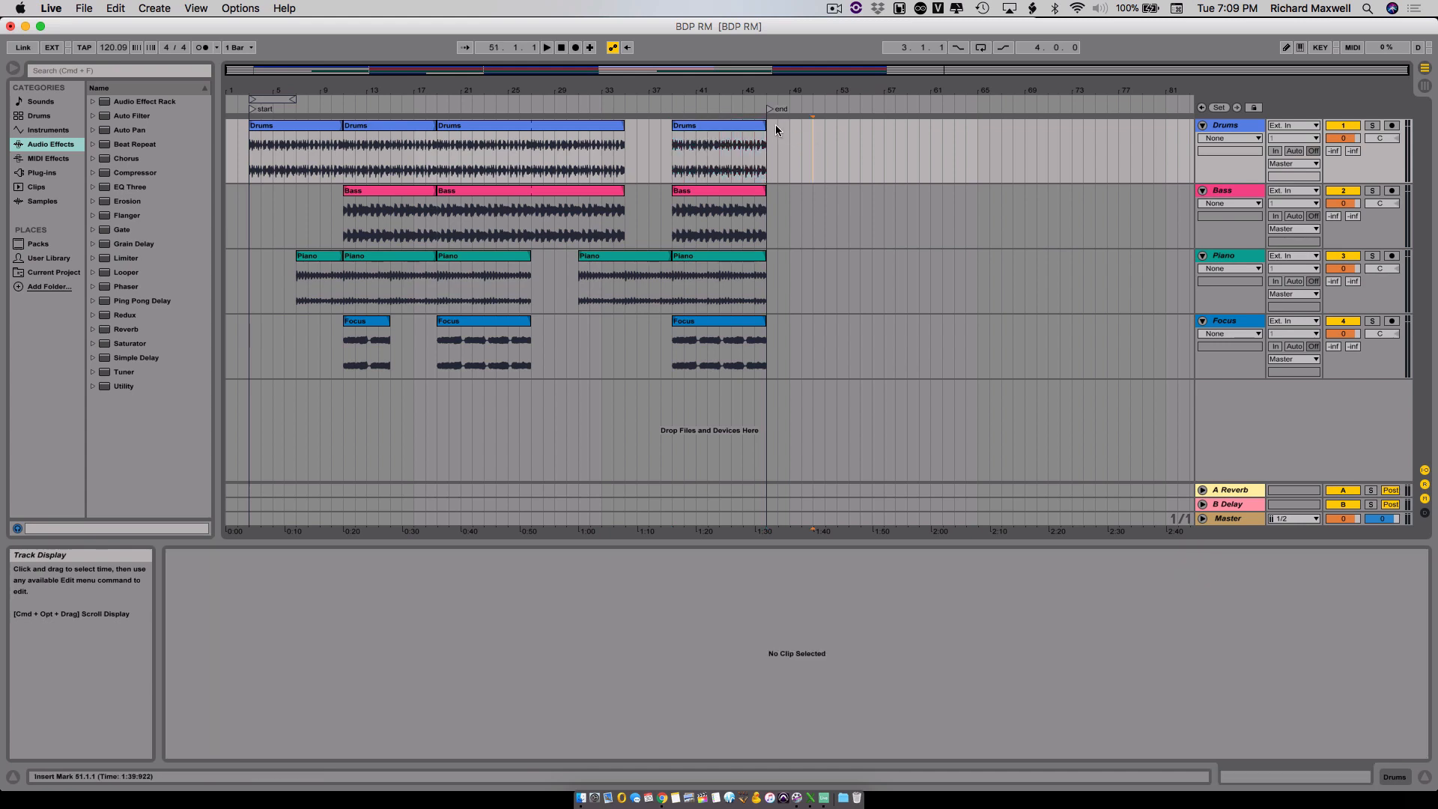
- Select the whole arrangement from bar 3 to bar 47 across all tracks, and select the four tracks from Drums through Focus
left_click_drag(768, 127, 249, 378)
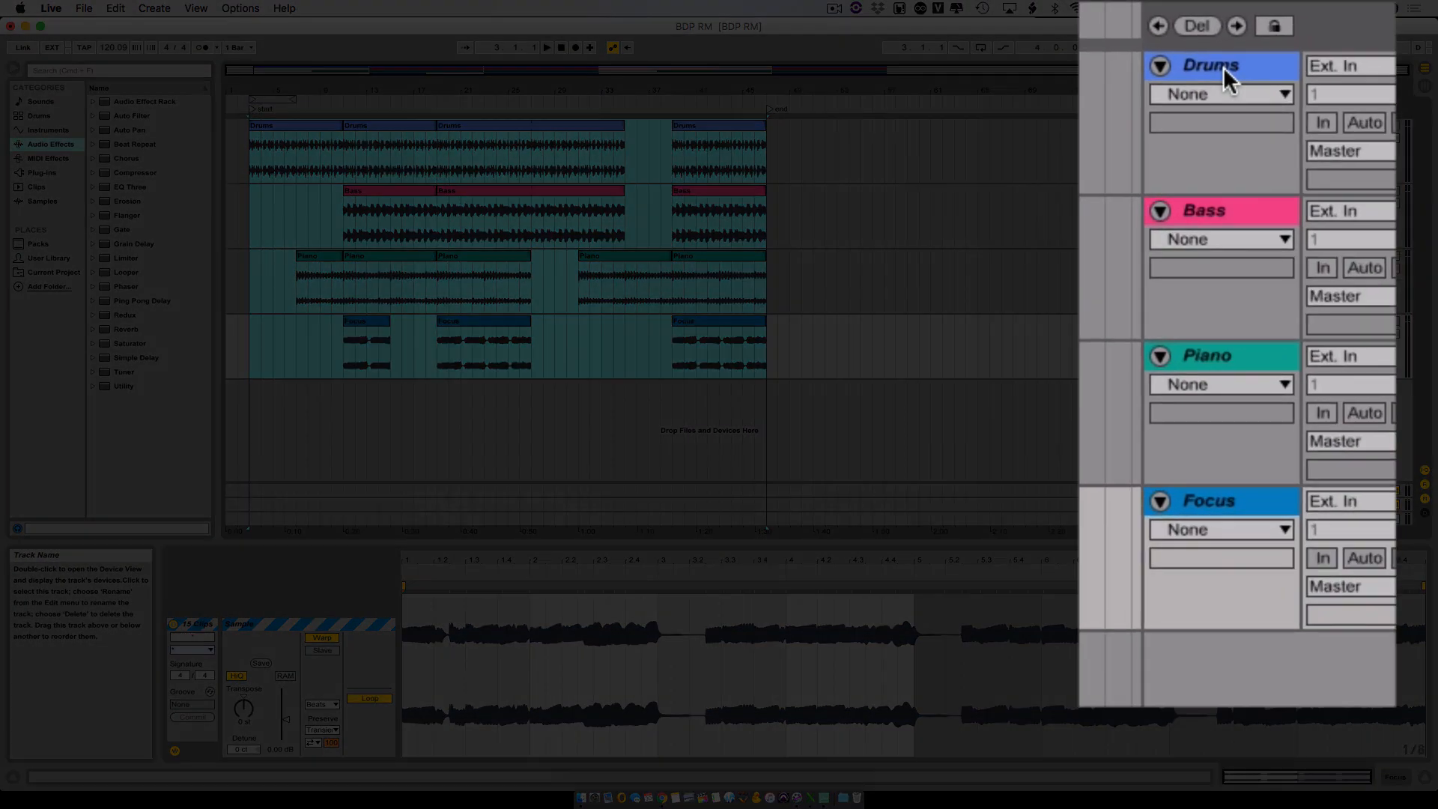
left_click(1230, 126)
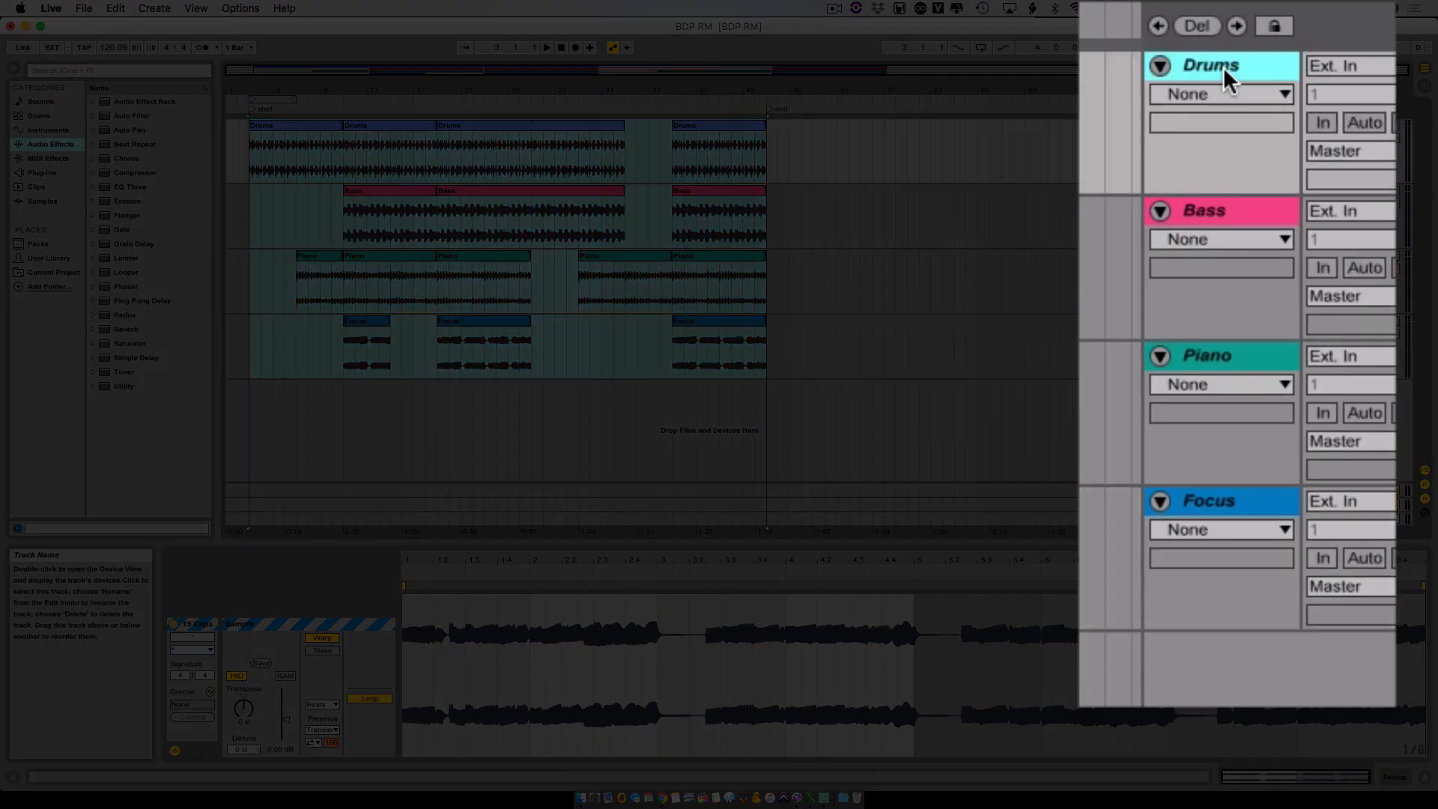
left_click(1248, 506, "shift")
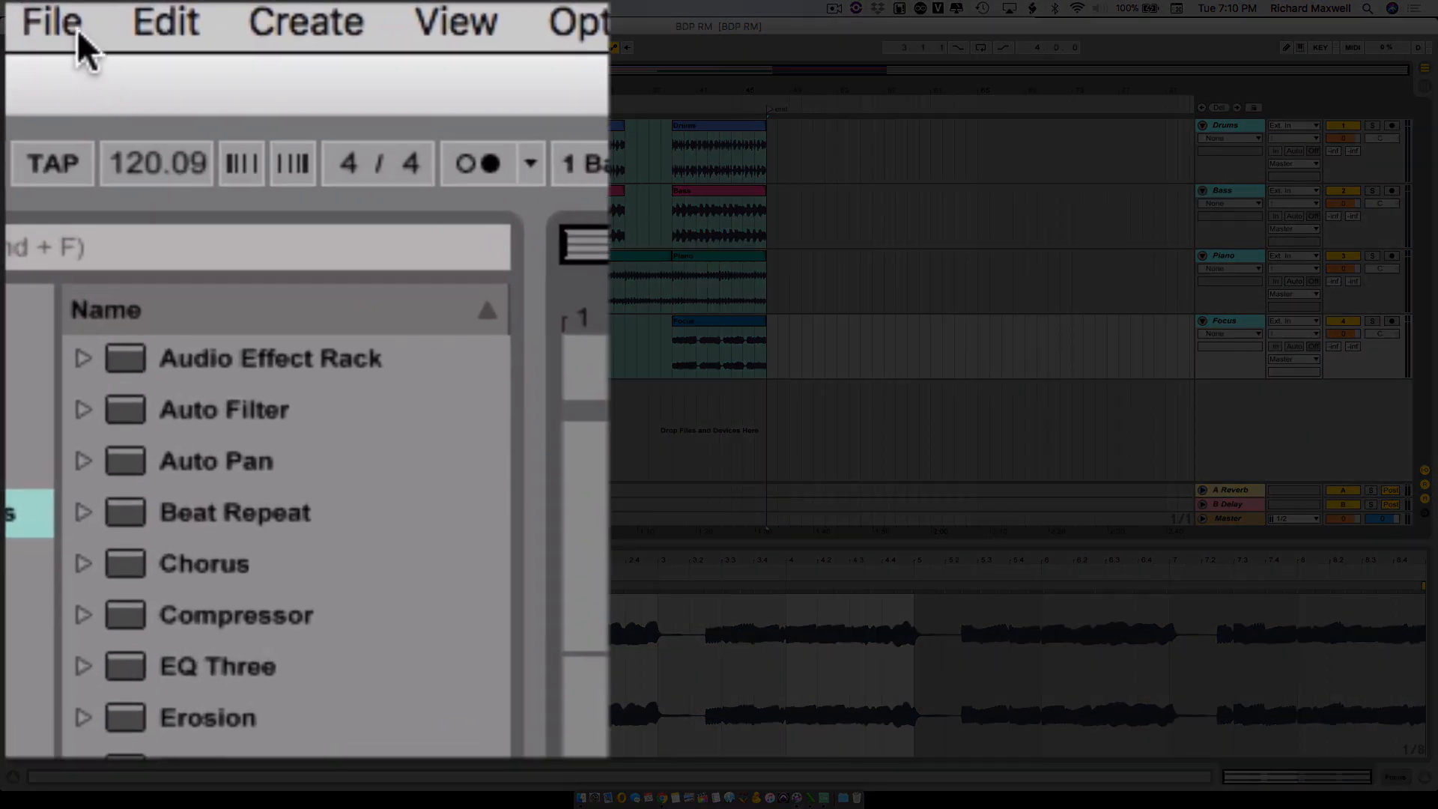
- Open the audio export settings and set the rendered track to Selected Tracks Only
left_click(84, 9)
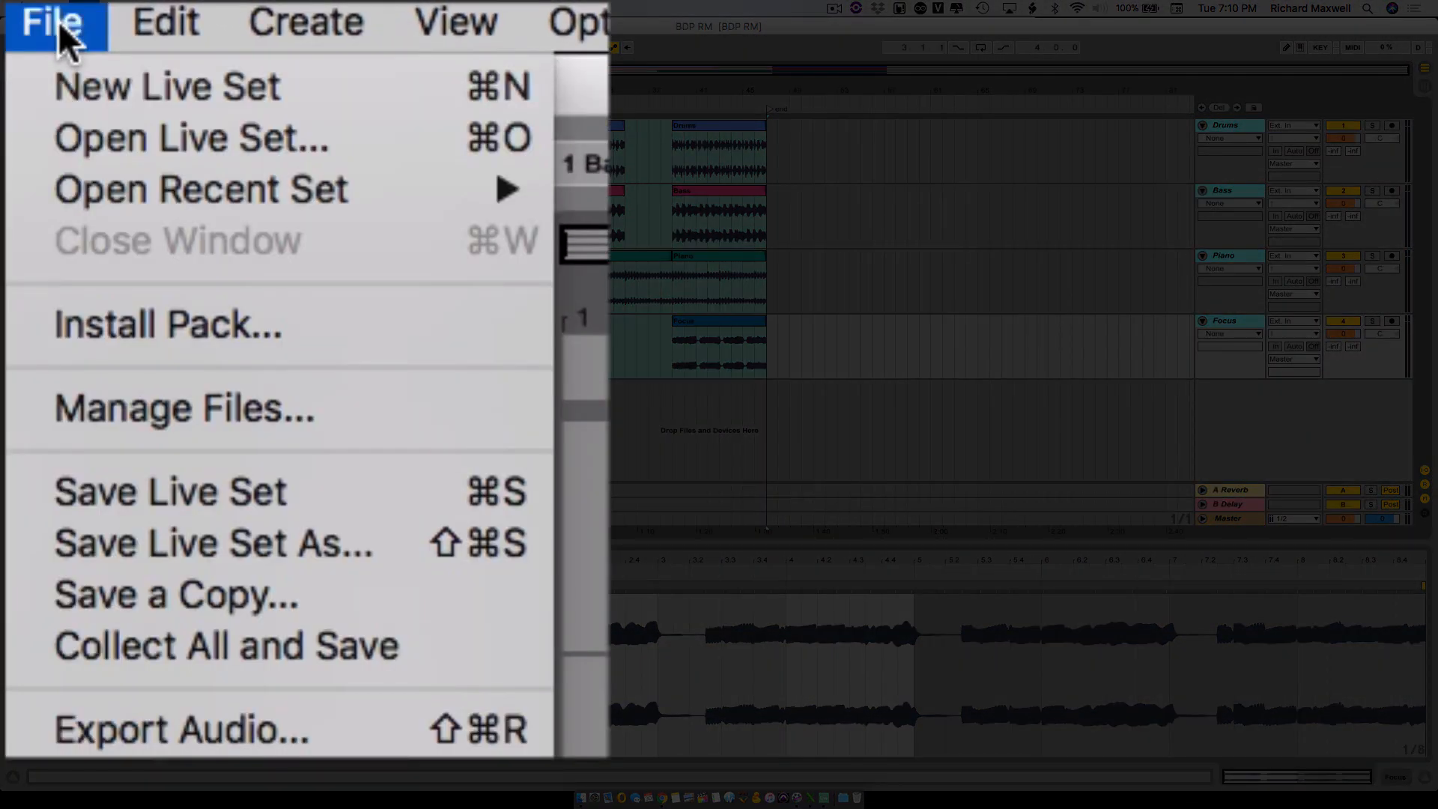
left_click(326, 739)
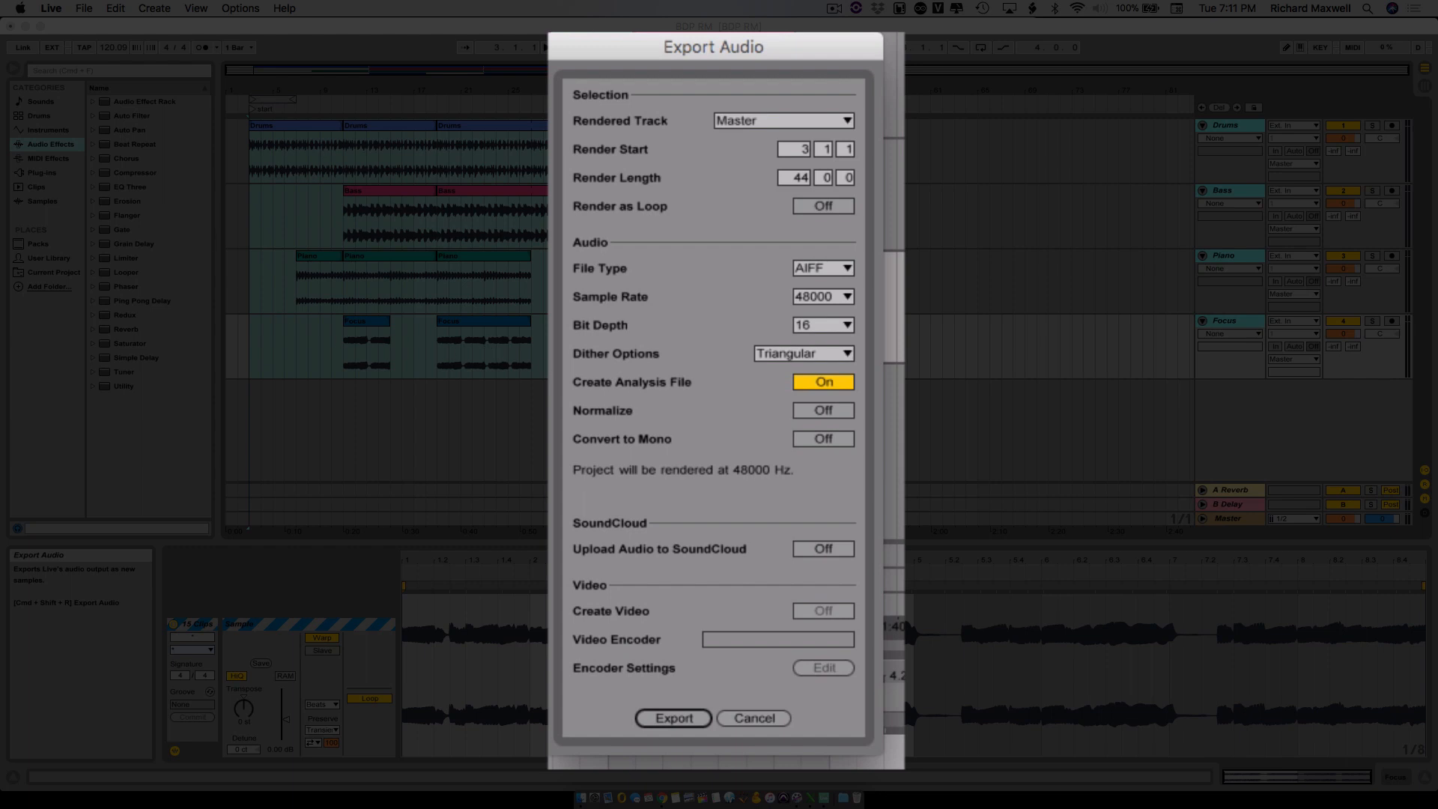
left_click(775, 119)
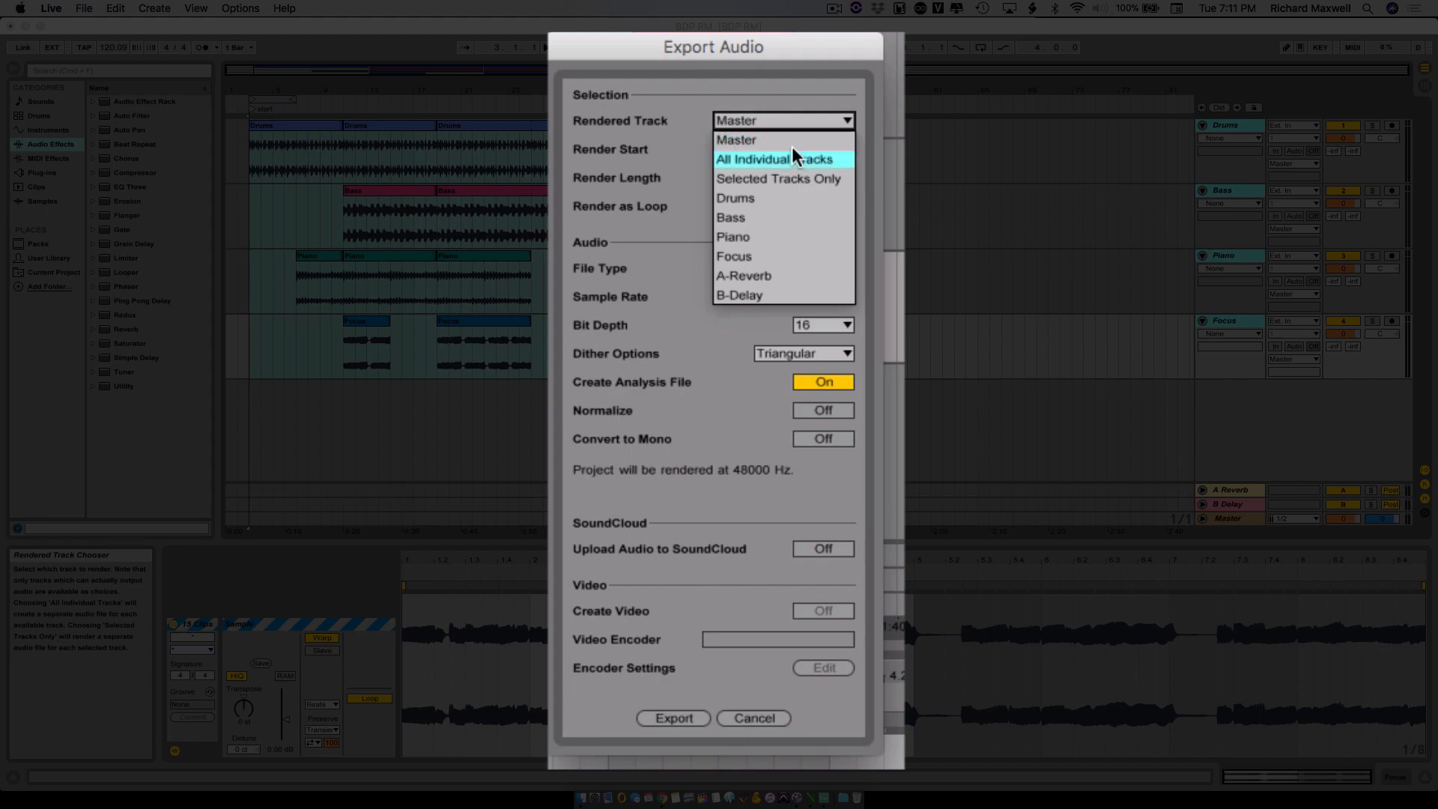
left_click(832, 180)
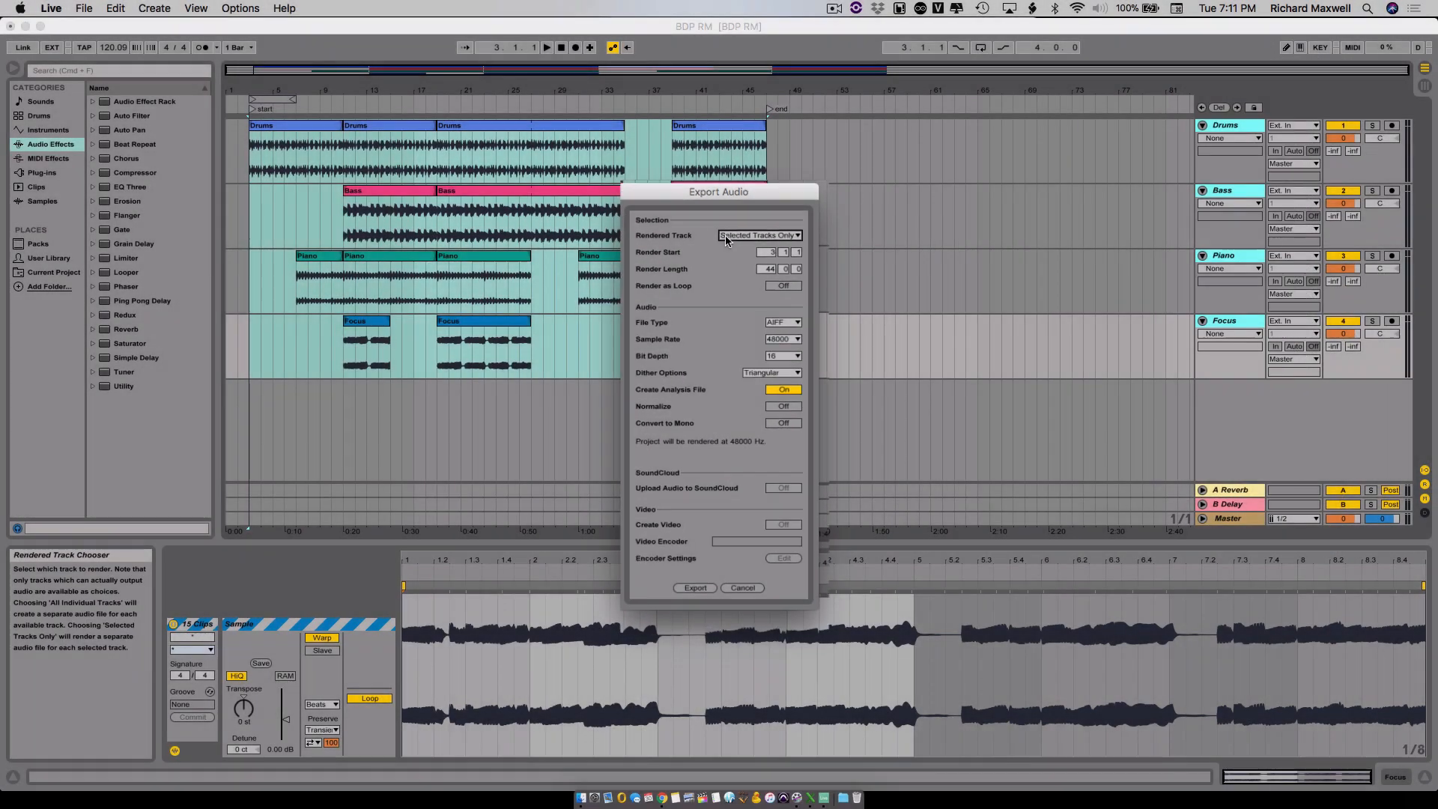
left_click(725, 239)
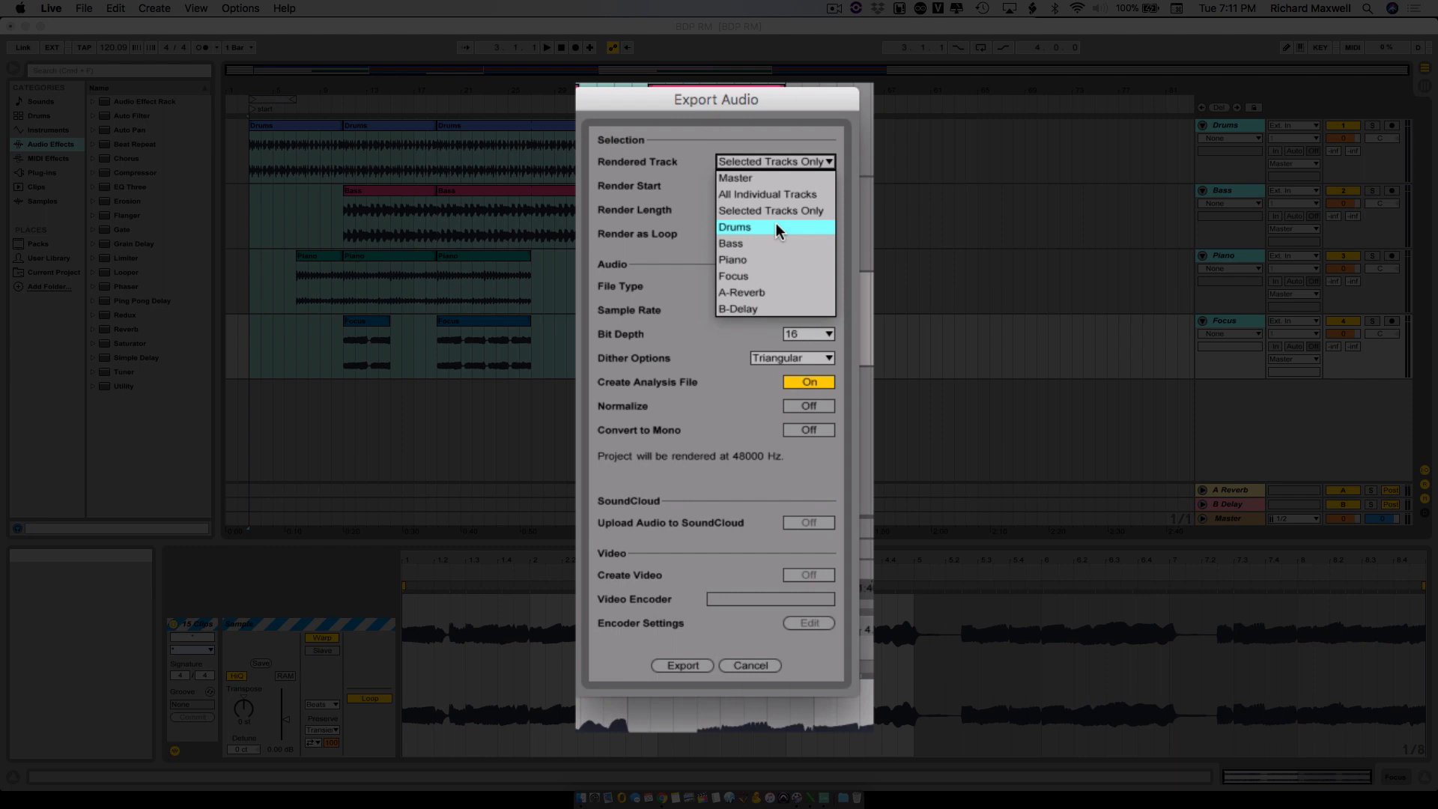
left_click(804, 209)
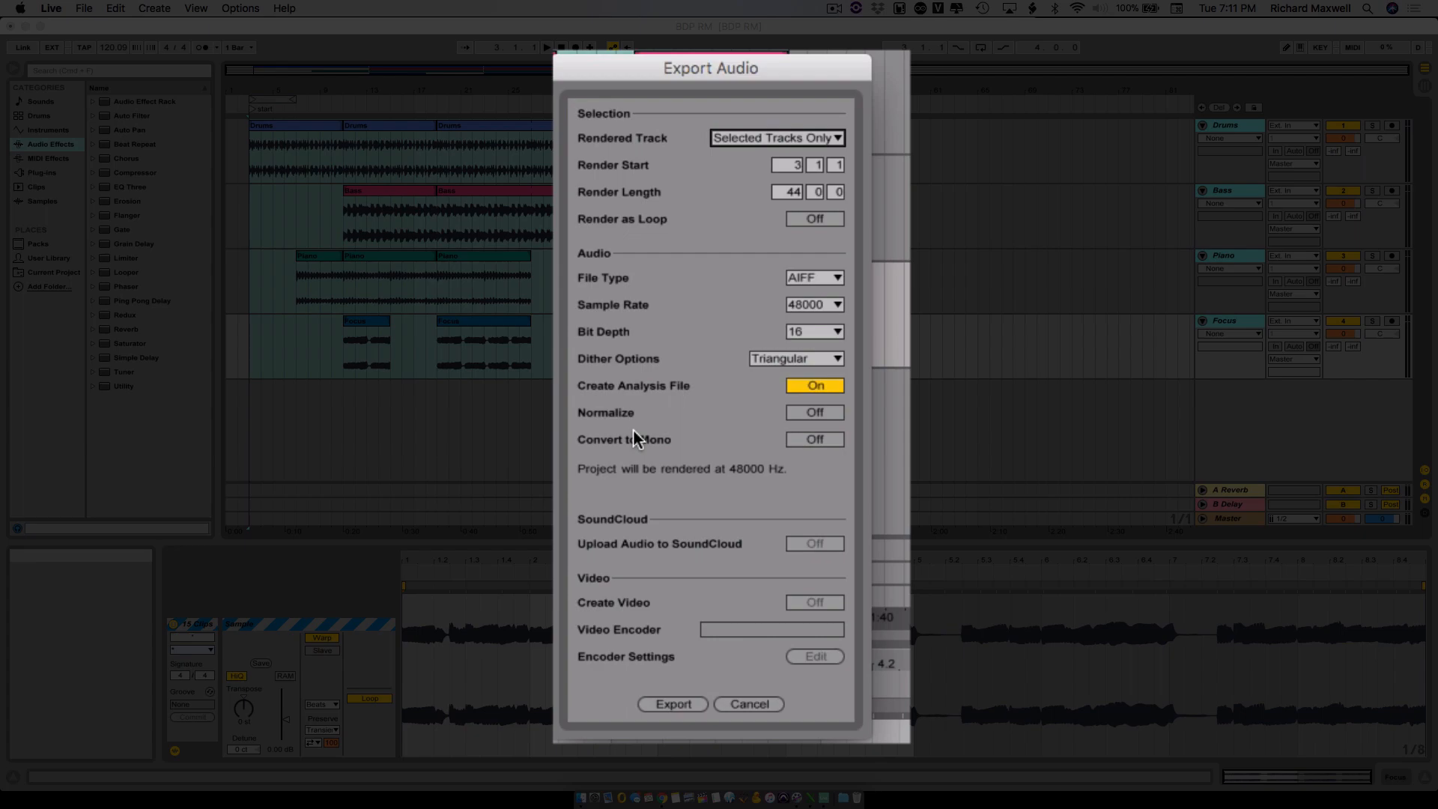
- Export the stems under the name BDP RM into a new folder named AL Stems inside Bridging DAWs RM on the CMAS Data drive
left_click(672, 704)
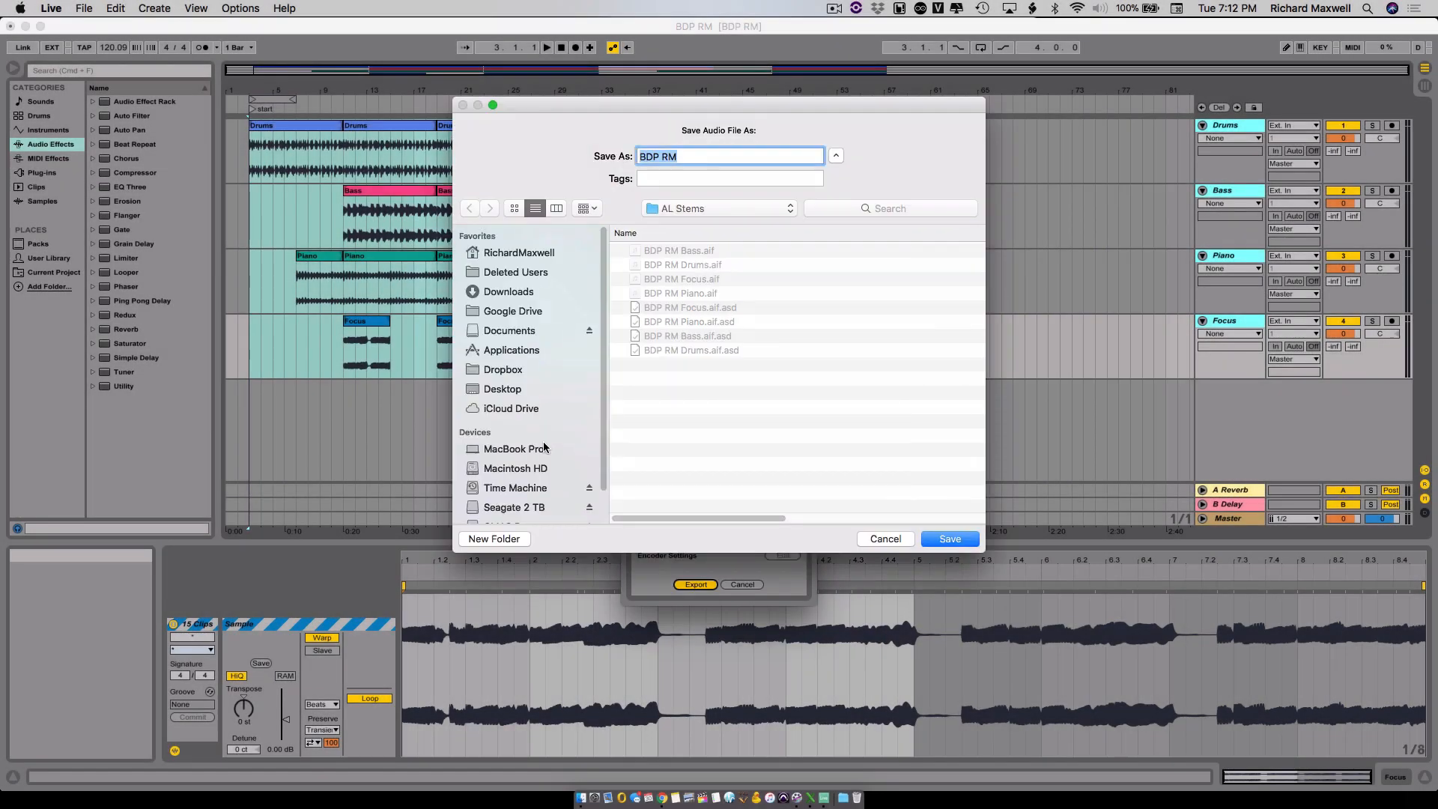
scroll(544, 448, "down", 2)
left_click(524, 494)
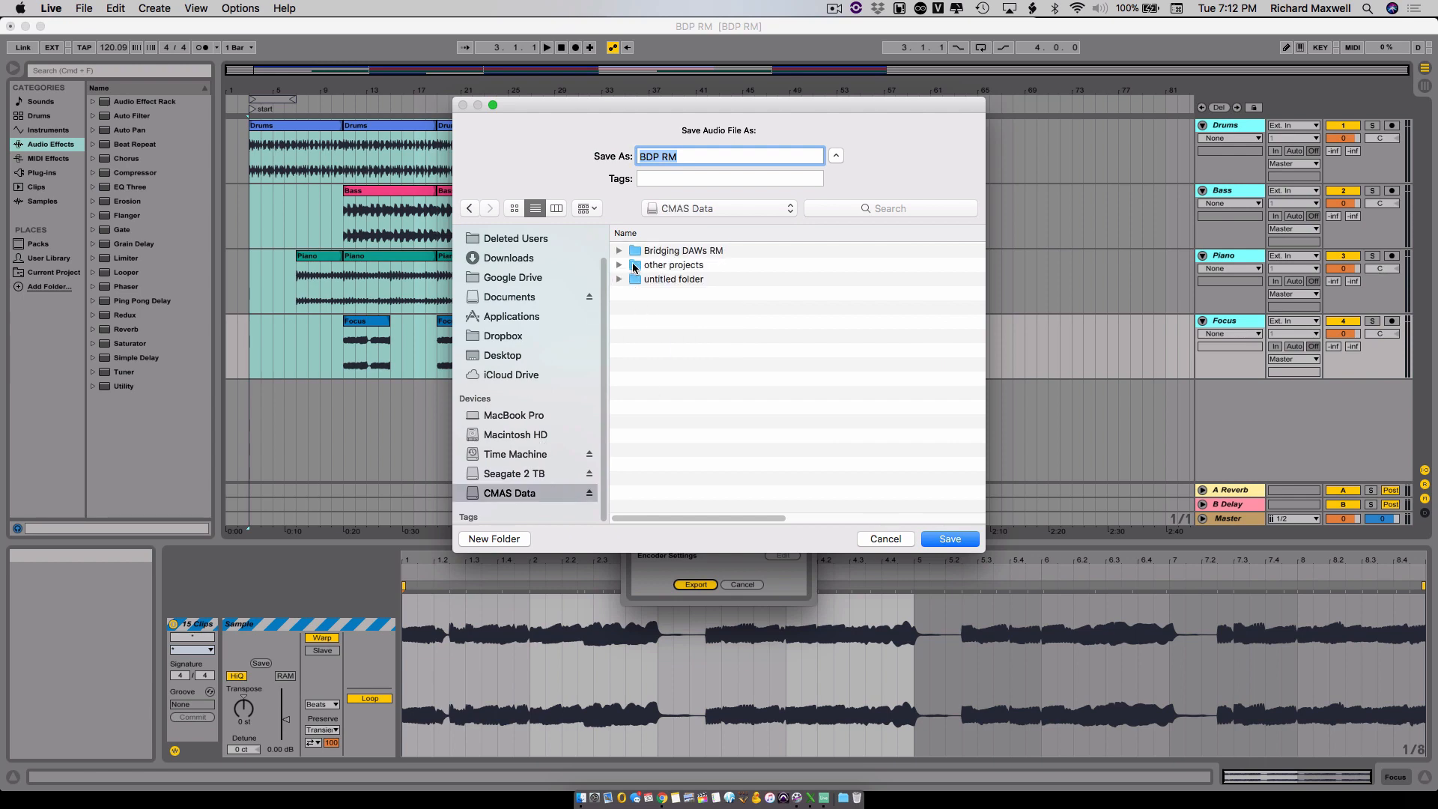
double_click(728, 251)
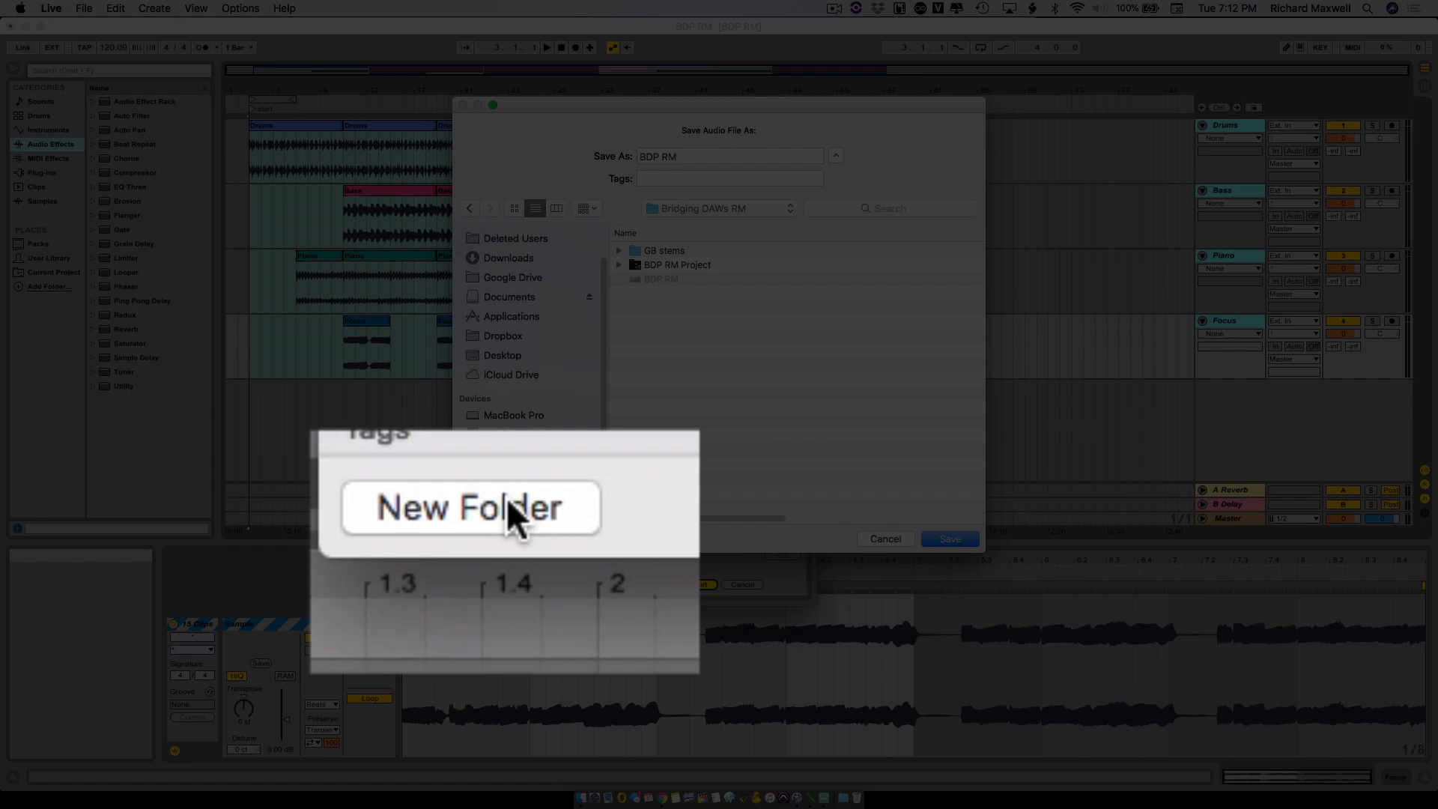
left_click(500, 540)
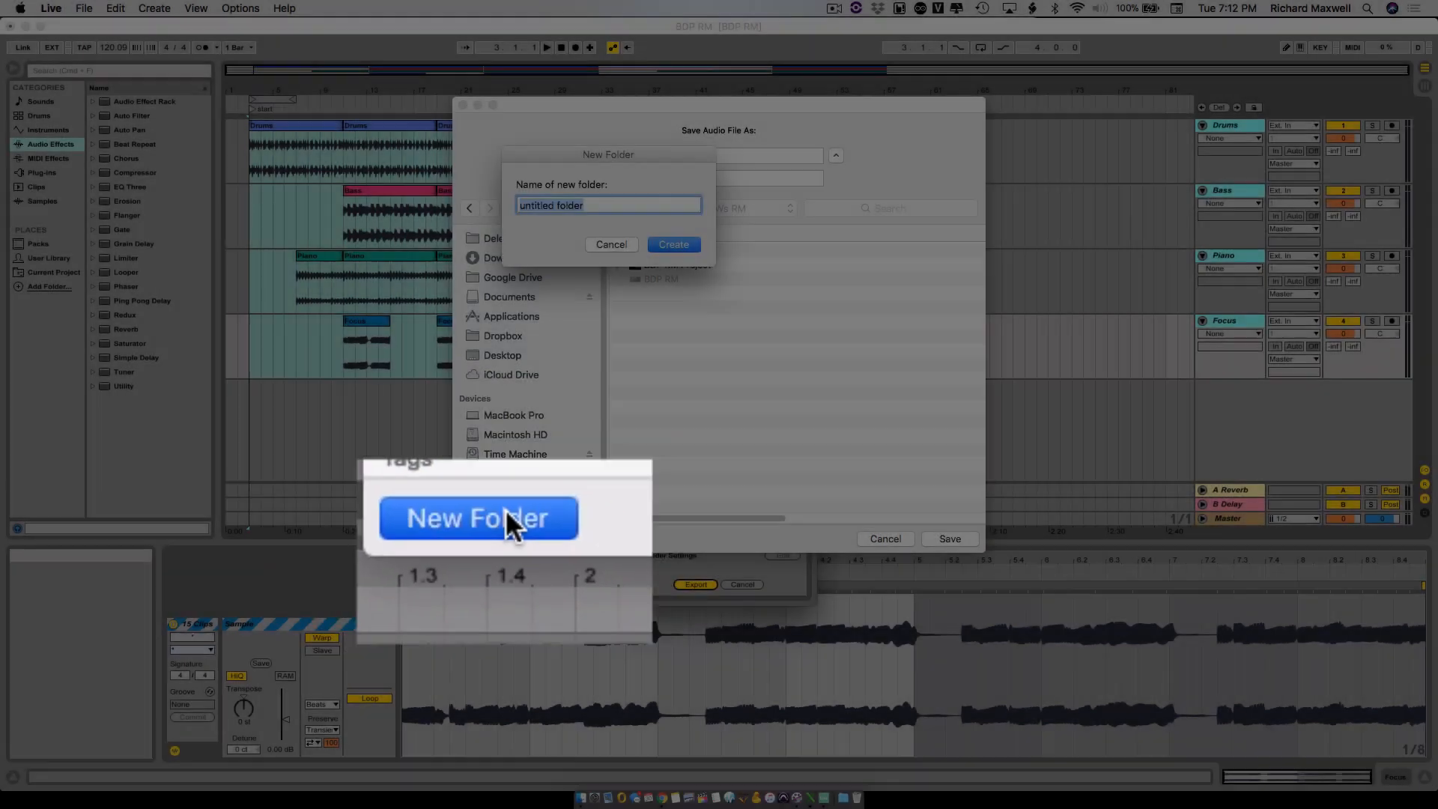
type("AL S")
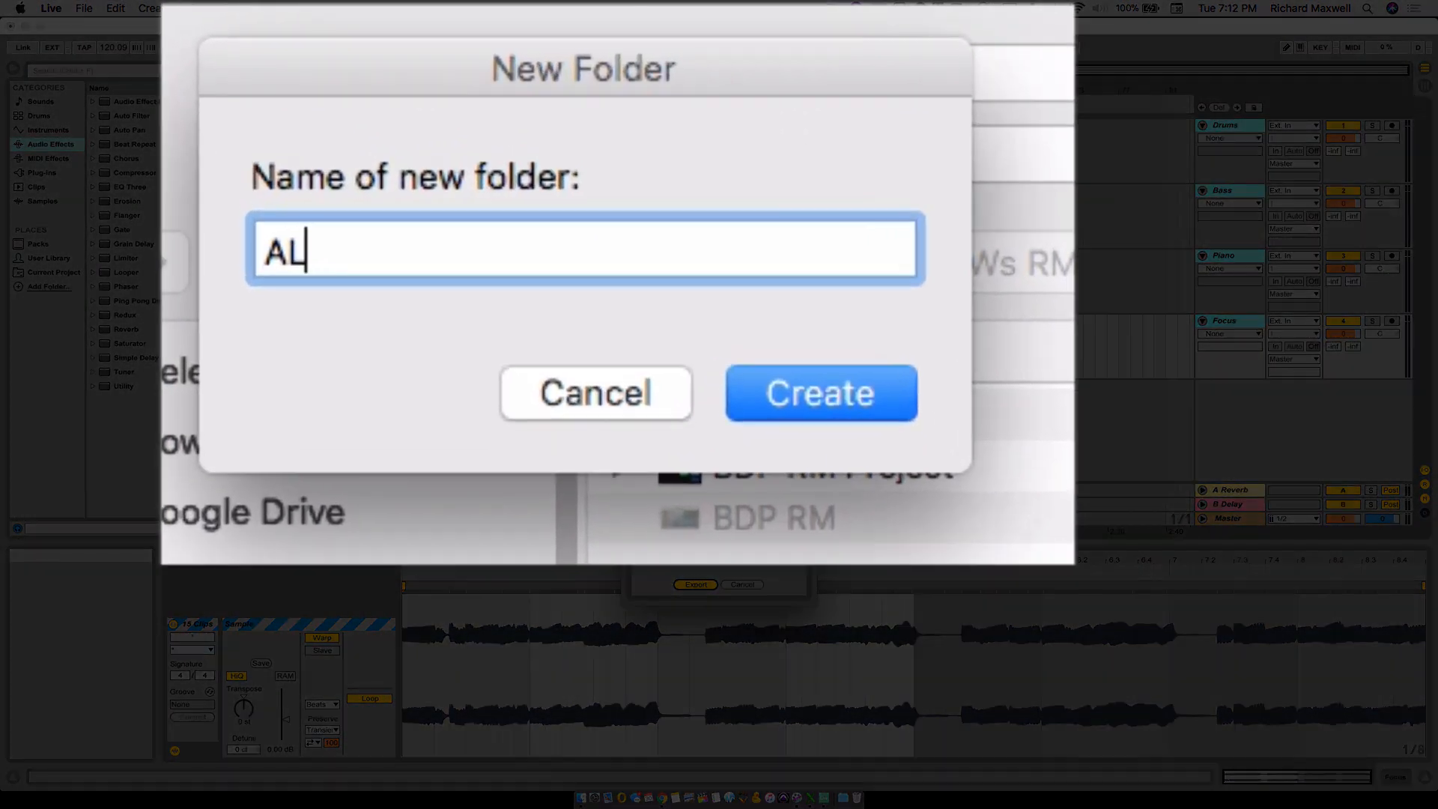
type("tems")
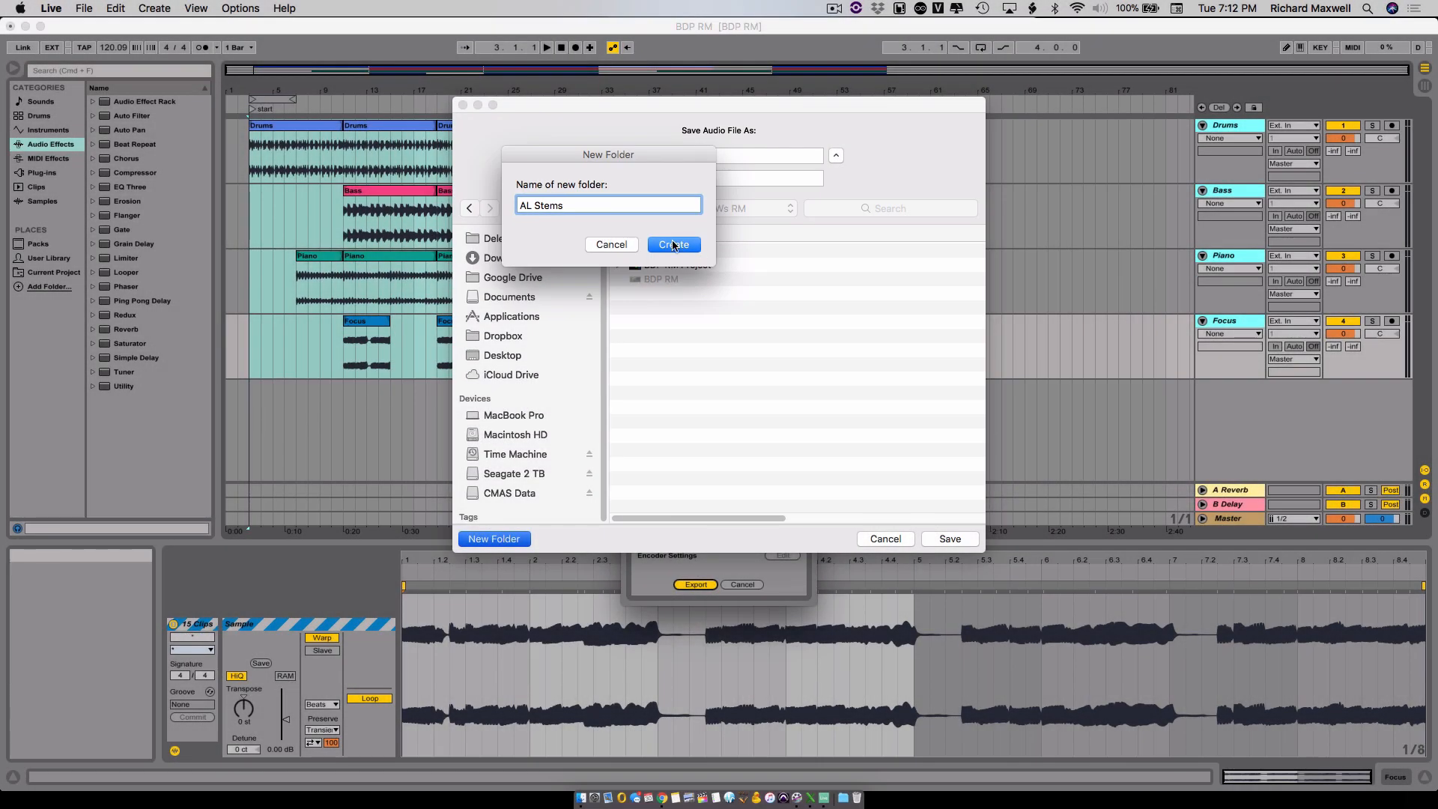
left_click(674, 244)
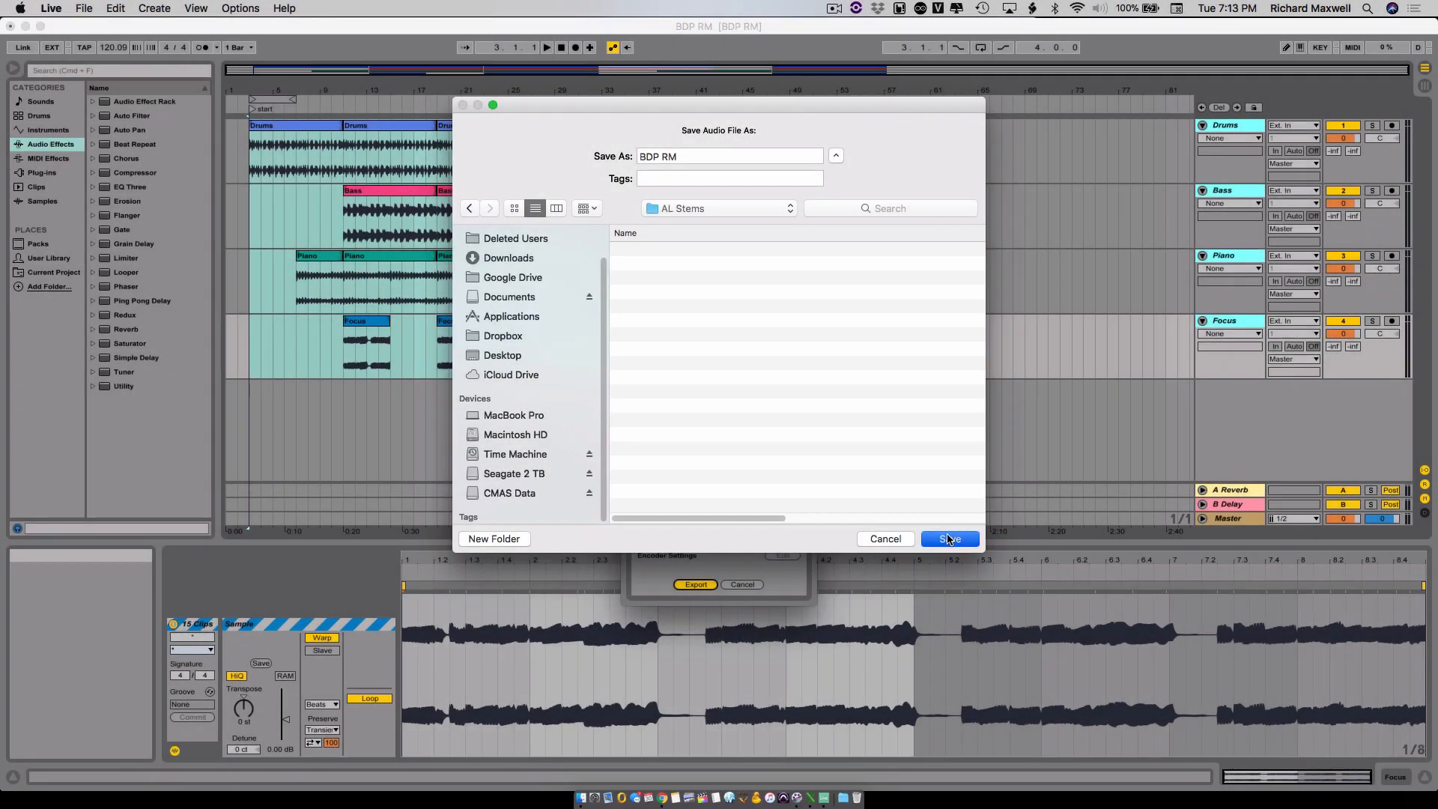
left_click(948, 538)
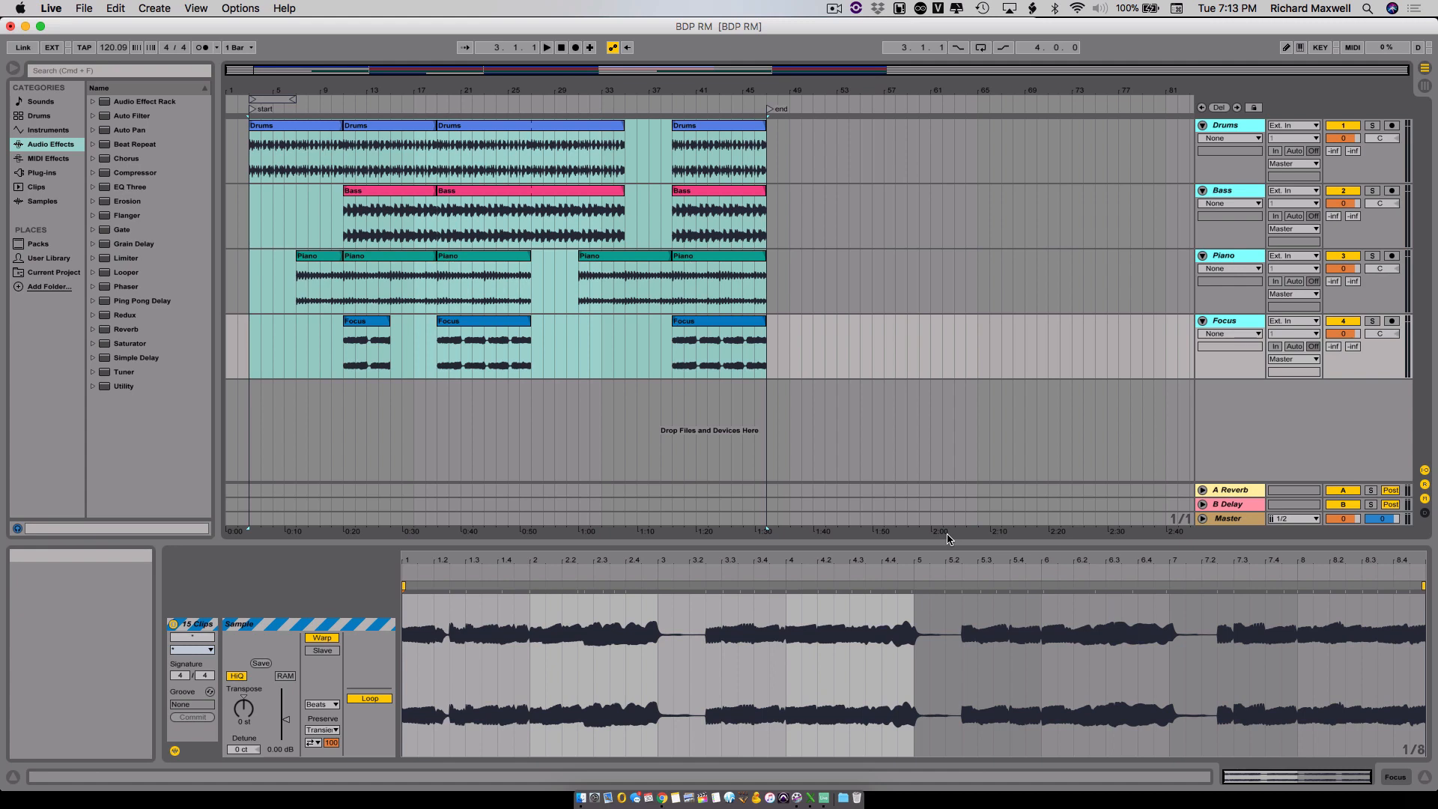
- Switch to Finder, check the exported files in the AL Stems folder inside Bridging DAWs RM on CMAS Data, and return to Ableton Live
key("super+Tab")
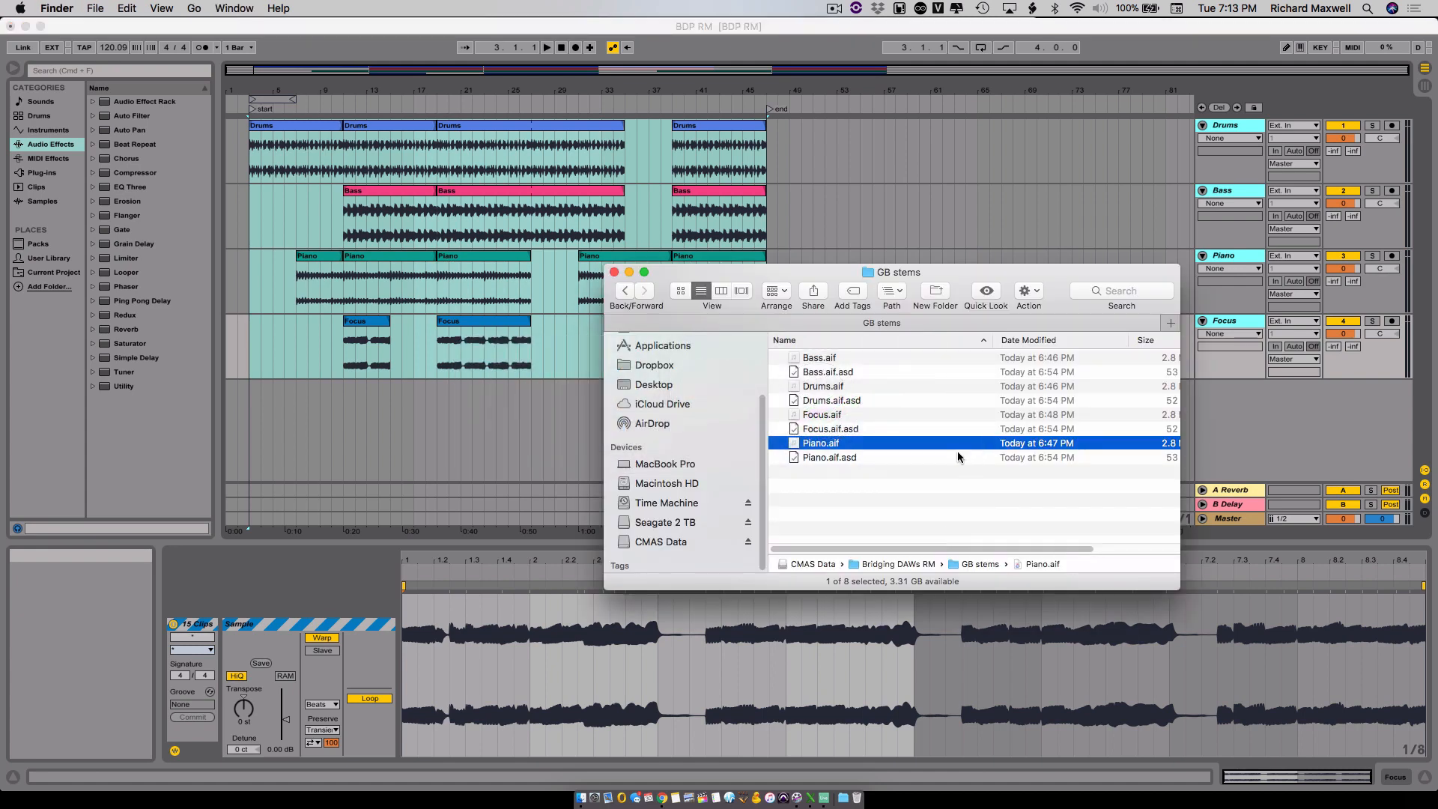
left_click(899, 486)
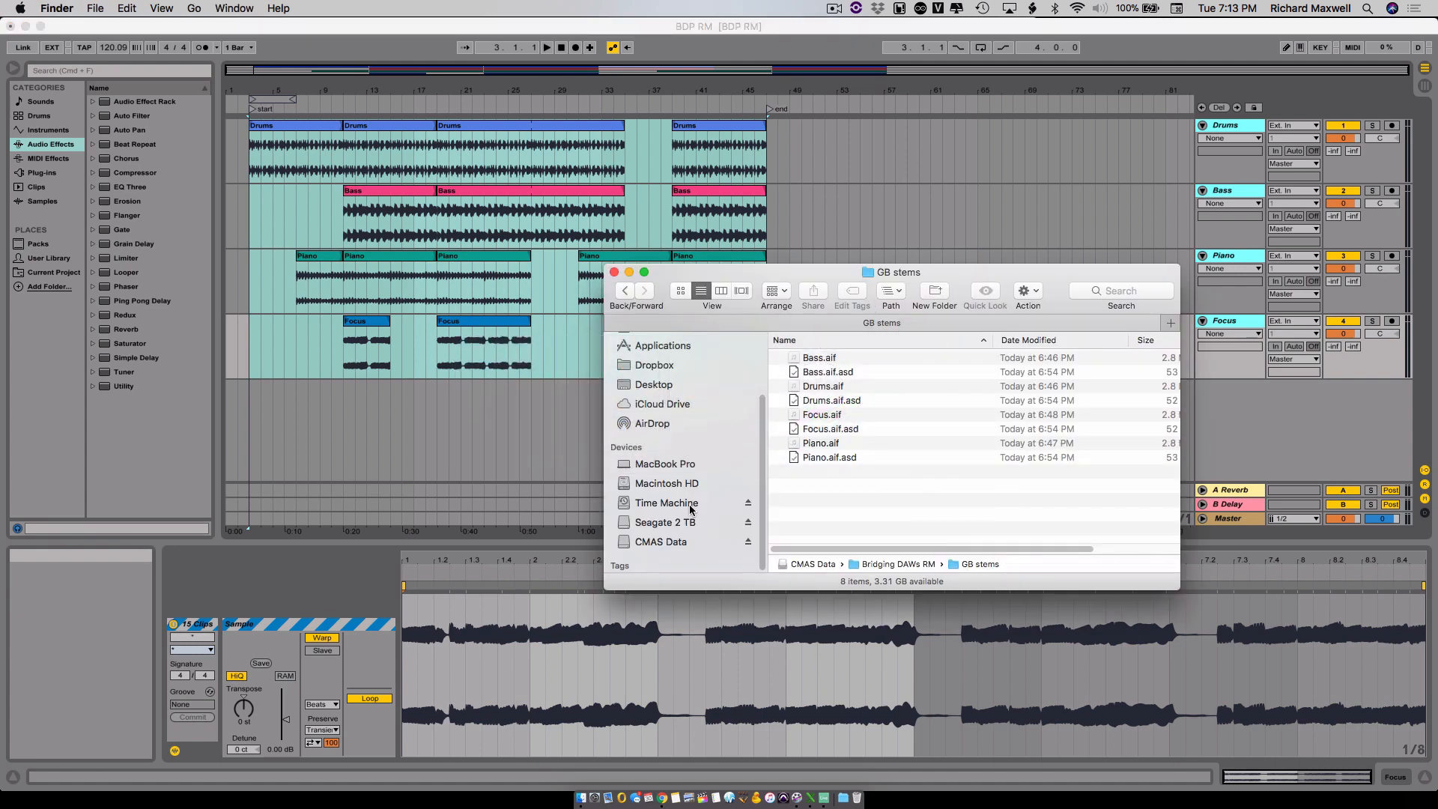
left_click(683, 542)
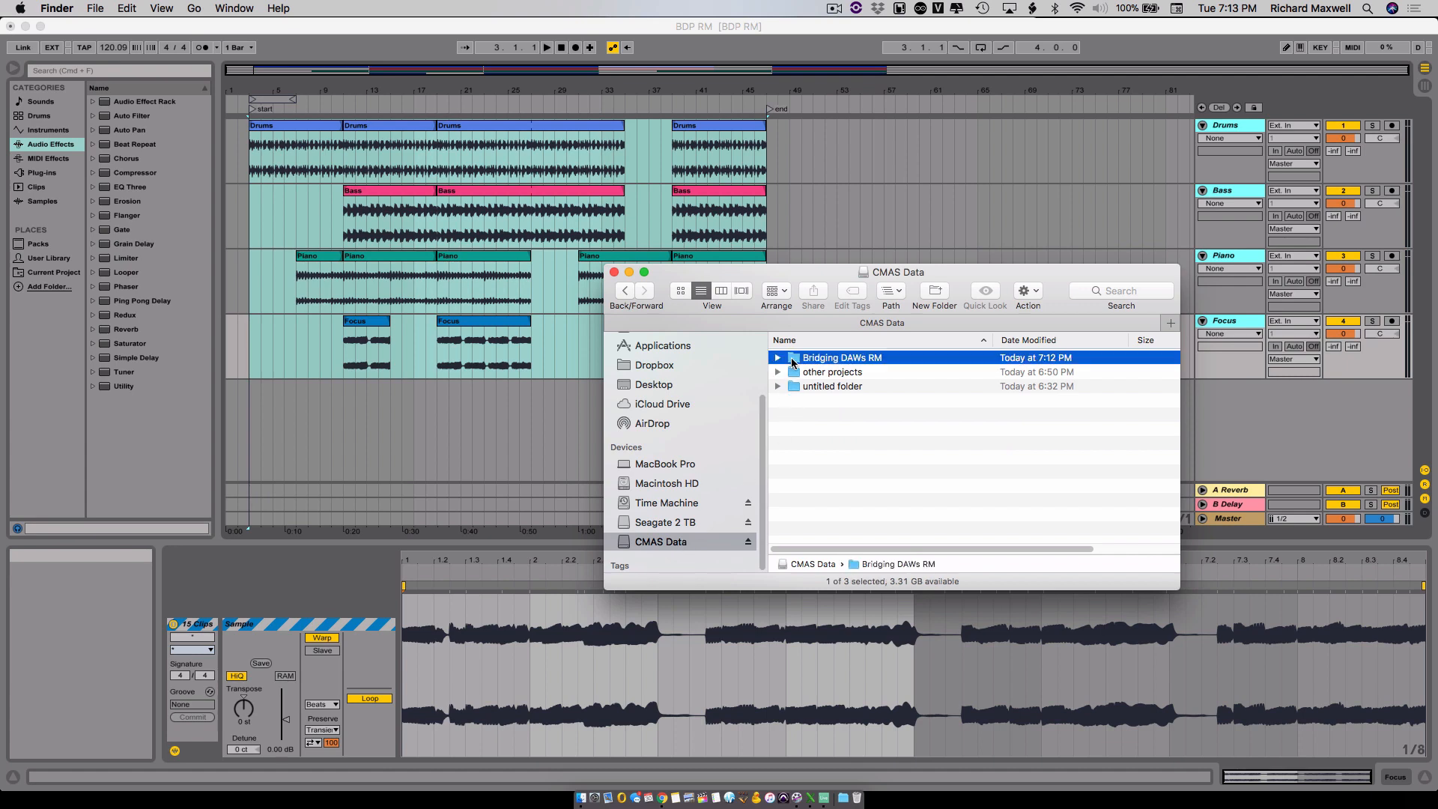
double_click(796, 360)
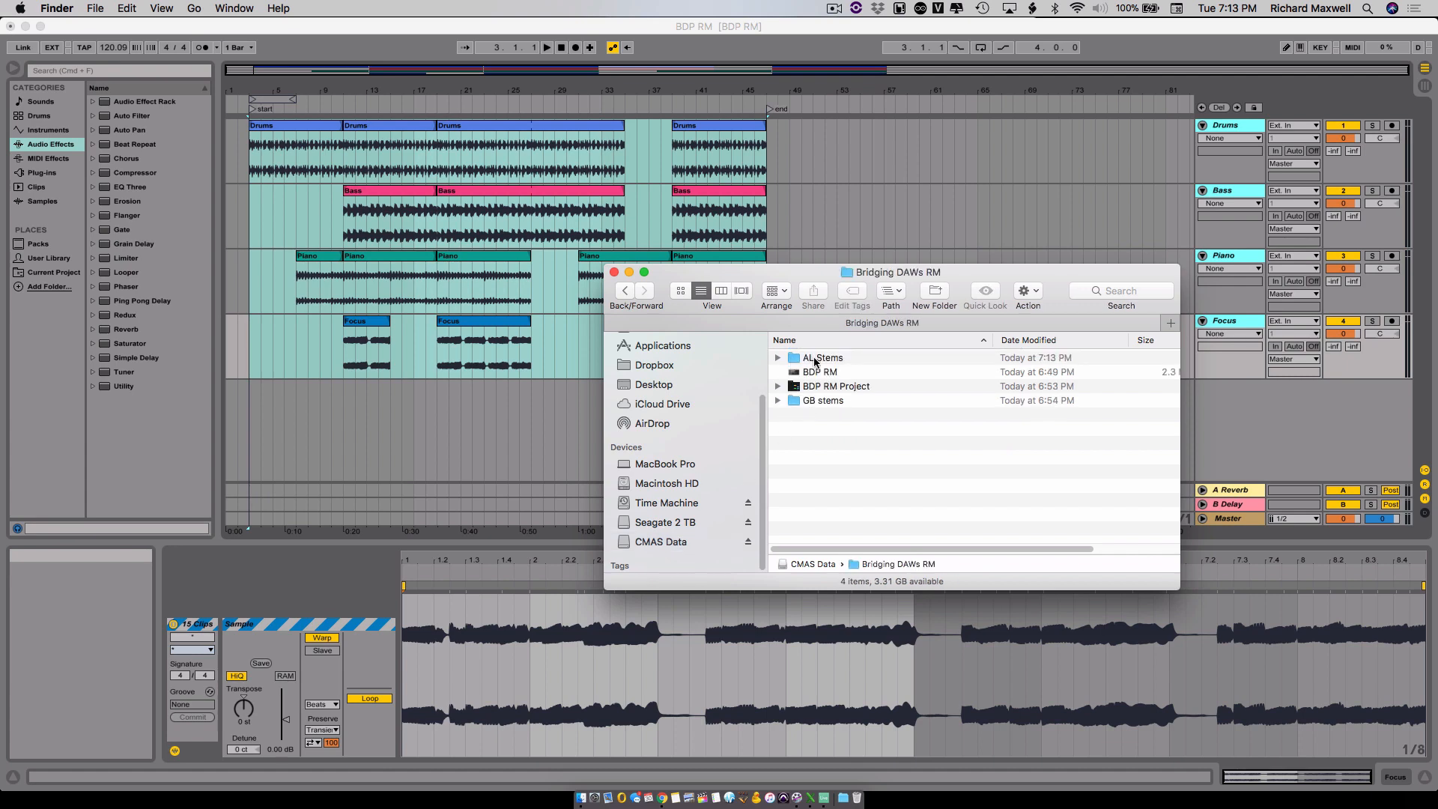
double_click(816, 360)
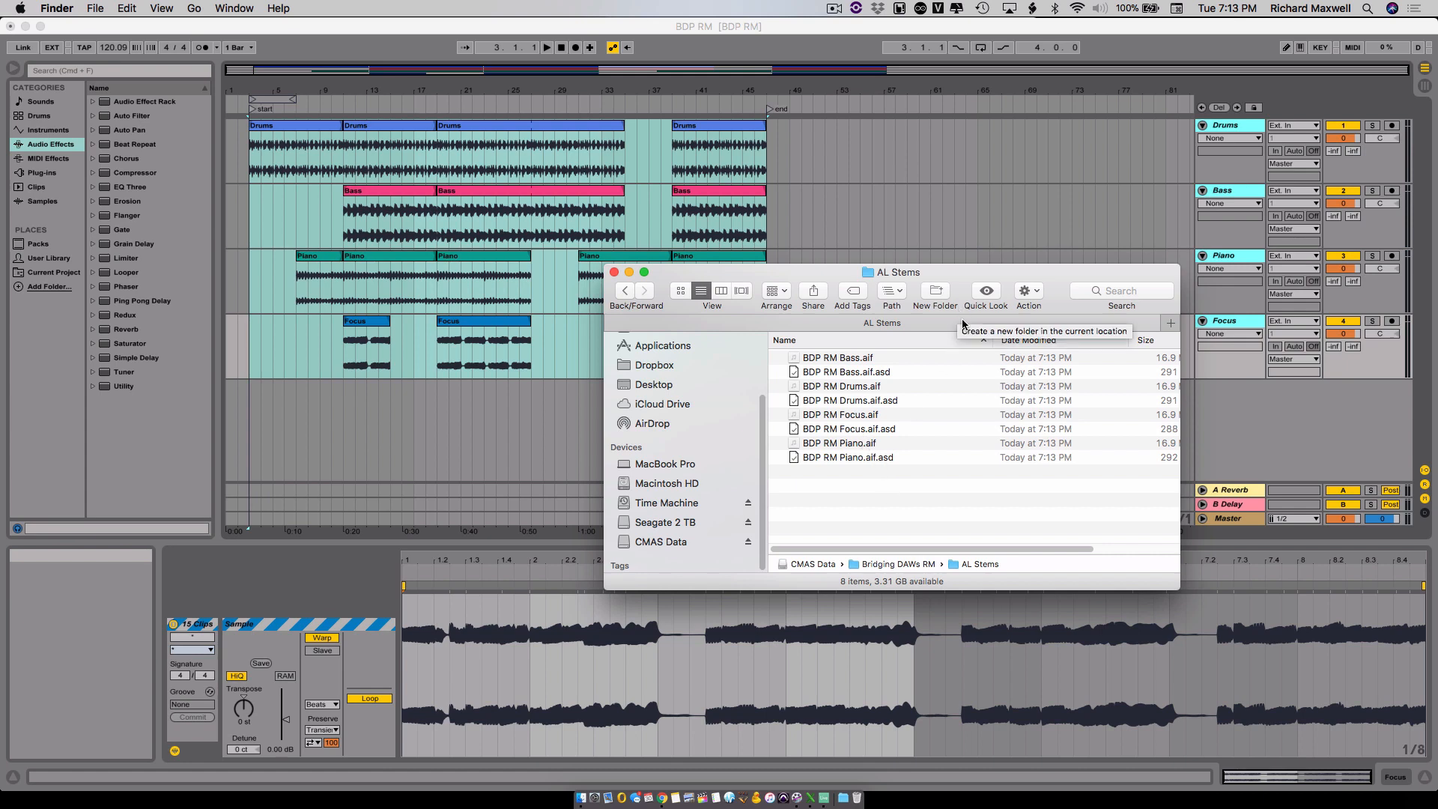
left_click(1143, 44)
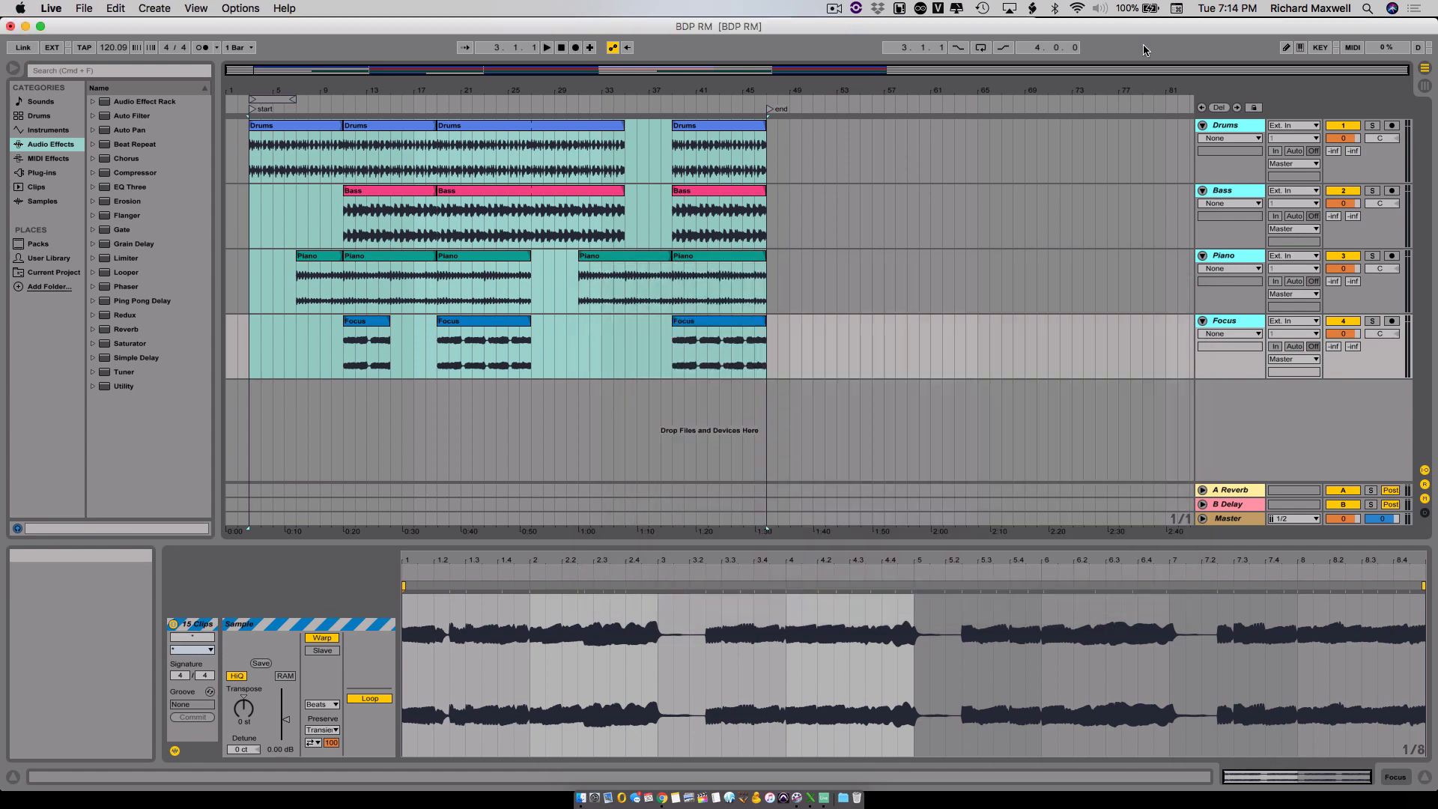
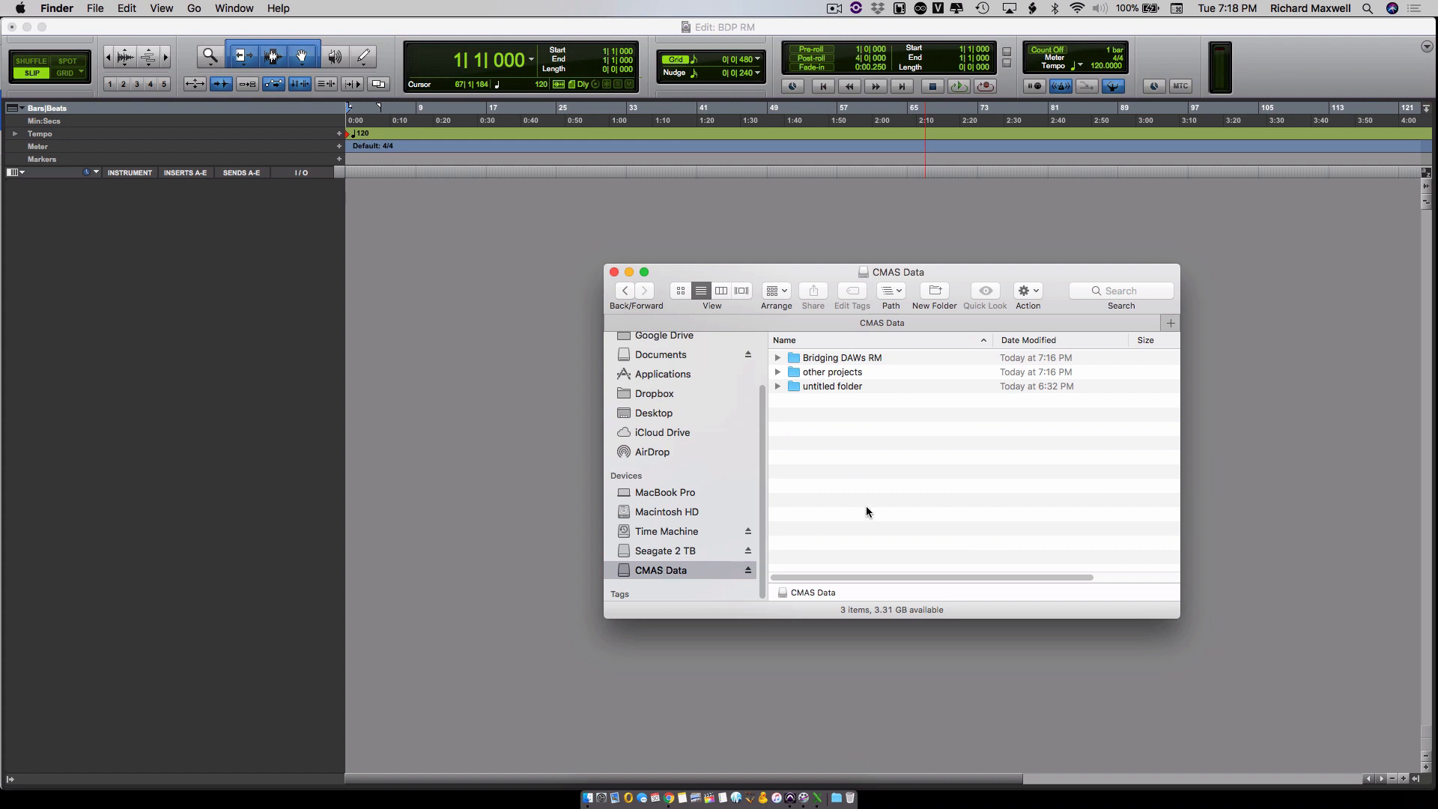
- Open the Bridging DAWs RM folder on CMAS Data, check the contents of its BDP RM folder, and open AL Stems
left_click(844, 363)
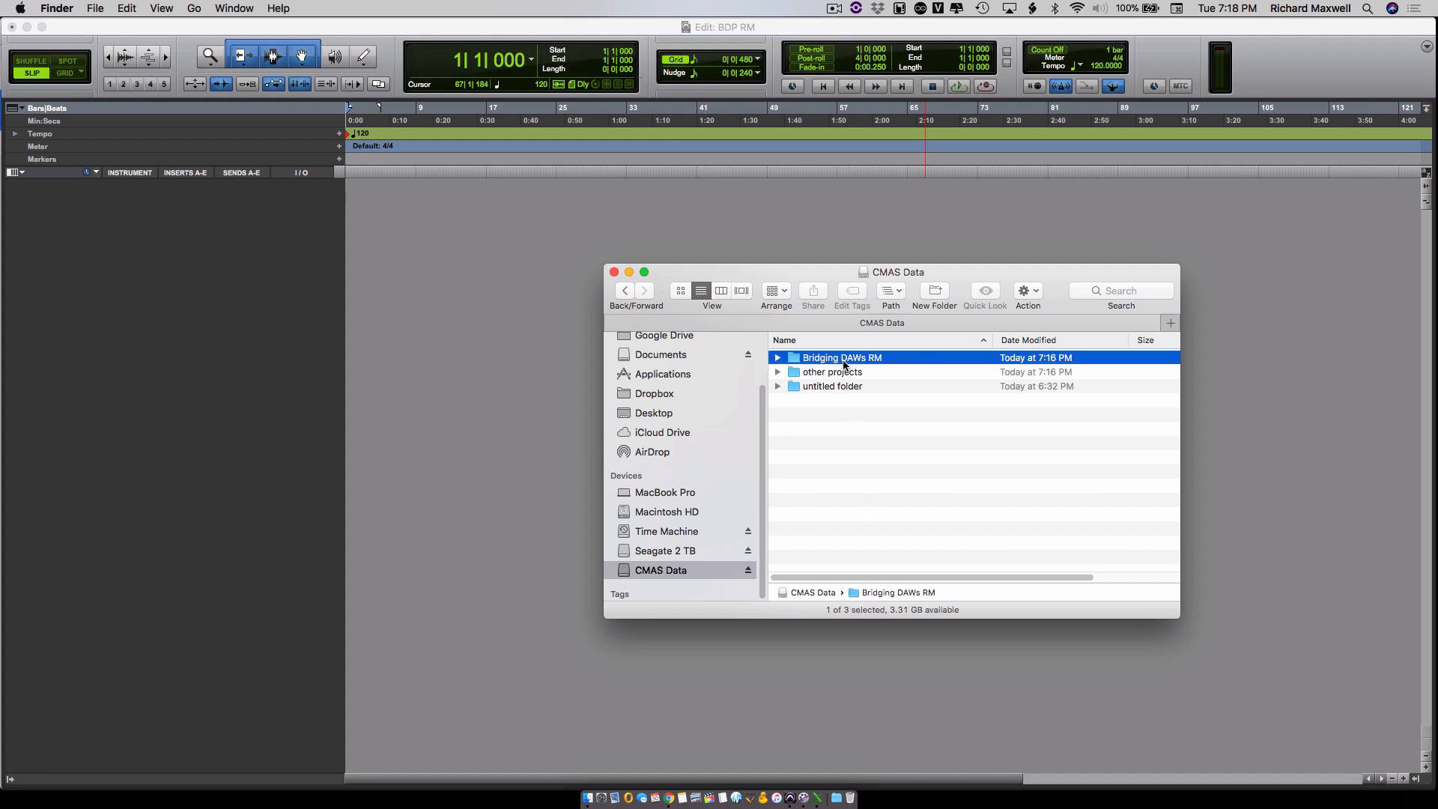
double_click(845, 363)
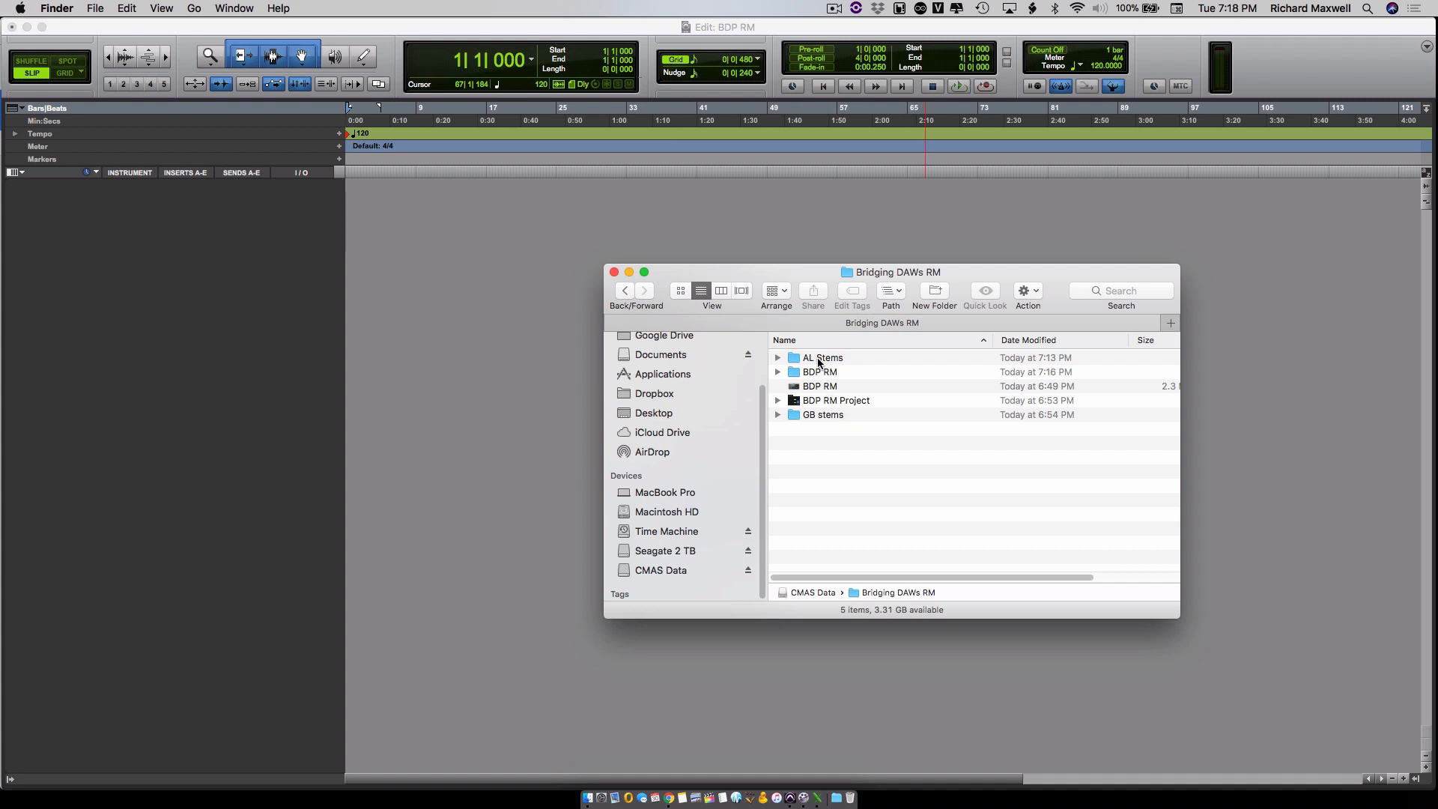
left_click(778, 373)
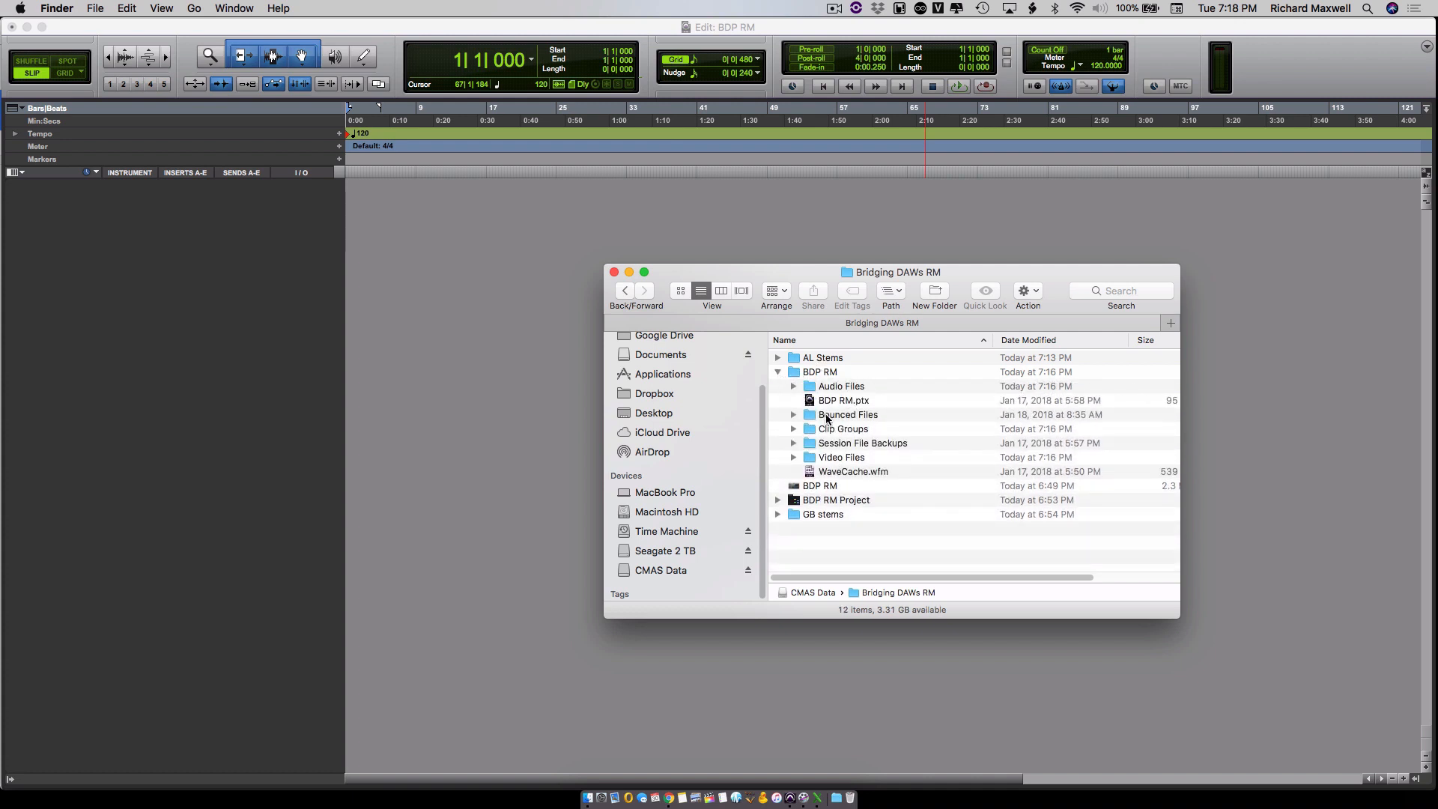
left_click(778, 373)
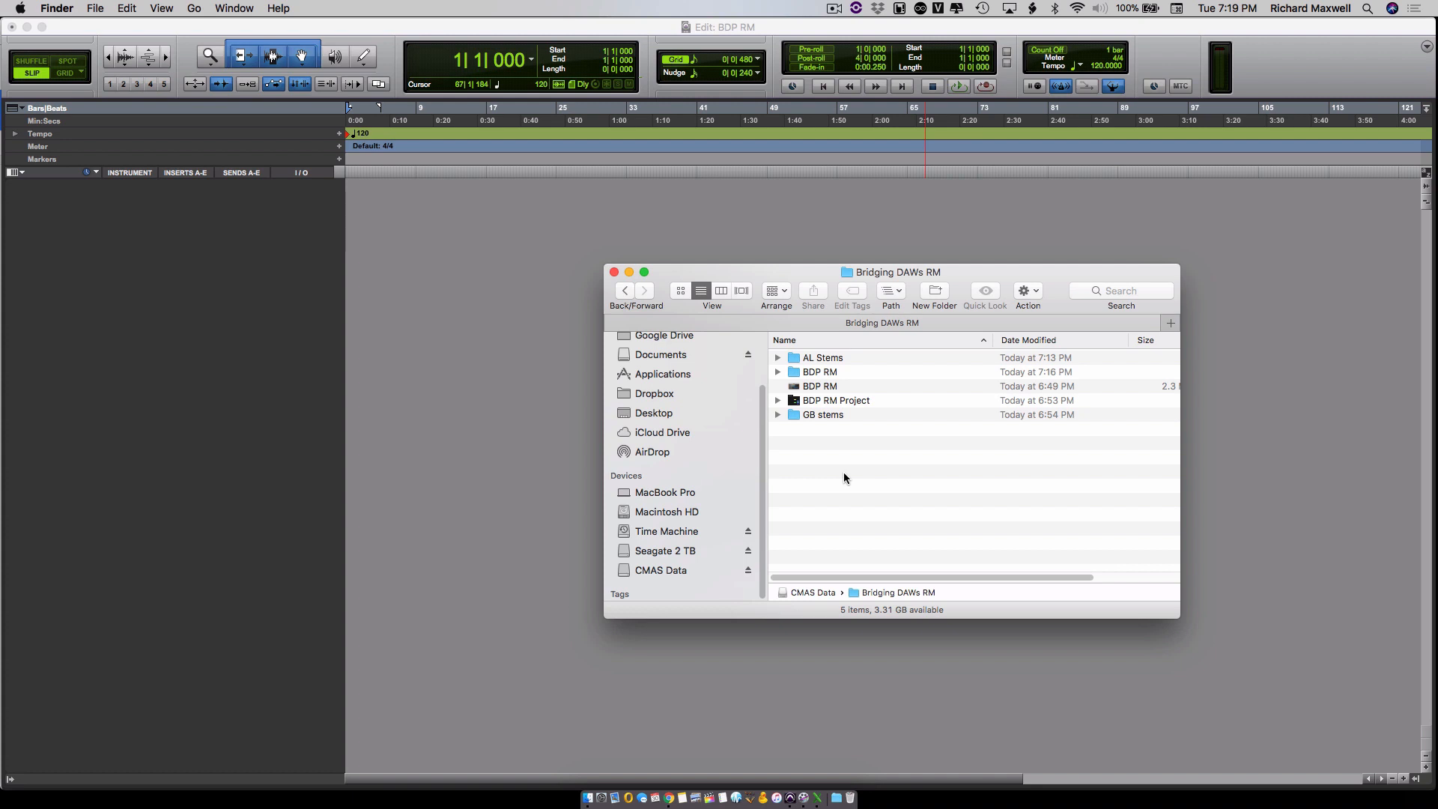
double_click(822, 359)
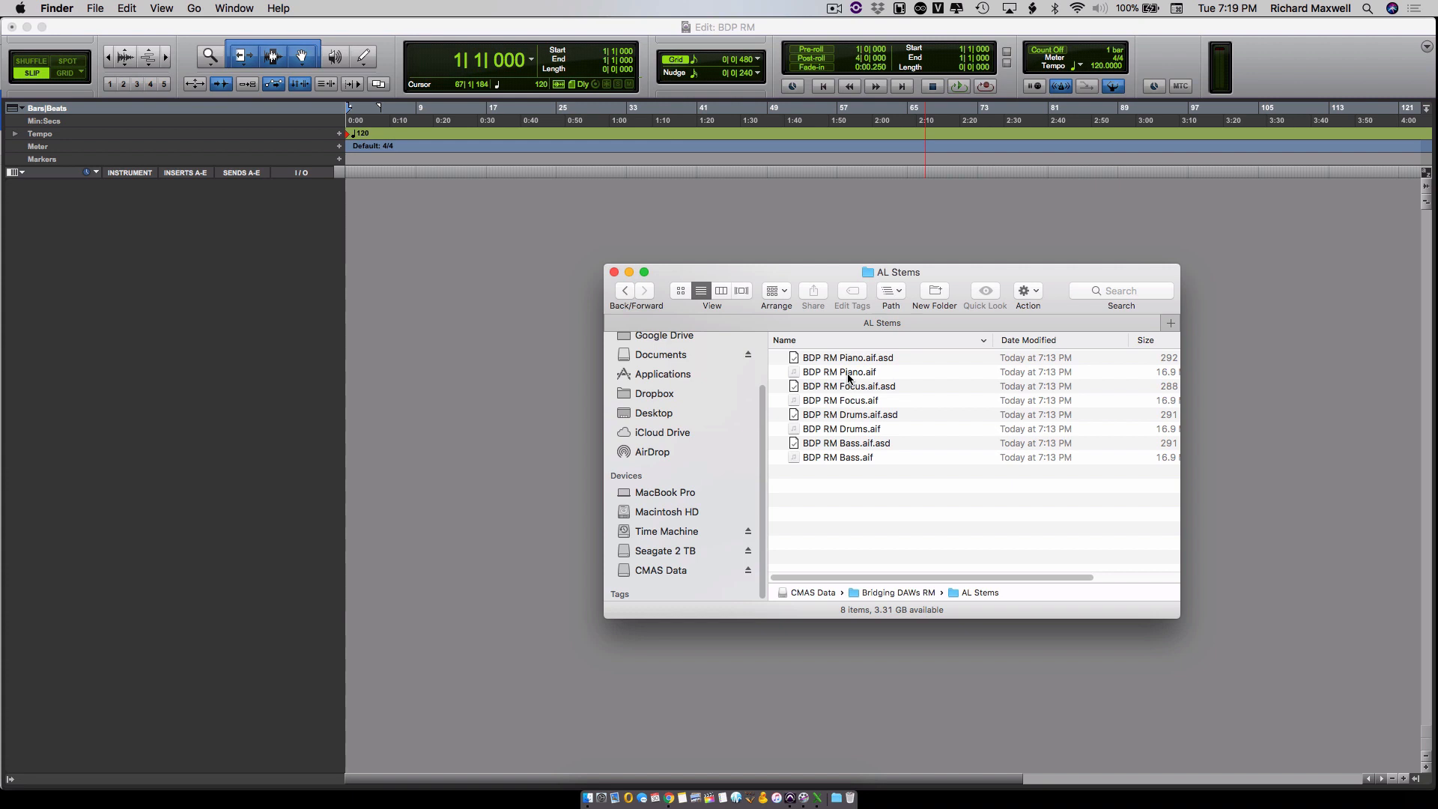
- Import the Piano, Focus, Drums and Bass AIF stems as new tracks in the Pro Tools session and align their clips to bar 1
left_click(848, 375)
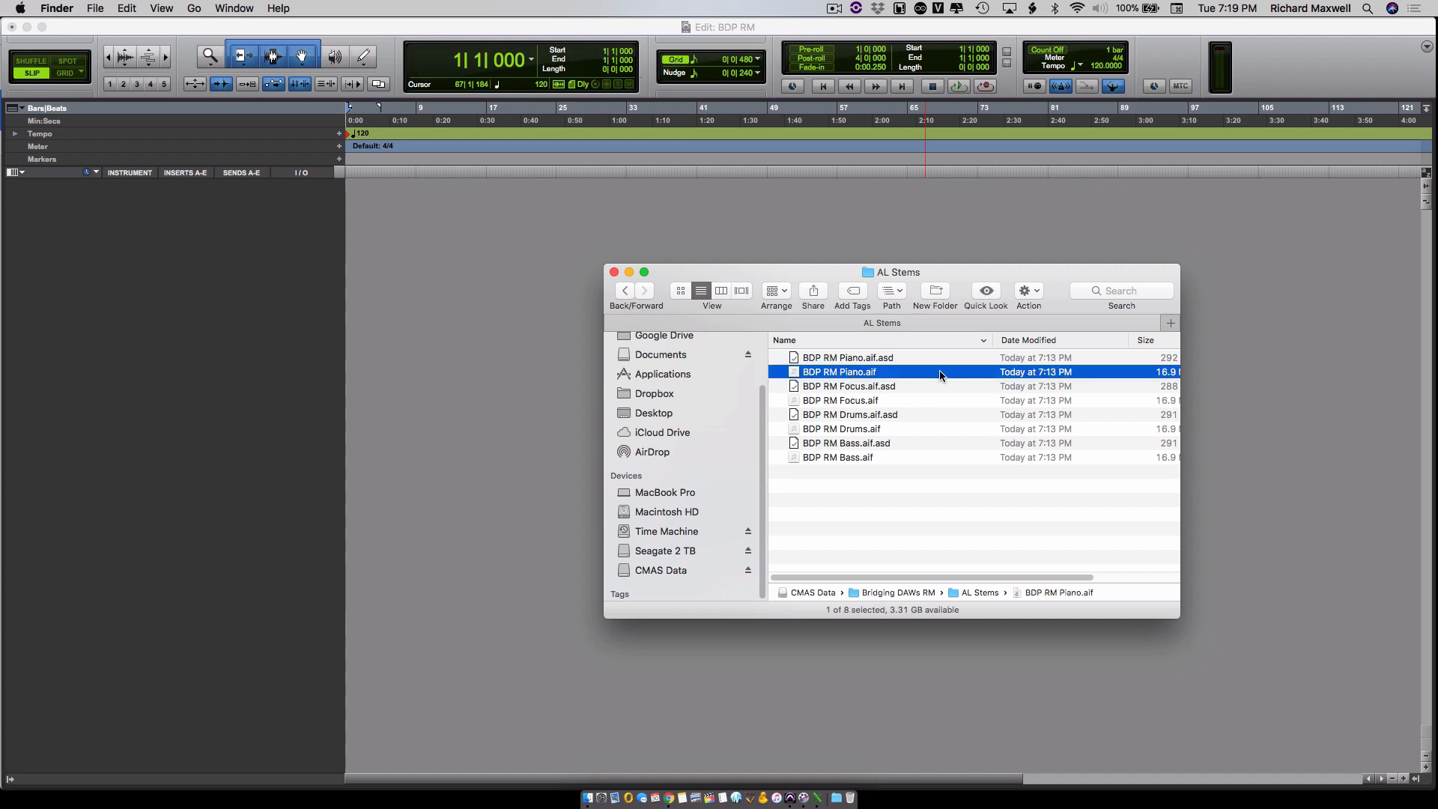
left_click(852, 401, "super")
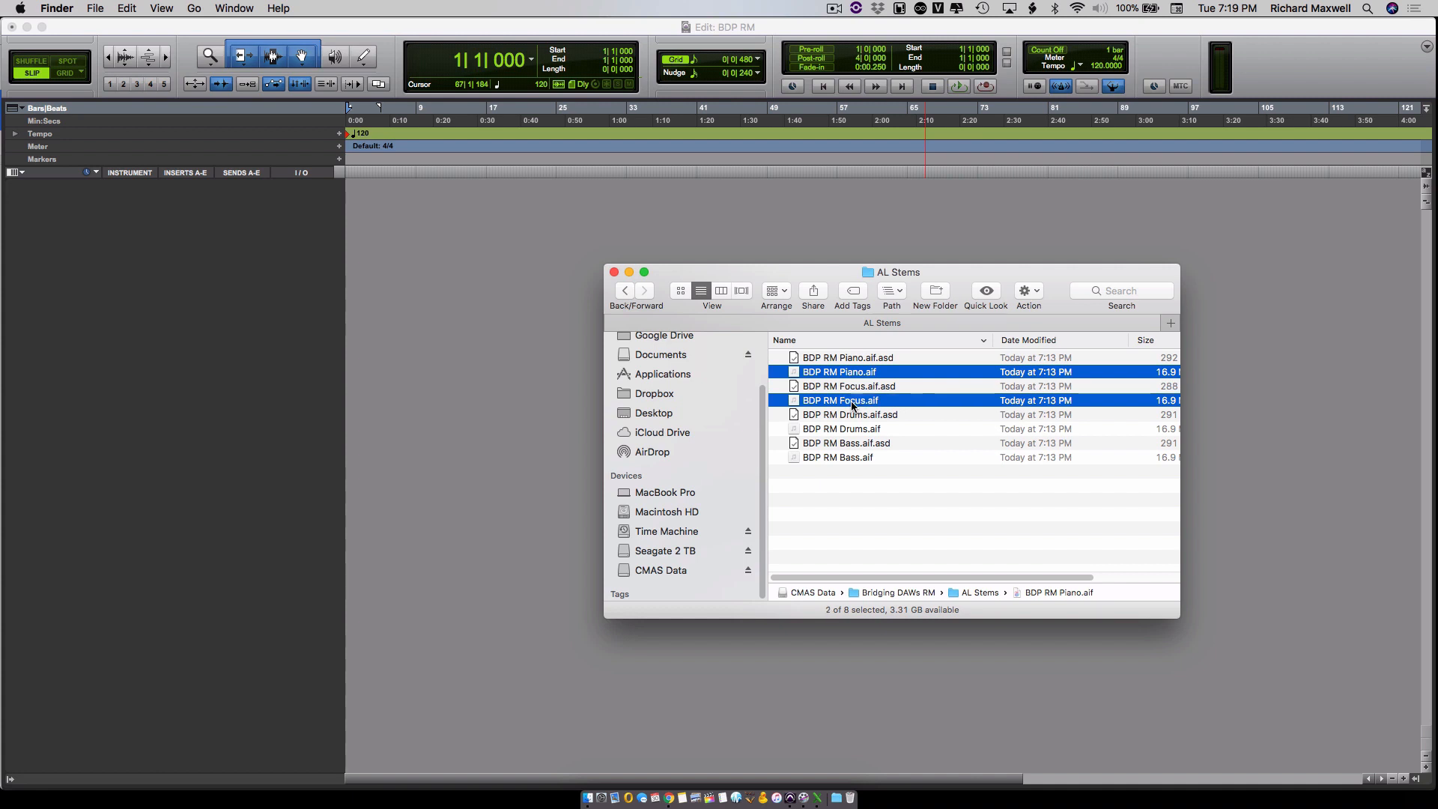
left_click(853, 429, "super")
left_click(857, 459, "super")
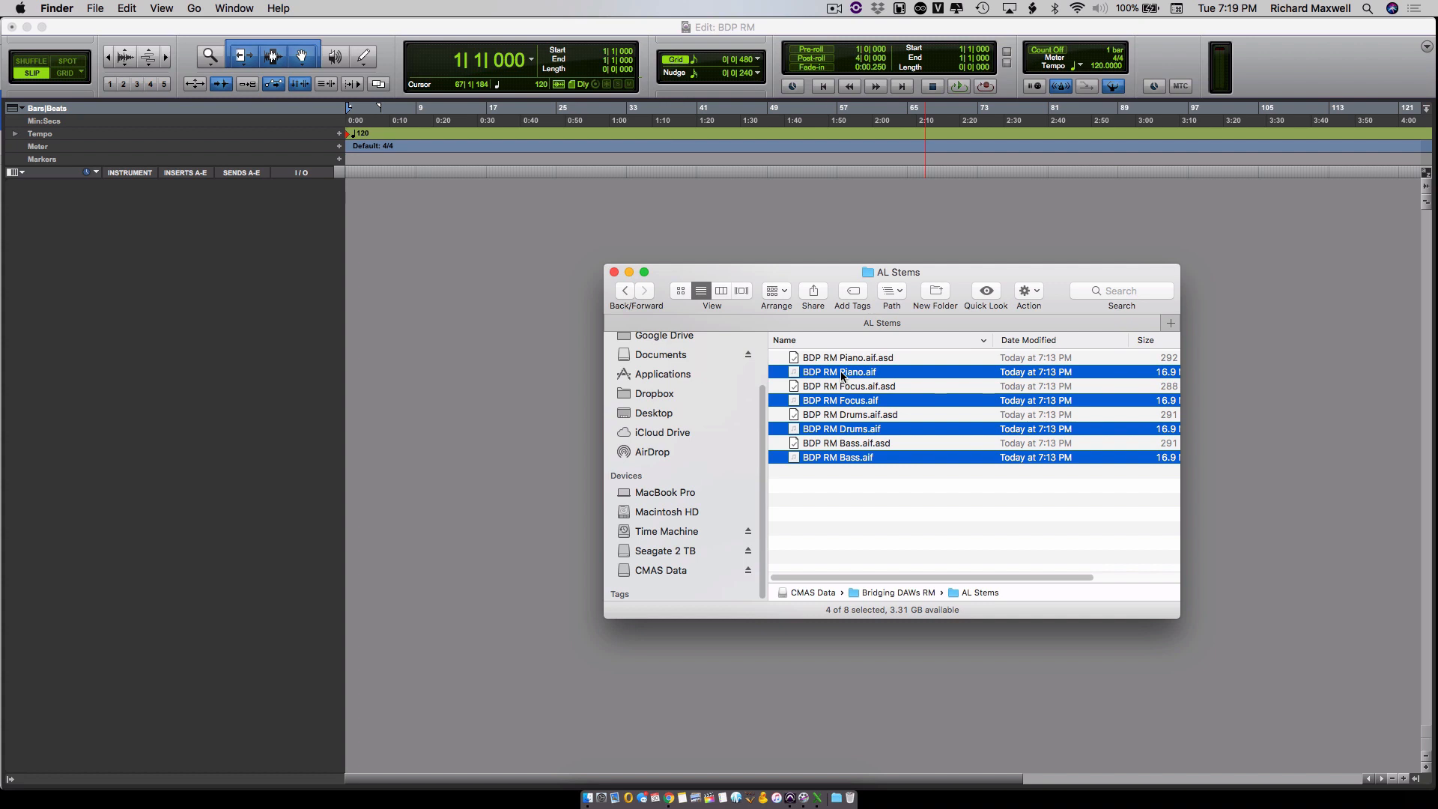
left_click_drag(841, 375, 411, 279)
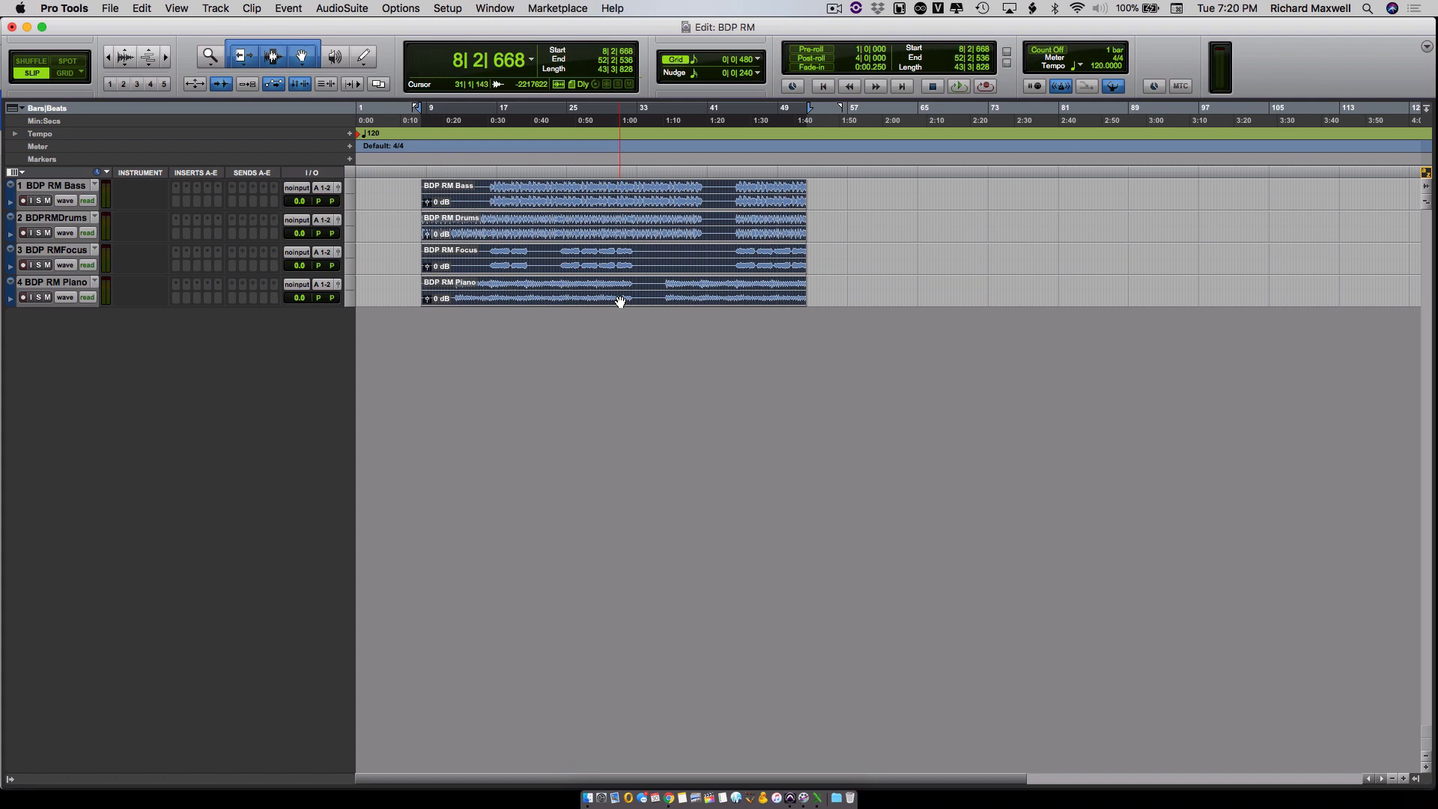
left_click_drag(621, 302, 864, 300)
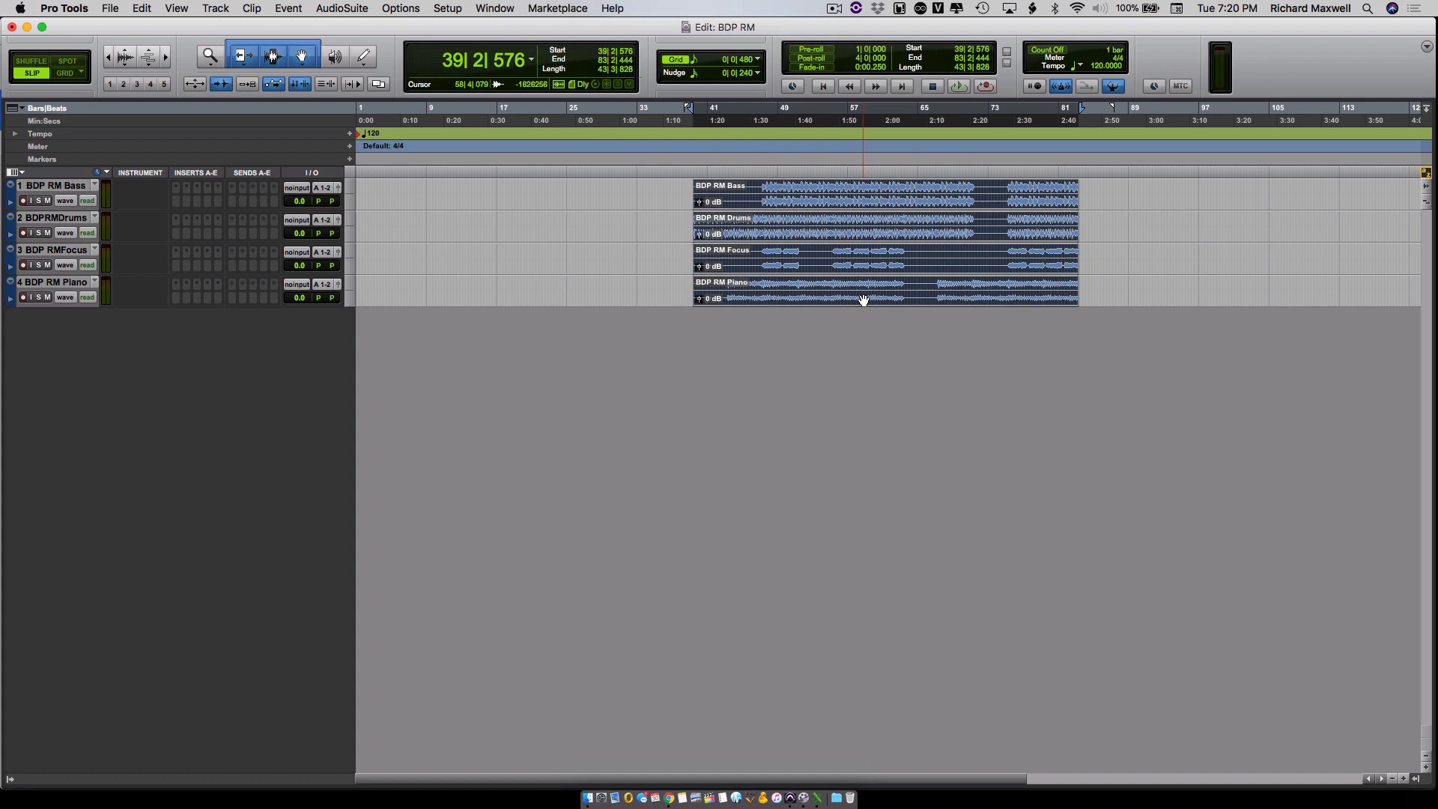
left_click_drag(863, 301, 491, 297)
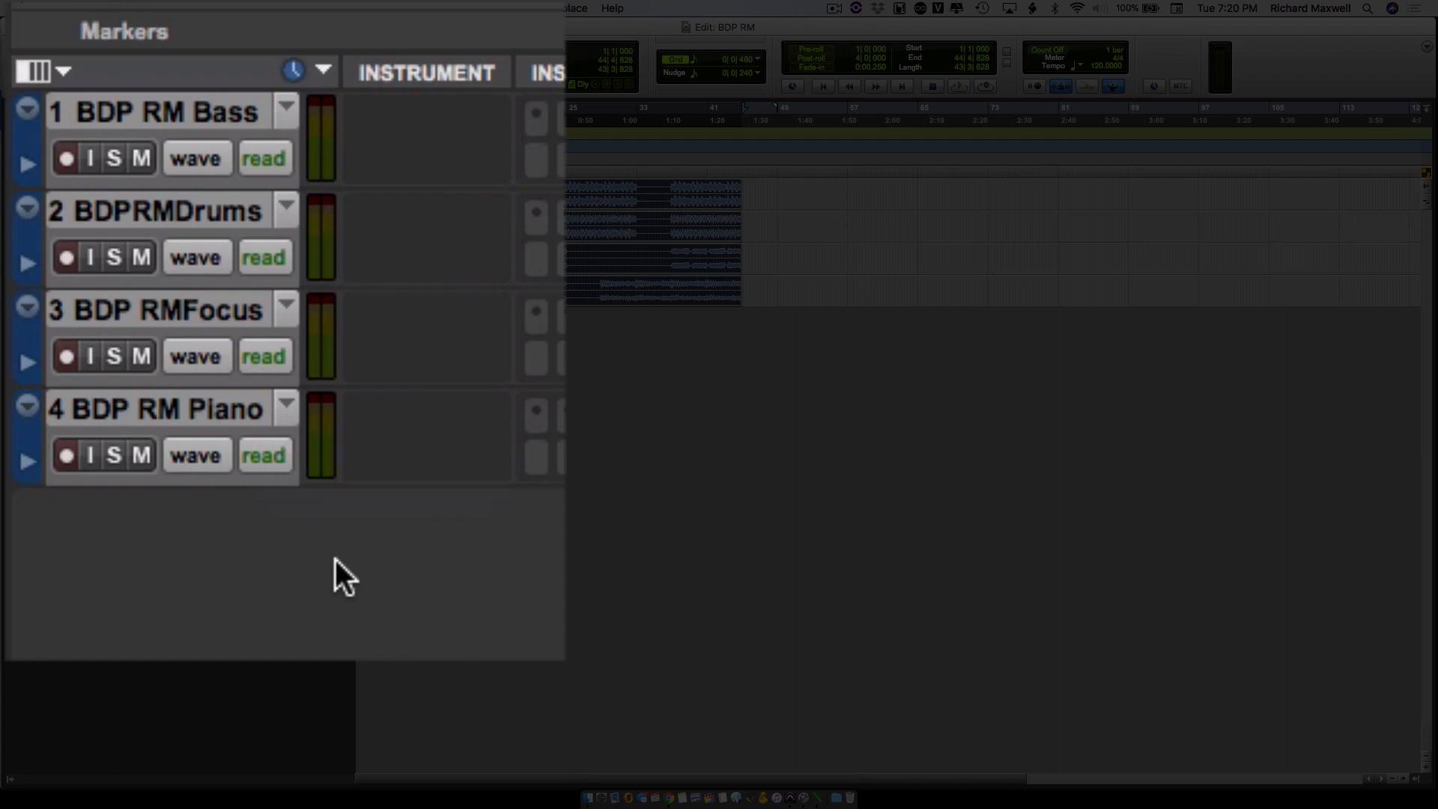
- Reorder the tracks as Drums, Bass, Piano and Focus, and clear the clip selection
left_click(205, 212)
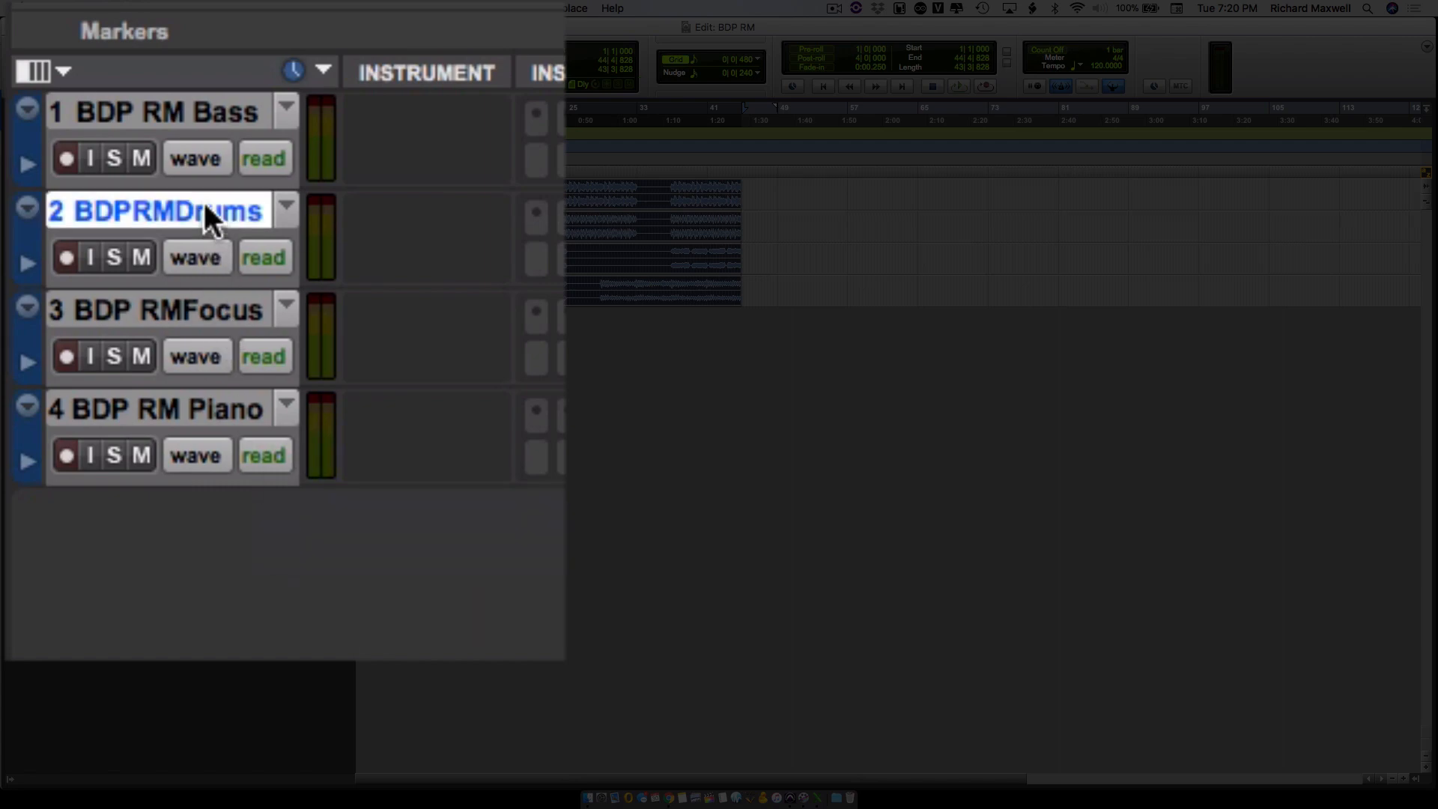
left_click_drag(205, 210, 203, 96)
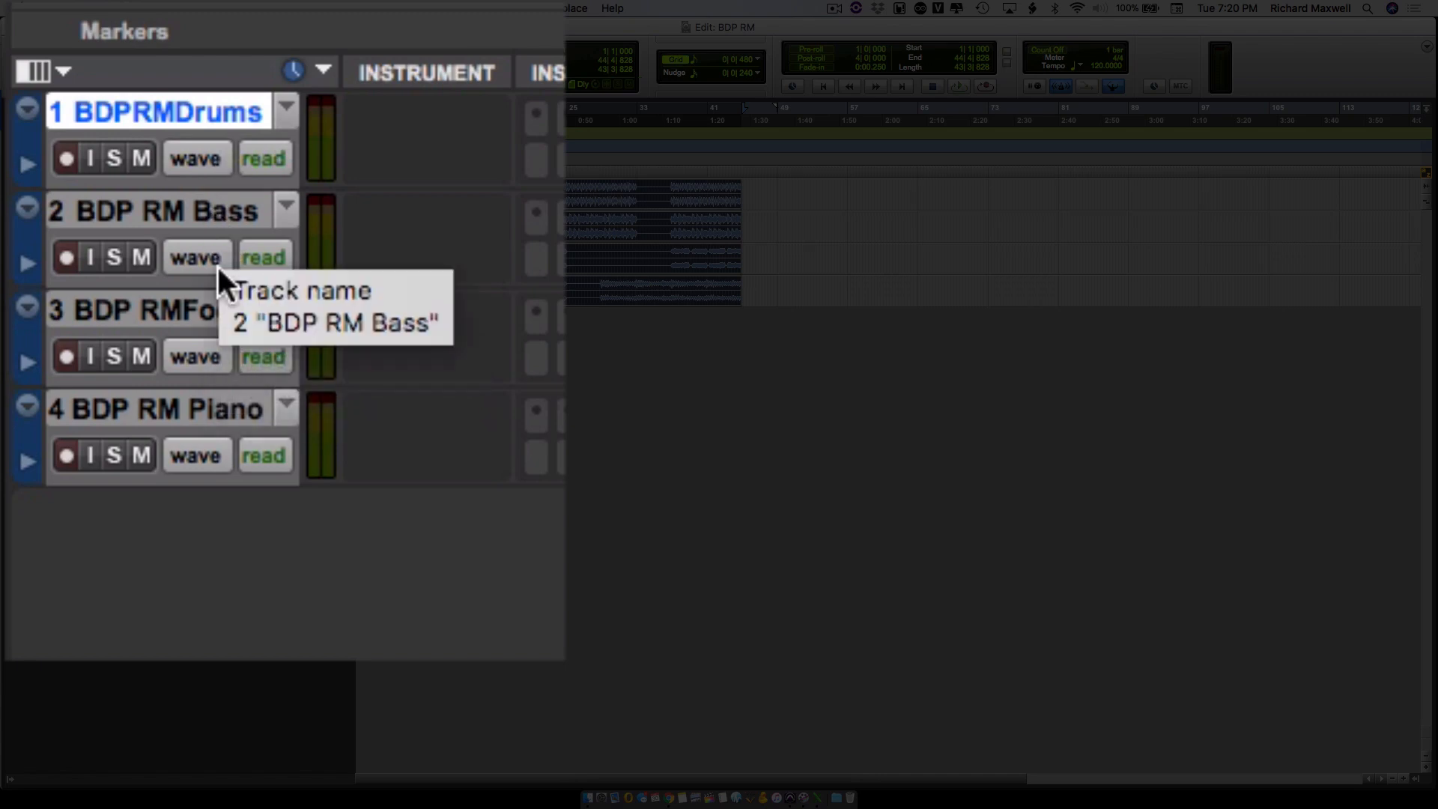
left_click_drag(205, 307, 209, 586)
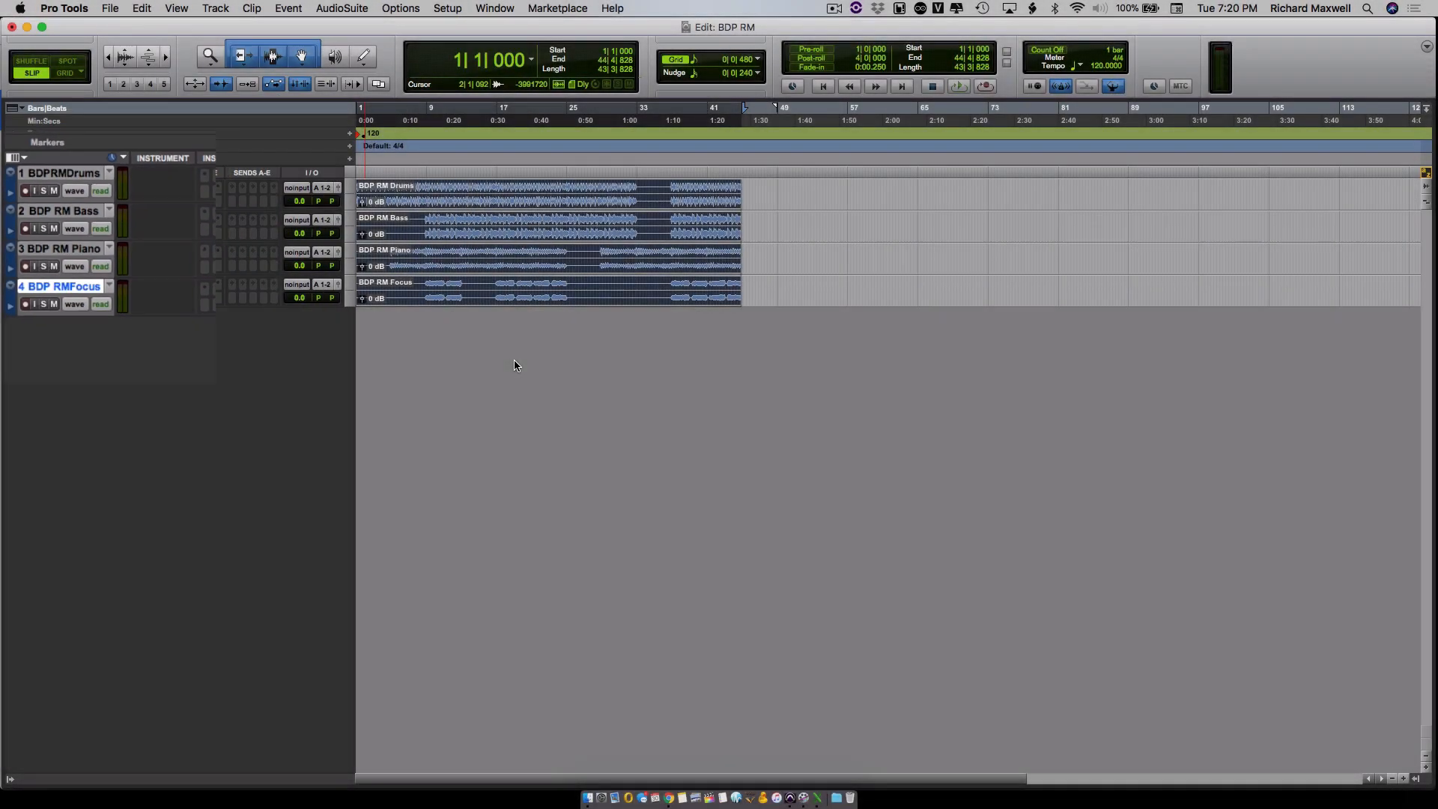
left_click(826, 223)
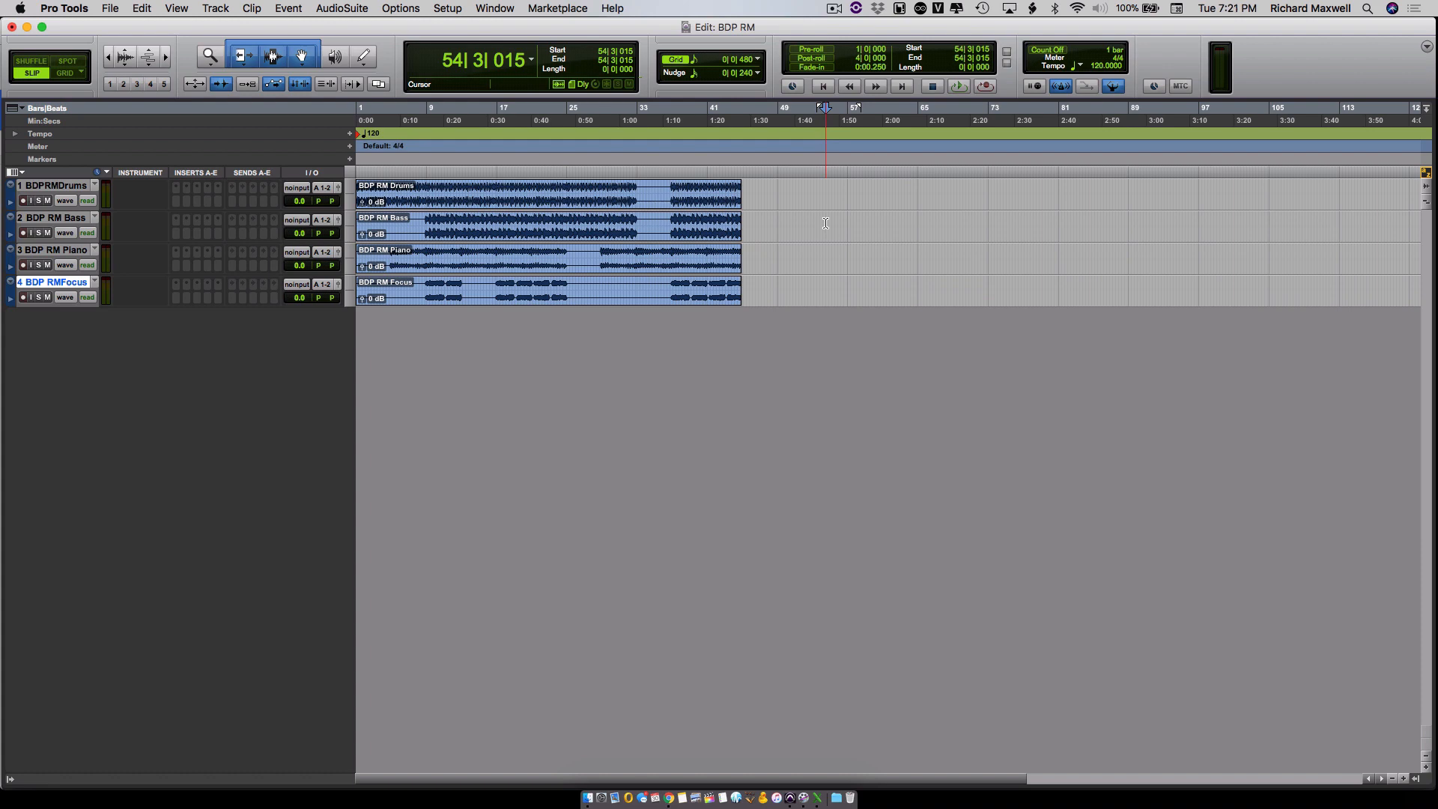
- Show the Mix window to view the four channel strips, and return to the Edit window
left_click(496, 8)
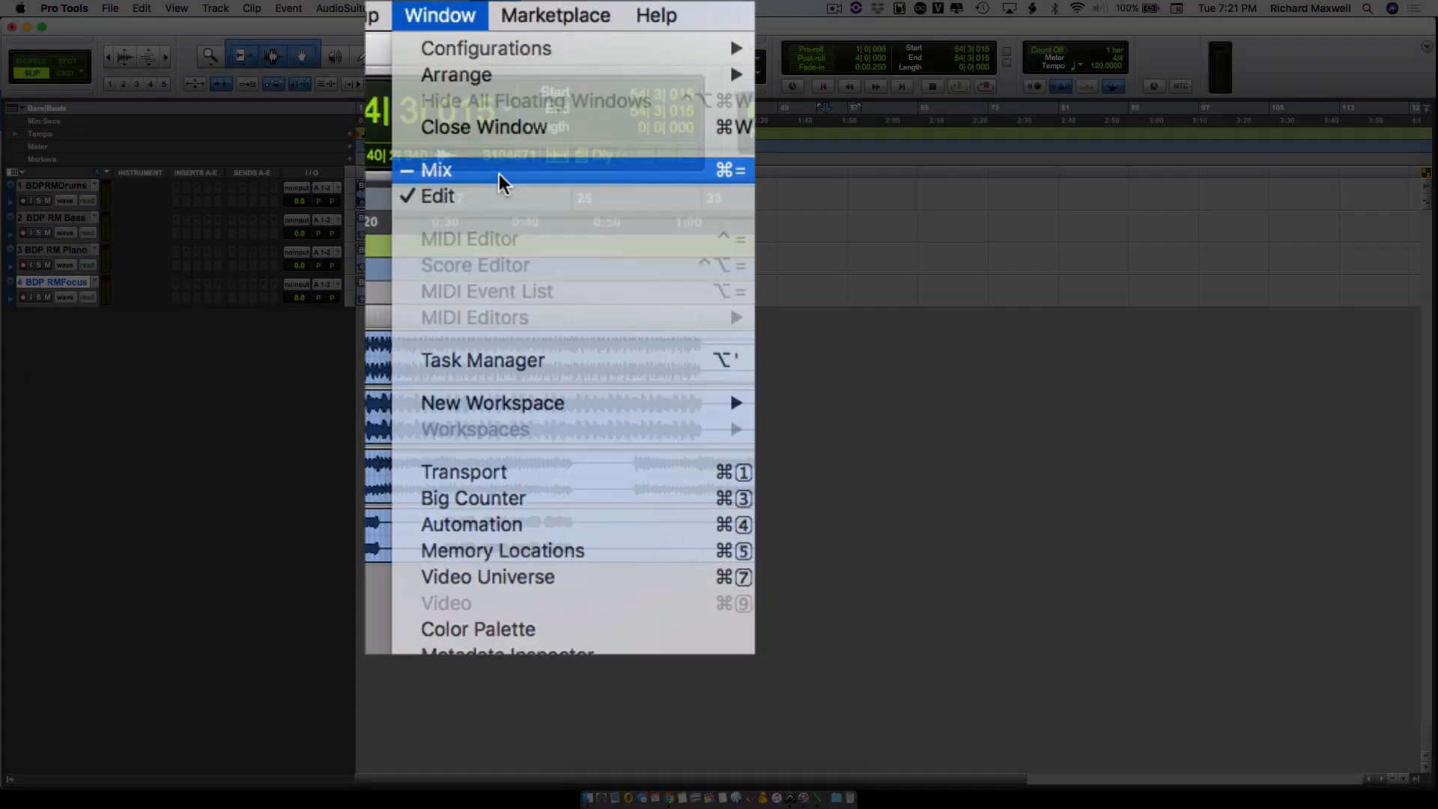
left_click(499, 173)
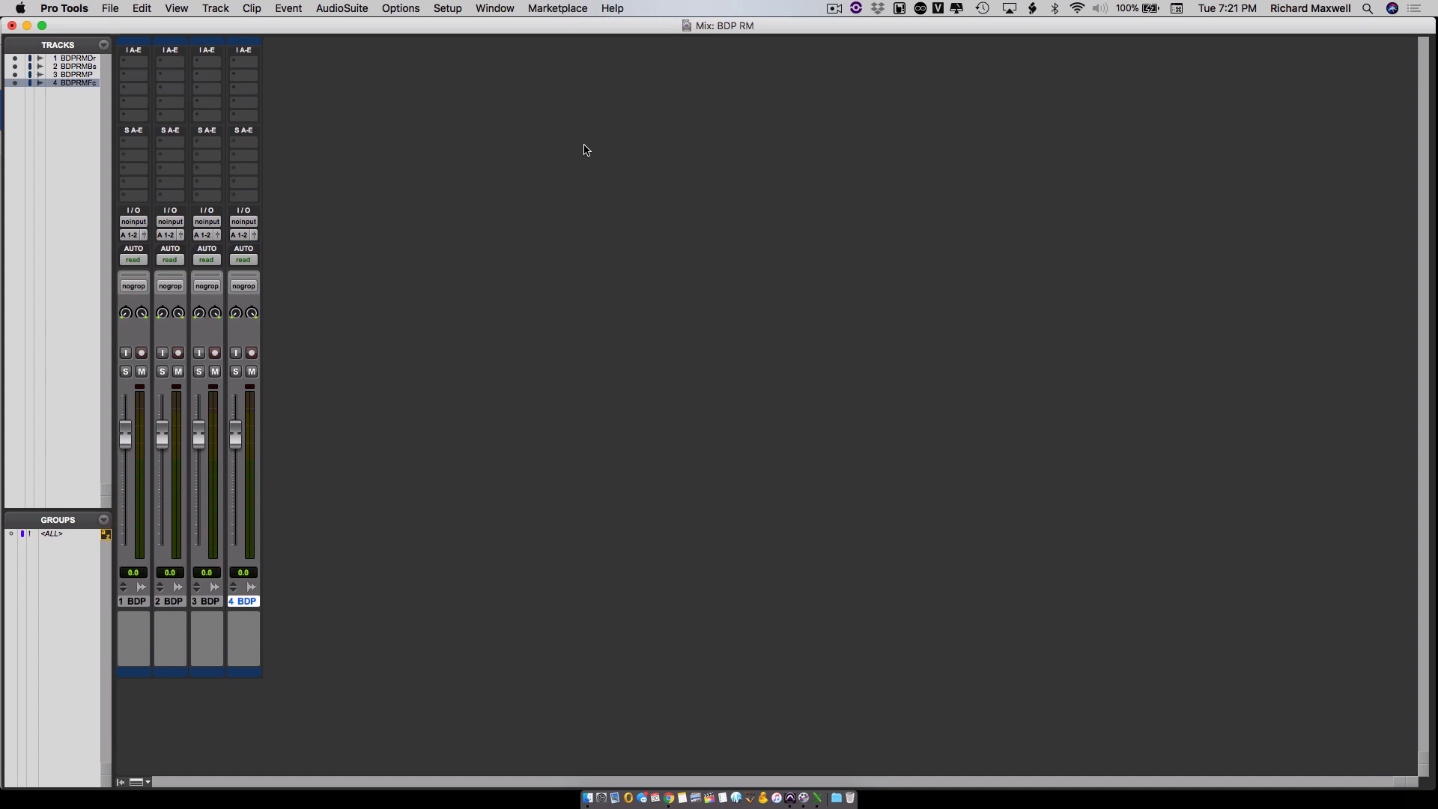
key("super+equal")
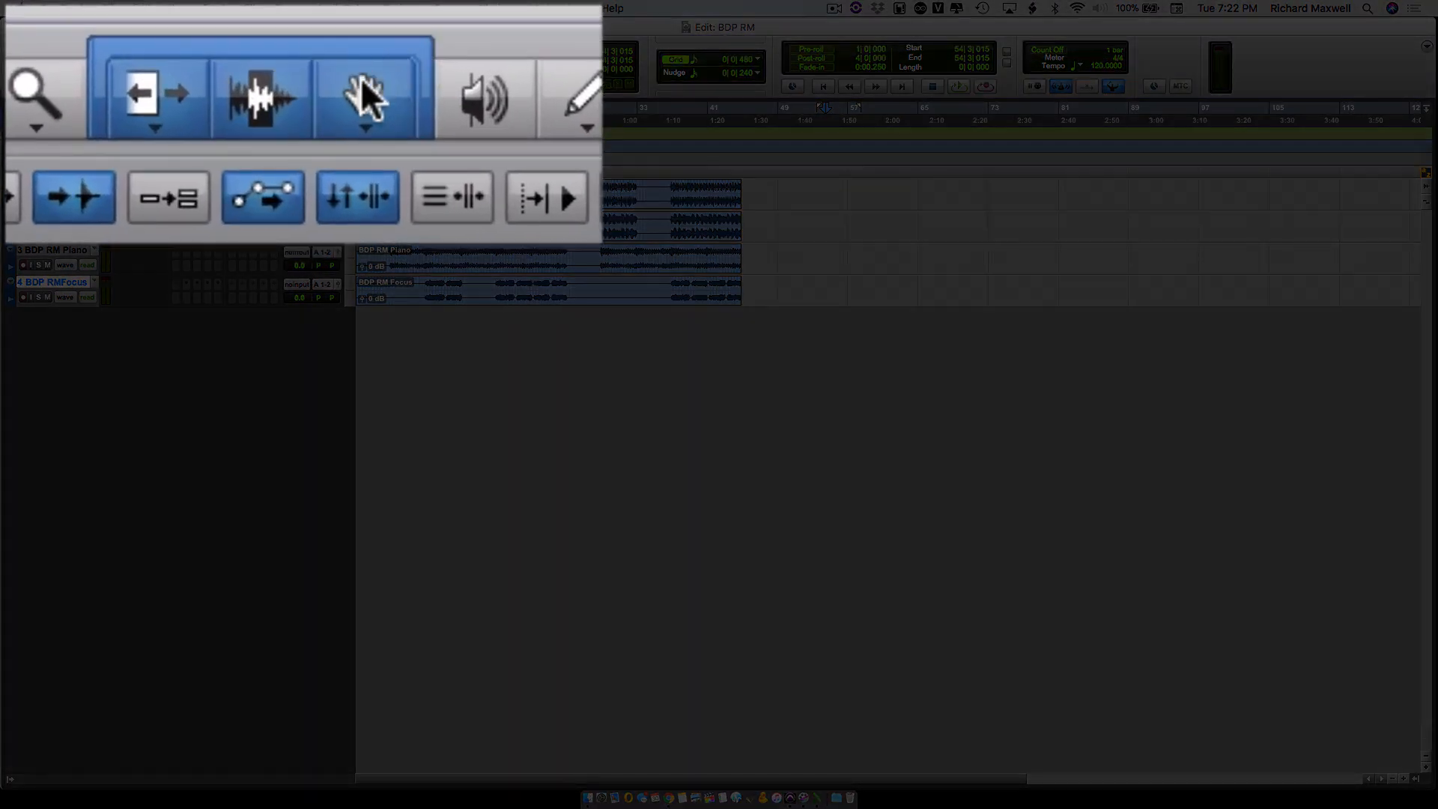
- With the Grabber tool, shift the Piano clip to start at about the end of bar 4
left_click(307, 53)
left_click(468, 205)
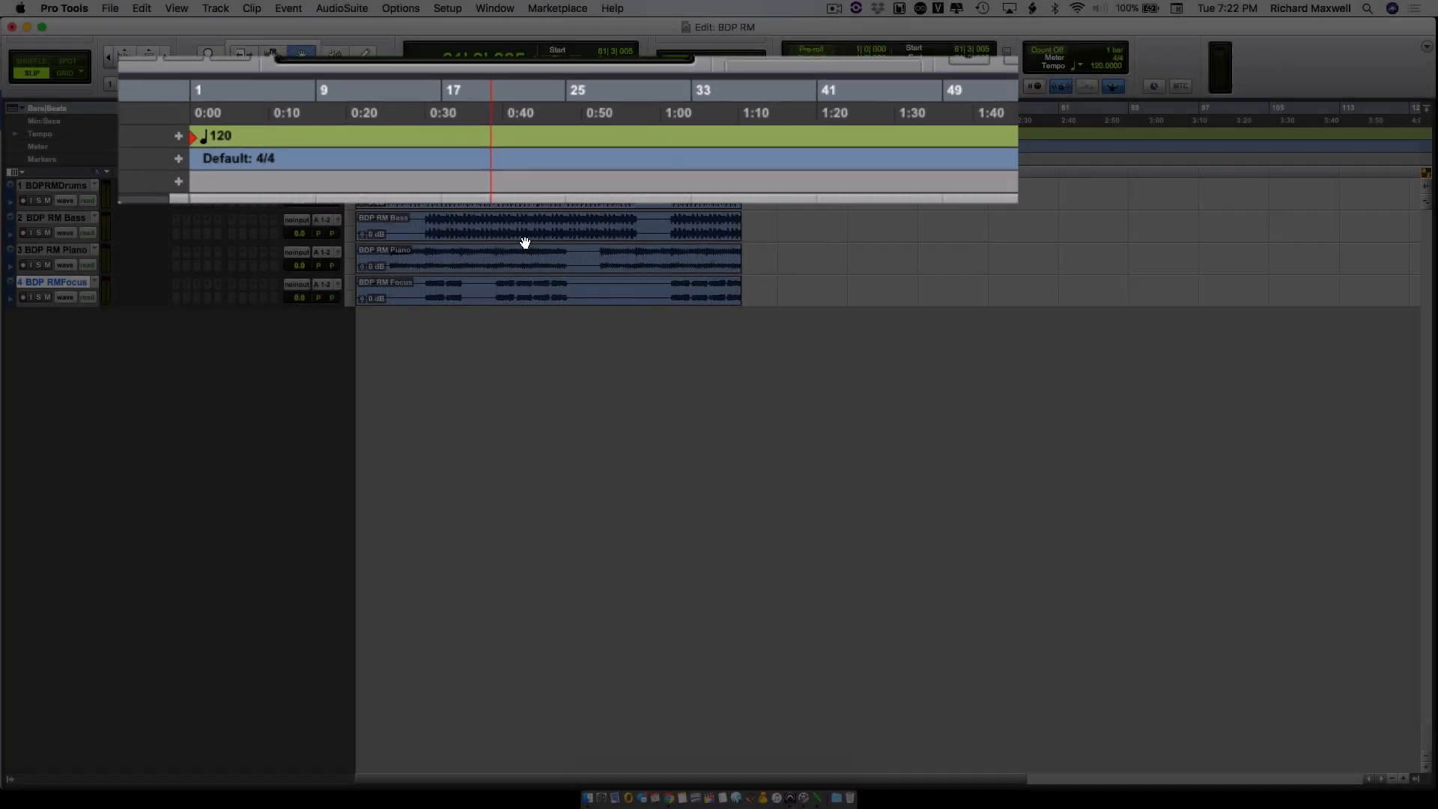
left_click(525, 241)
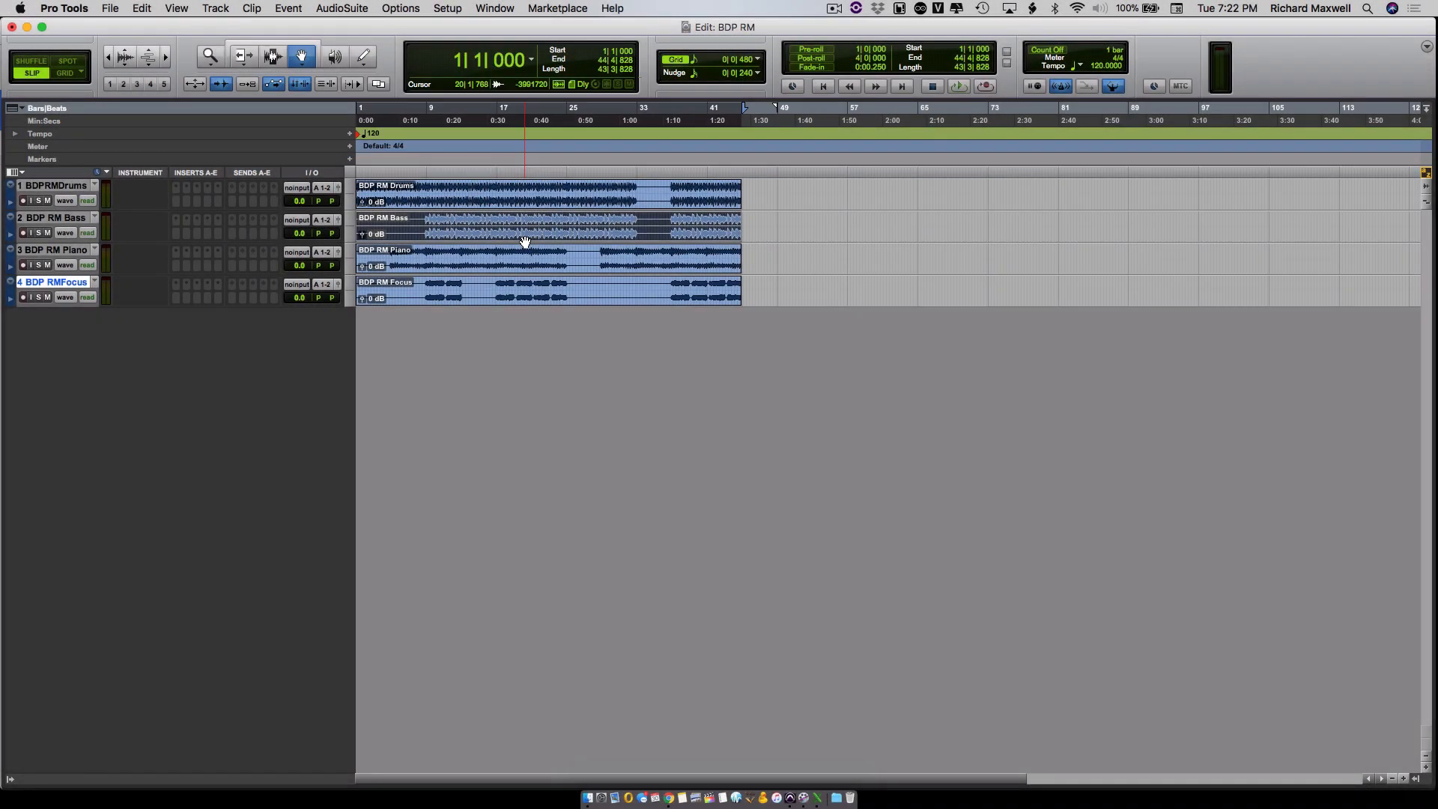
left_click(628, 266)
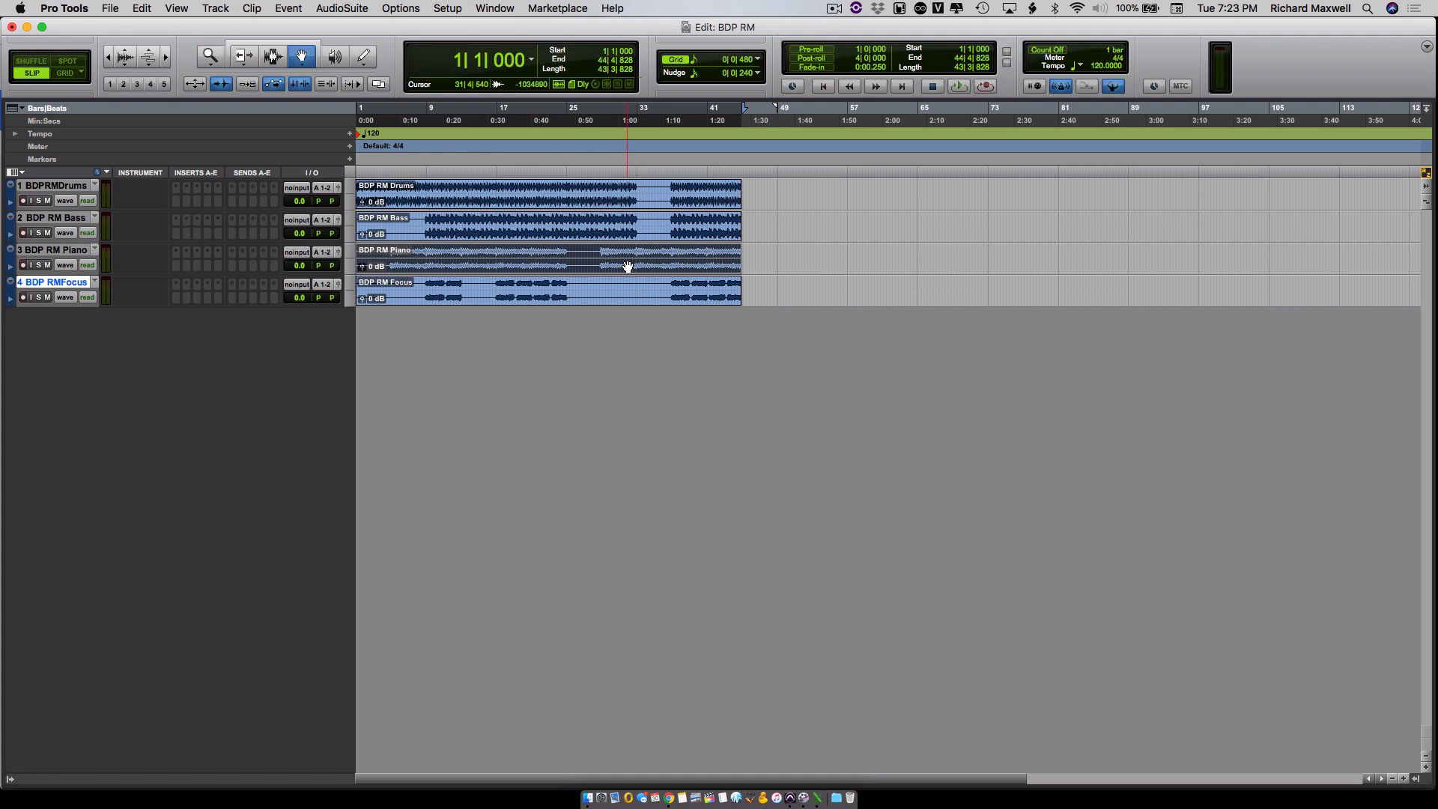
left_click_drag(628, 267, 661, 264)
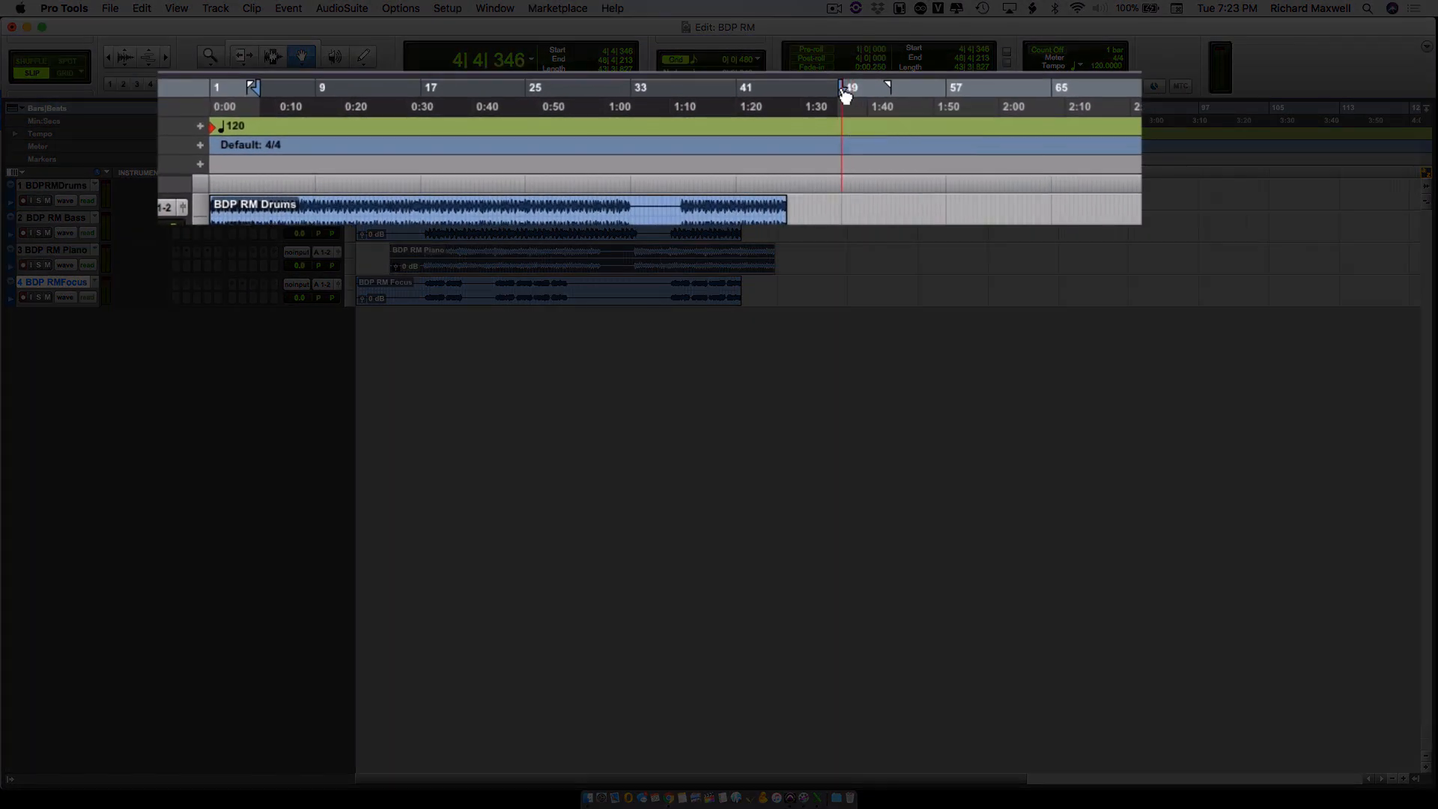
- Extend the timeline selection's in point back to bar 1, play the session briefly, and stop it
mouse_move(843, 88)
left_mouse_down()
mouse_move(912, 90)
mouse_move(842, 89)
left_mouse_up()
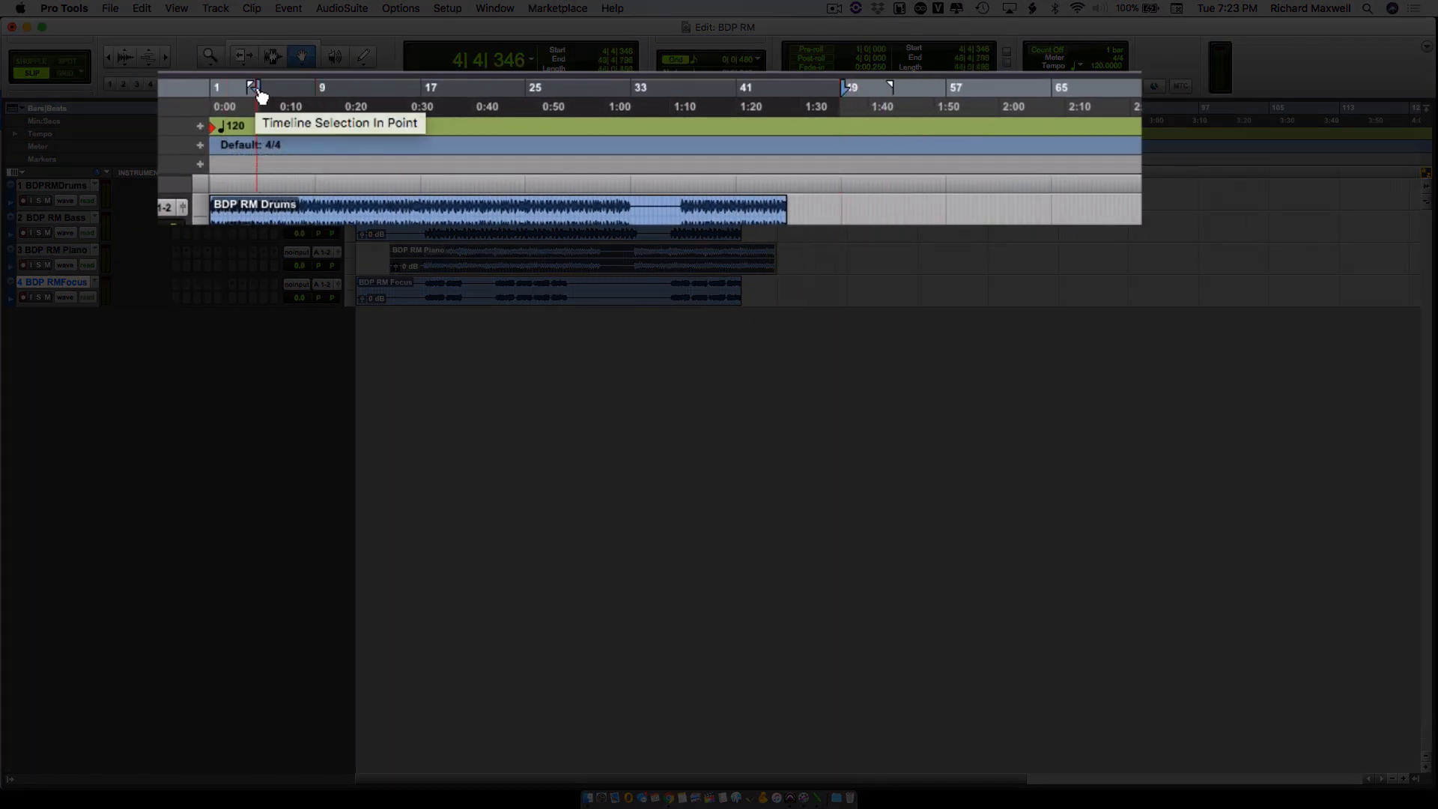
left_click_drag(253, 88, 215, 88)
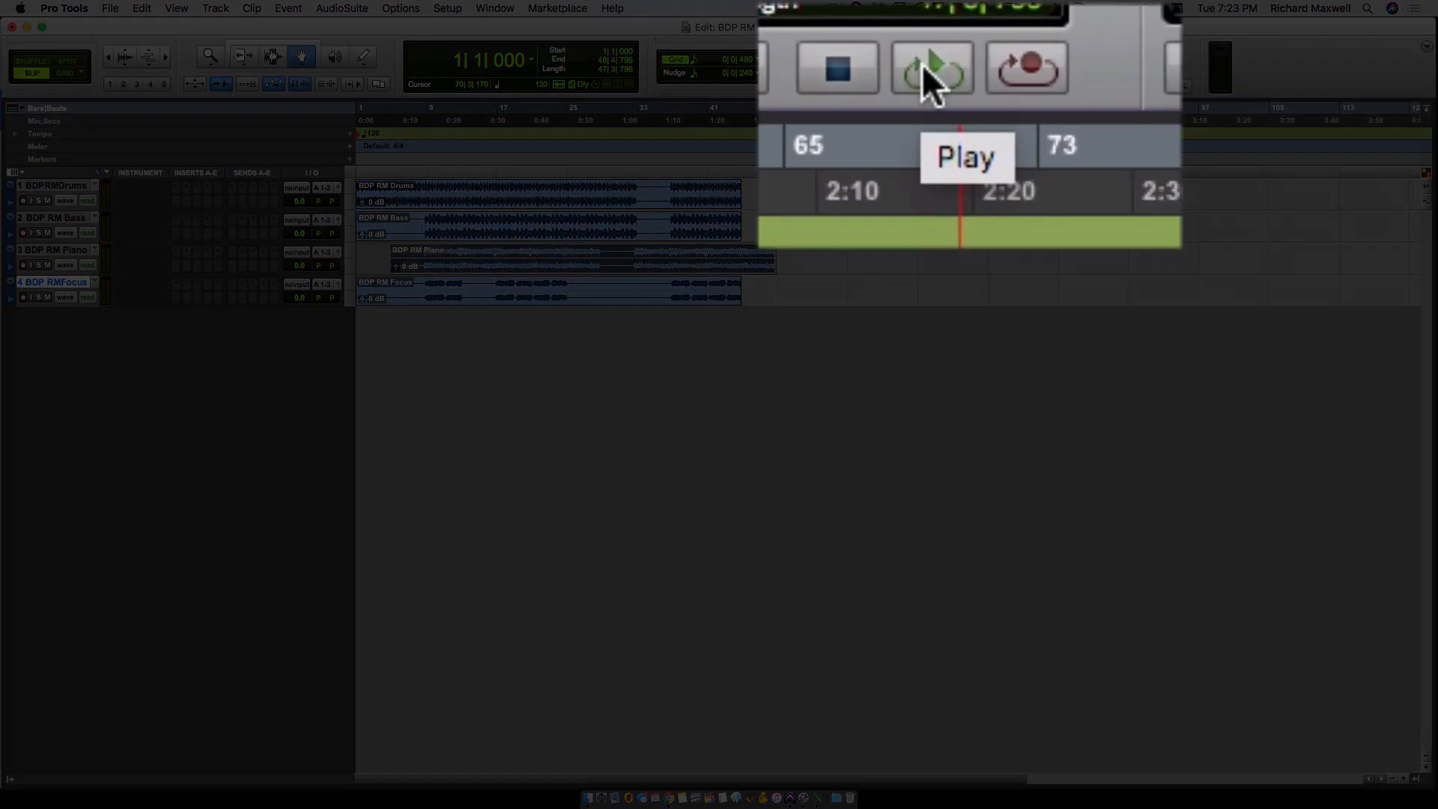
left_click(929, 72)
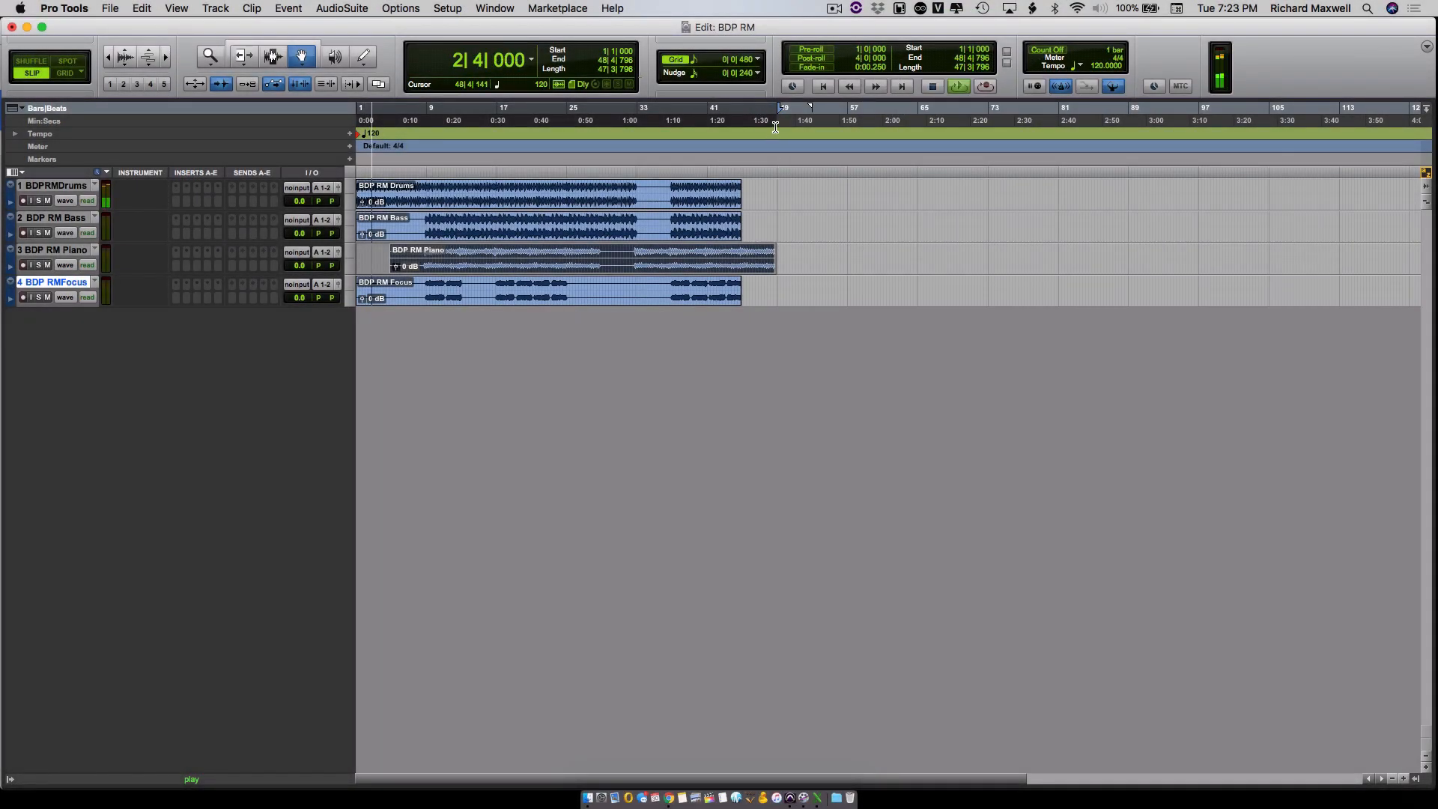
left_click(933, 86)
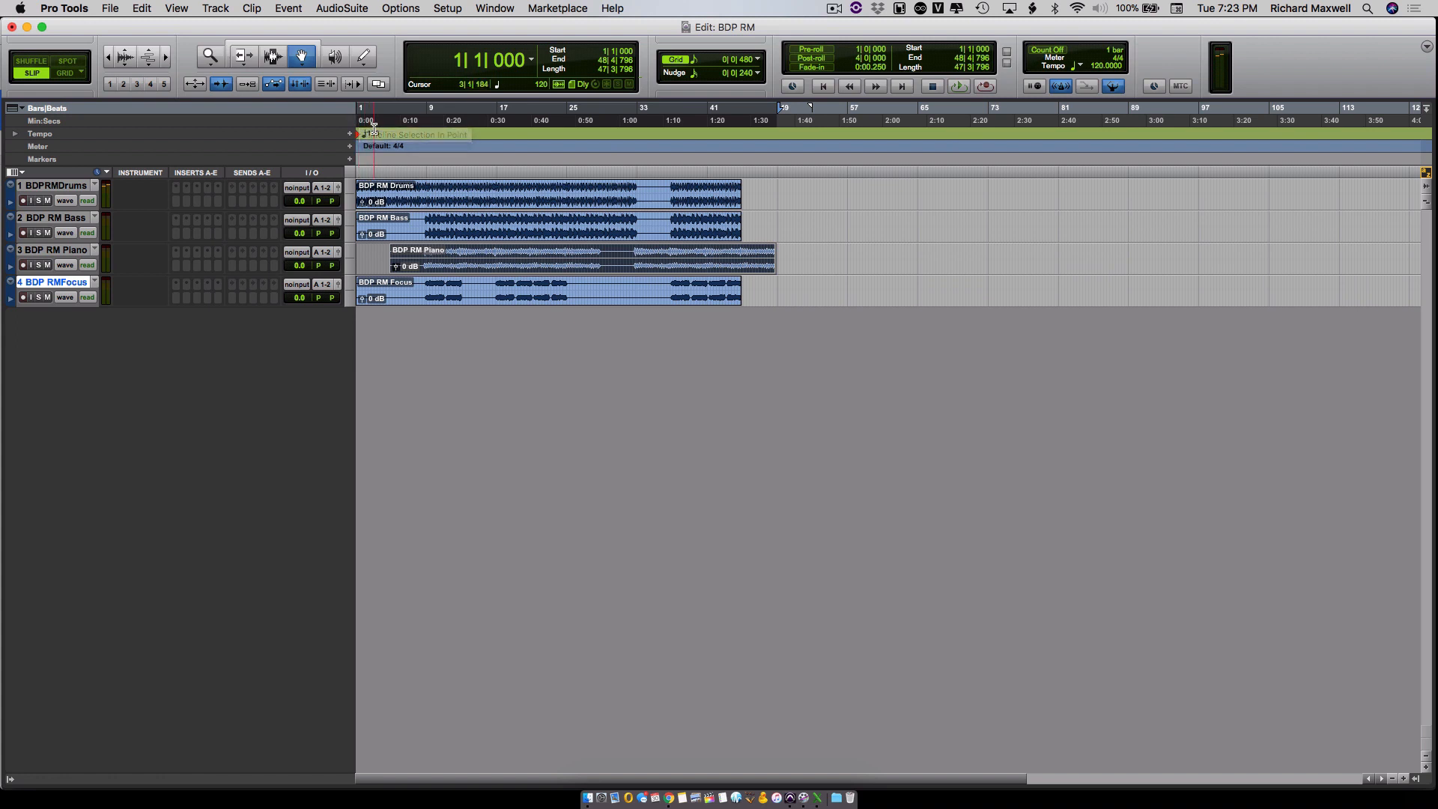
- Select the timeline from about bar 3 to bar 34, play that range briefly, and stop it
left_click_drag(373, 129, 646, 131)
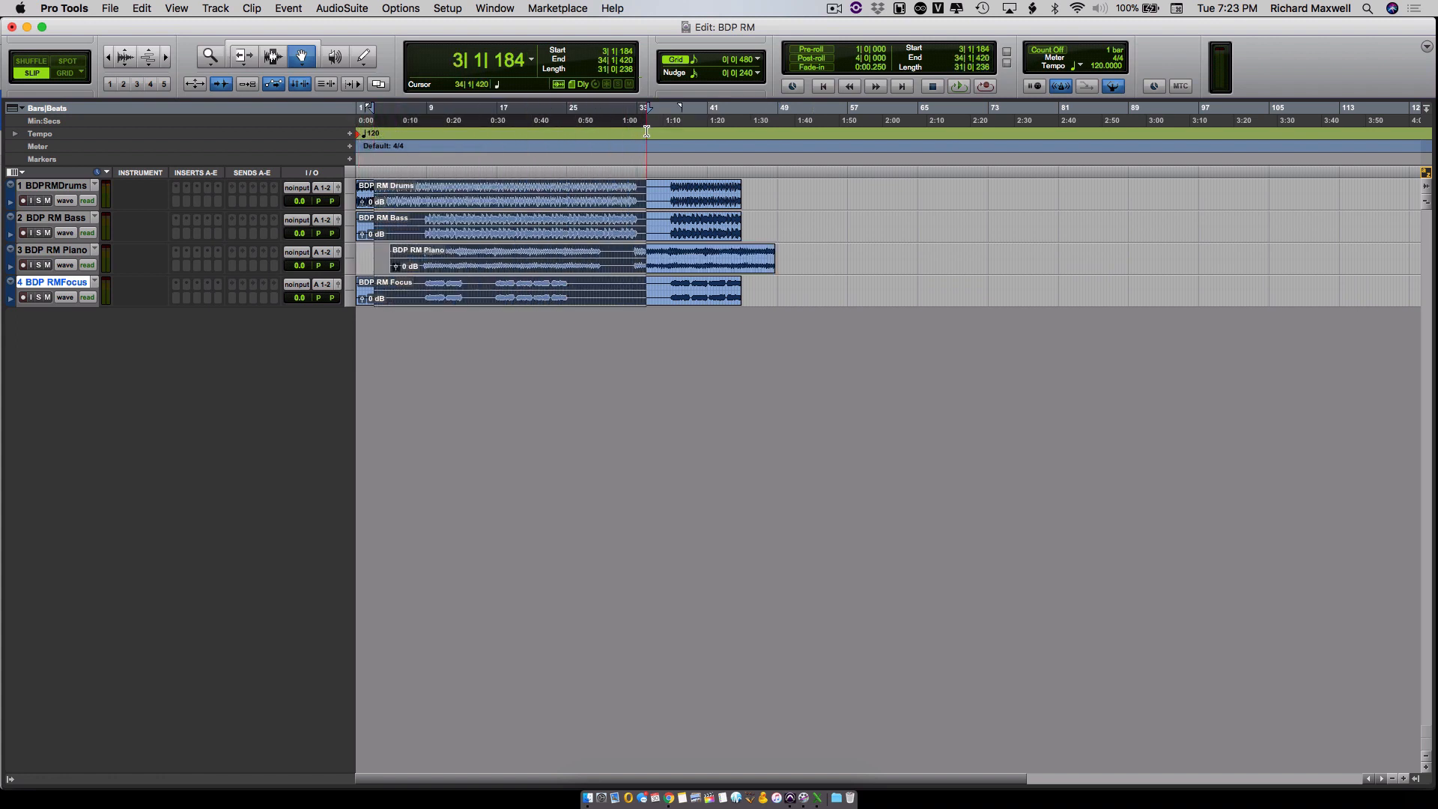
left_click(962, 87)
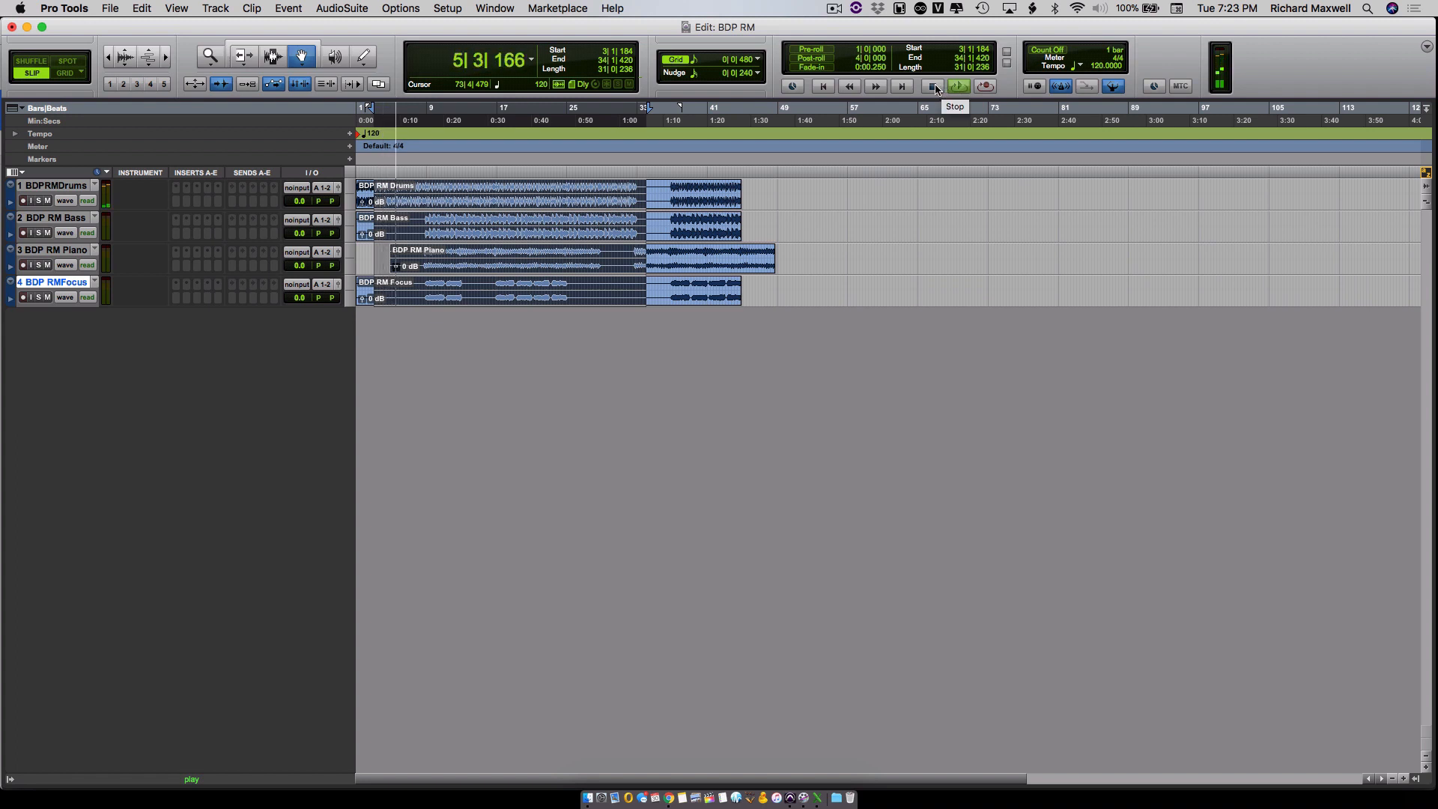
left_click(934, 87)
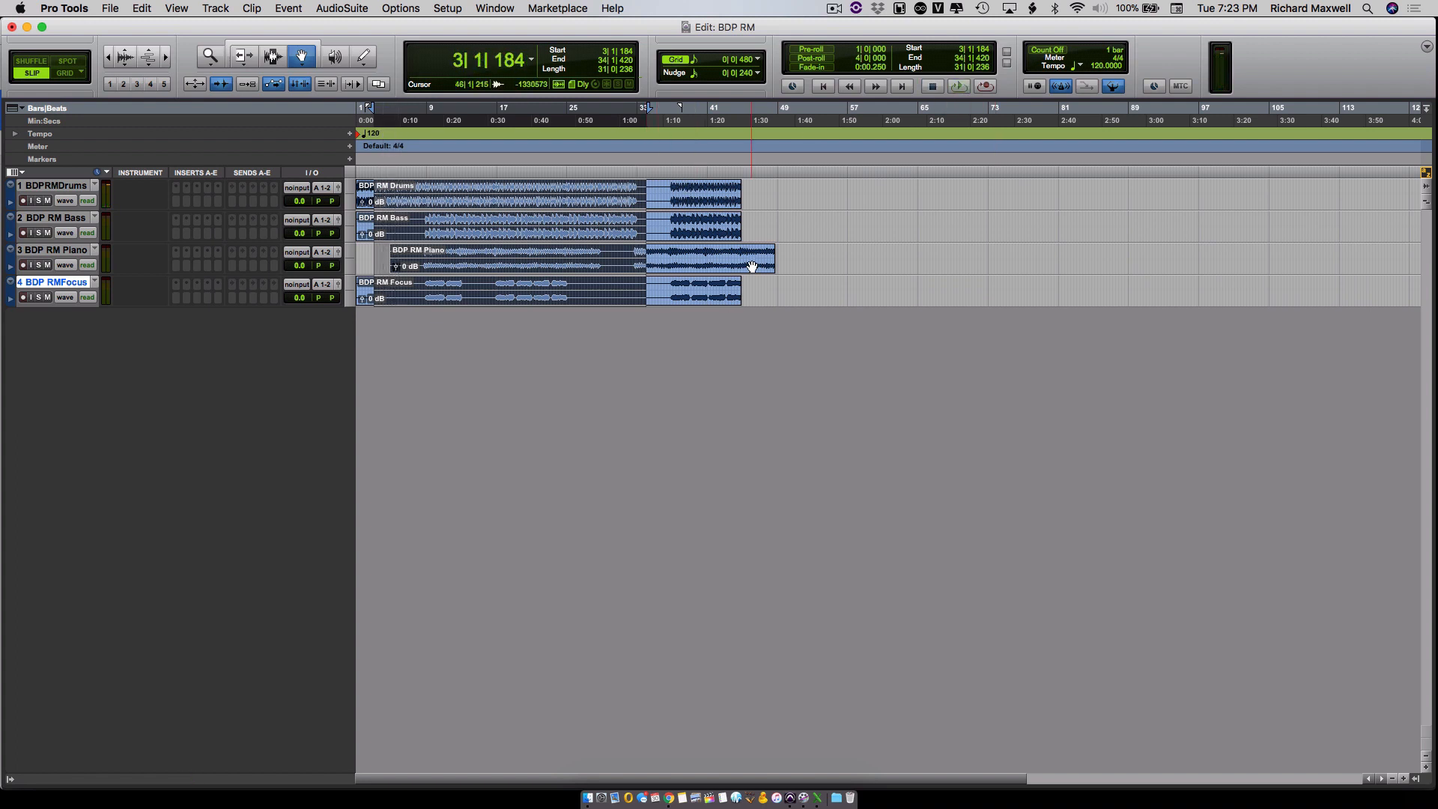
- Move the Piano clip back to the start of bar 1, in line with the other stems
left_click(819, 206)
left_click_drag(699, 273, 574, 266)
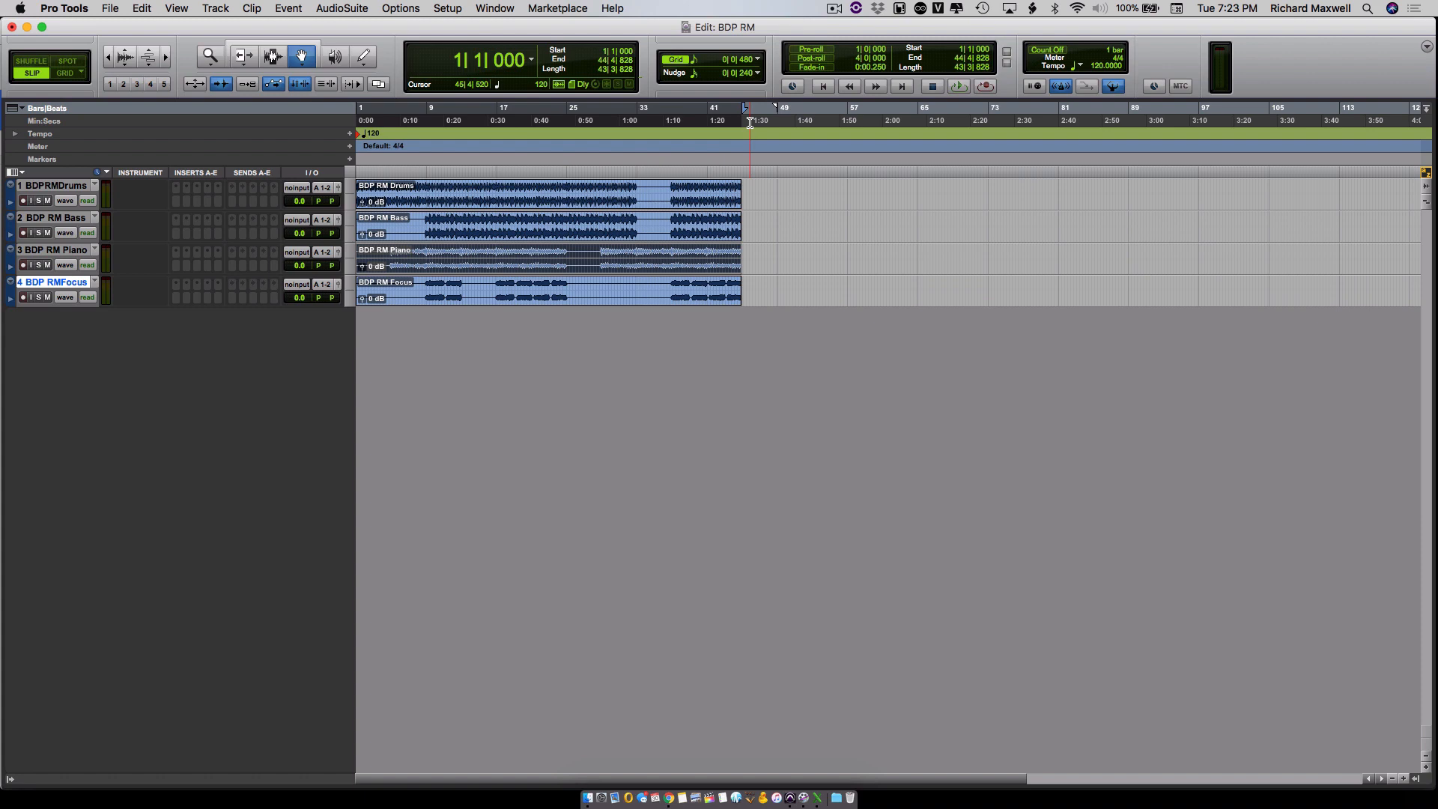
- Start a bounce to disk with MP3 as the file type and daw rt. 1-2 (Stereo) as the bounce source
left_click(110, 9)
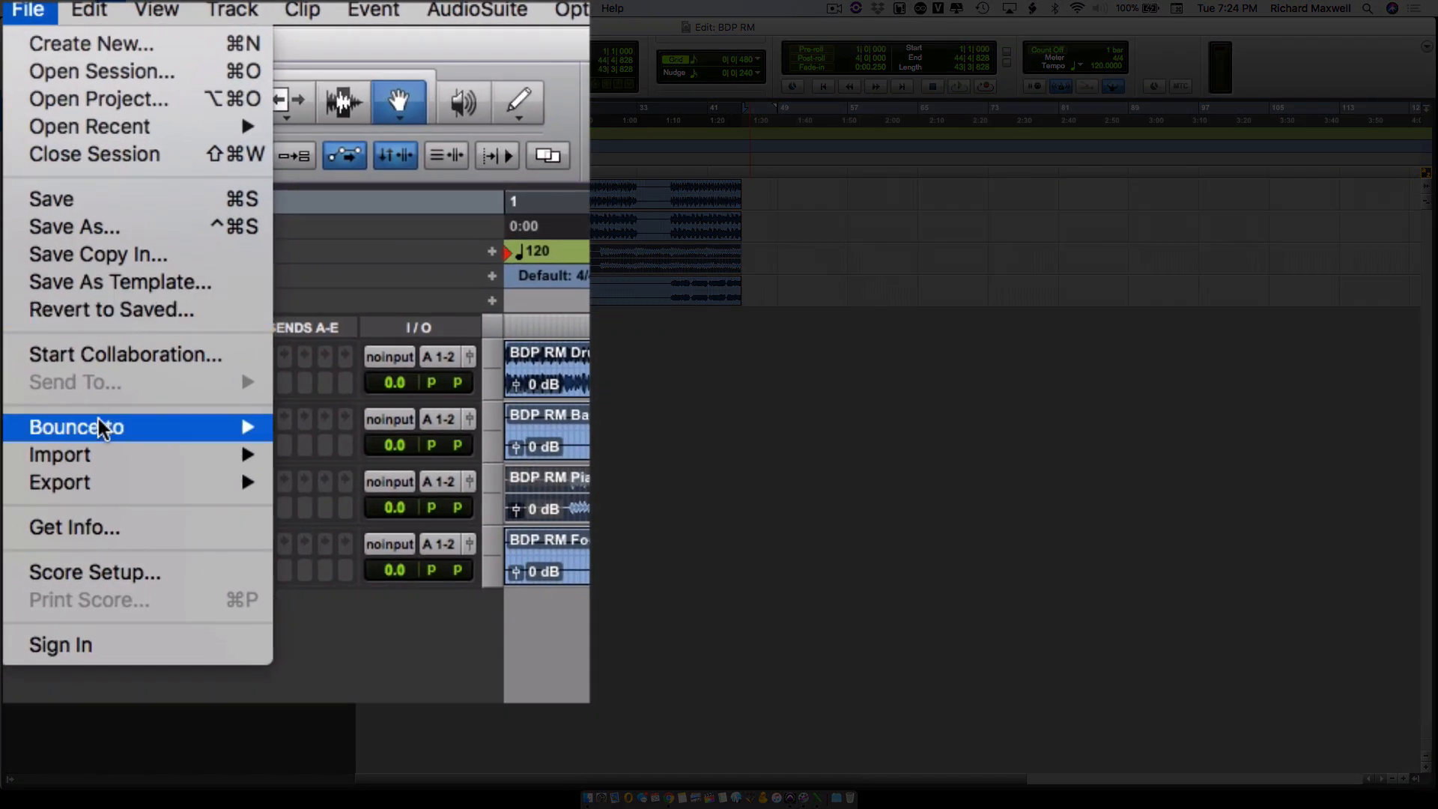
mouse_move(105, 433)
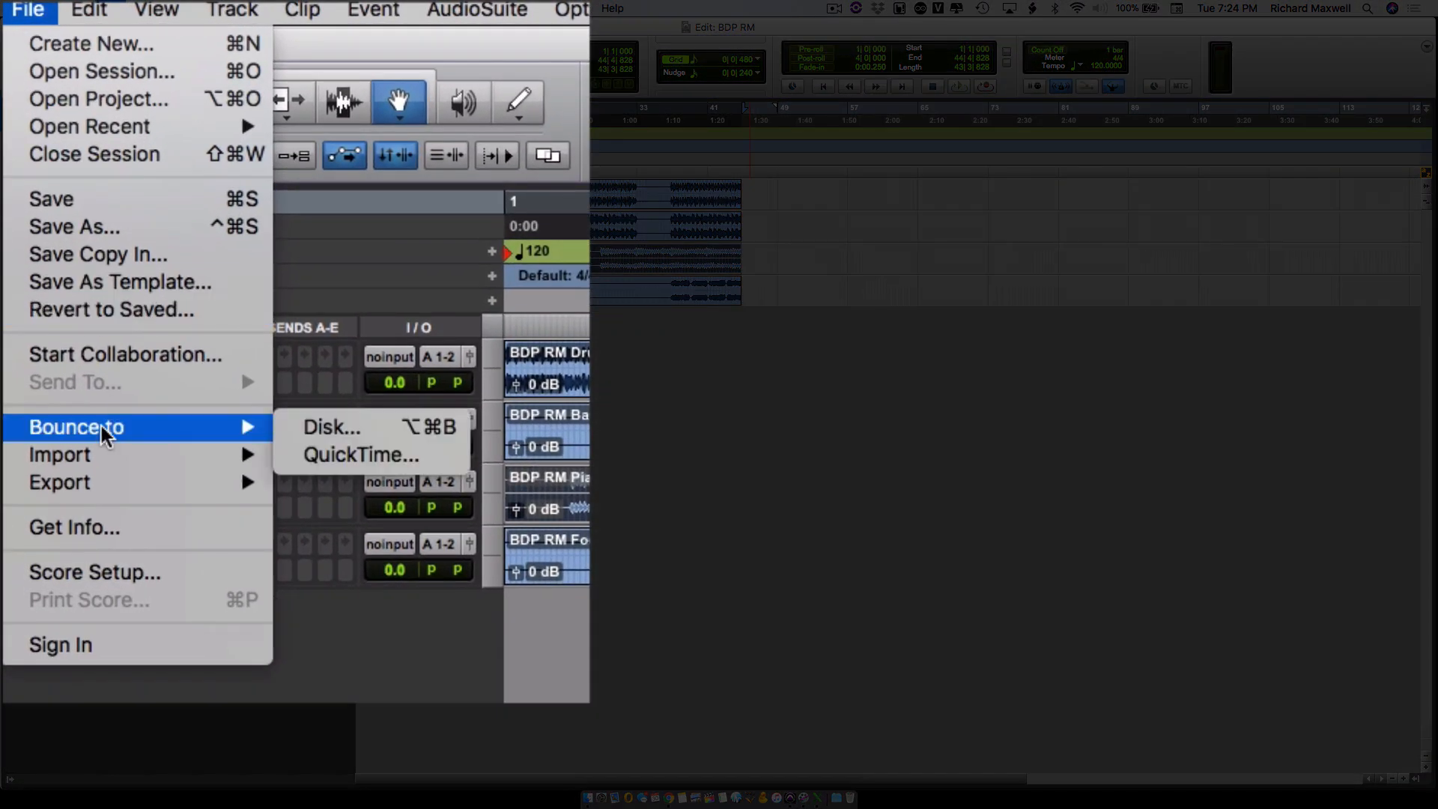
left_click(341, 431)
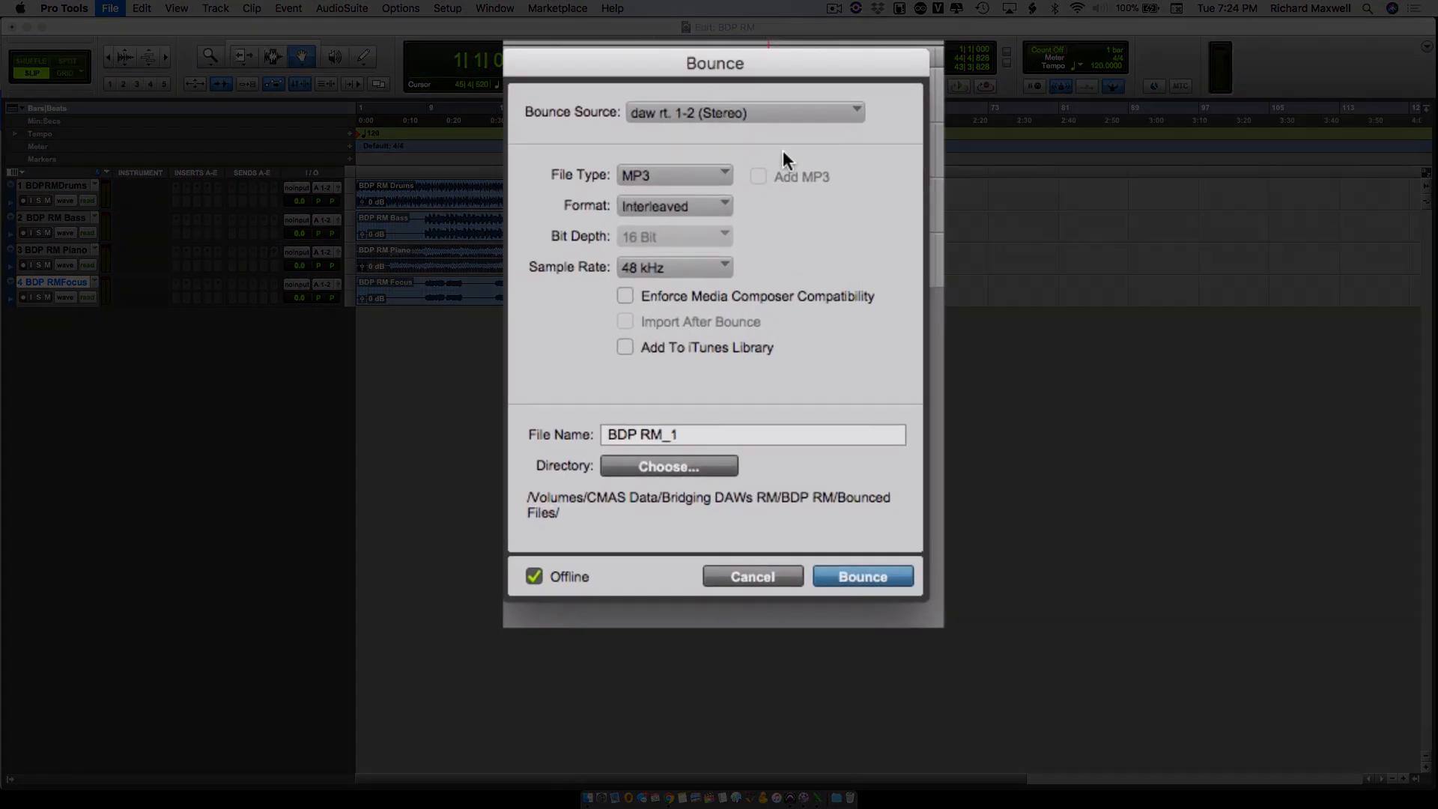
left_click(682, 180)
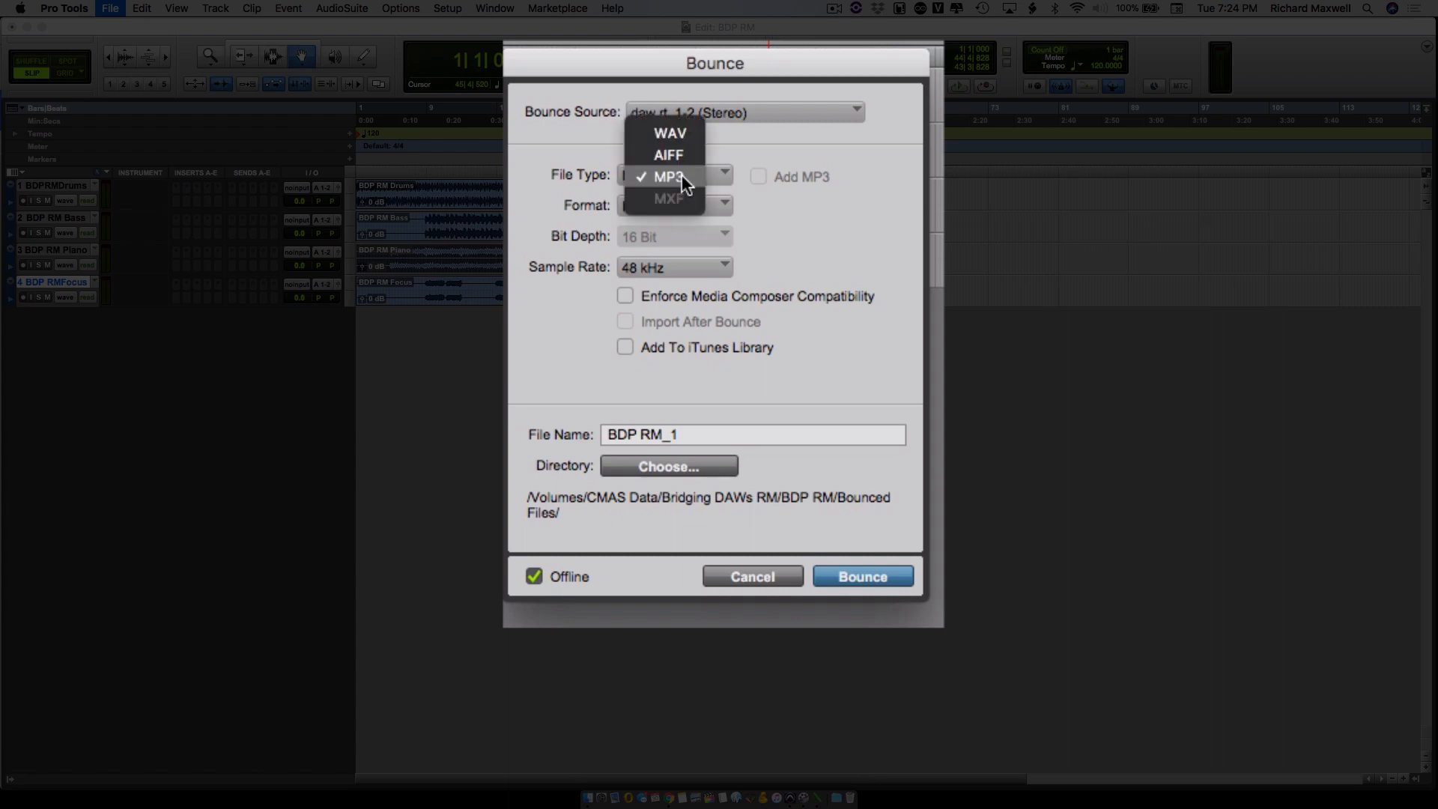
left_click(824, 201)
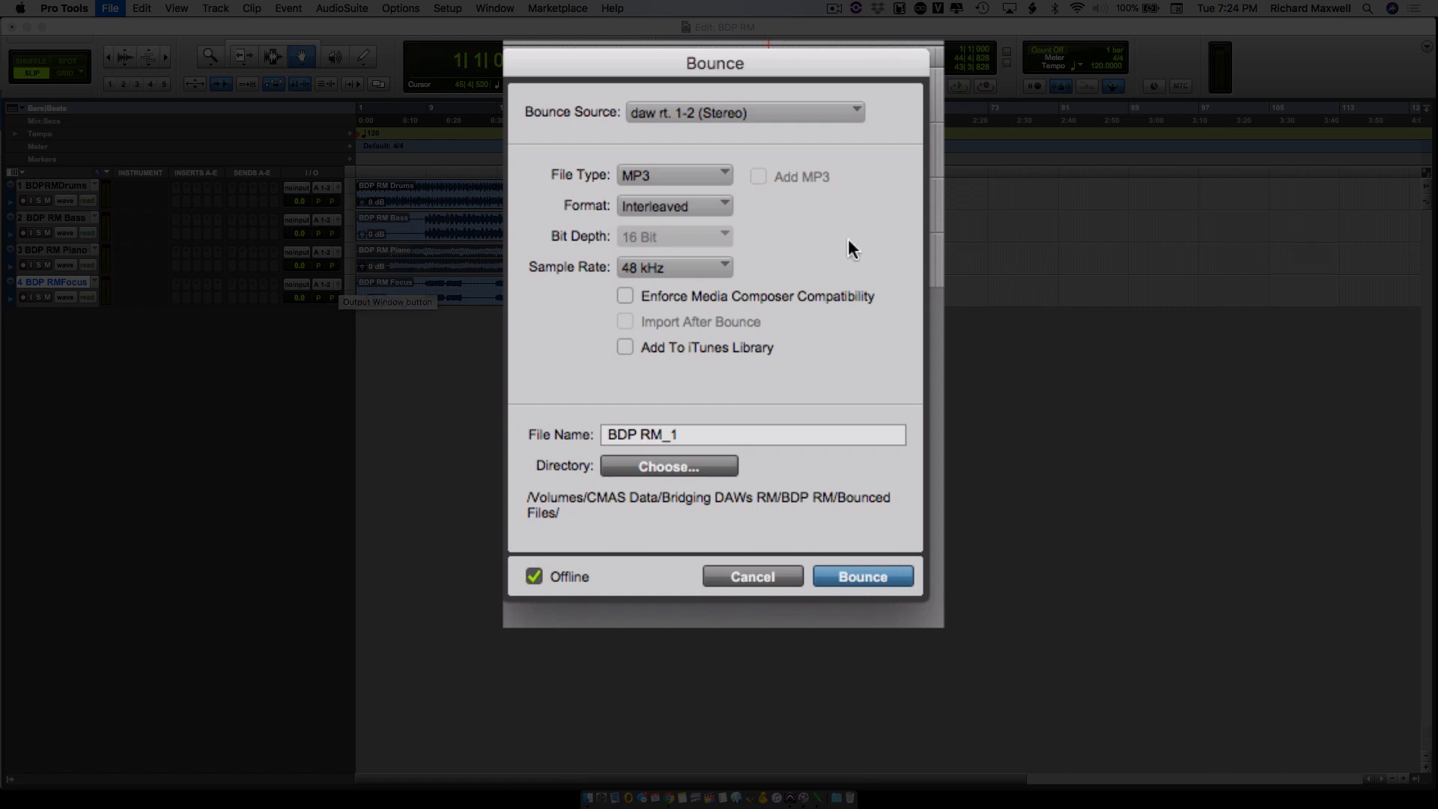
left_click(686, 114)
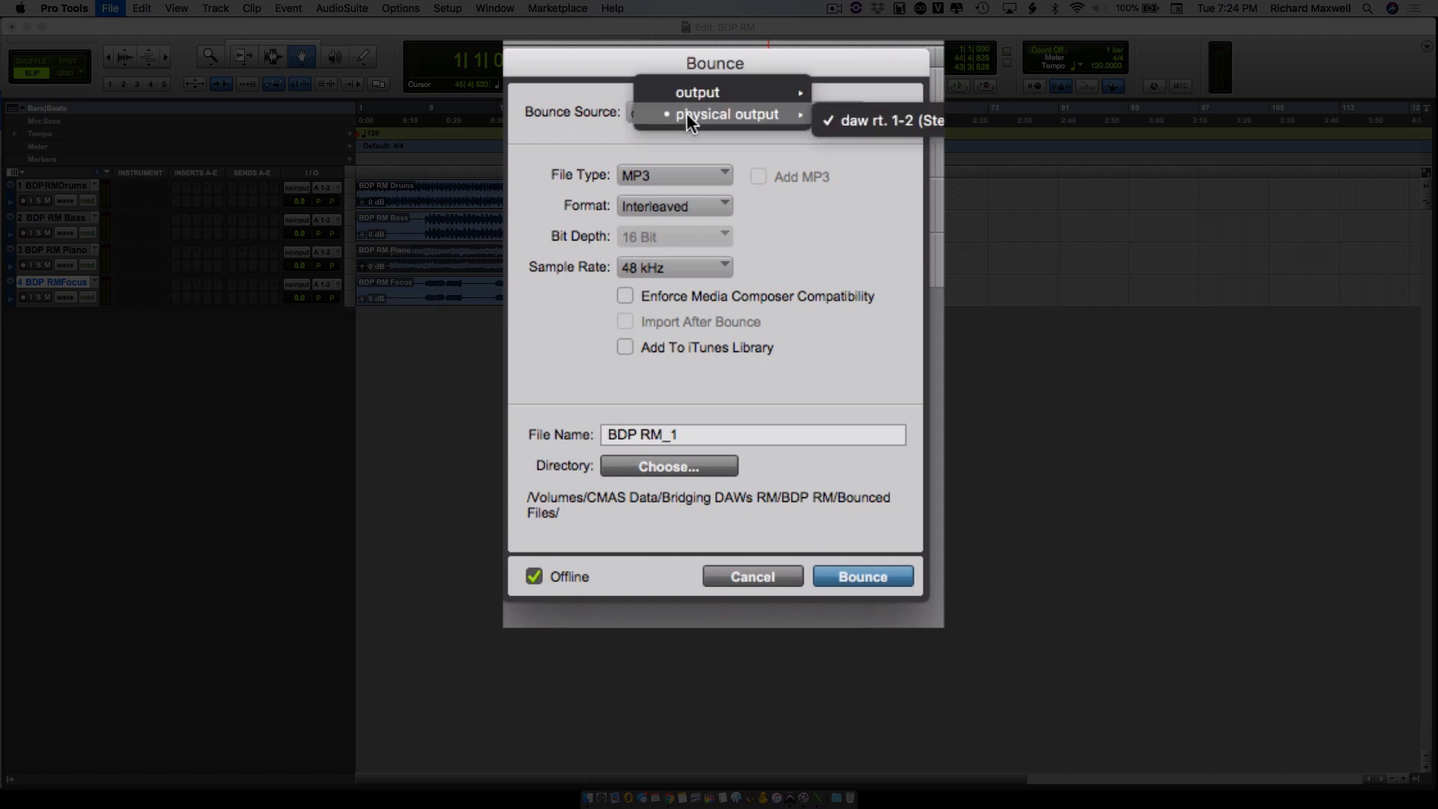
left_click(860, 120)
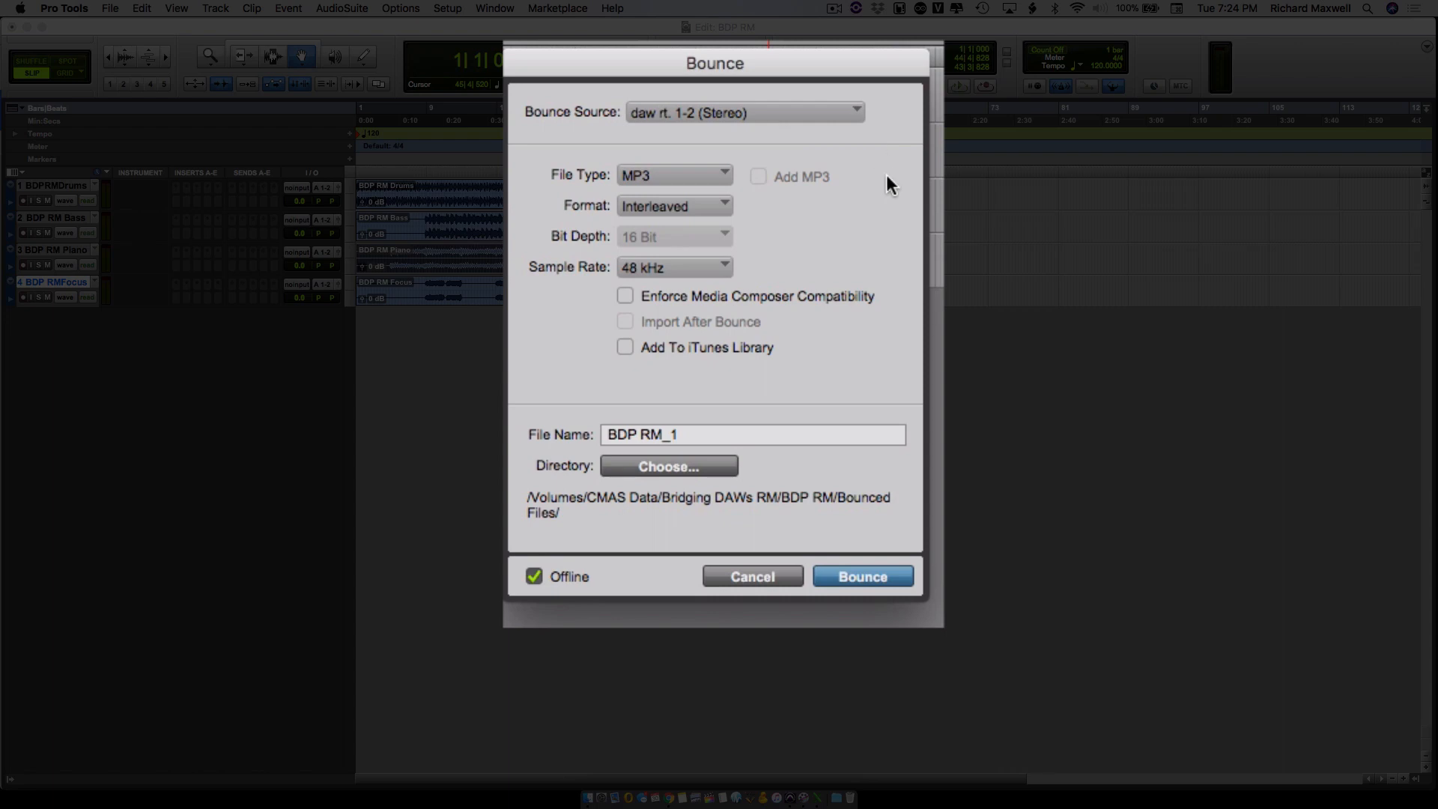
- Try the WAV file type with the Add MP3 option, and return the file type to MP3
left_click(677, 178)
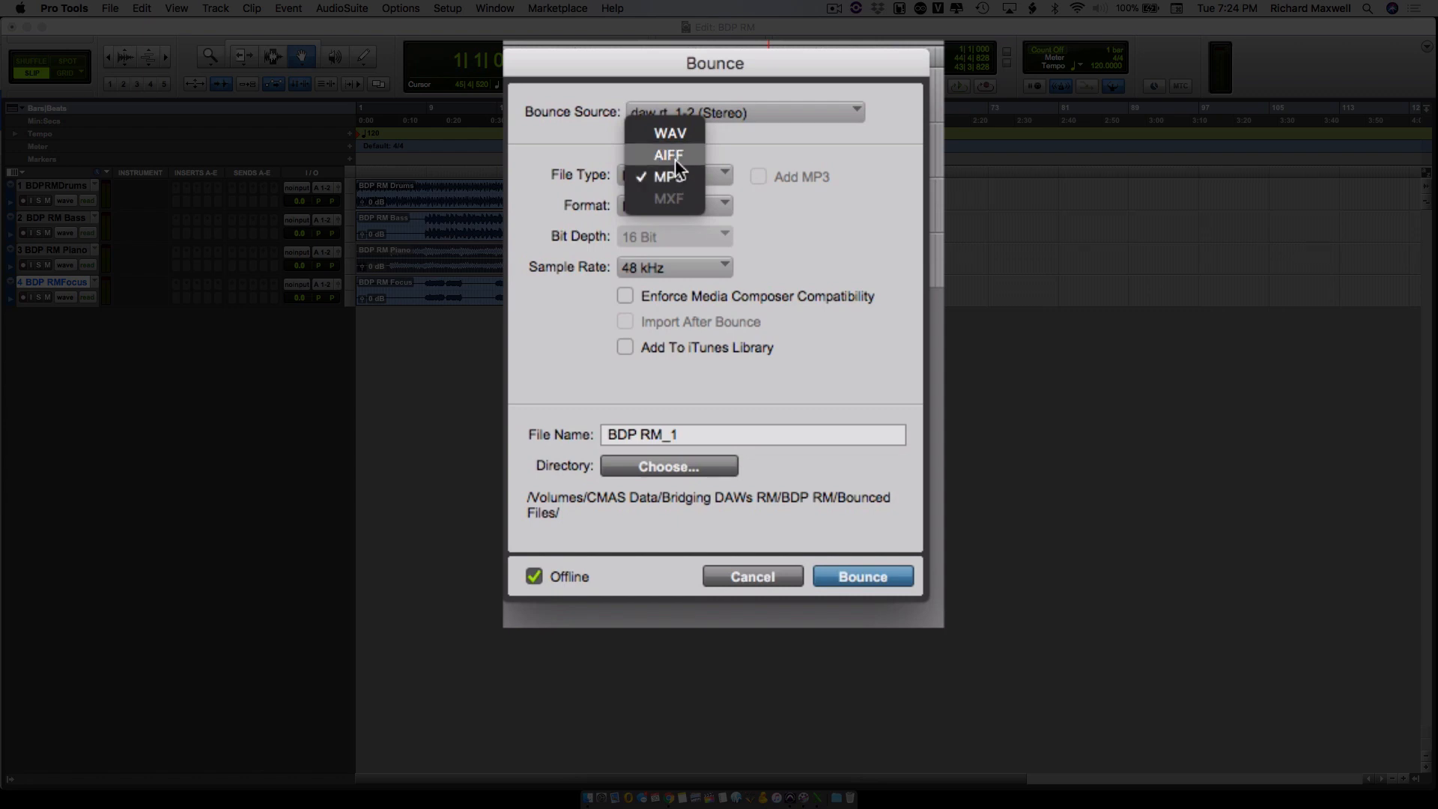
left_click(676, 159)
left_click(759, 177)
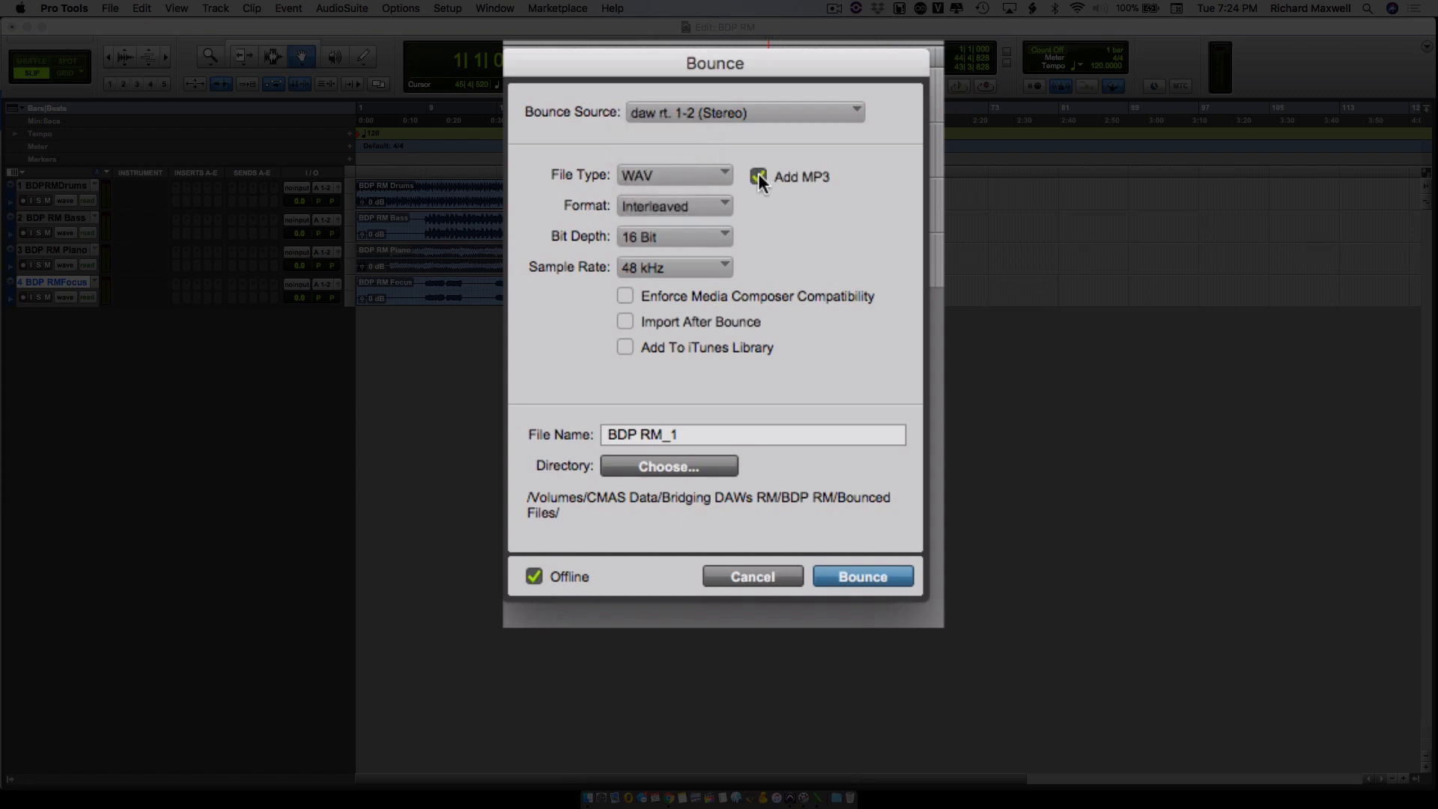
left_click(698, 172)
left_click(673, 171)
left_click(685, 176)
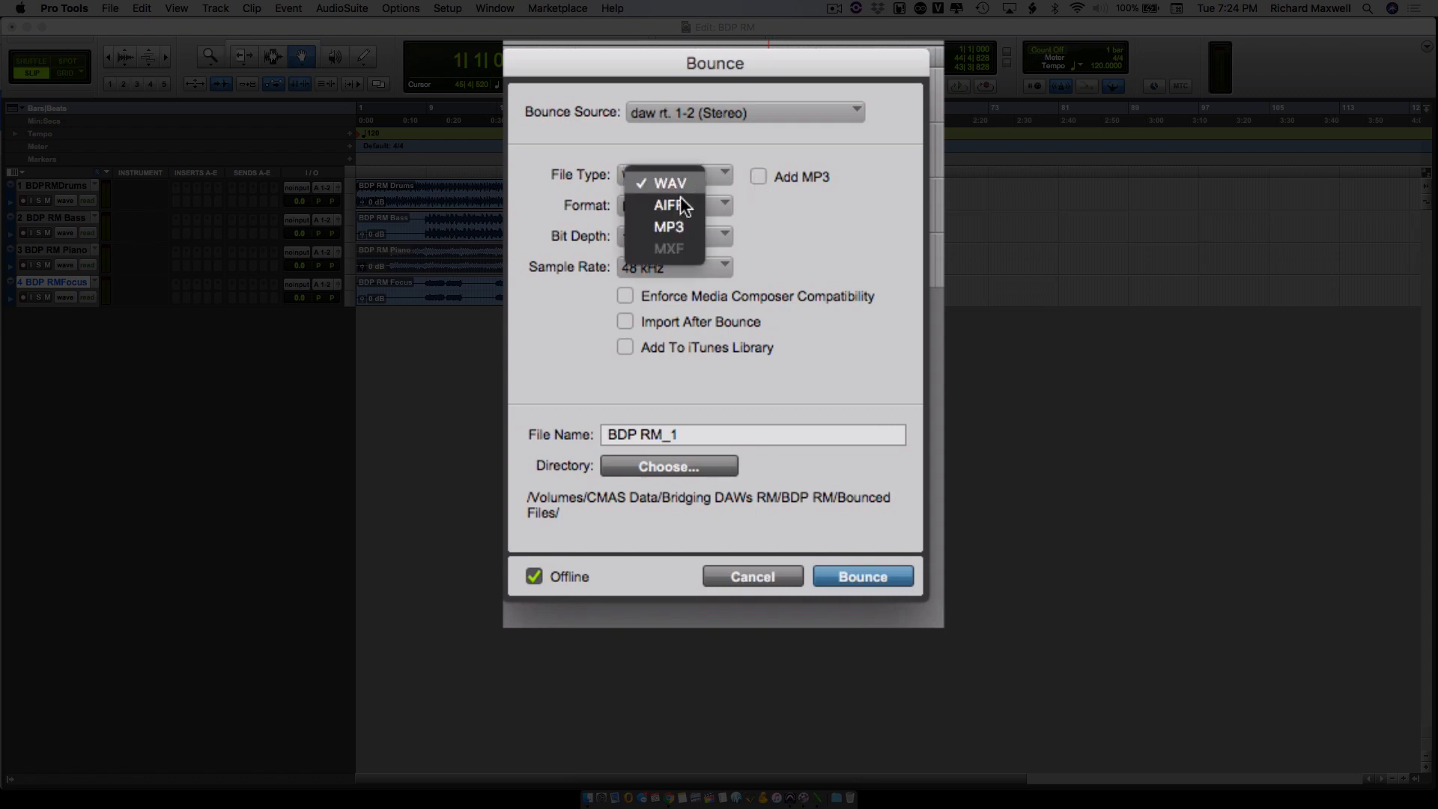
left_click(682, 223)
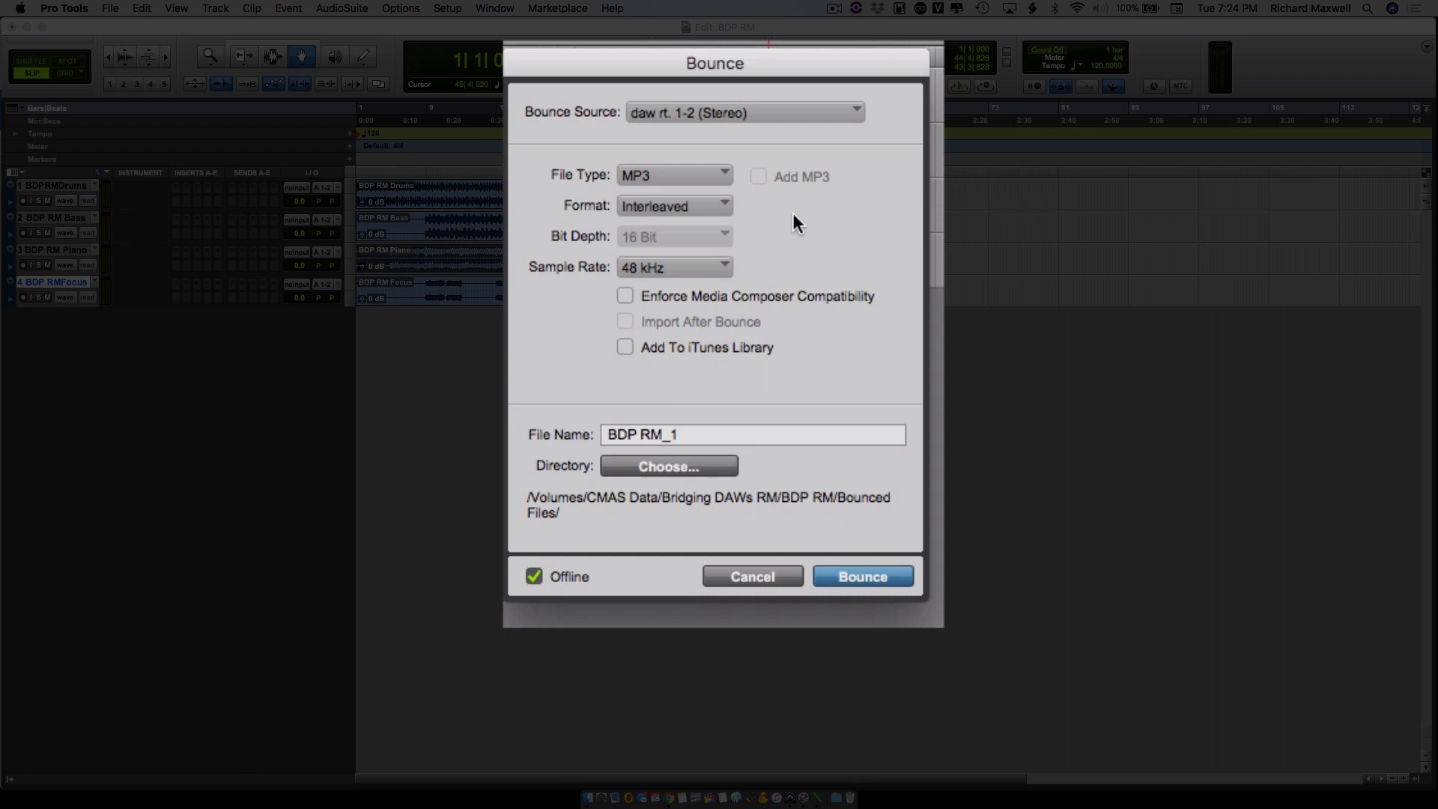
- Bounce the mix as an interleaved MP3 named BDP RM, accepting the offered encoder and tag settings
left_click(689, 211)
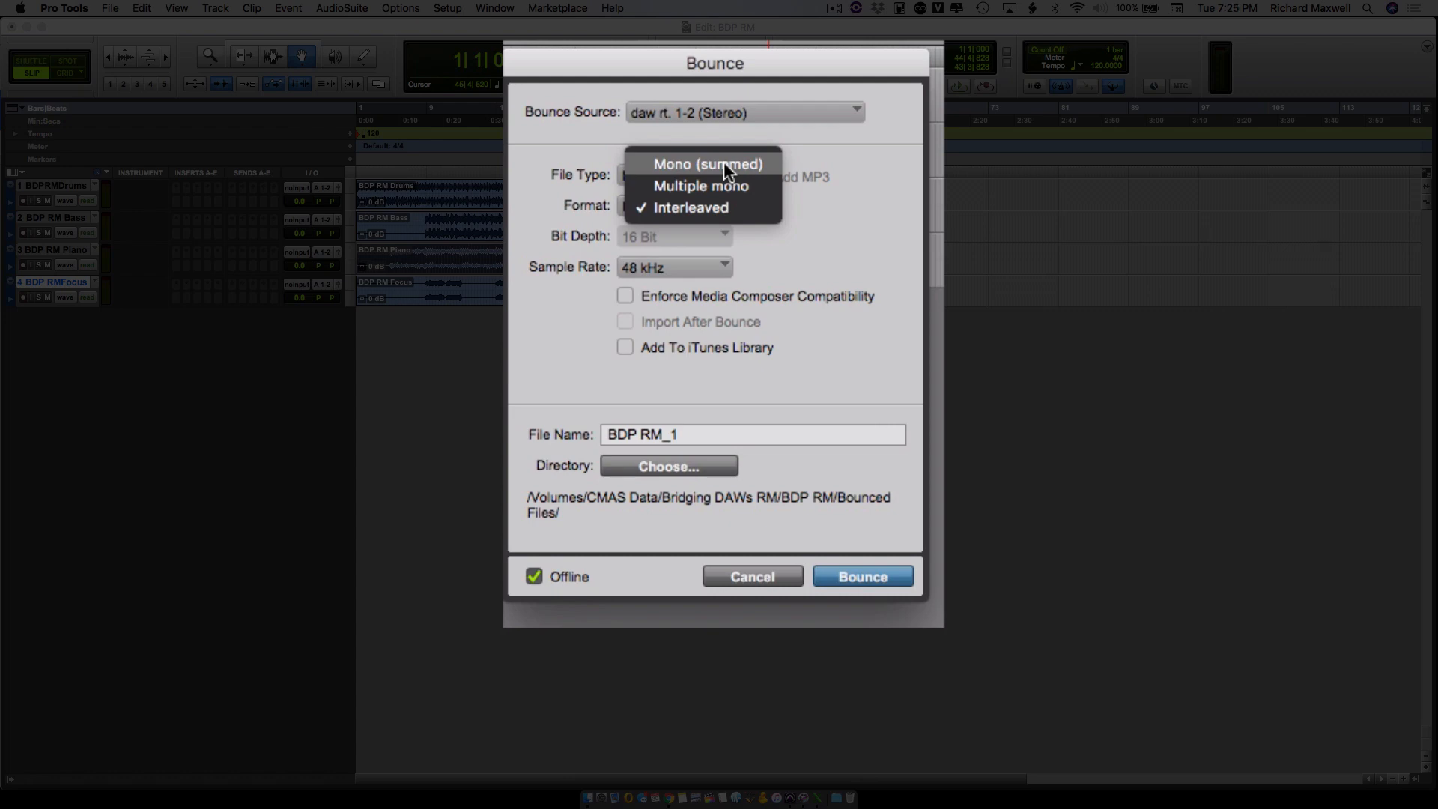
left_click(712, 204)
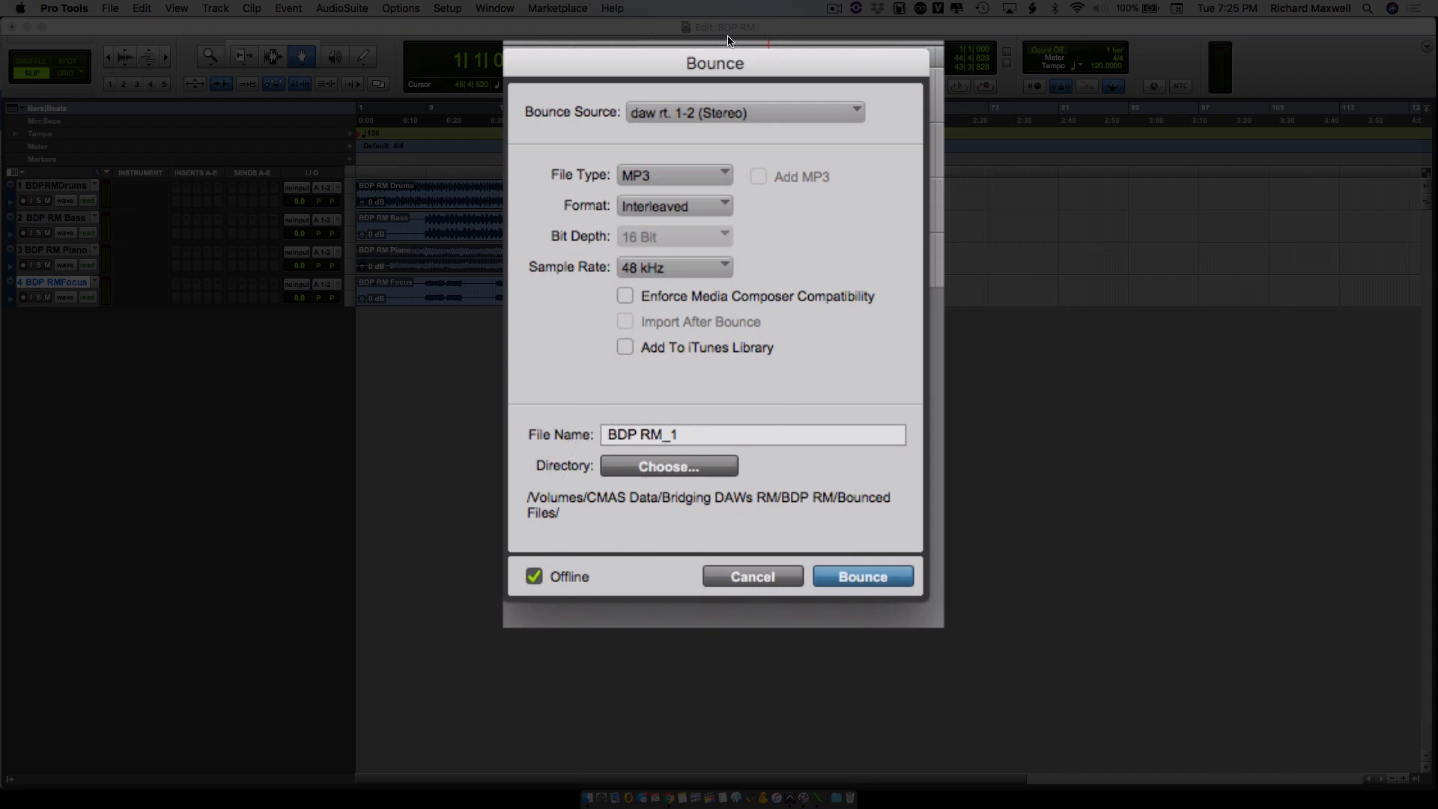
key("BackSpace")
key("BackSpace")
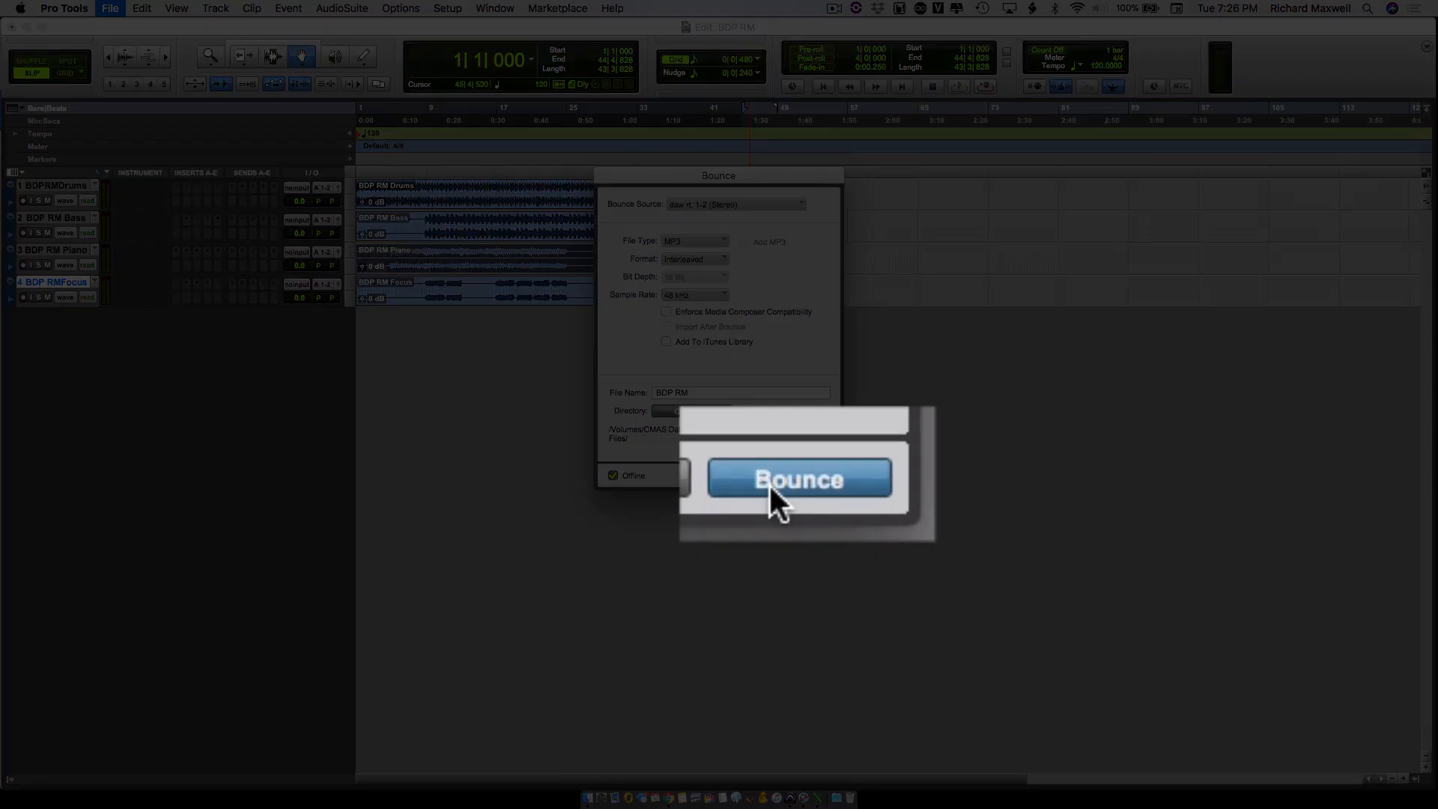
left_click(786, 476)
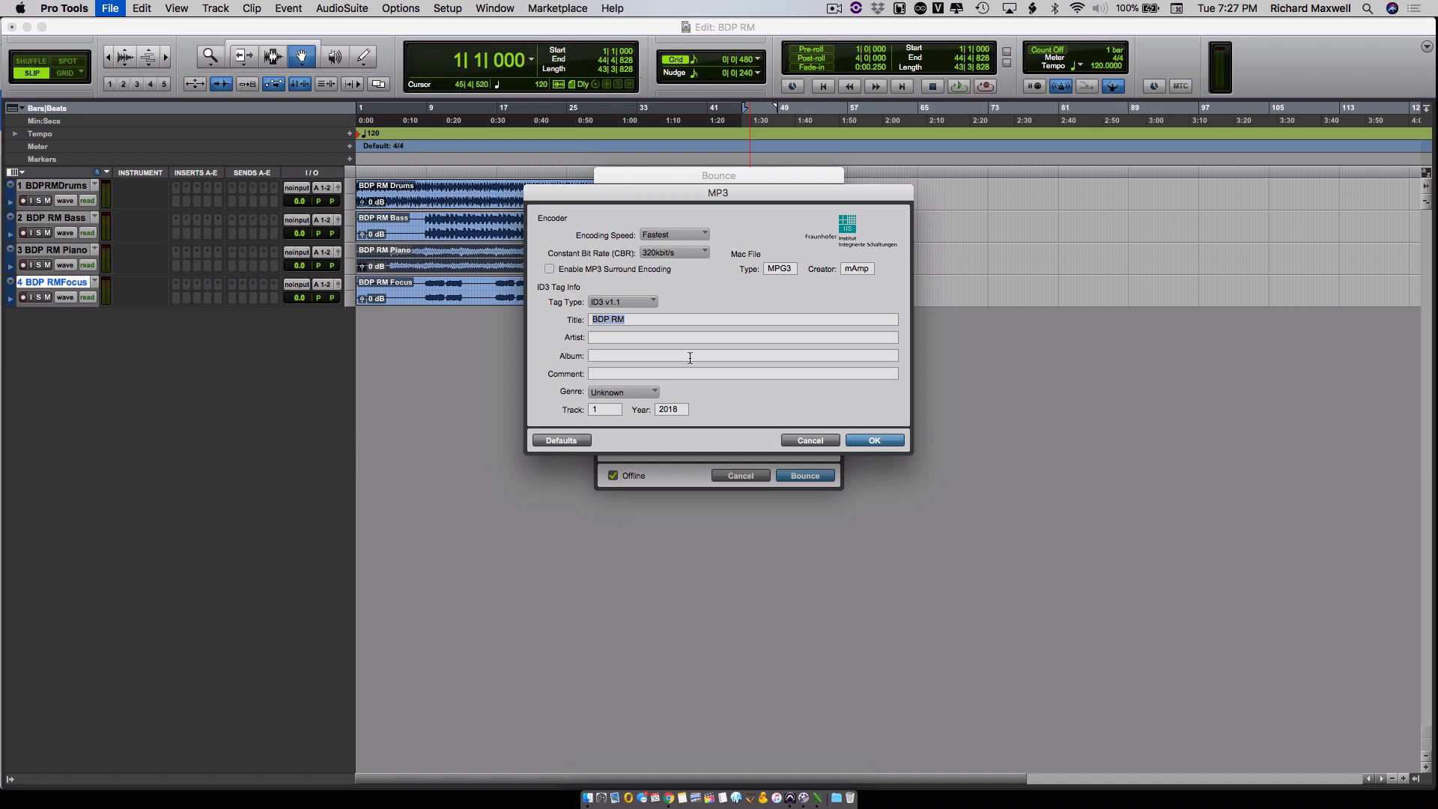
left_click(874, 440)
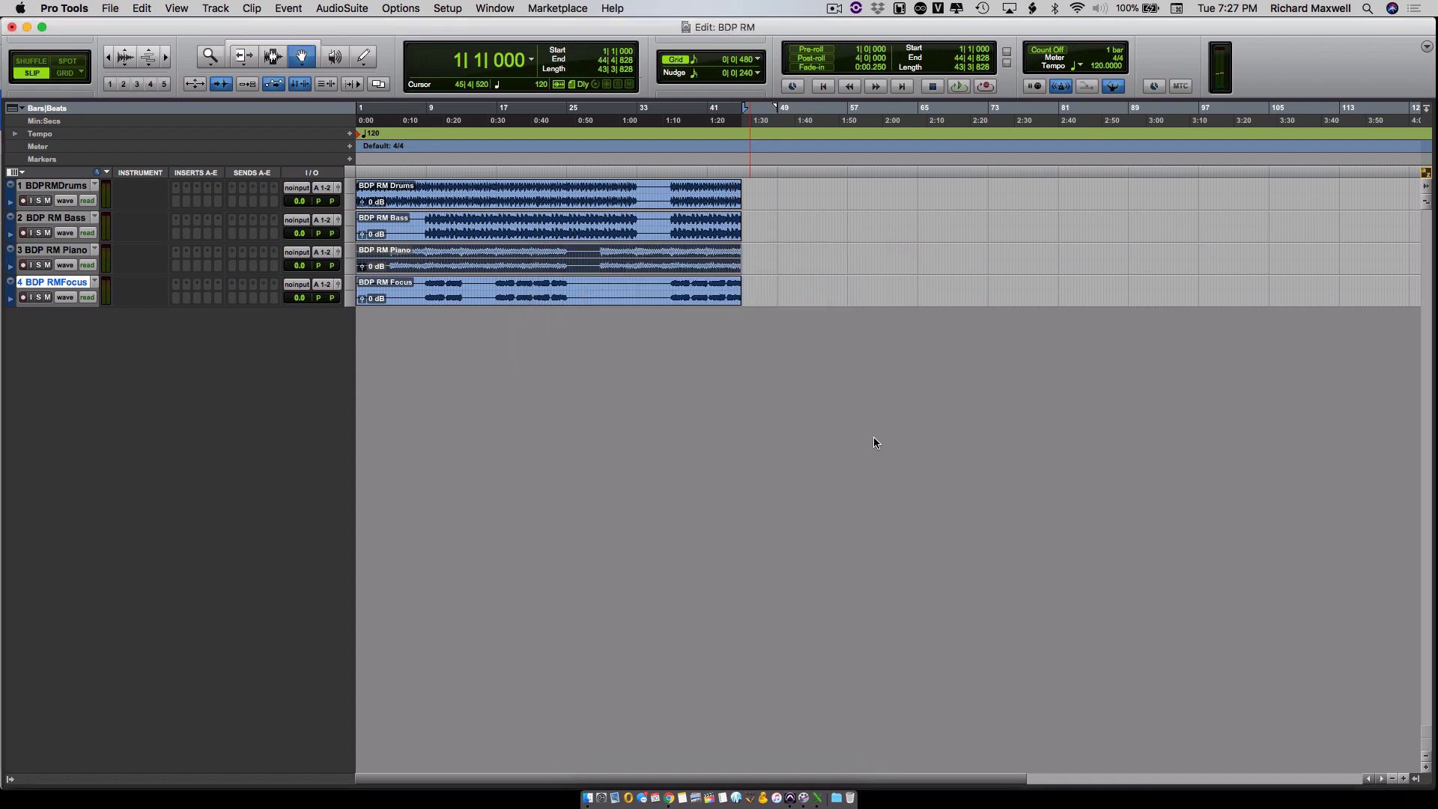
- Switch to Finder and browse from the CMAS Data drive through Bridging DAWs RM and BDP RM to the Bounced Files folder
key("super+Tab")
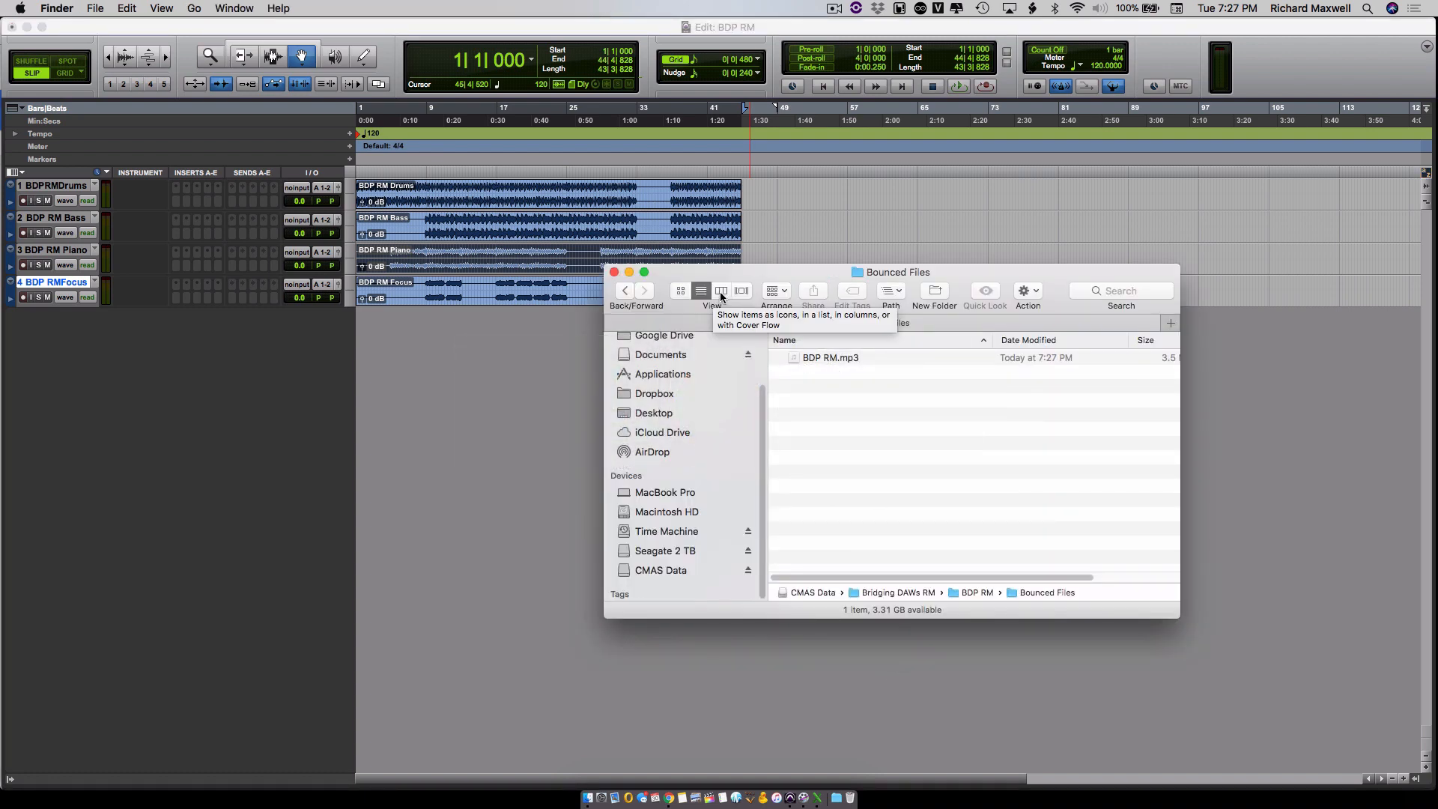
left_click(626, 293)
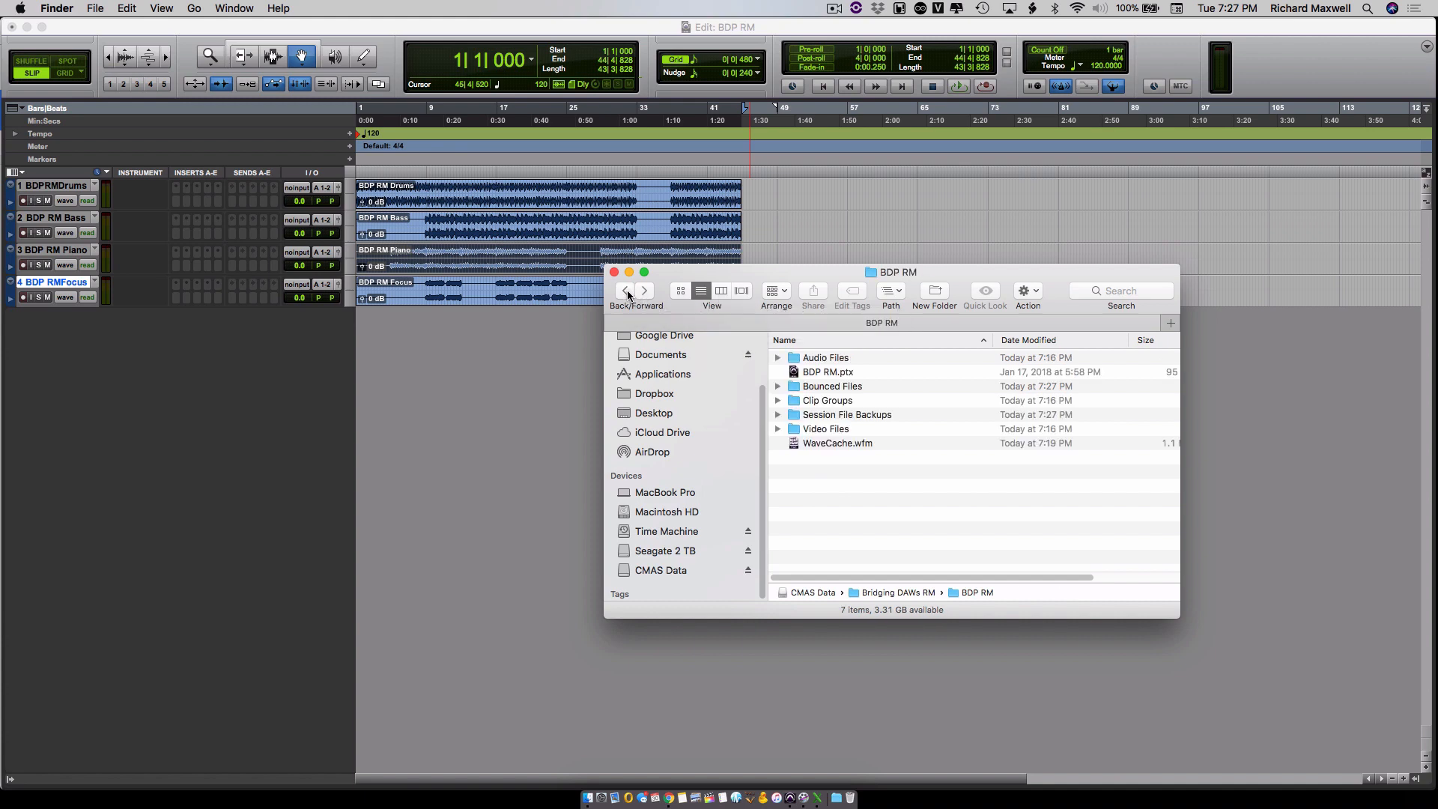
left_click(627, 292)
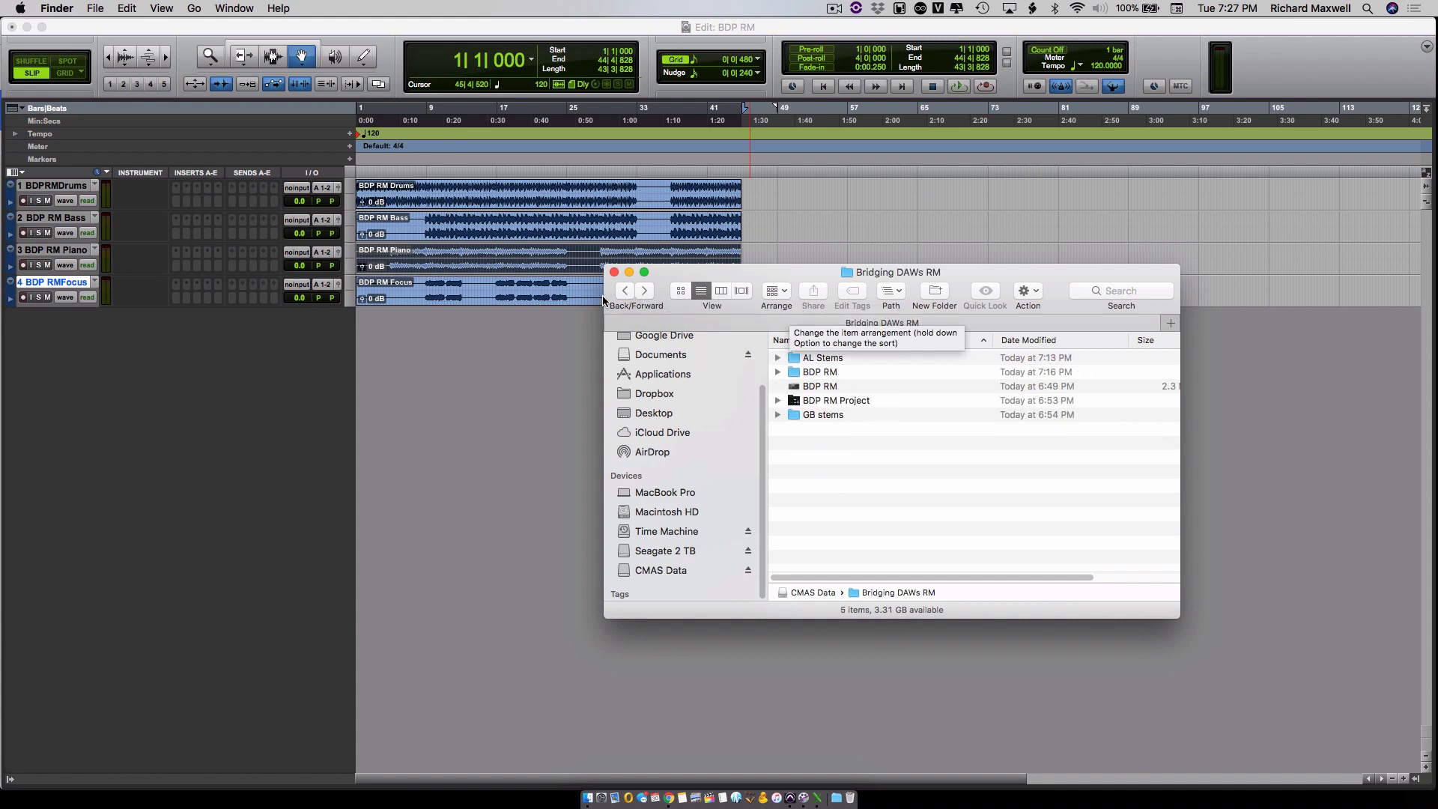
left_click(626, 292)
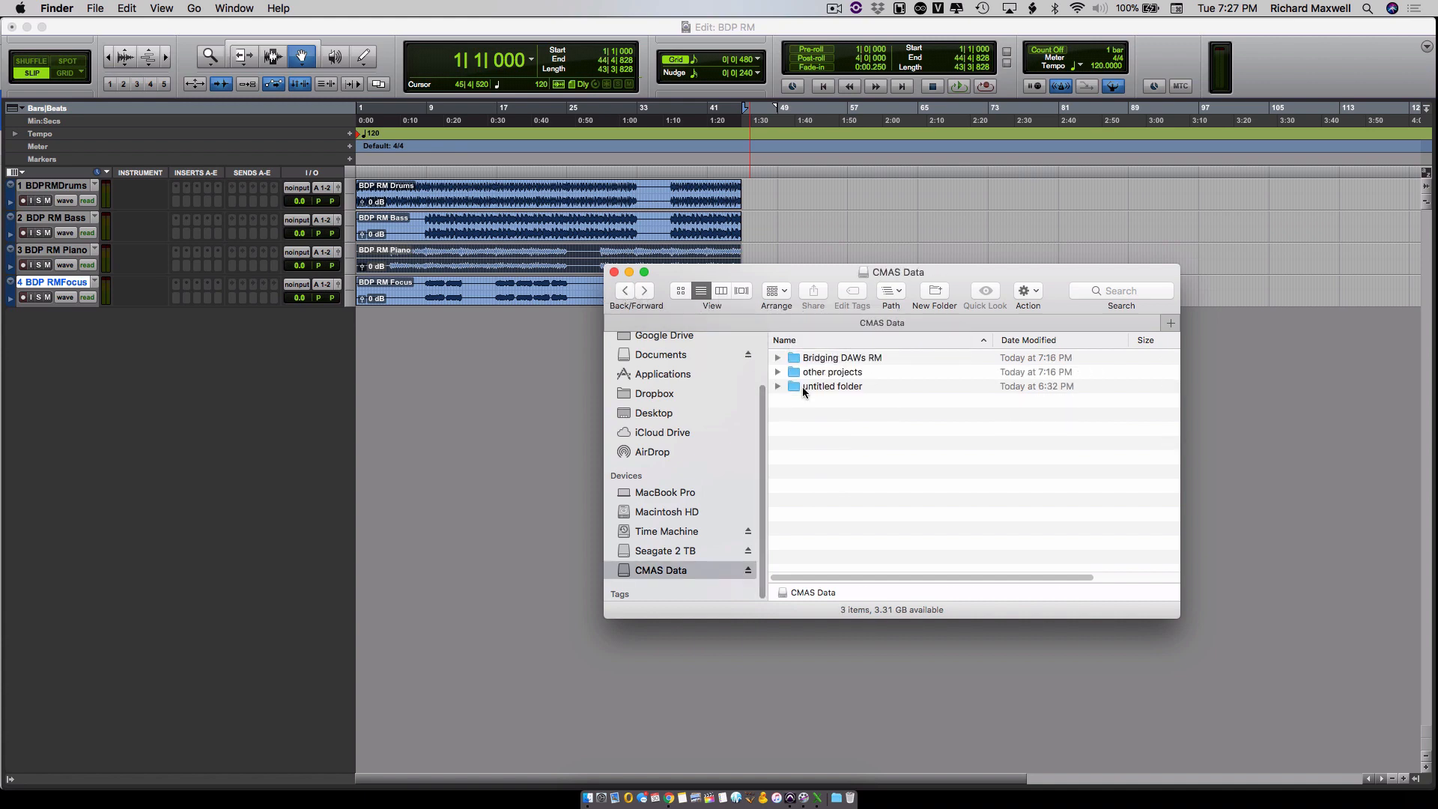
left_click(834, 363)
double_click(834, 363)
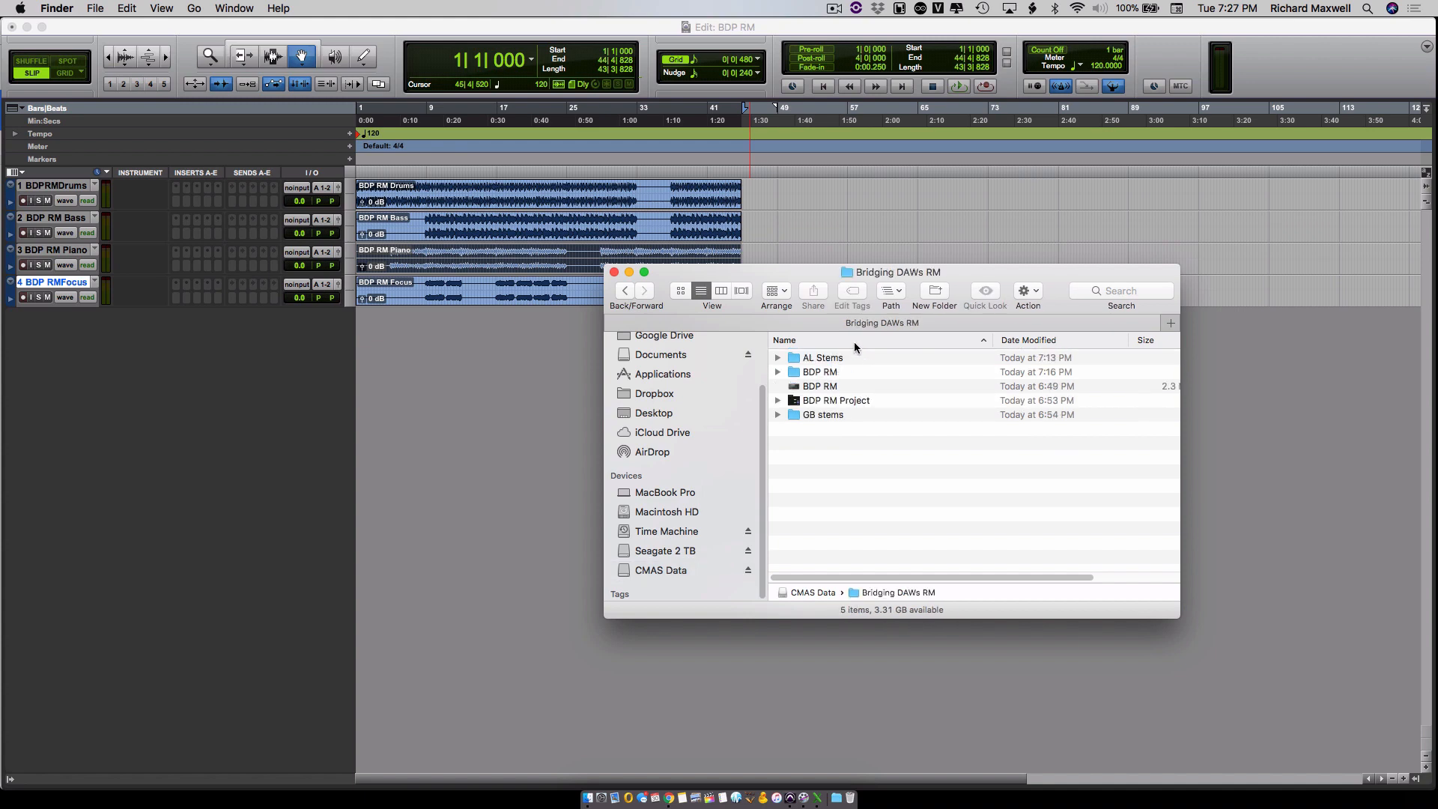
double_click(821, 372)
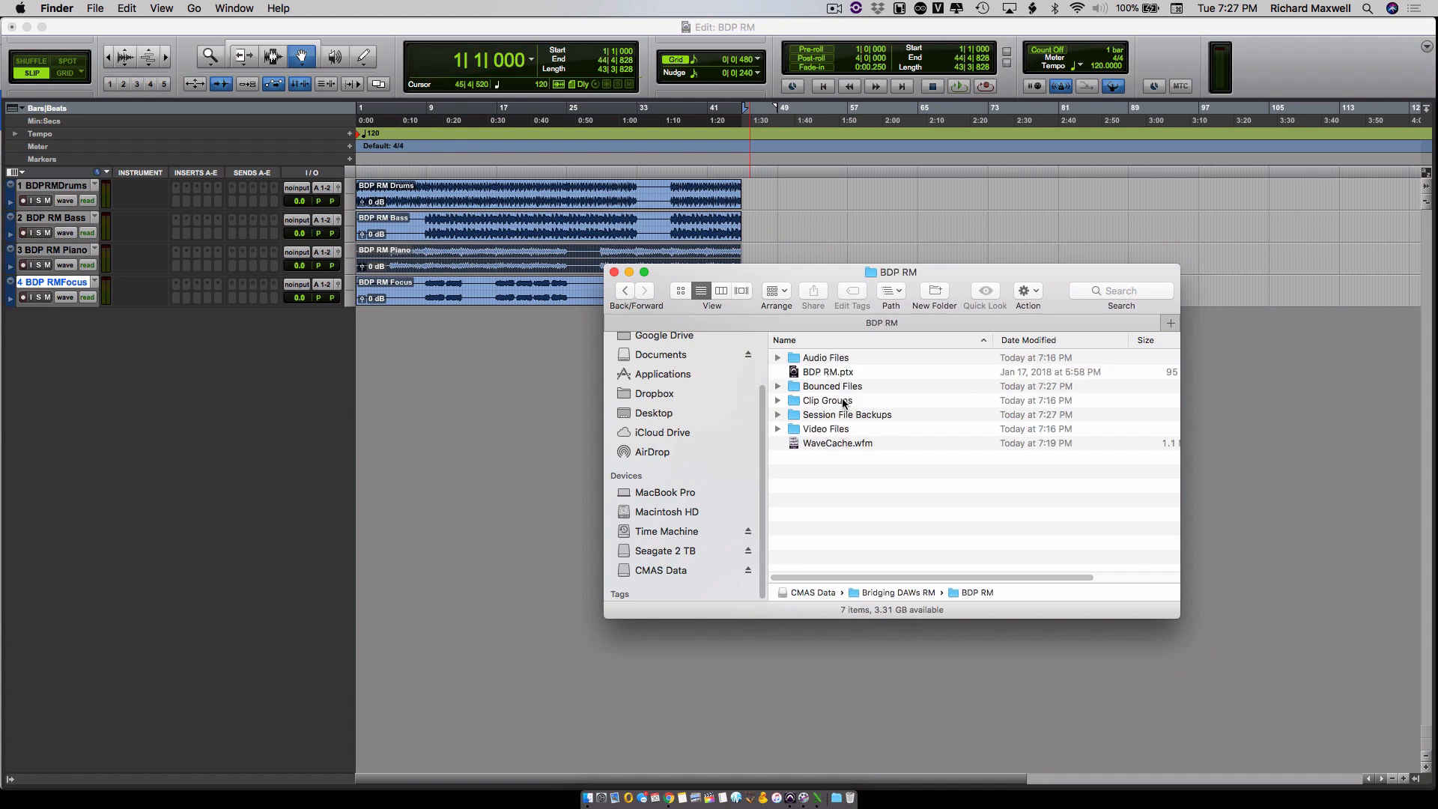
double_click(839, 388)
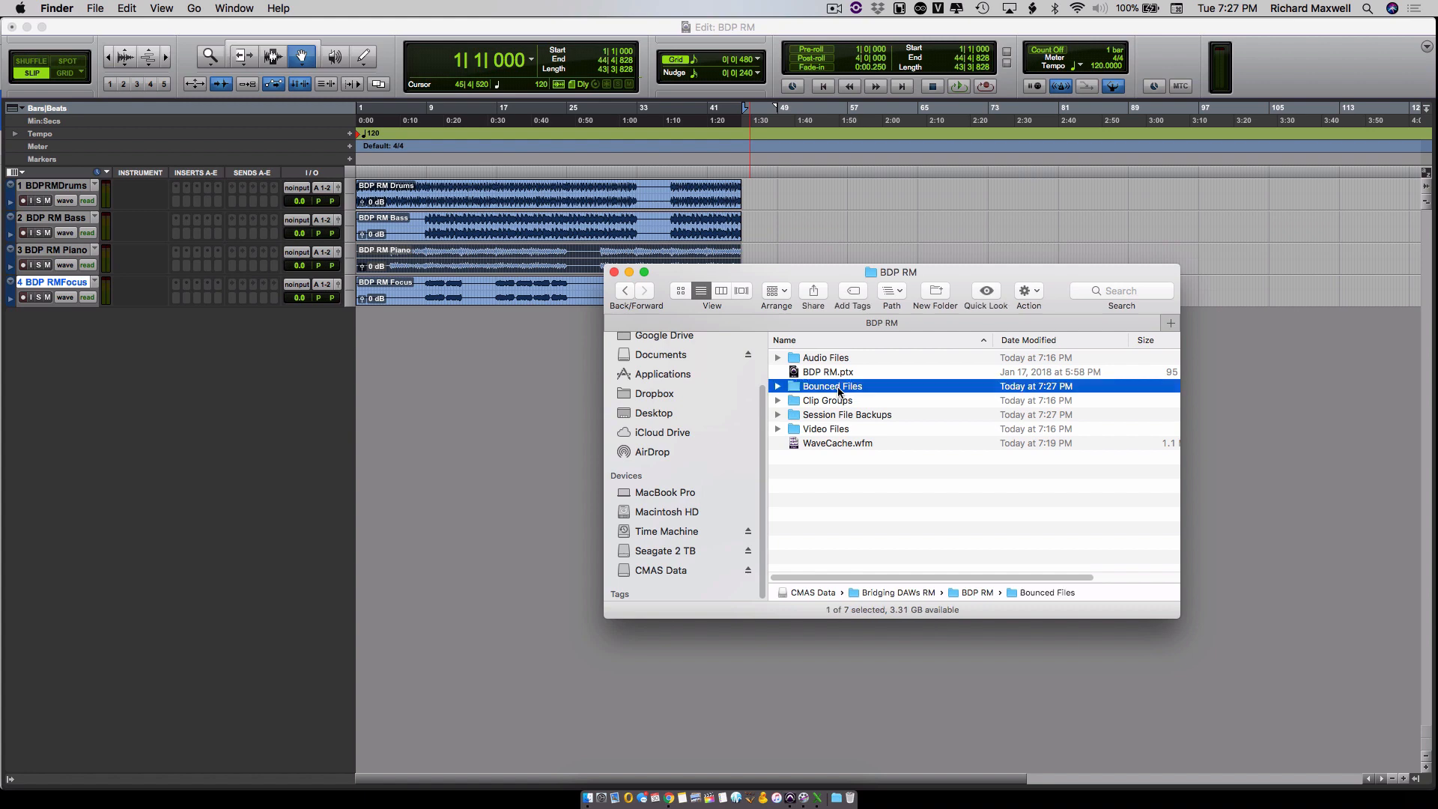
- Play BDP RM.mp3 in a Quick Look preview, and close the preview
left_click(827, 359)
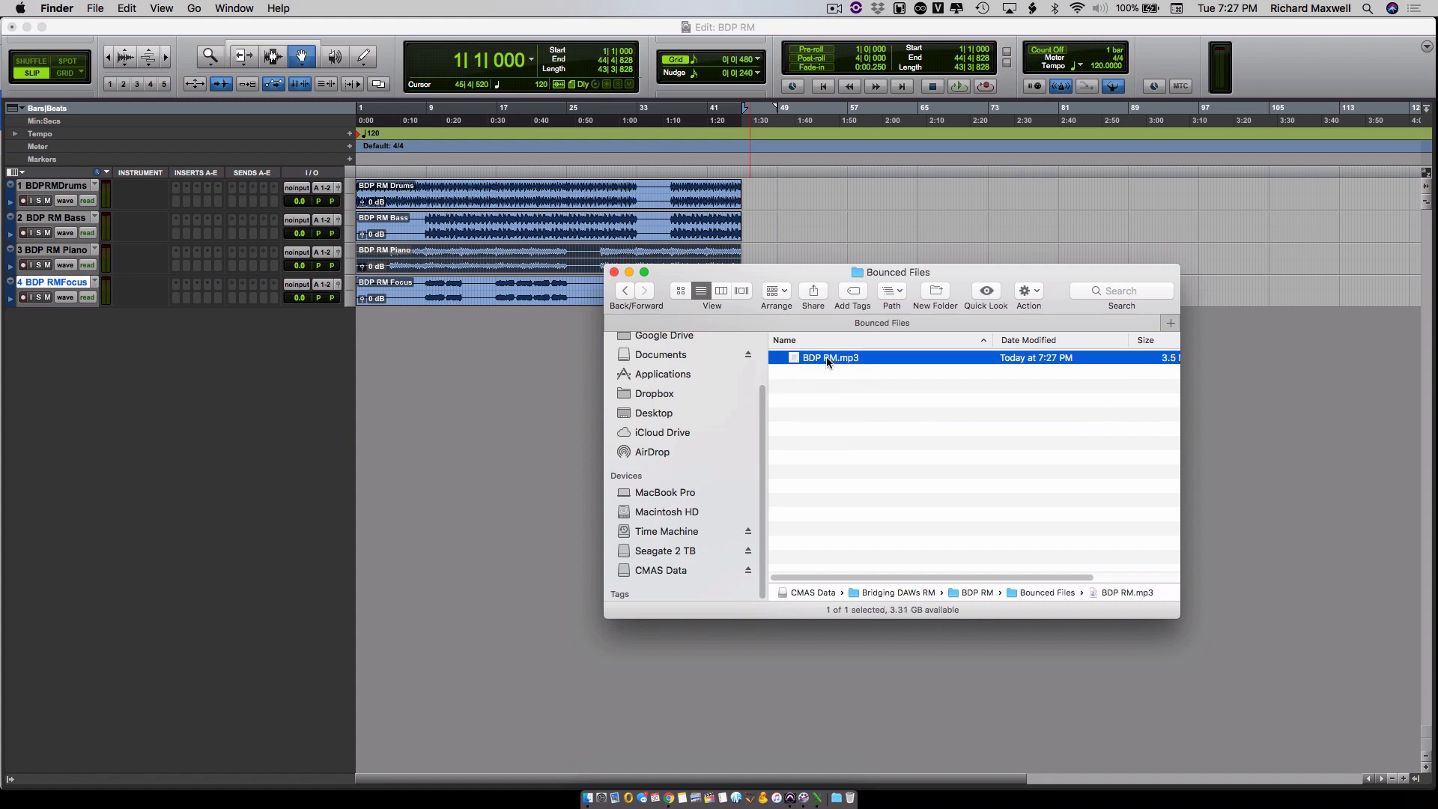
key("space")
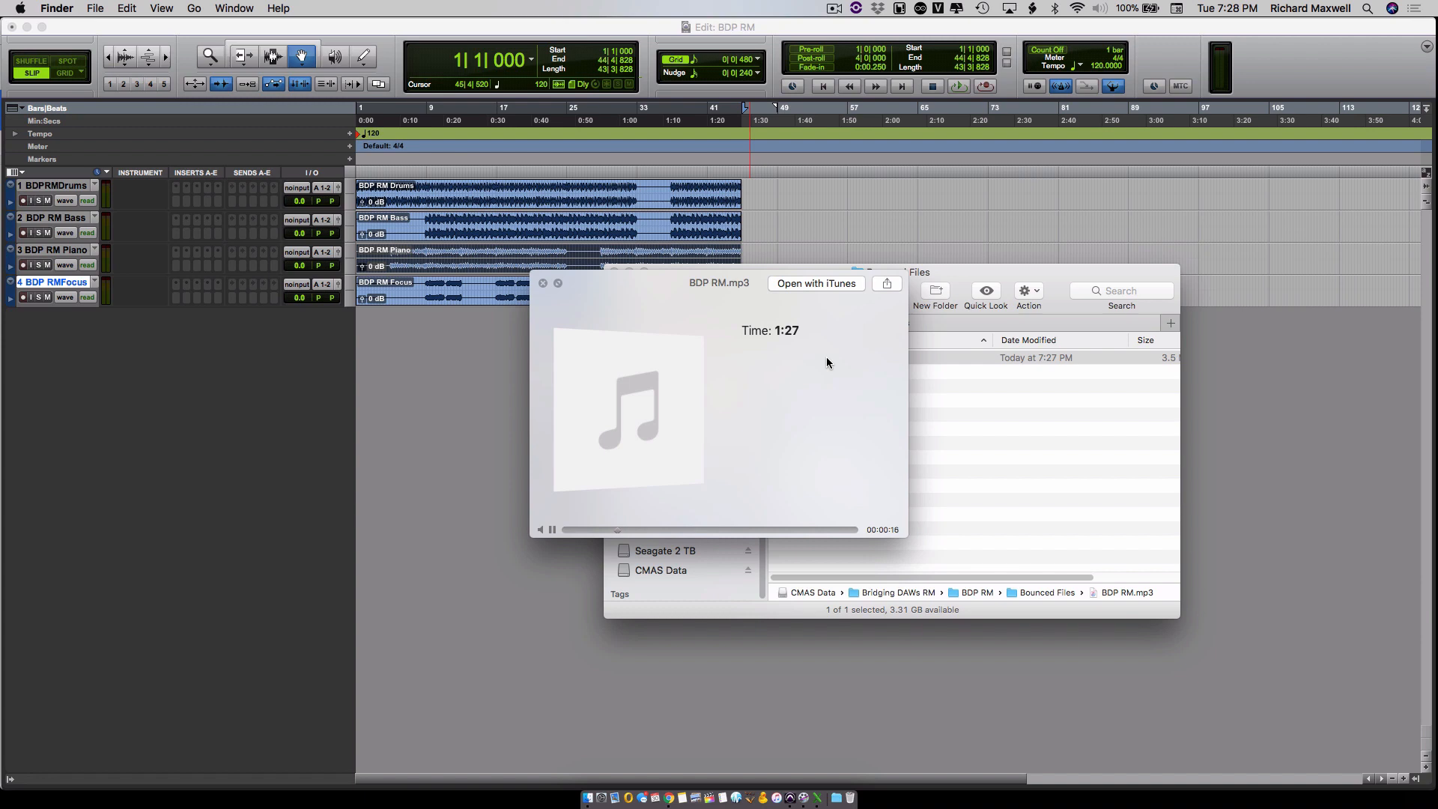
key("space")
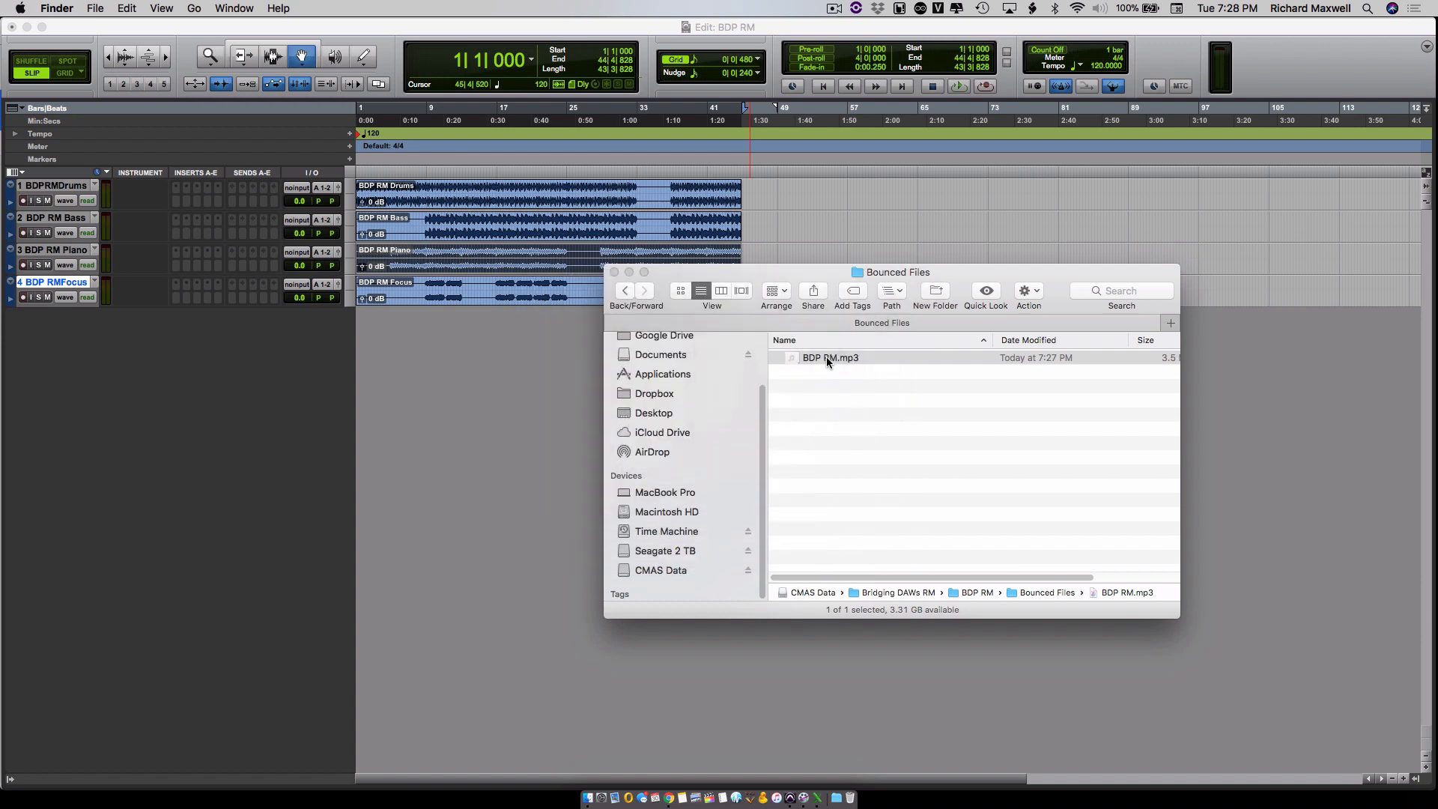